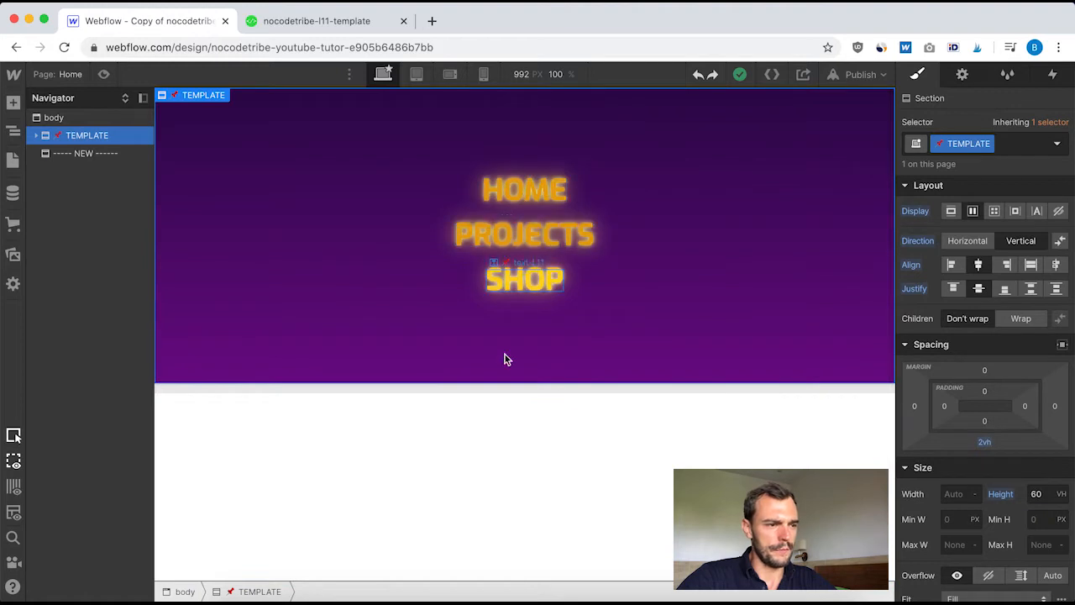
# Examine how the TEMPLATE section is structured, from its link wrapper down to the text layers inside the link blocks
pyautogui.scroll(-2, 506, 395)
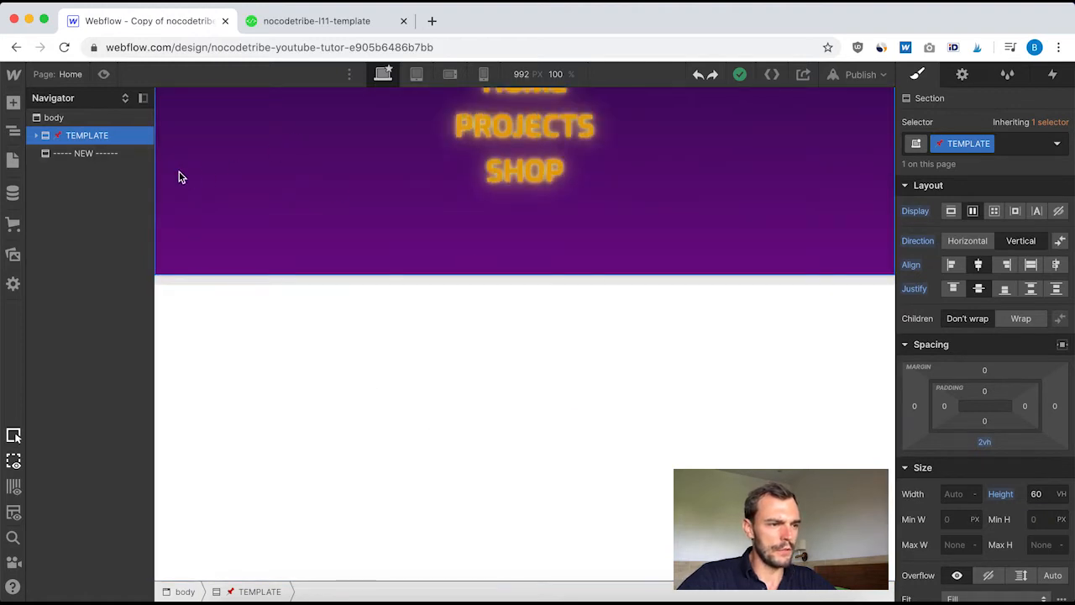
pyautogui.click(36, 136)
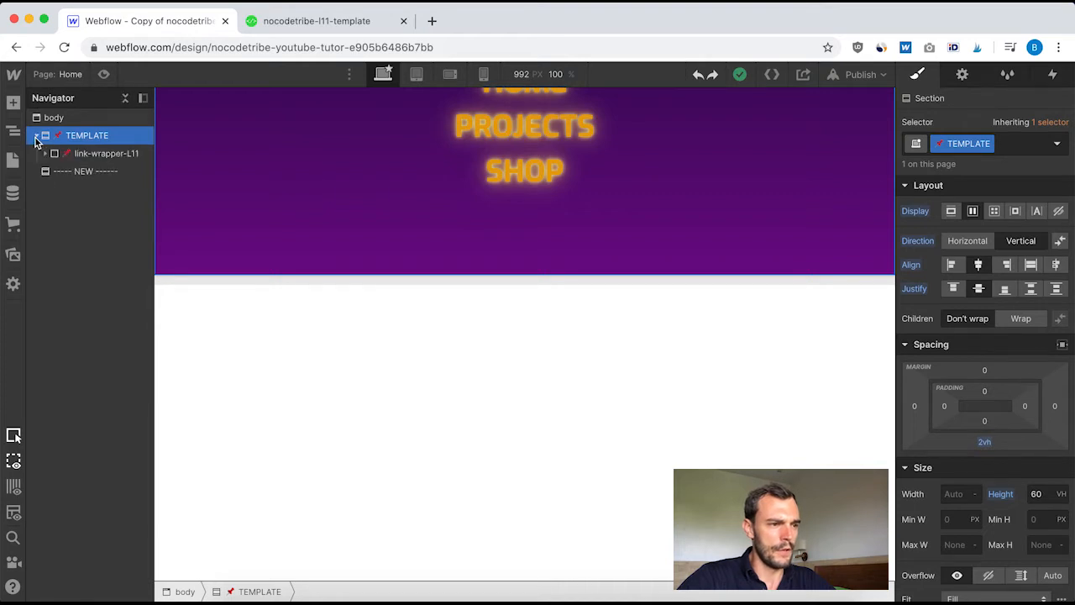
pyautogui.click(104, 154)
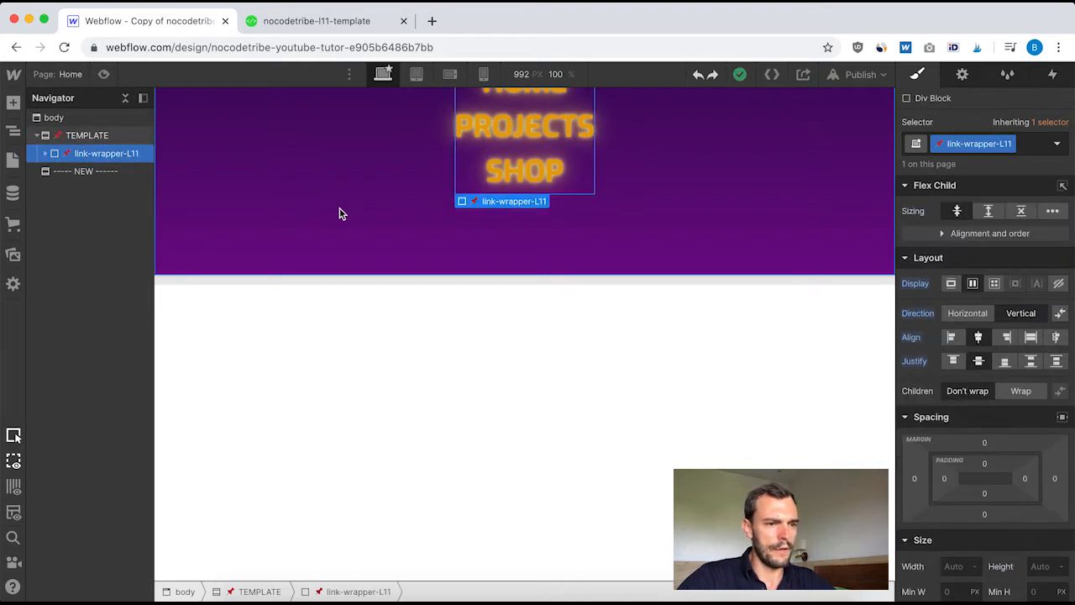
pyautogui.click(44, 155)
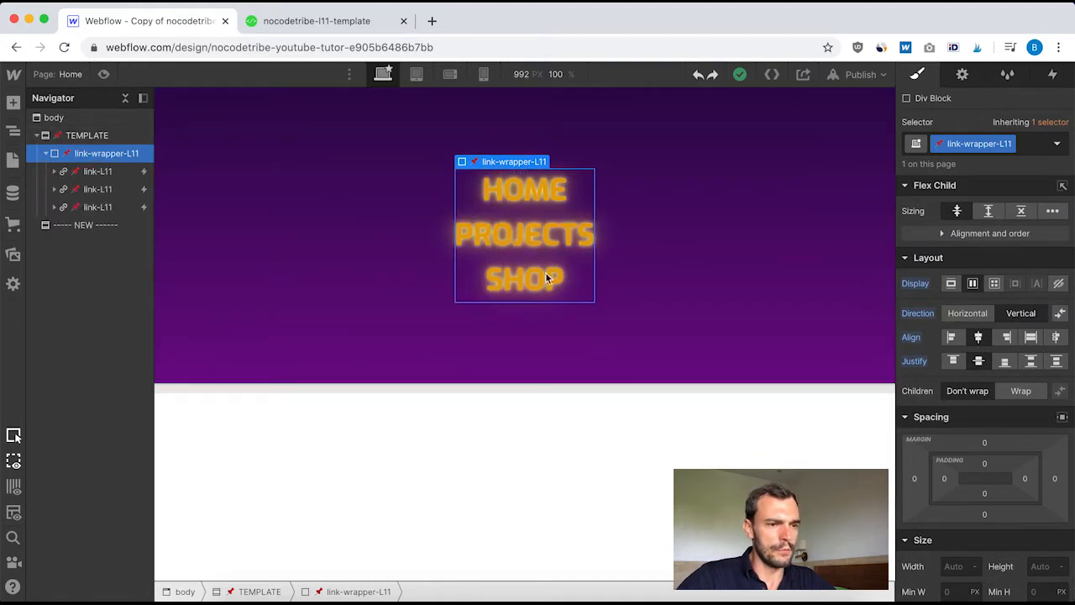
pyautogui.click(55, 172)
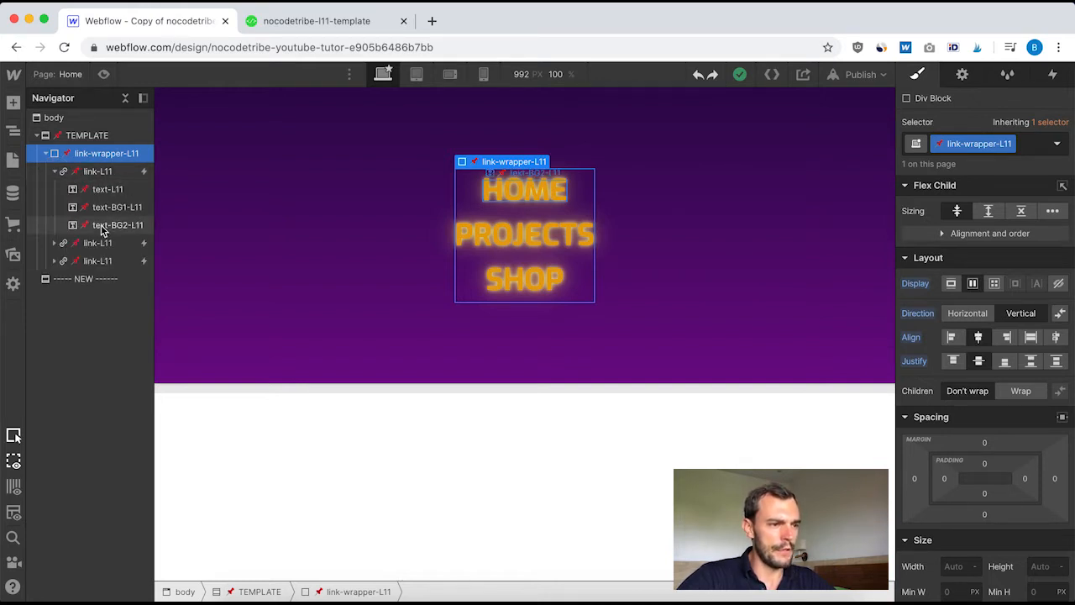
pyautogui.click(106, 192)
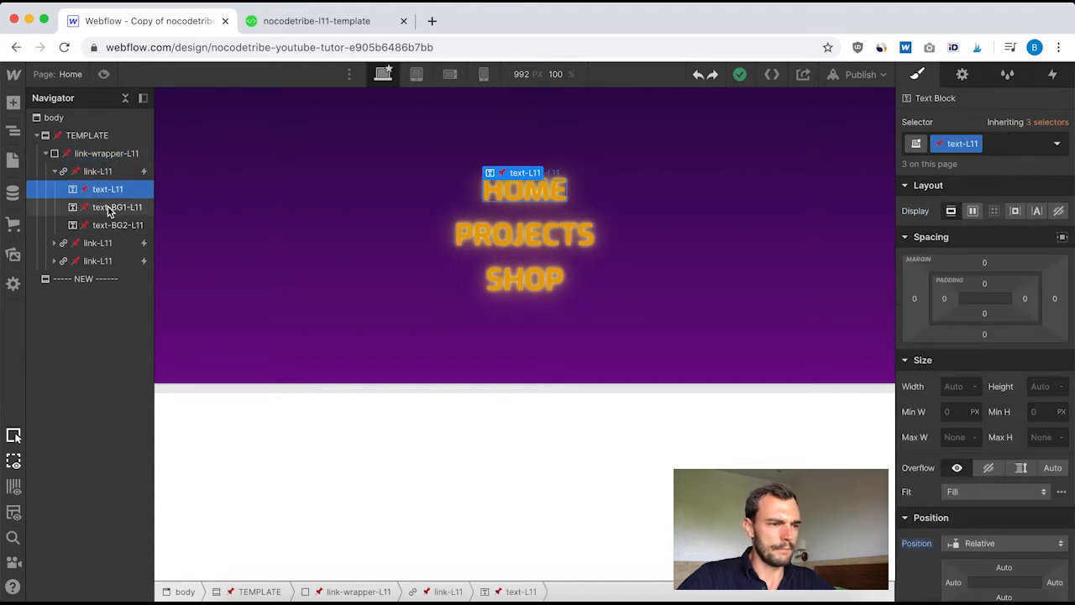
pyautogui.click(108, 207)
pyautogui.click(94, 191)
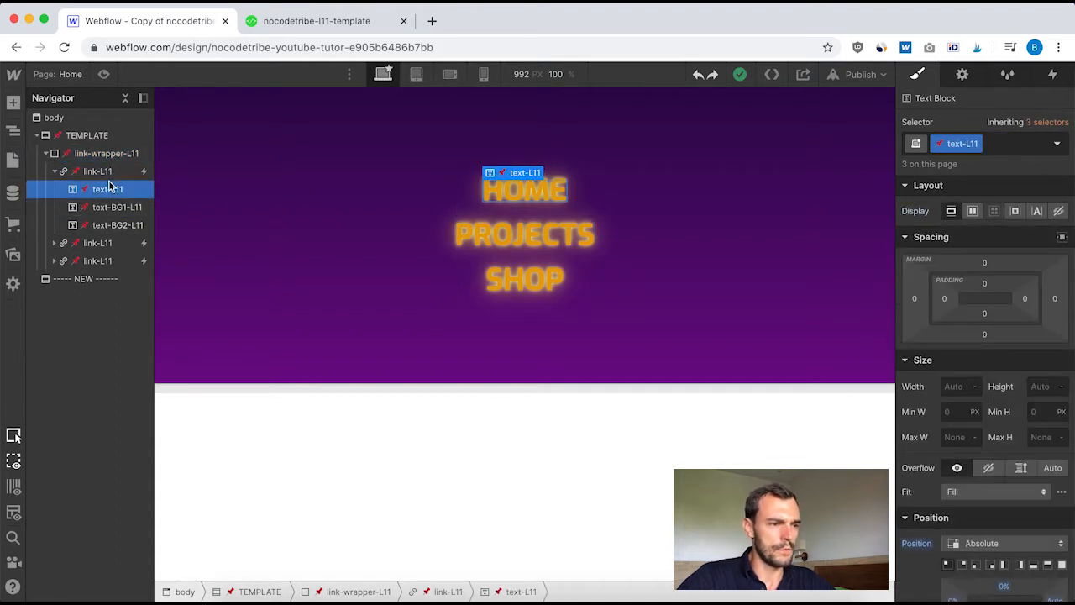
pyautogui.click(99, 243)
pyautogui.click(55, 244)
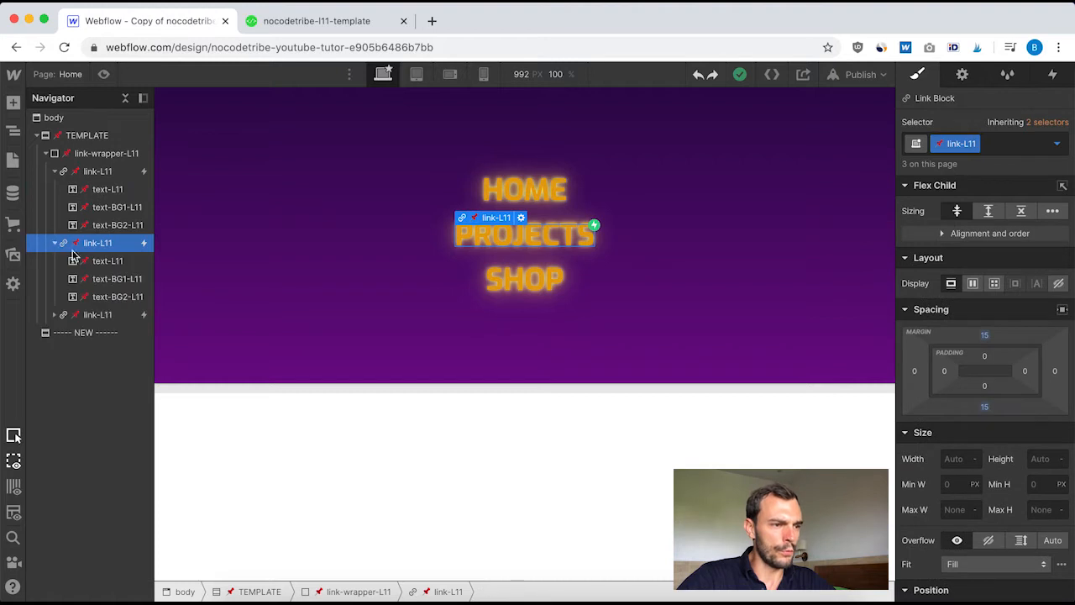
pyautogui.click(53, 244)
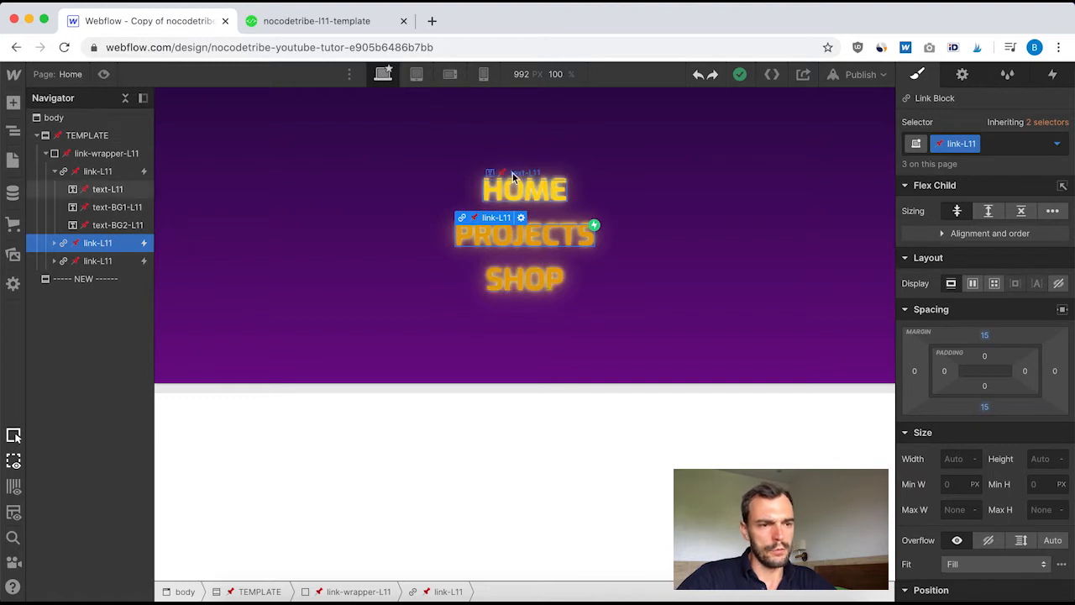
pyautogui.click(54, 172)
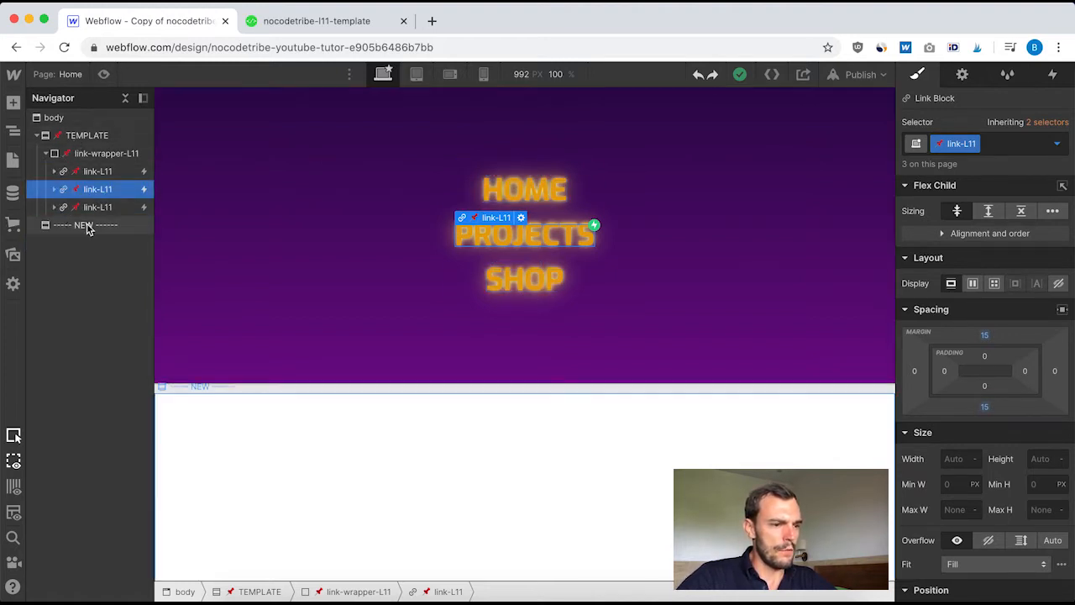
# Reset the white background colour of the ----- NEW ------ section and give the section a linear gradient background
pyautogui.scroll(-2, 362, 448)
pyautogui.click(432, 402)
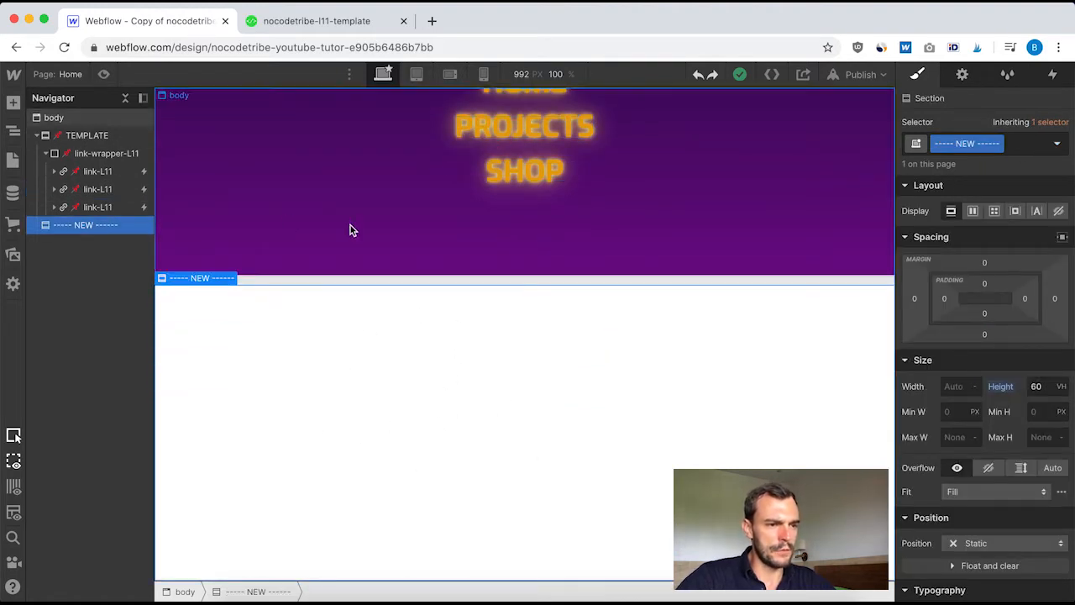
pyautogui.scroll(2, 727, 219)
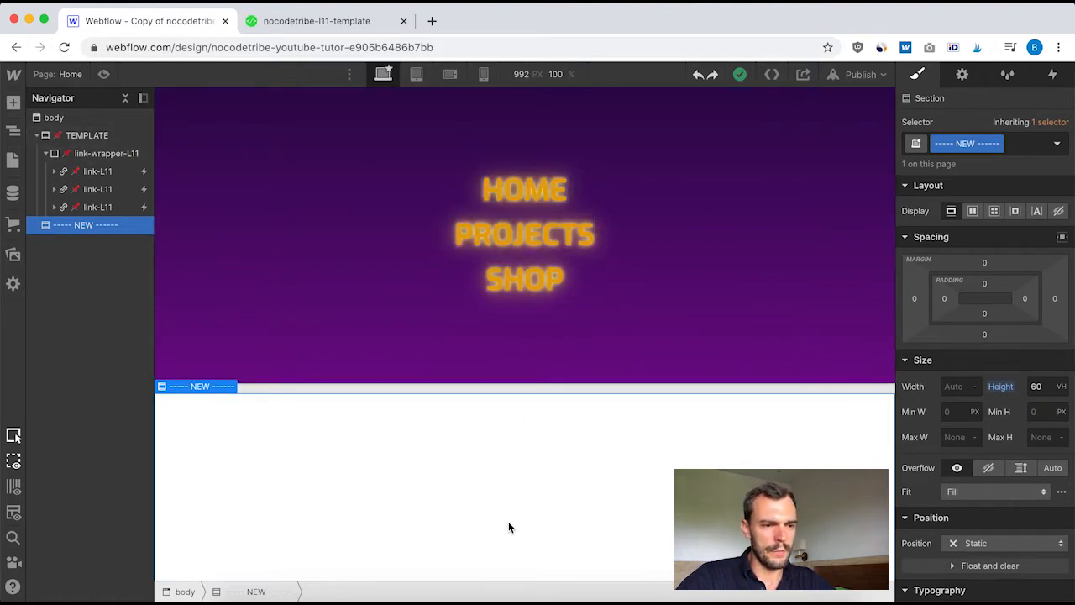
pyautogui.scroll(-2, 481, 526)
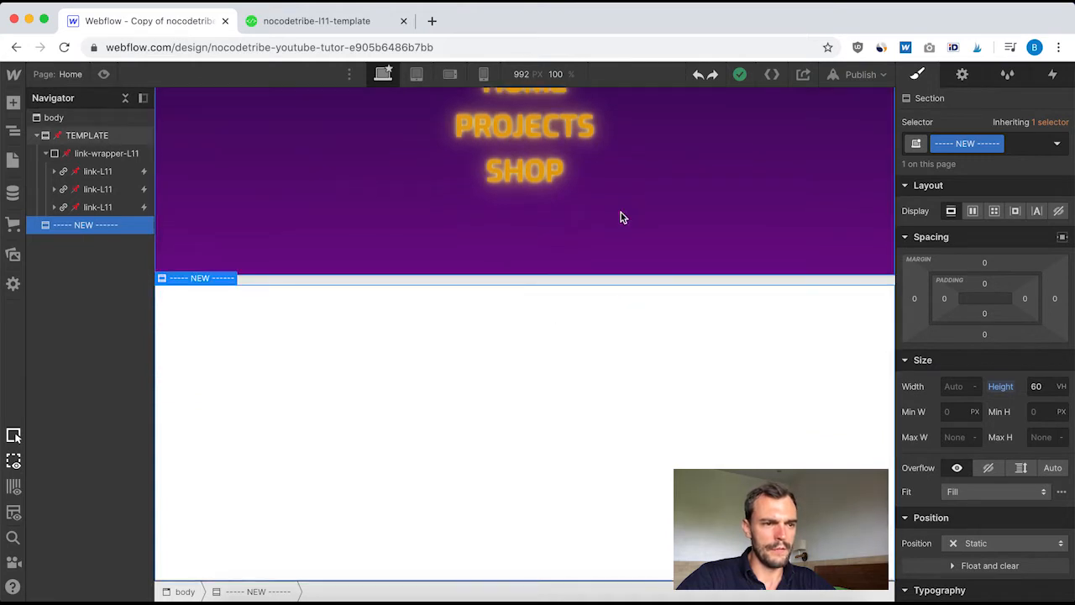
pyautogui.scroll(2, 616, 247)
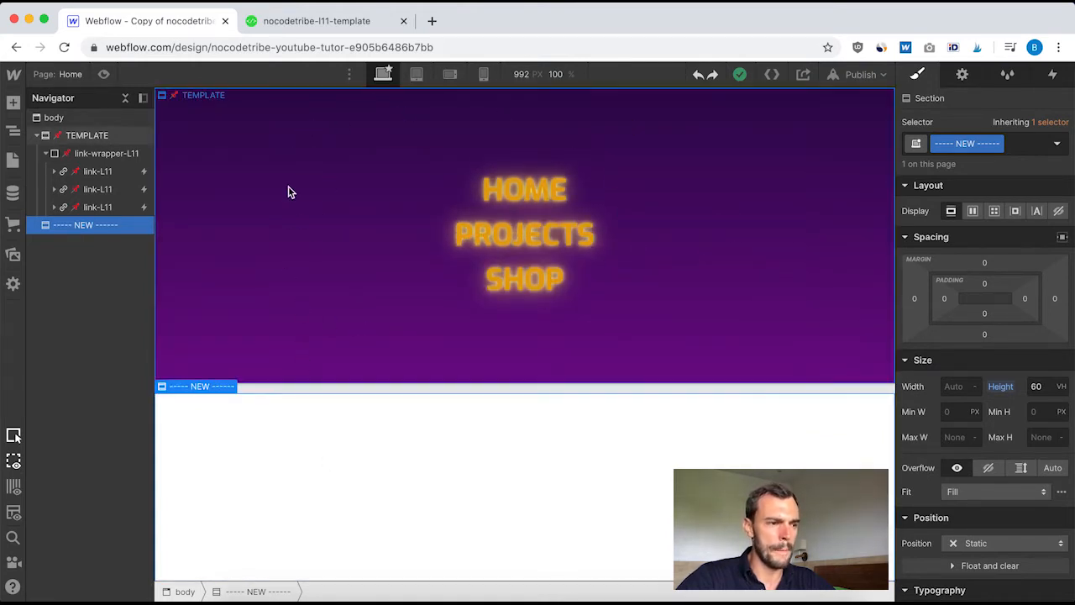
pyautogui.scroll(-1, 309, 255)
pyautogui.scroll(-2, 309, 254)
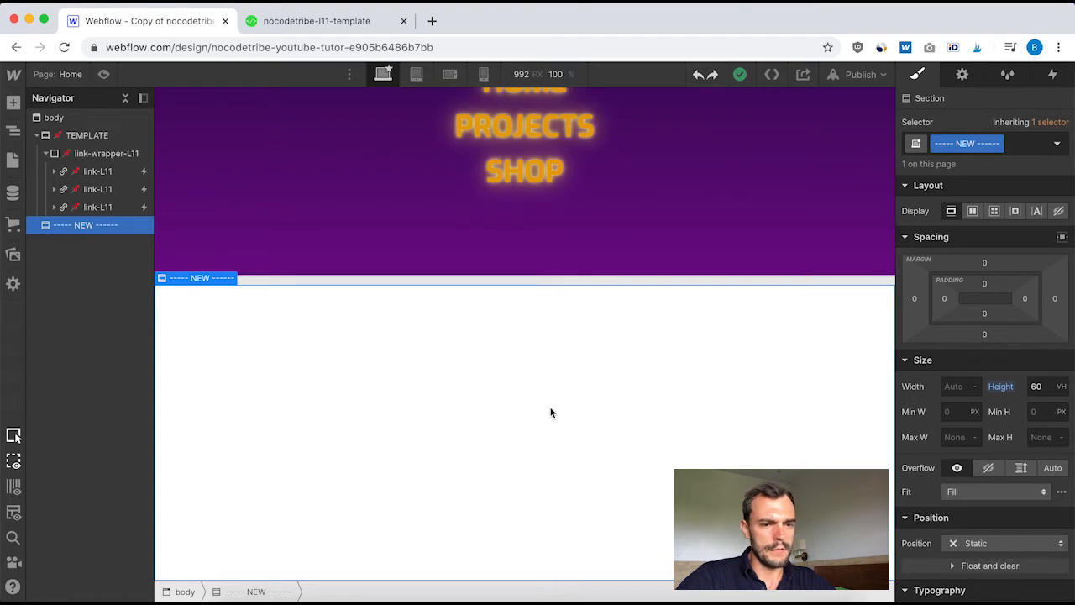
pyautogui.scroll(-3, 1003, 383)
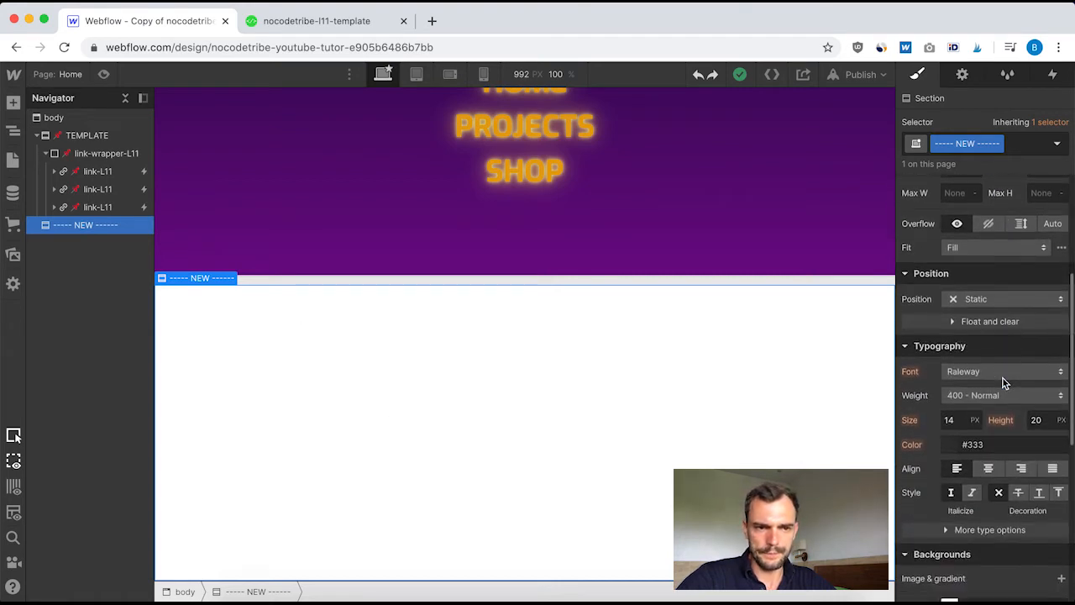
pyautogui.scroll(2, 1003, 383)
pyautogui.scroll(-3, 1003, 383)
pyautogui.scroll(-5, 1003, 383)
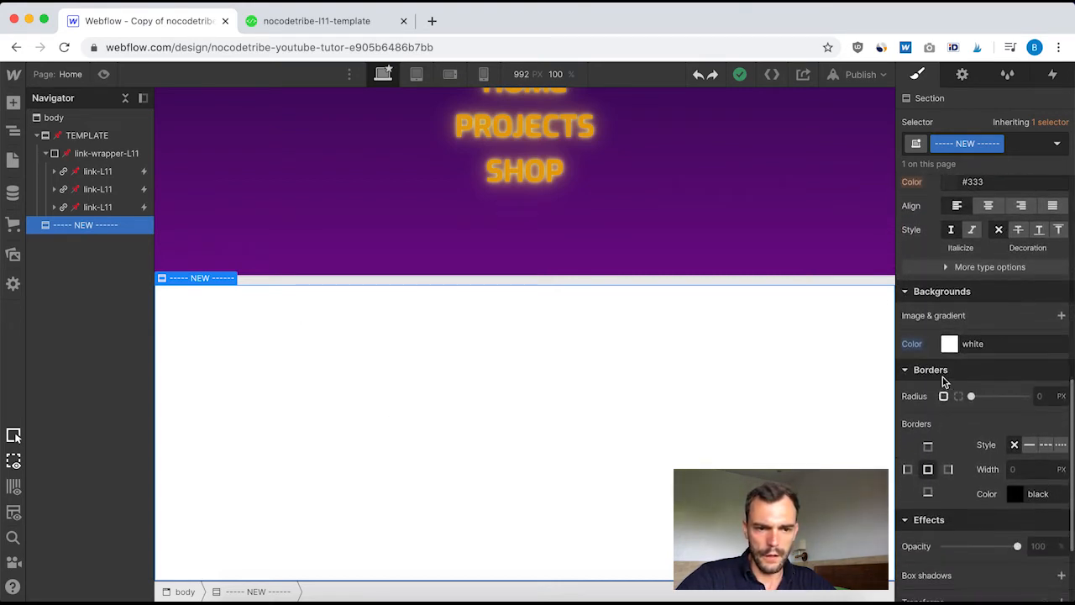
pyautogui.click(913, 344)
pyautogui.click(942, 368)
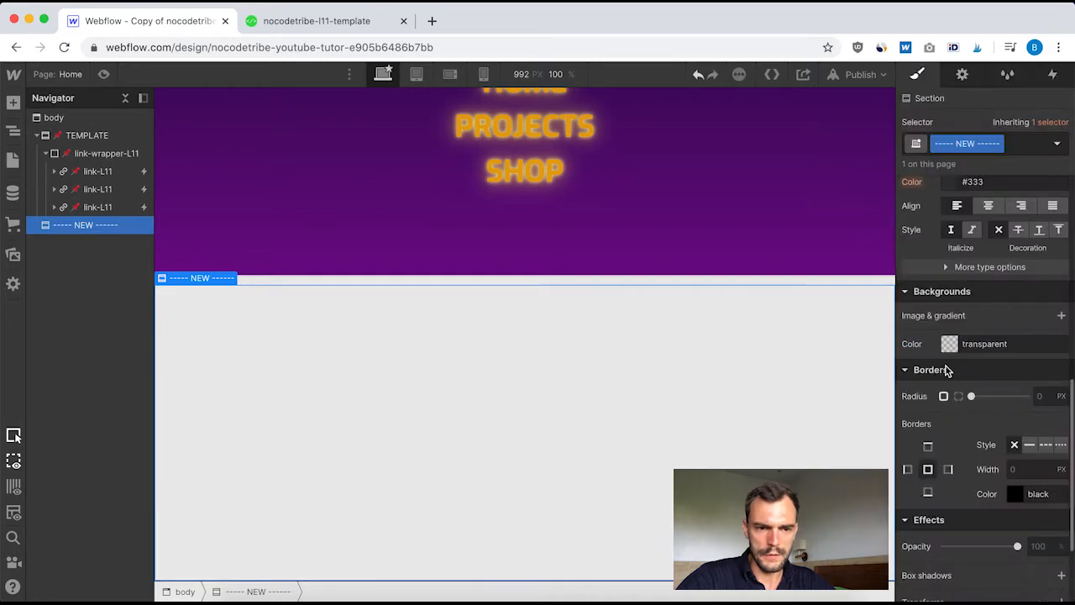
pyautogui.click(1059, 317)
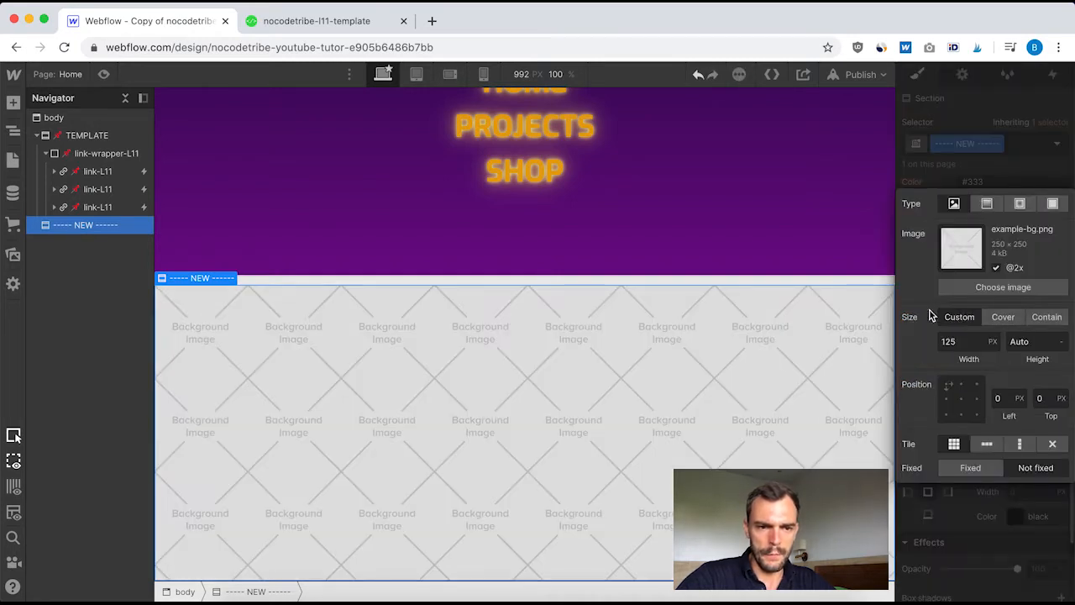
pyautogui.click(987, 204)
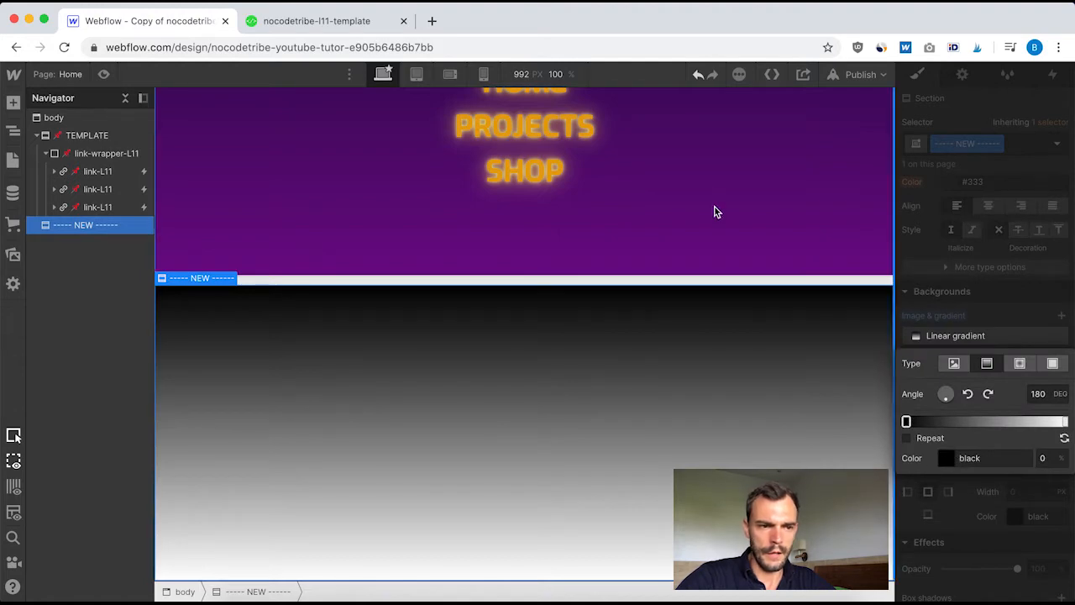
# Copy the TEMPLATE gradient's starting colour, #2f084e, to the starting stop of the ----- NEW ------ section's gradient
pyautogui.click(311, 179)
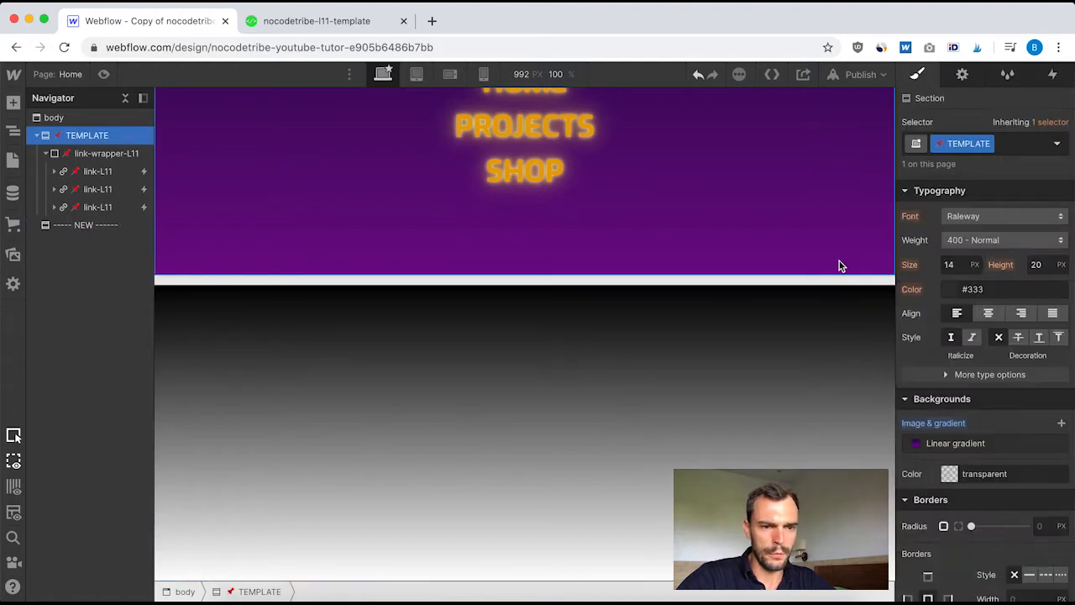
pyautogui.click(962, 445)
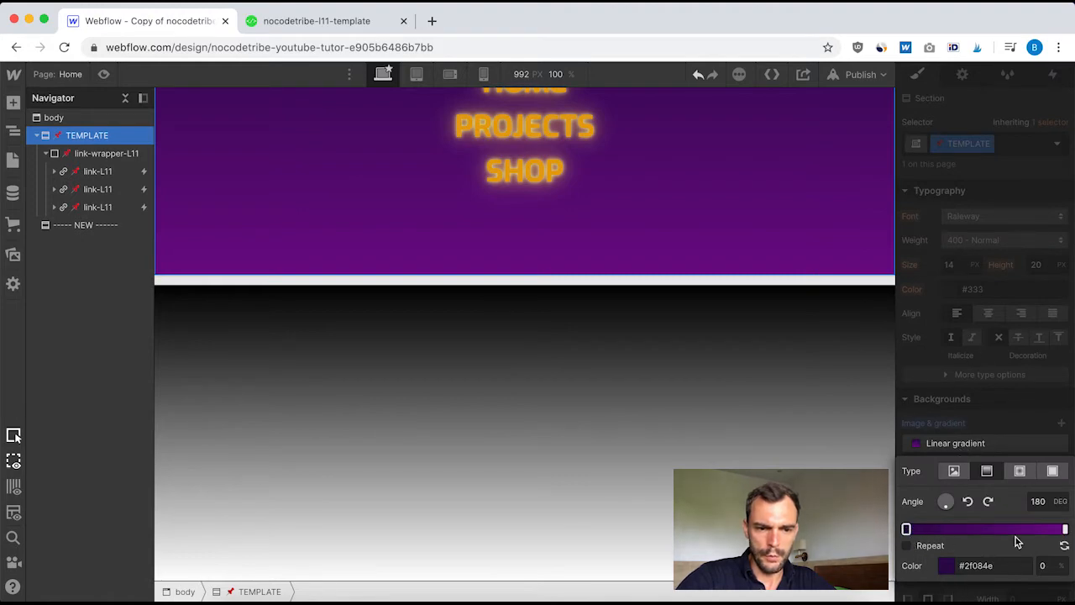
pyautogui.click(976, 566)
pyautogui.hotkey('ctrl', 'c')
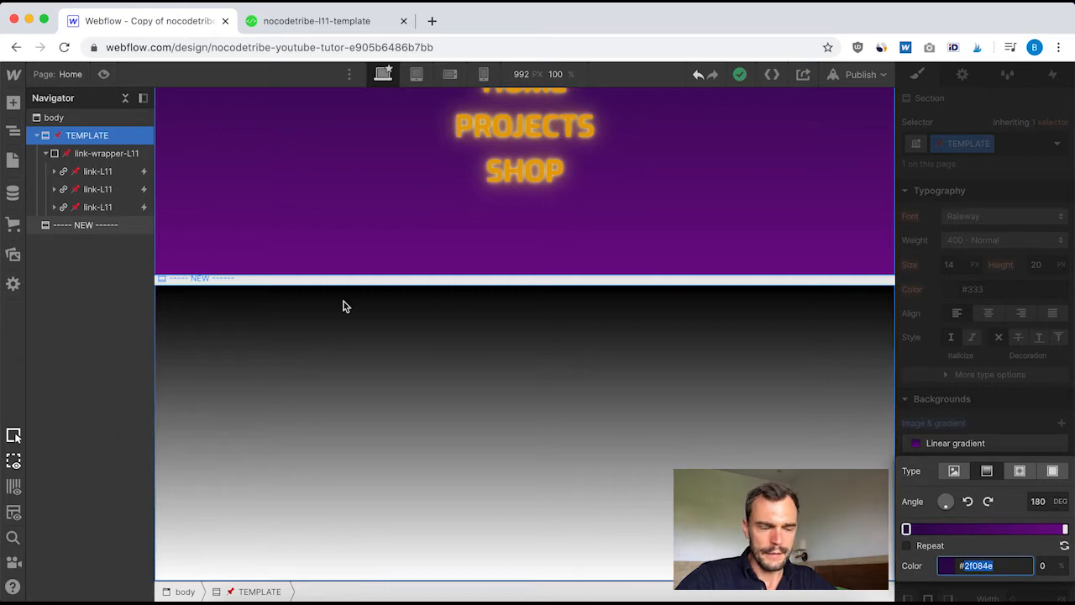
pyautogui.click(314, 372)
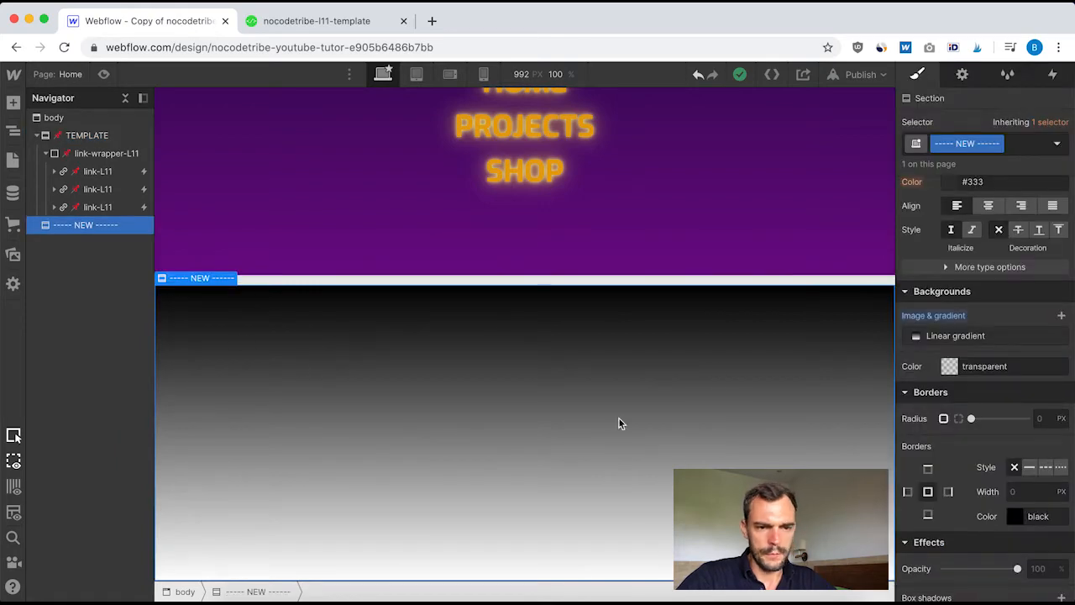
pyautogui.click(971, 337)
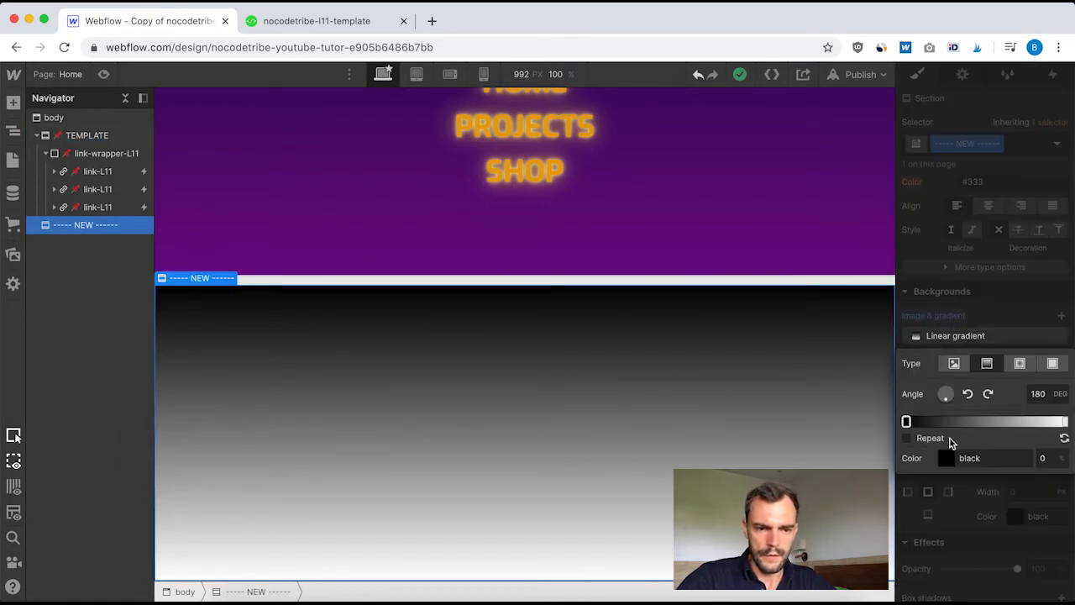
pyautogui.click(970, 458)
pyautogui.hotkey('ctrl', 'v')
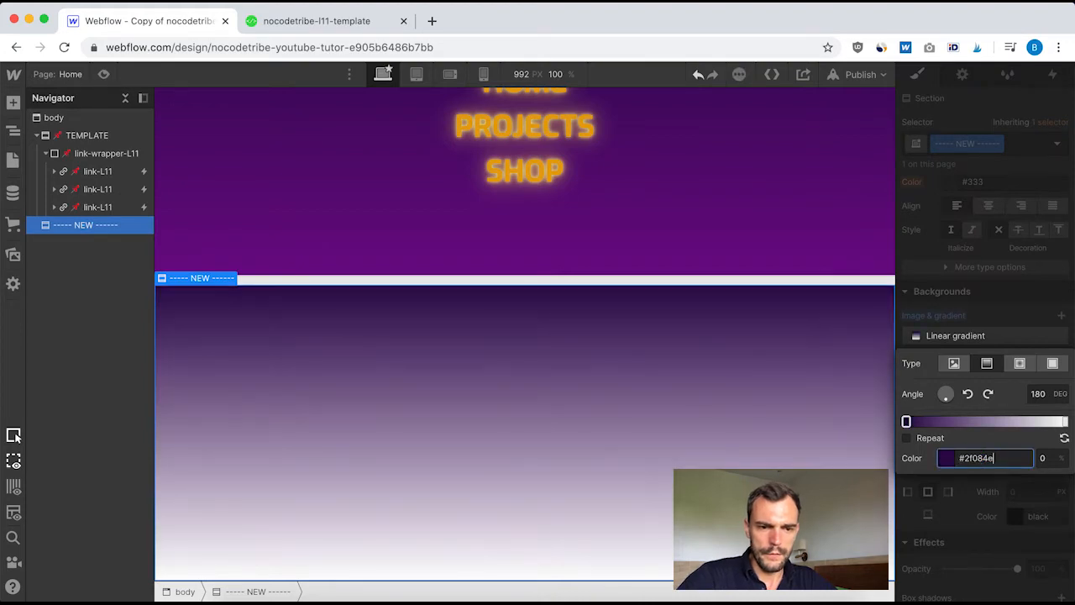
# Copy the TEMPLATE gradient's end colour, #720b8b, to the end stop of the ----- NEW ------ section's gradient
pyautogui.click(297, 207)
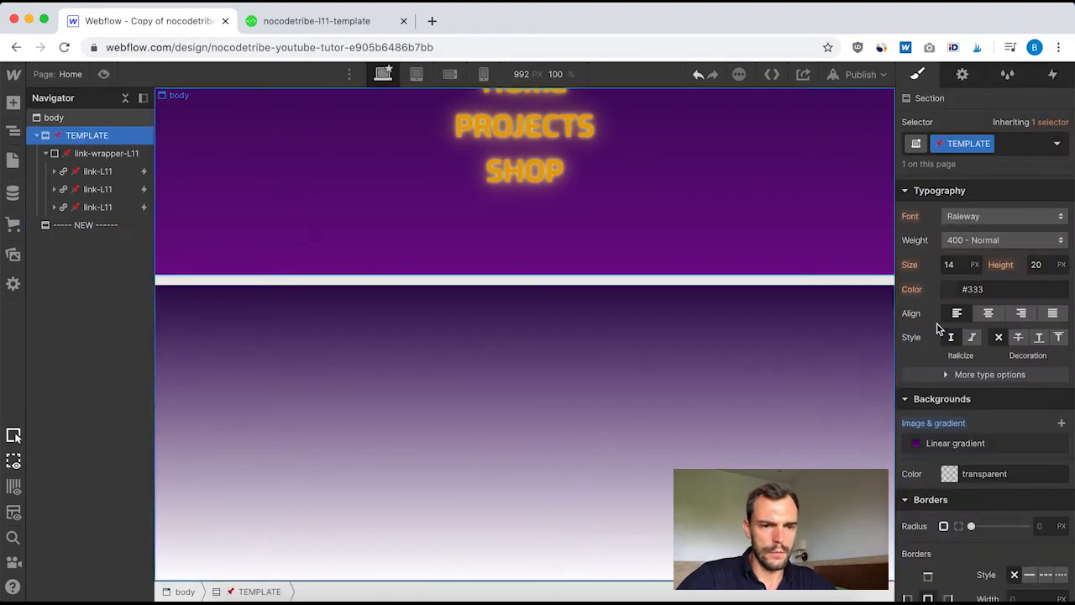
pyautogui.click(977, 445)
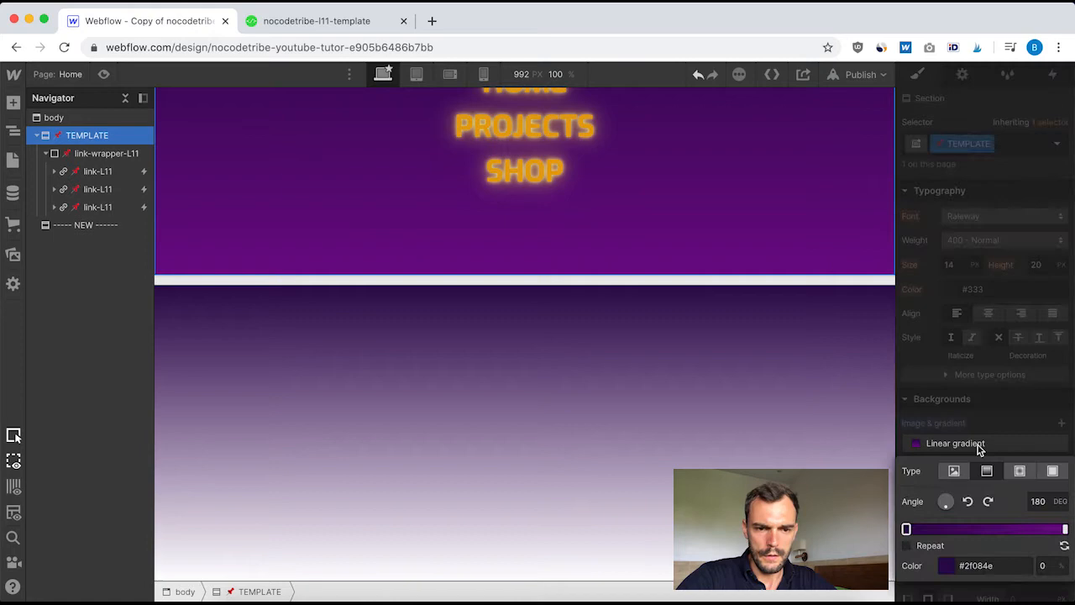
pyautogui.click(1065, 528)
pyautogui.click(978, 565)
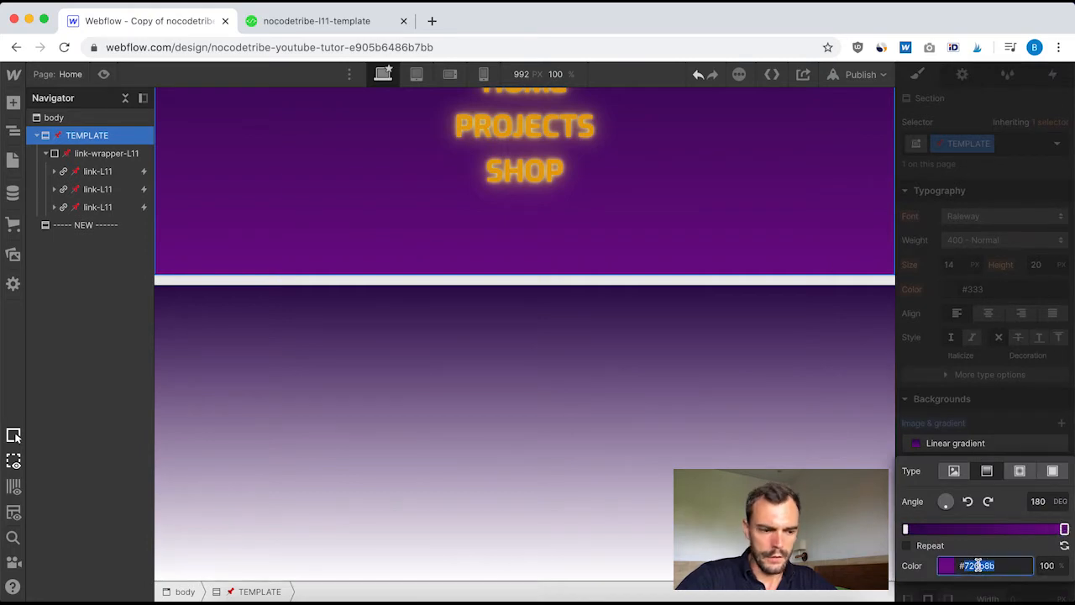
pyautogui.click(470, 393)
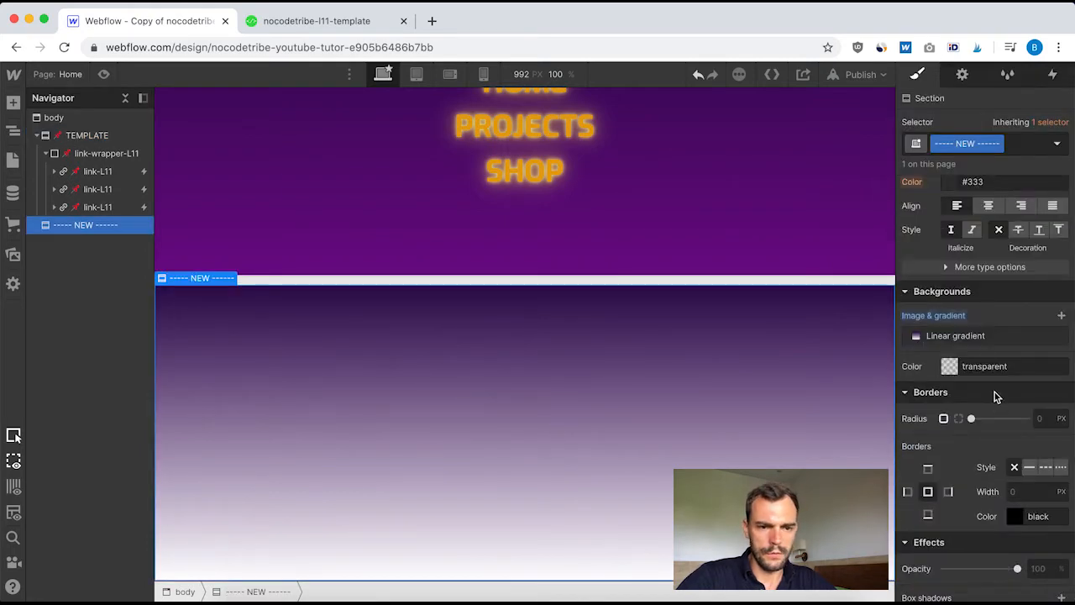
pyautogui.click(955, 335)
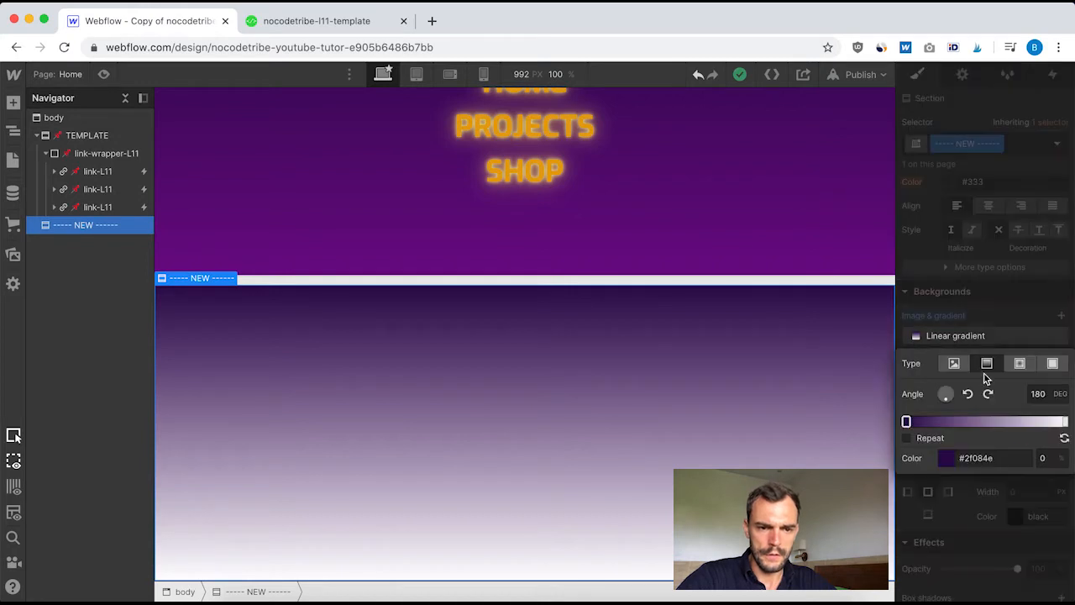
pyautogui.click(1067, 421)
pyautogui.click(966, 457)
pyautogui.write('720b8b')
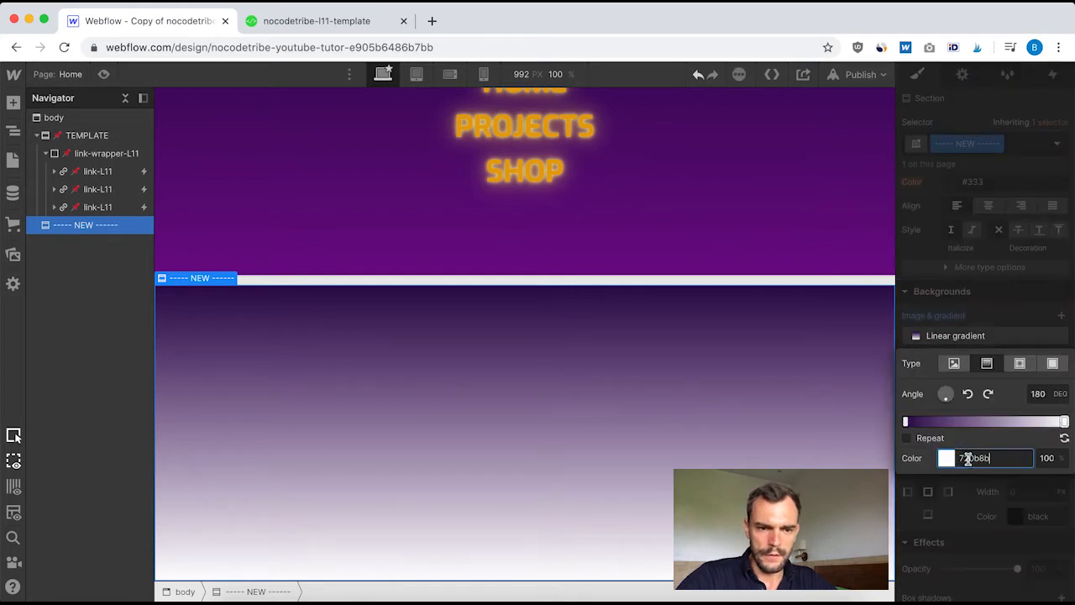
pyautogui.press('Return')
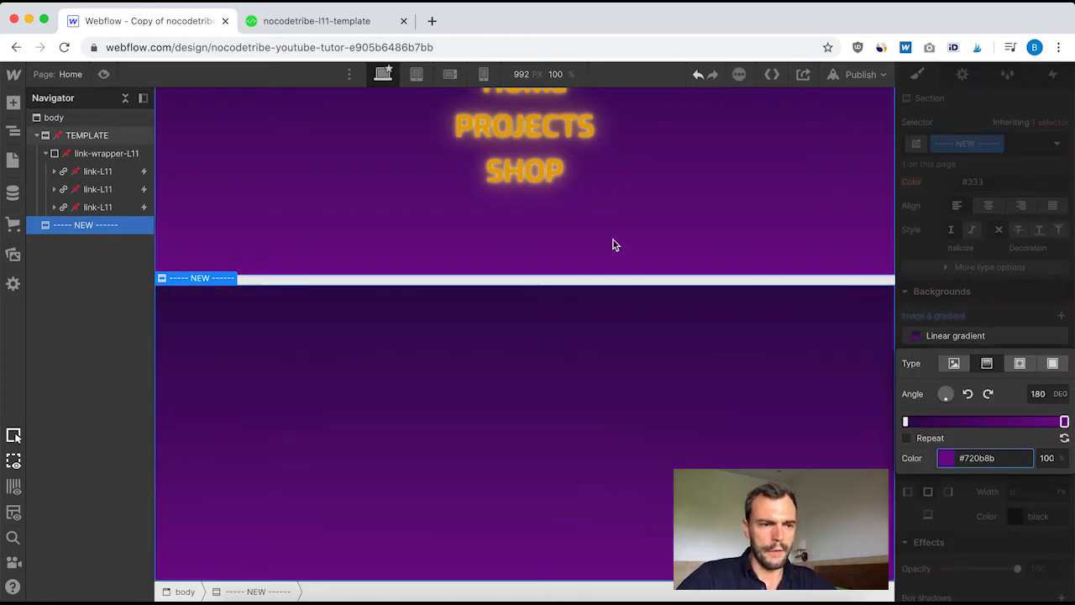
pyautogui.scroll(3, 614, 243)
pyautogui.scroll(-2, 657, 346)
pyautogui.scroll(2, 656, 346)
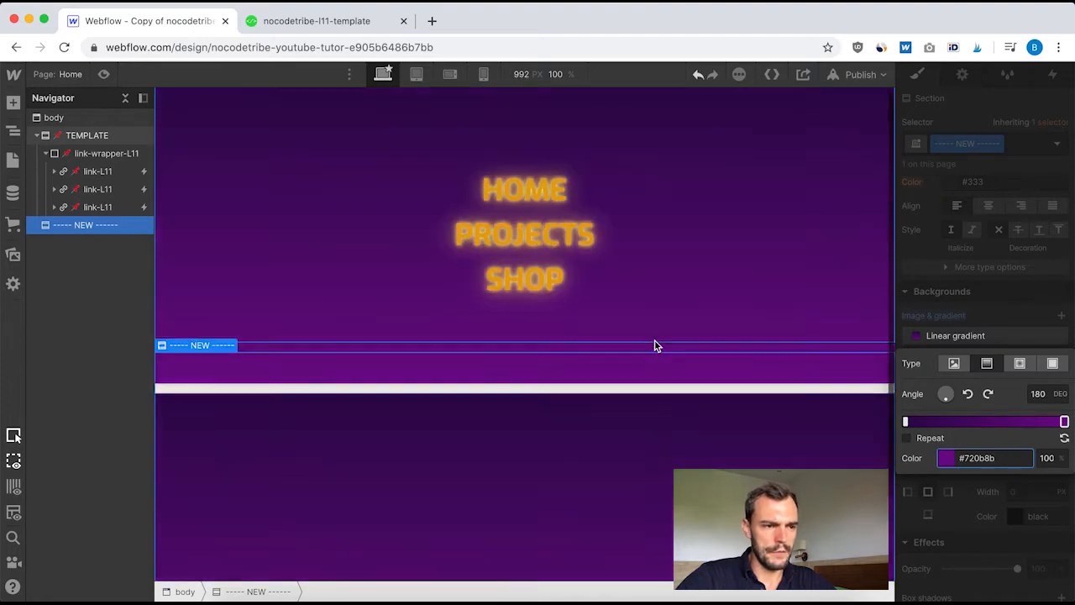
pyautogui.scroll(-2, 657, 346)
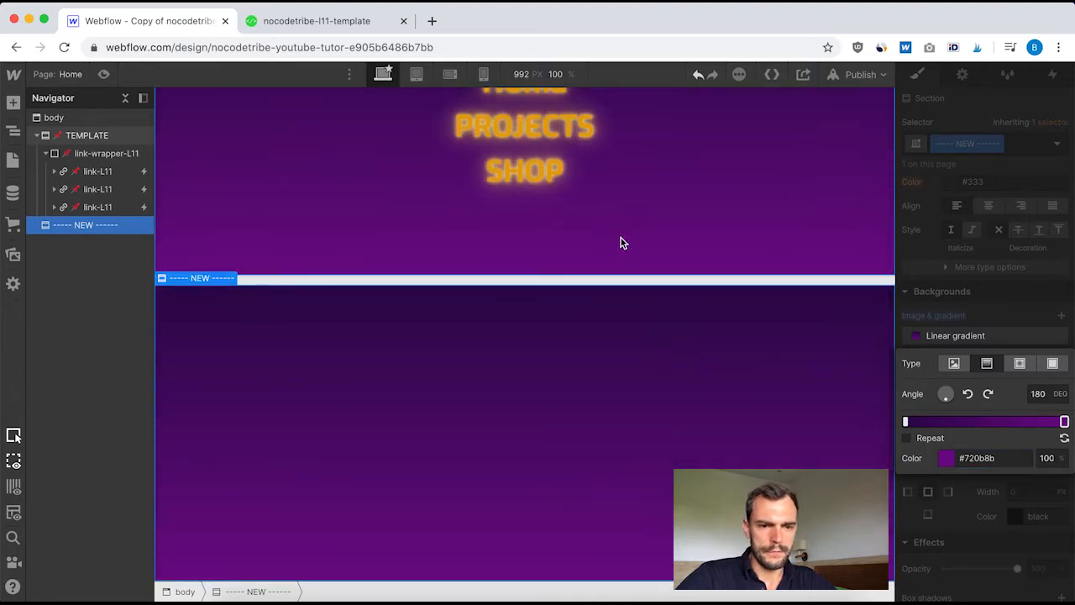
# Add a div block inside the ----- NEW ------ section and give it the new class "link wrapper"
pyautogui.click(620, 239)
pyautogui.click(664, 370)
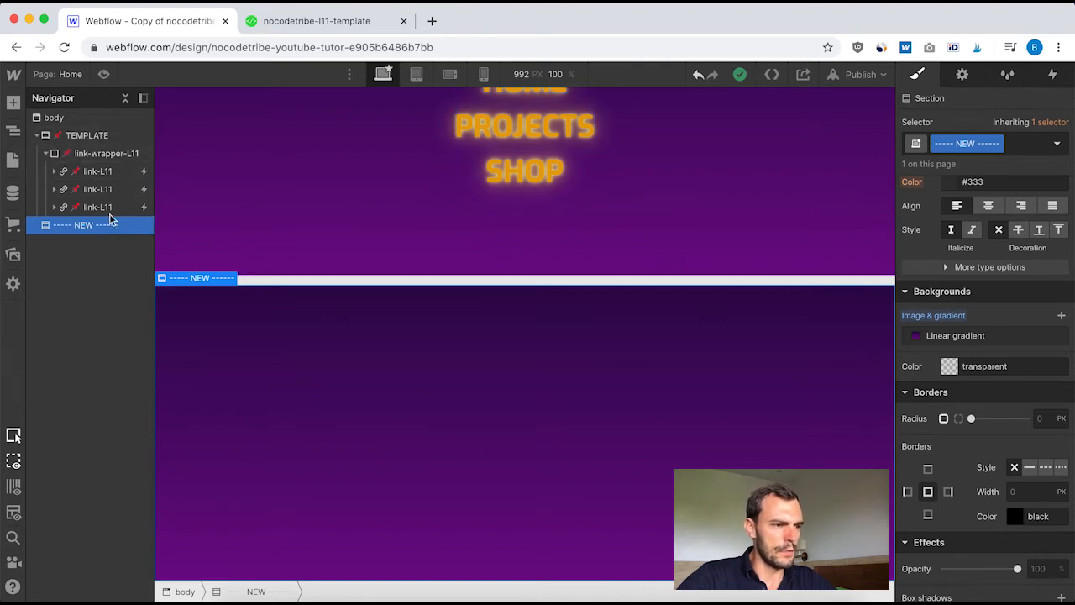
pyautogui.click(10, 103)
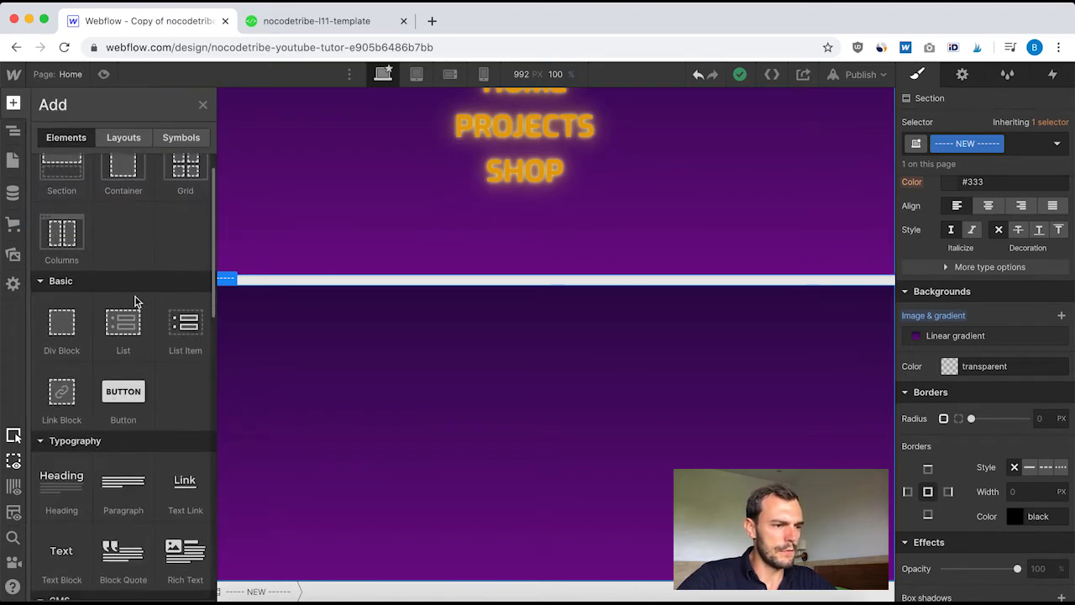
pyautogui.click(67, 332)
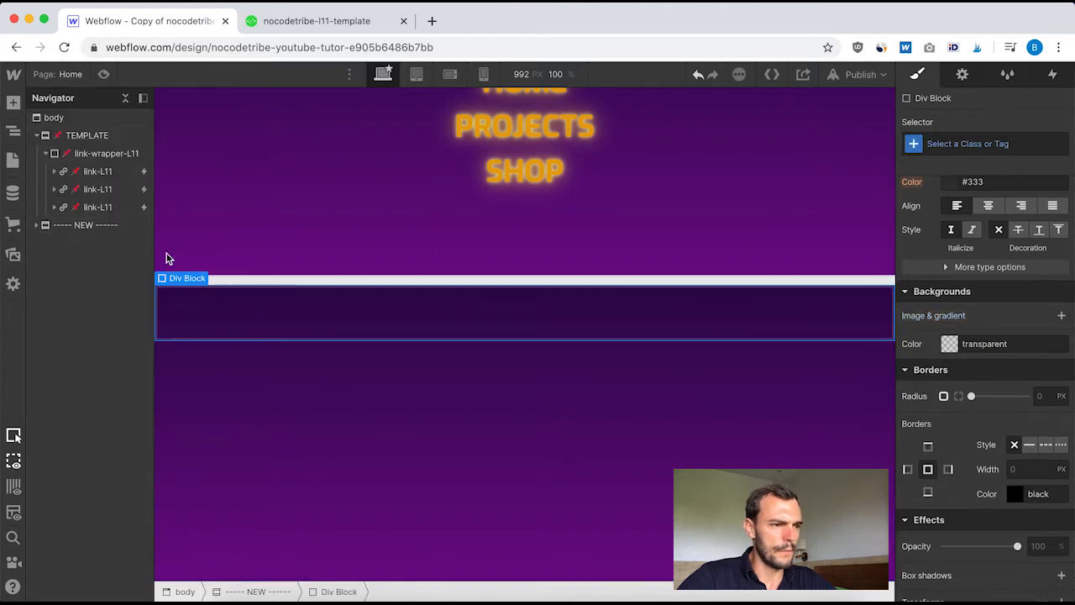
pyautogui.click(947, 144)
pyautogui.write('lin')
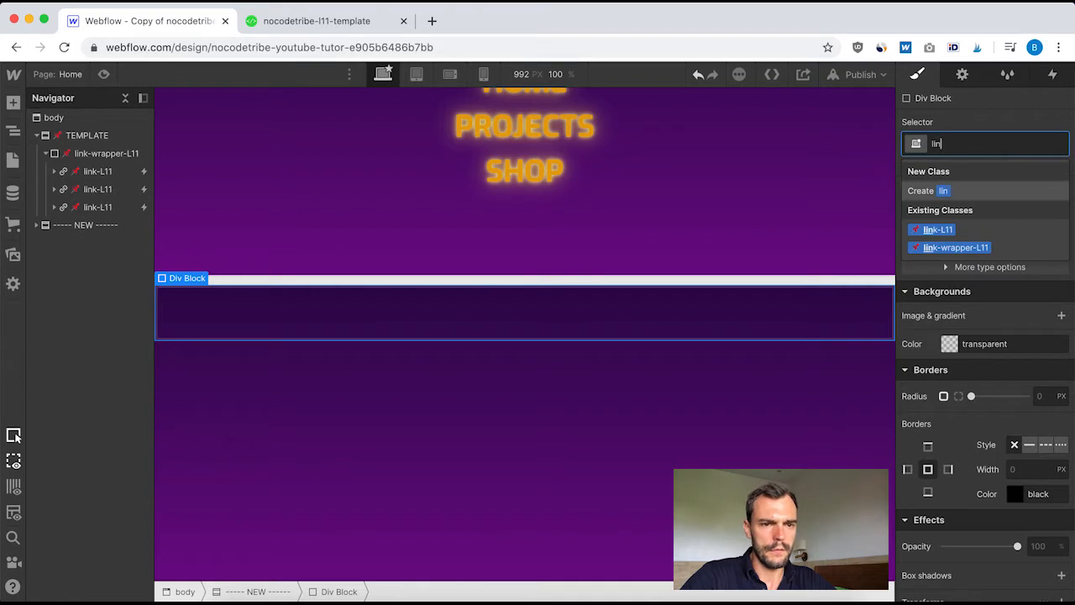
pyautogui.write('k wrapper')
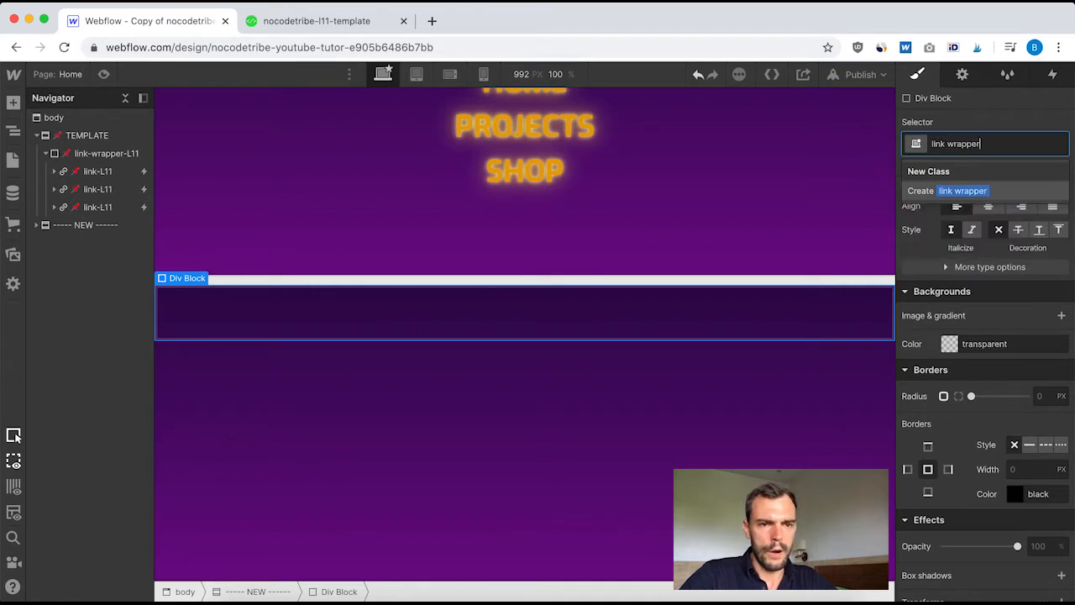
pyautogui.press('Return')
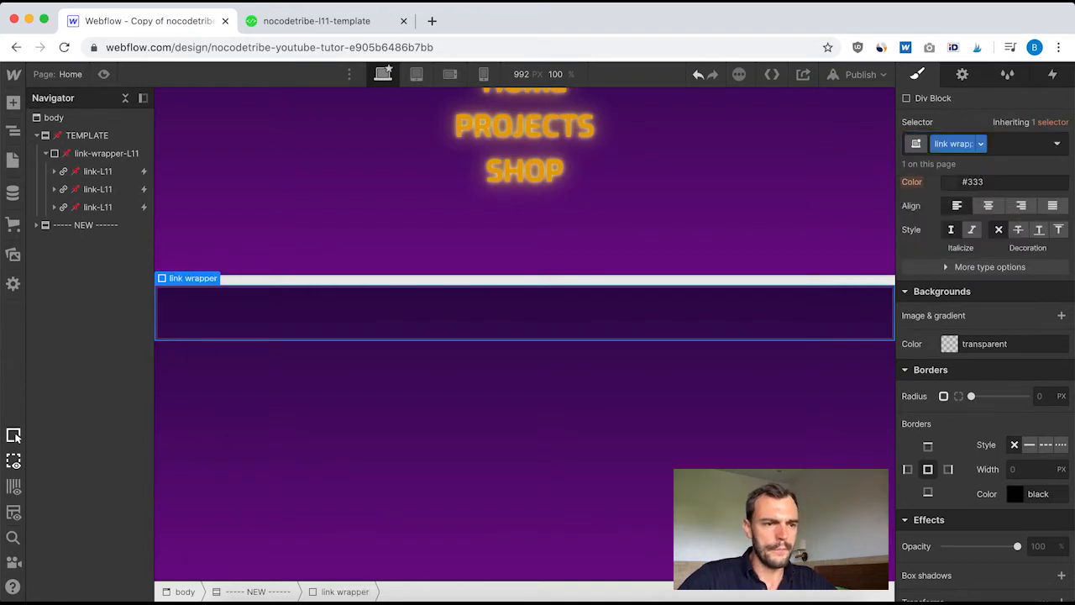
# Match the link wrapper's layout to link-wrapper-L11: flex display, vertical direction, with centred align and justify
pyautogui.click(85, 156)
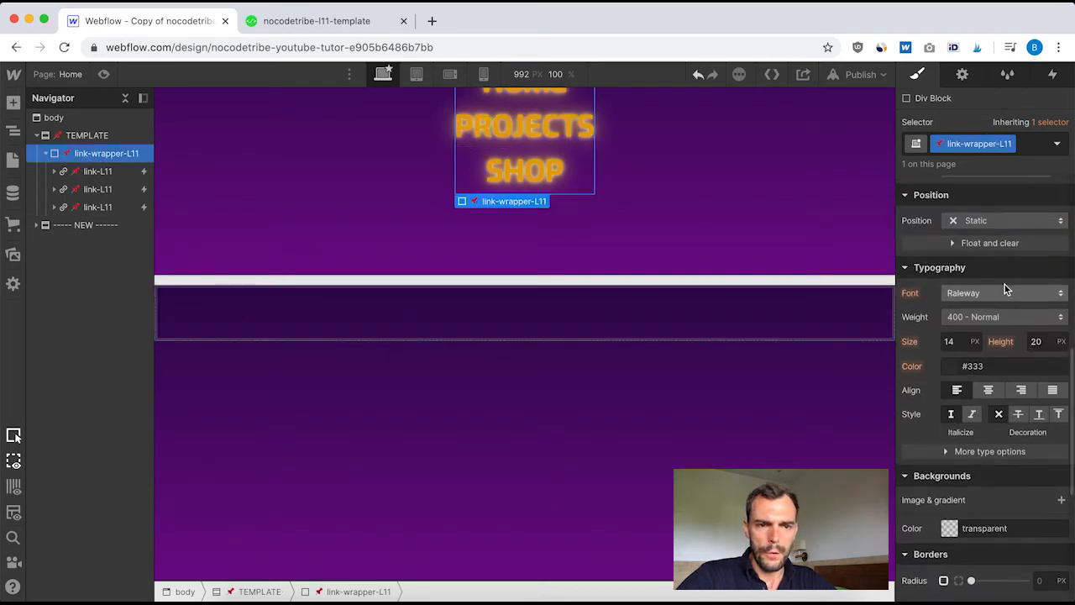
pyautogui.scroll(8, 1006, 285)
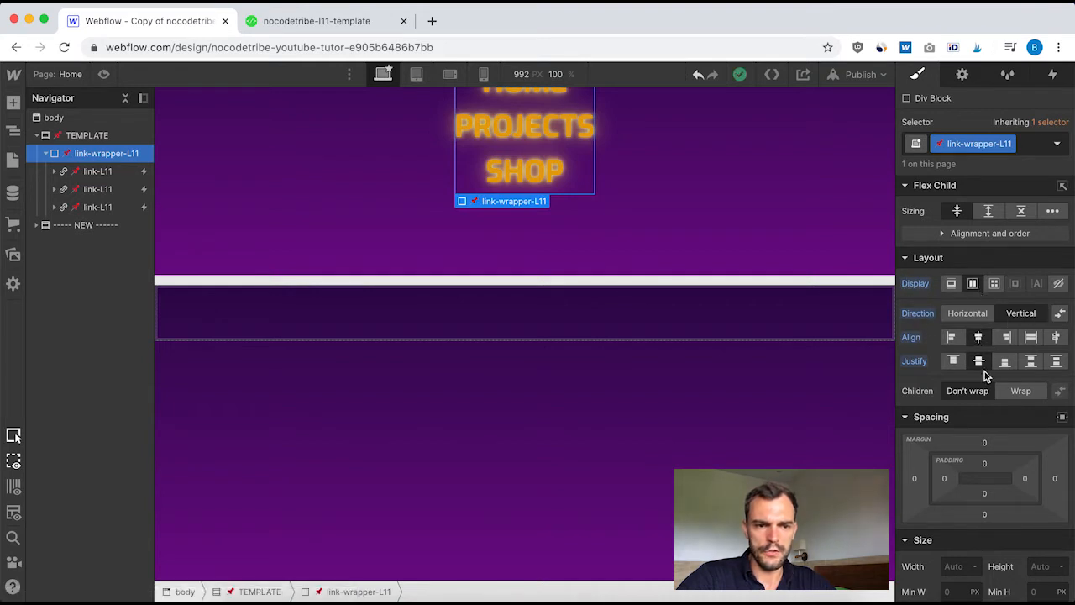
pyautogui.click(37, 226)
pyautogui.click(88, 243)
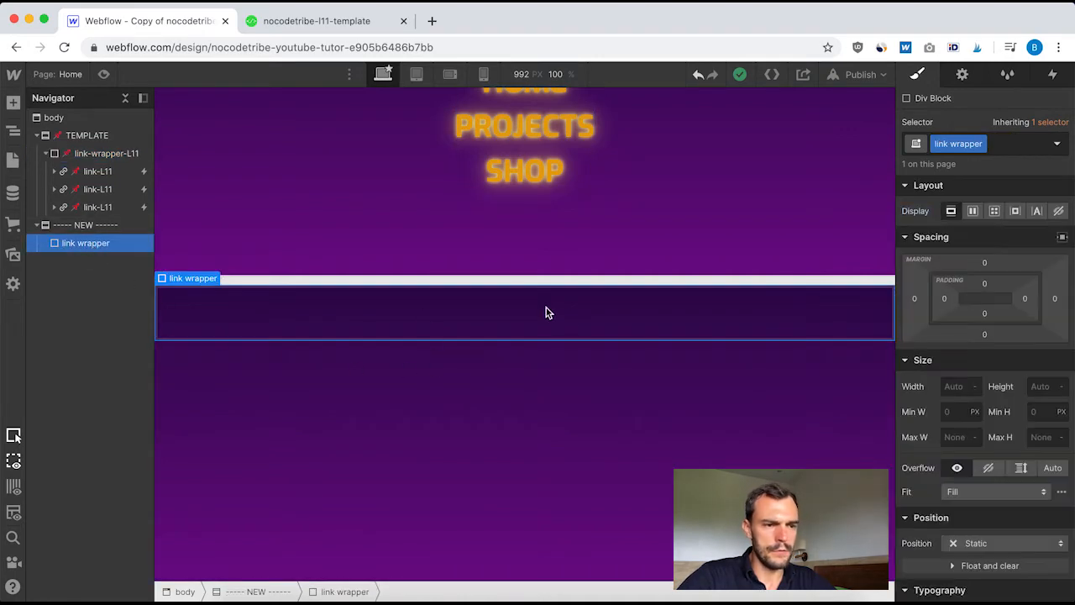
pyautogui.click(972, 211)
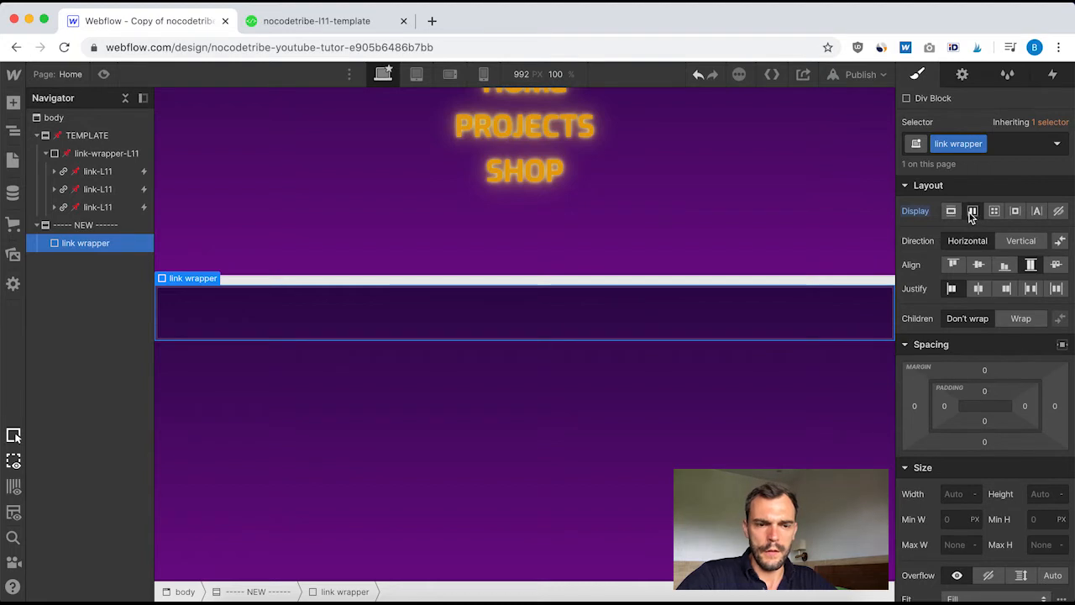
pyautogui.click(1023, 241)
pyautogui.click(978, 288)
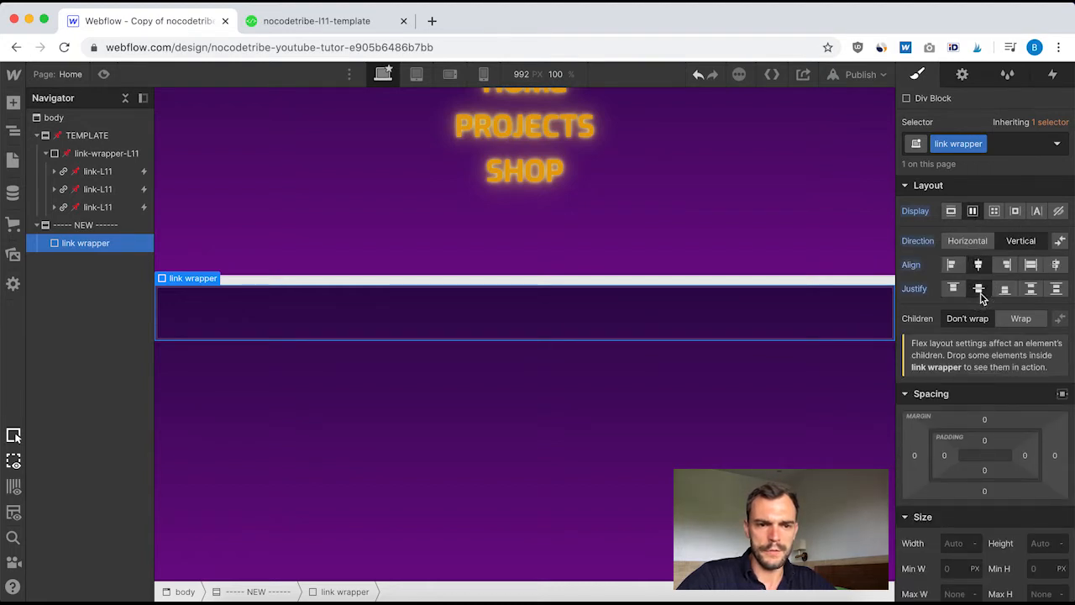
pyautogui.click(89, 153)
pyautogui.scroll(-15, 972, 382)
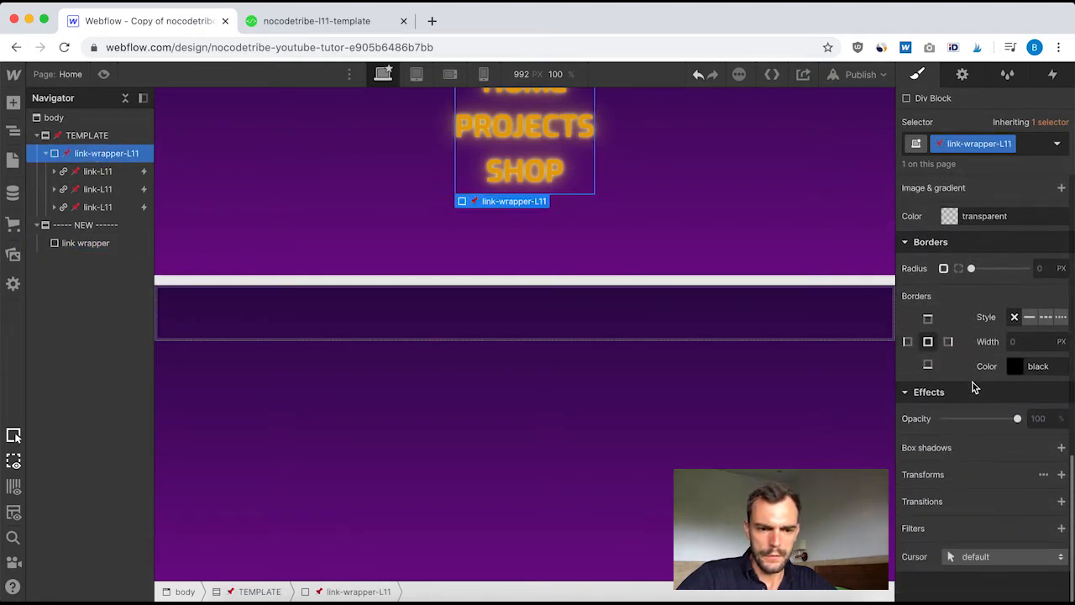
pyautogui.scroll(12, 973, 385)
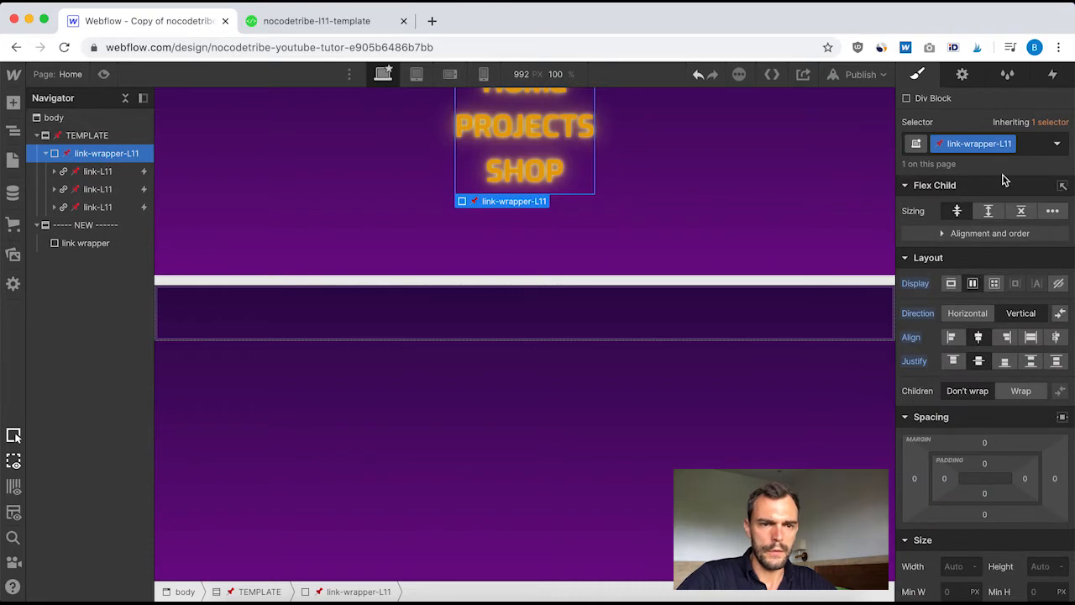
pyautogui.click(78, 243)
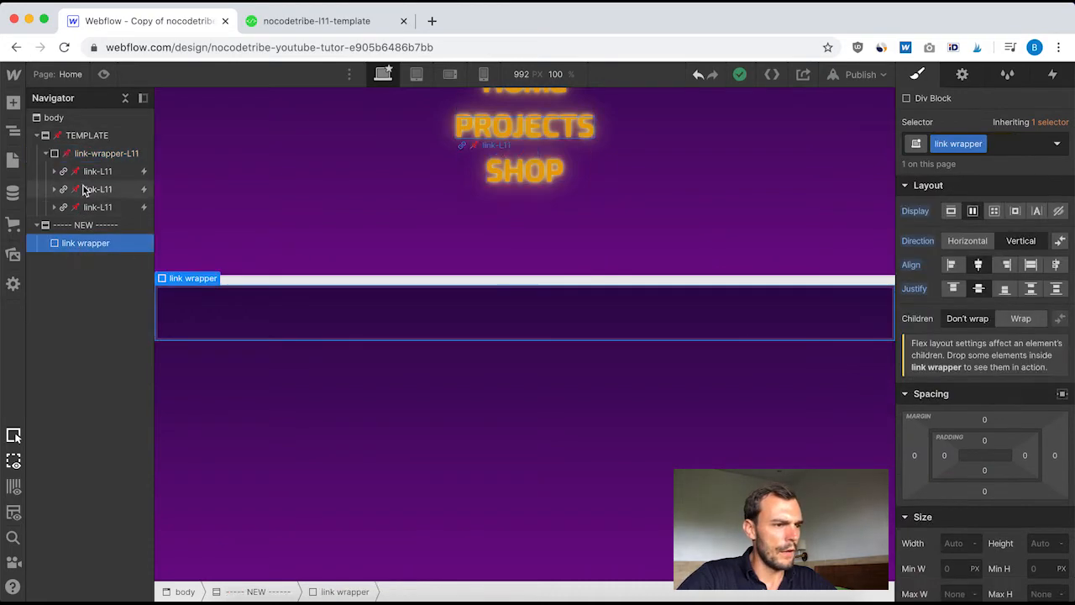
# Add a link block inside the link wrapper, keep its default link settings, and give it the new class "link"
pyautogui.click(87, 173)
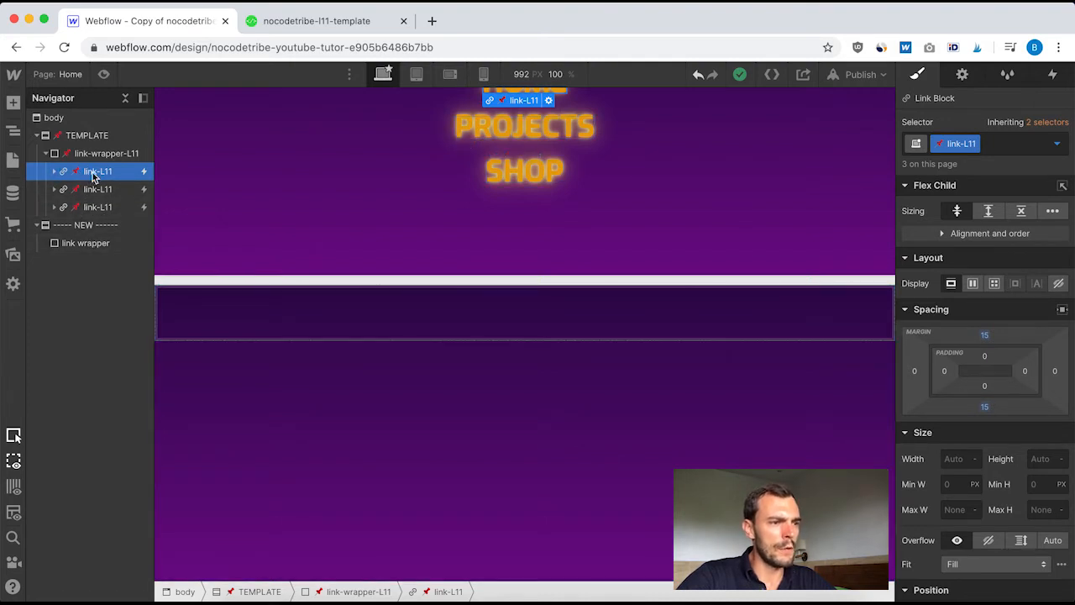
pyautogui.click(72, 244)
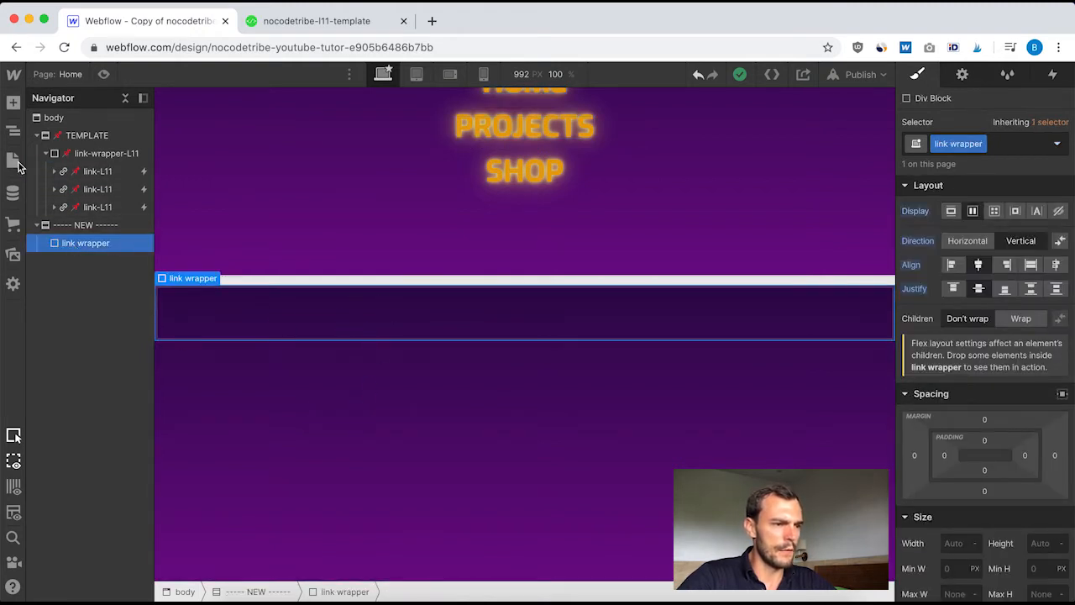
pyautogui.click(14, 103)
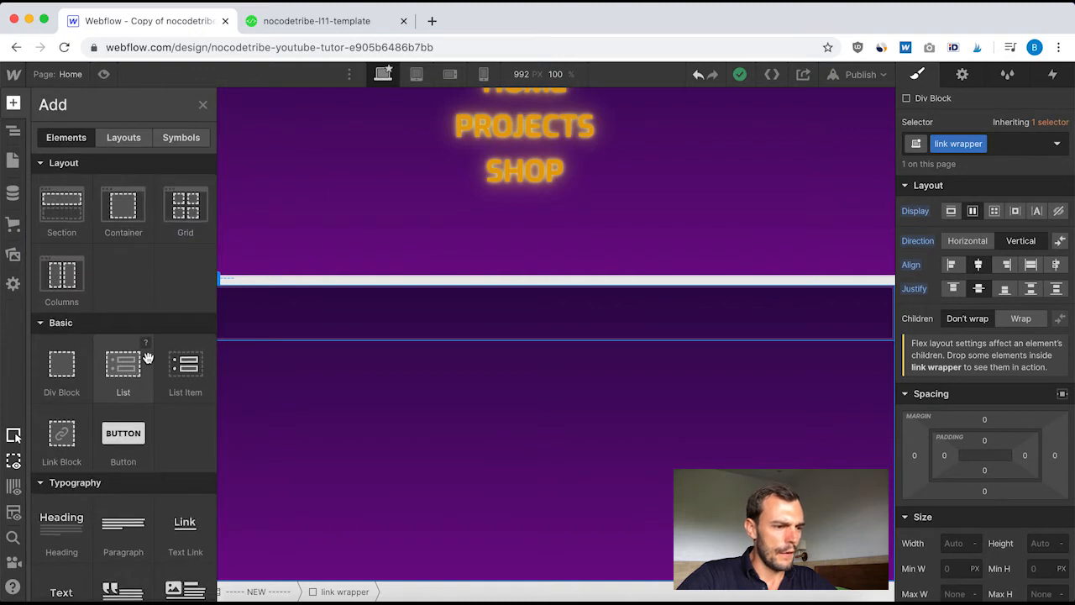
pyautogui.scroll(-3, 147, 358)
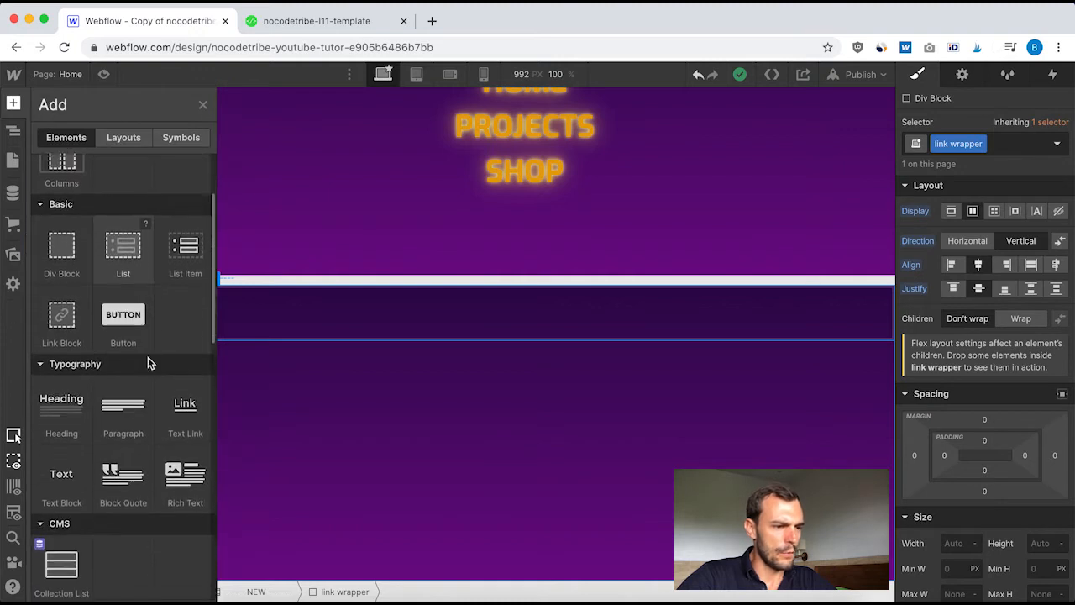
pyautogui.click(61, 317)
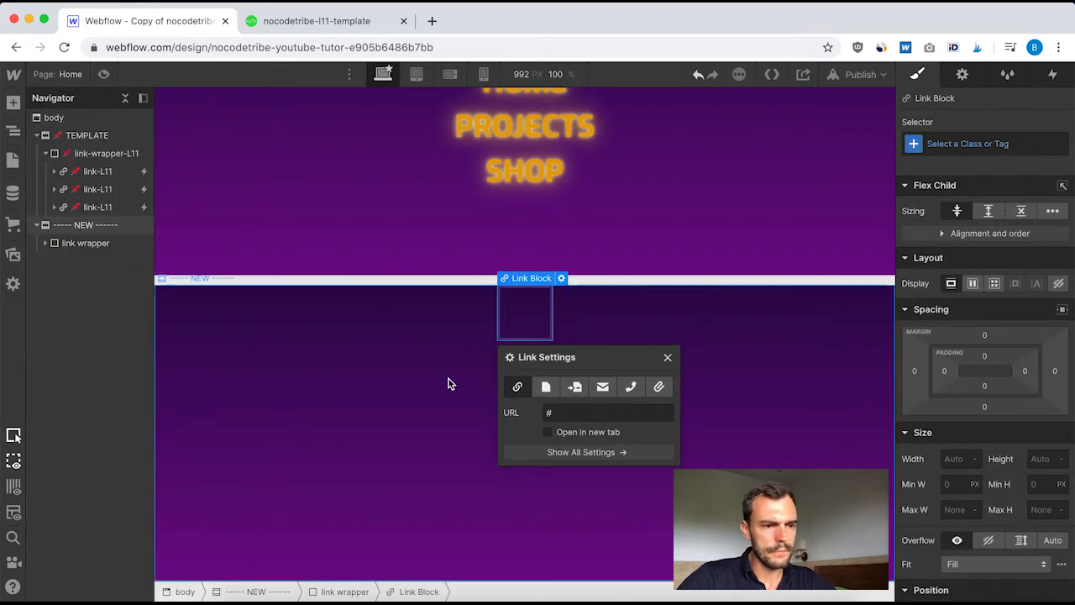
pyautogui.click(667, 359)
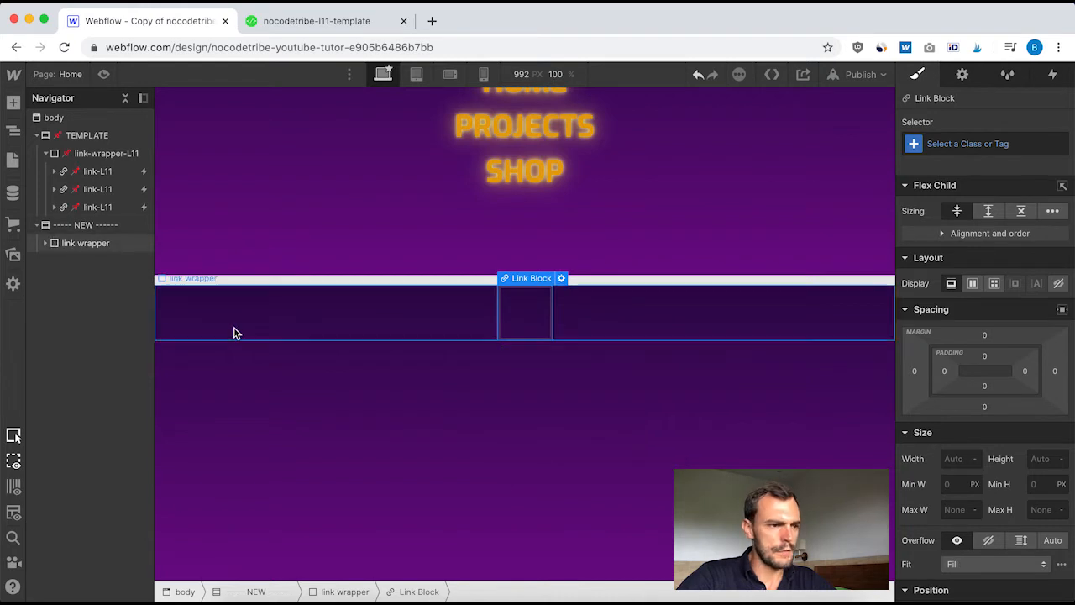
pyautogui.click(957, 143)
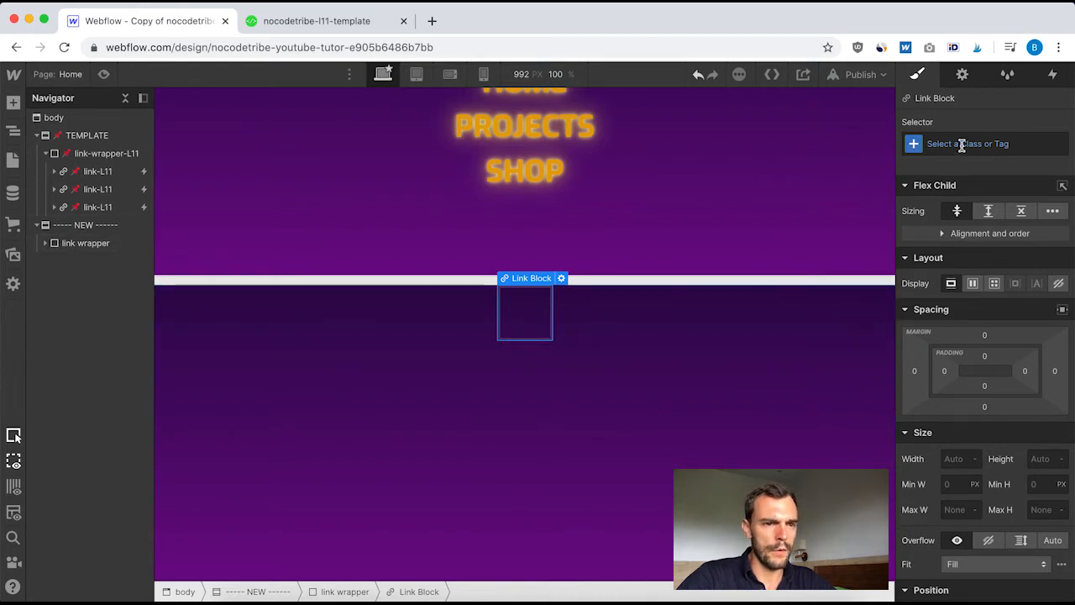
pyautogui.write('link')
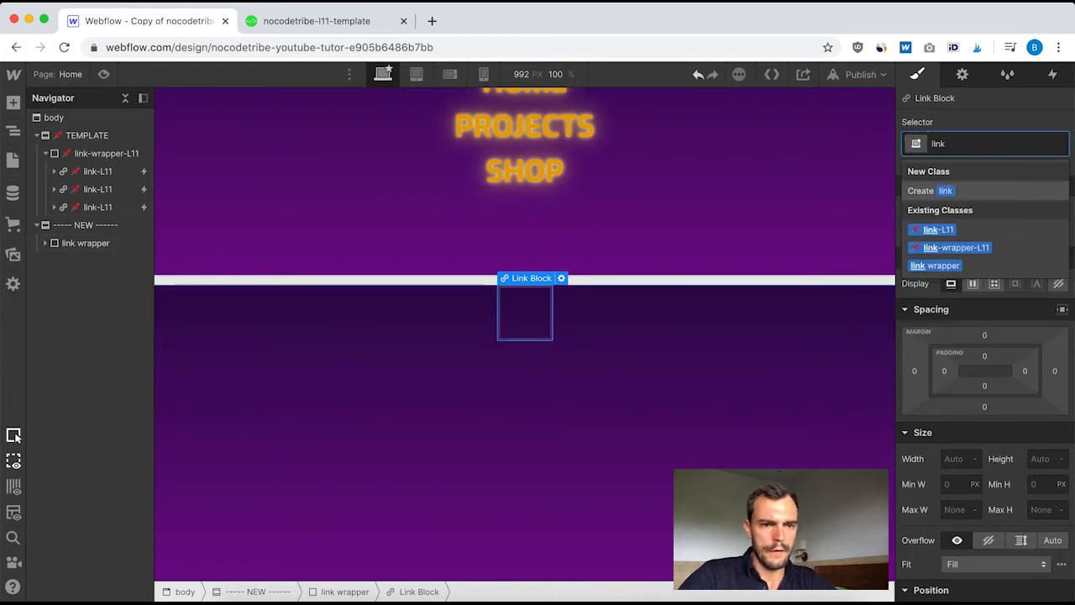
pyautogui.press('Return')
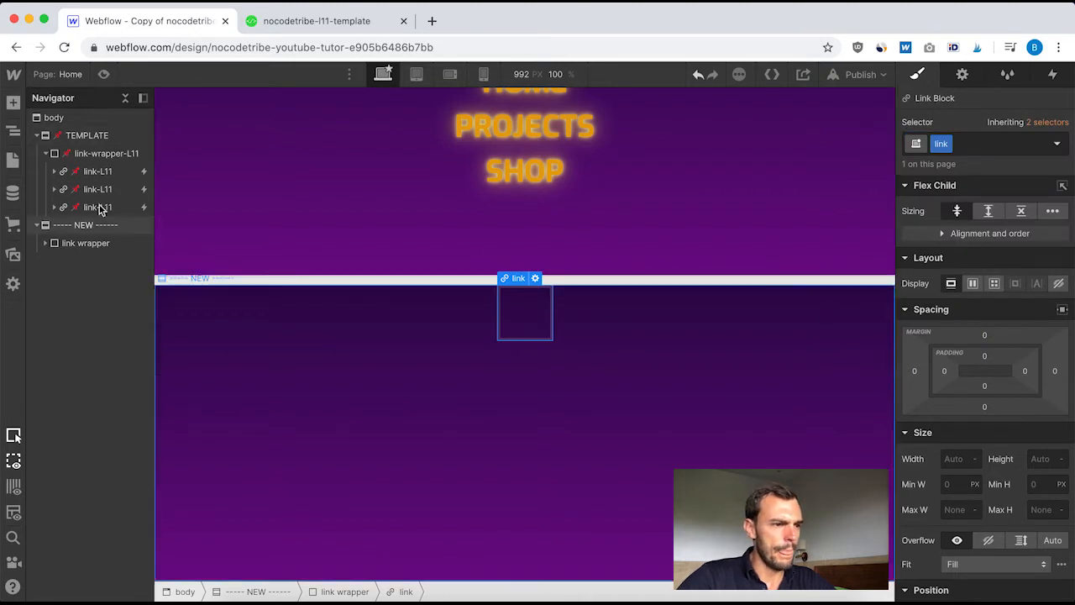
# Set the new link block's top and bottom margins to 15, matching link-L11 in the TEMPLATE section
pyautogui.click(92, 173)
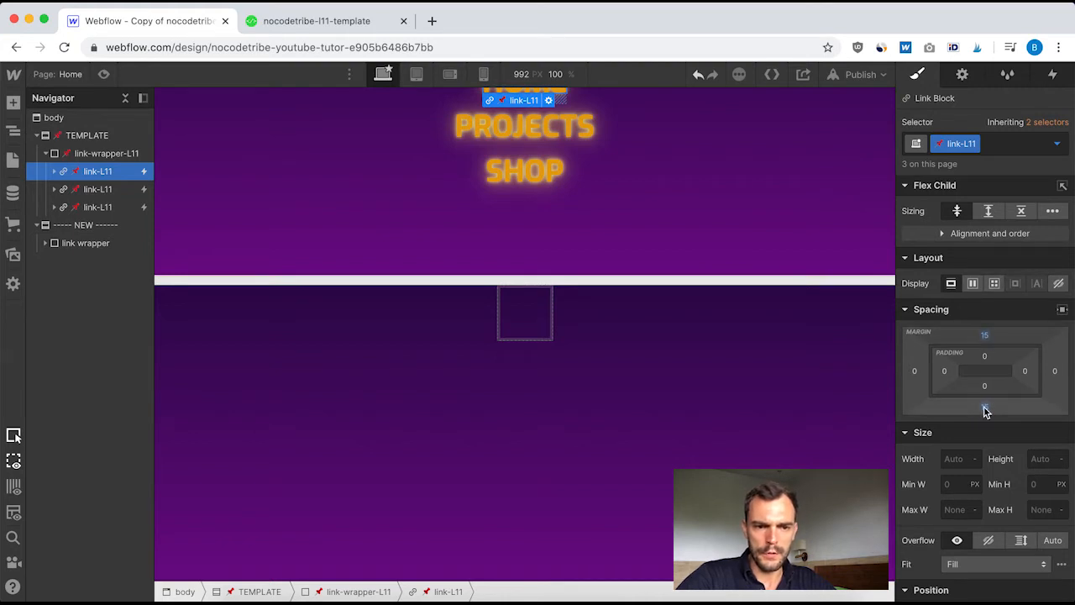
pyautogui.scroll(-4, 1013, 406)
pyautogui.scroll(-2, 1013, 406)
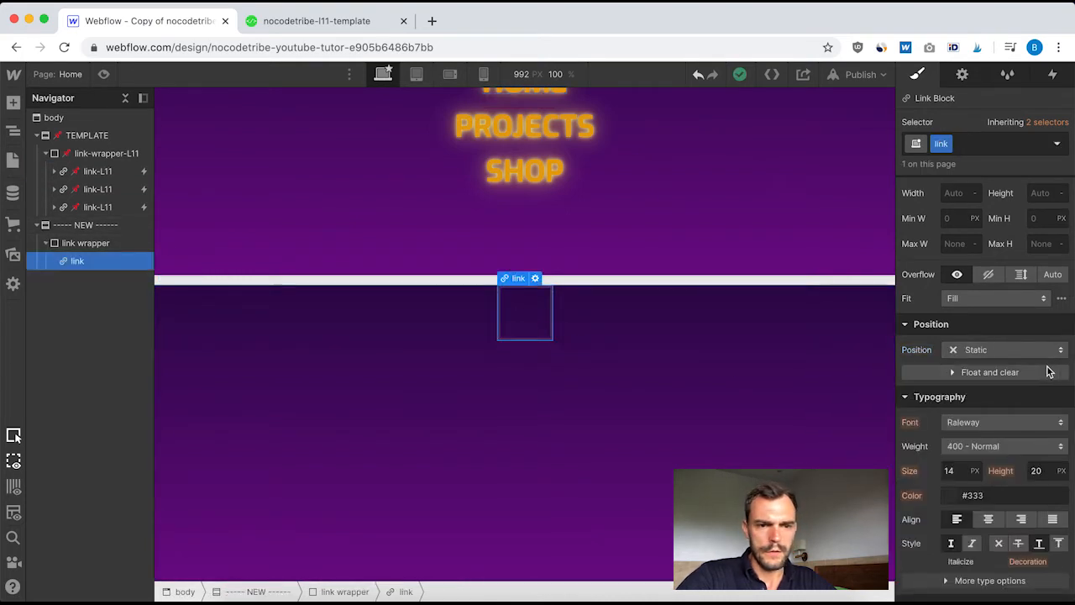
pyautogui.scroll(5, 1018, 252)
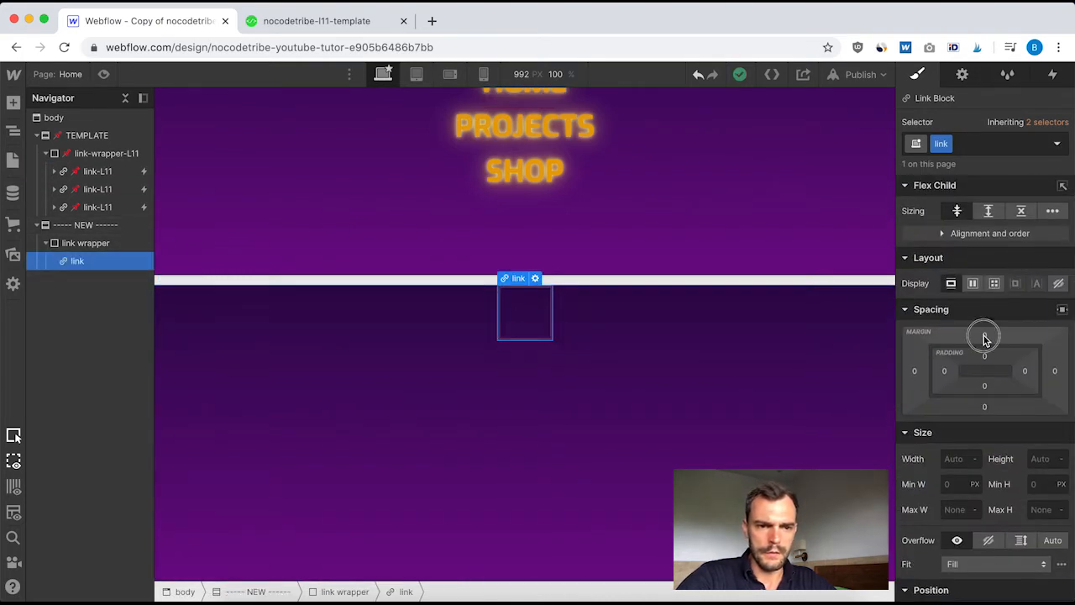
pyautogui.click(985, 336)
pyautogui.write('15')
pyautogui.press('Return')
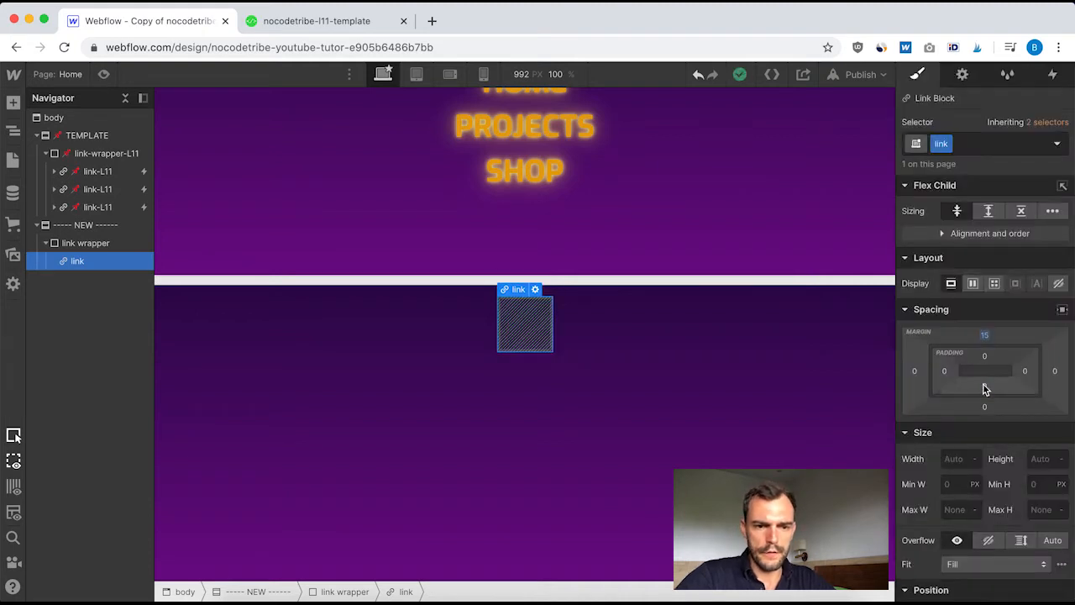
pyautogui.click(985, 409)
pyautogui.write('15')
pyautogui.press('Return')
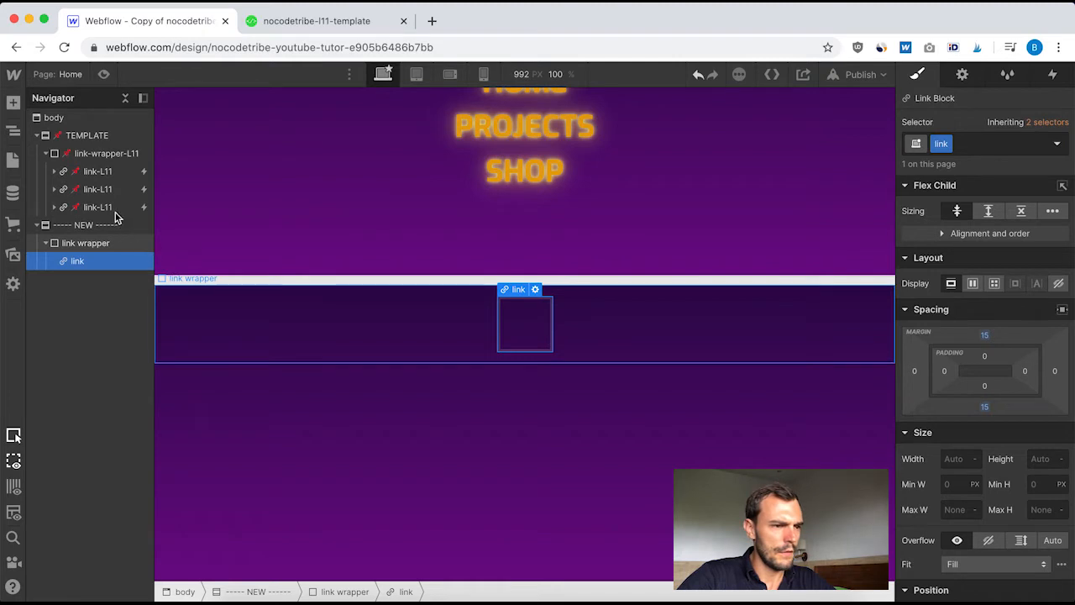
# Set the new link block's position to Relative
pyautogui.scroll(-5, 1018, 471)
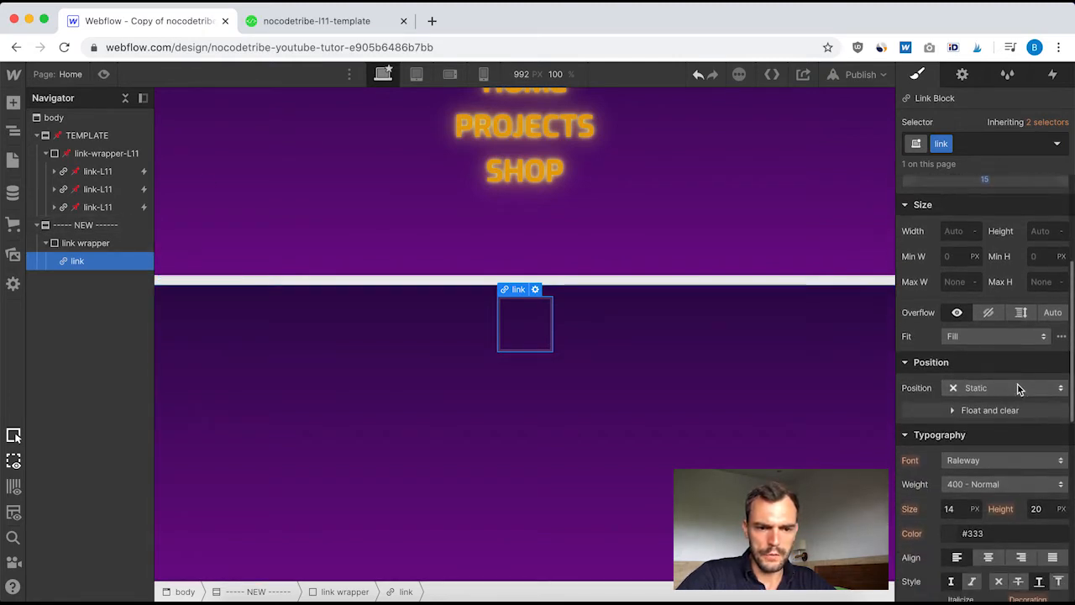
pyautogui.click(1017, 387)
pyautogui.click(994, 402)
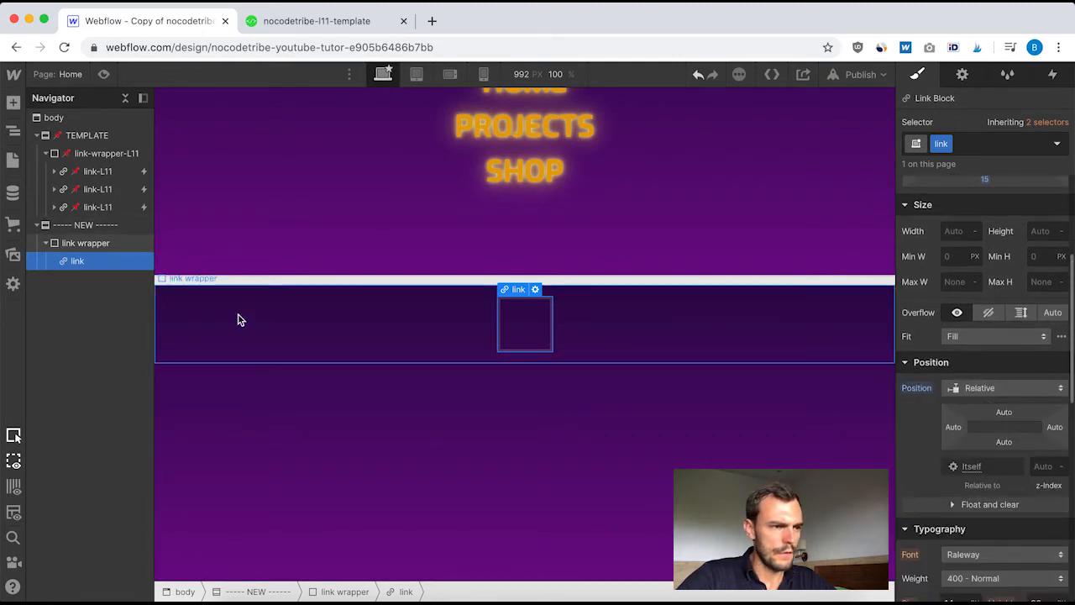
# Set the new link block's font to Exo with weight 700 - Bold, matching link-L11 in the TEMPLATE section
pyautogui.click(99, 172)
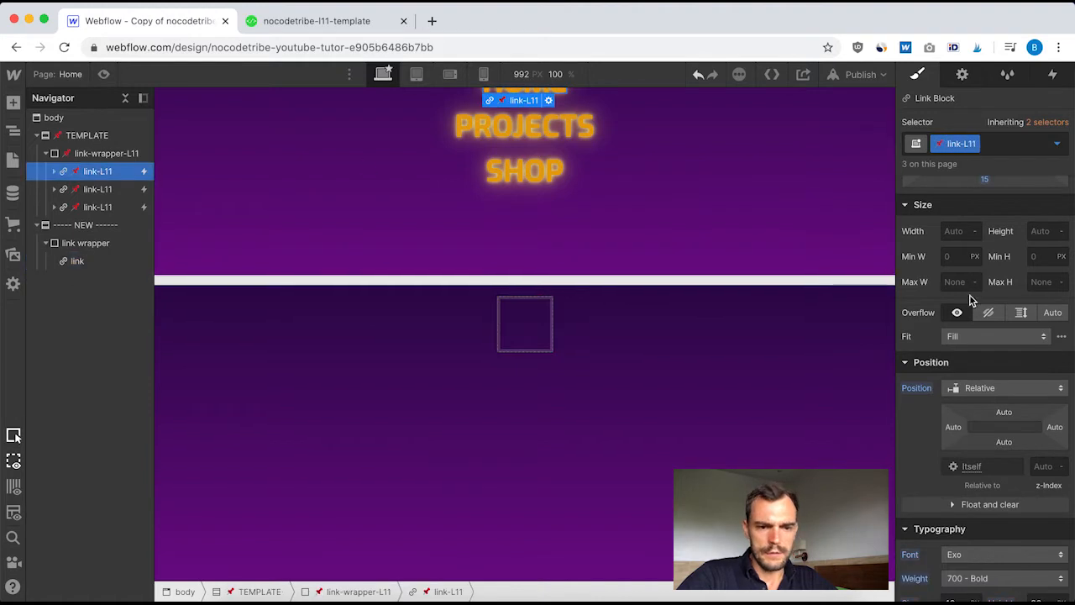
pyautogui.scroll(-5, 970, 301)
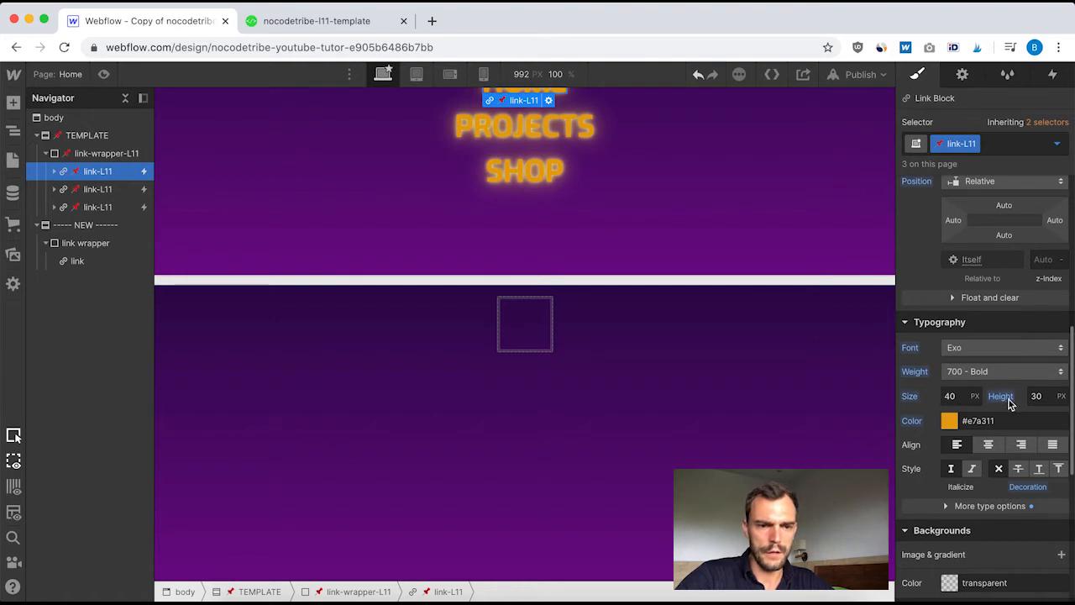
pyautogui.click(77, 261)
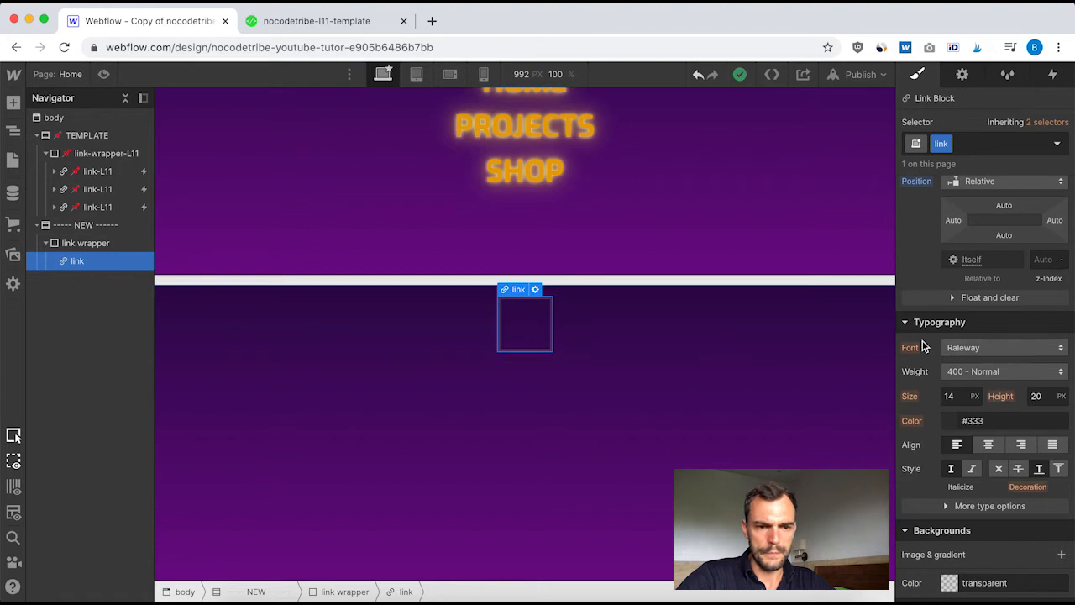
pyautogui.click(991, 349)
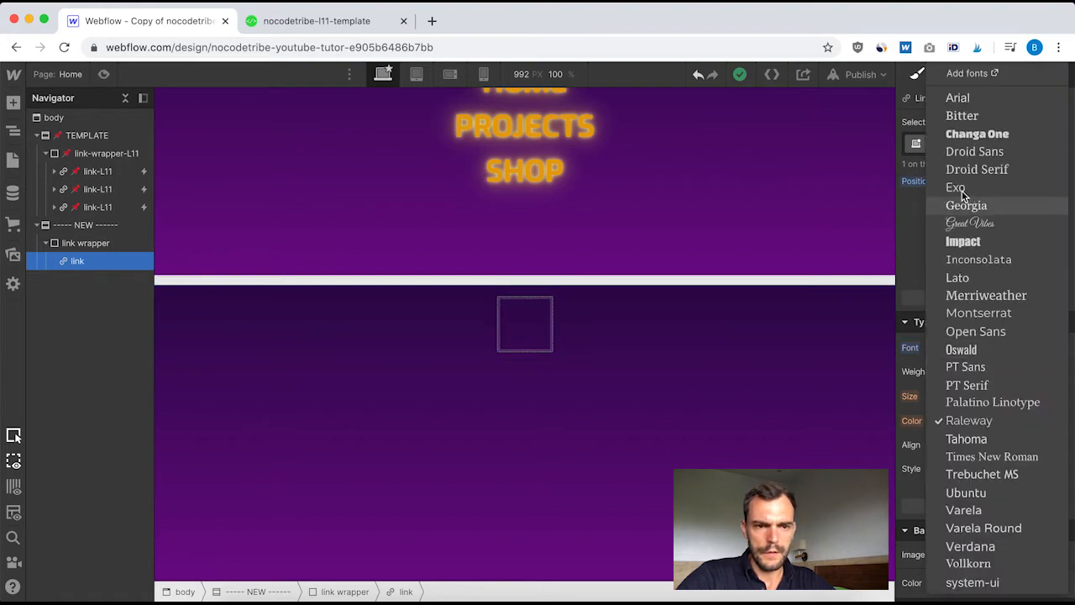
pyautogui.click(958, 188)
pyautogui.click(994, 372)
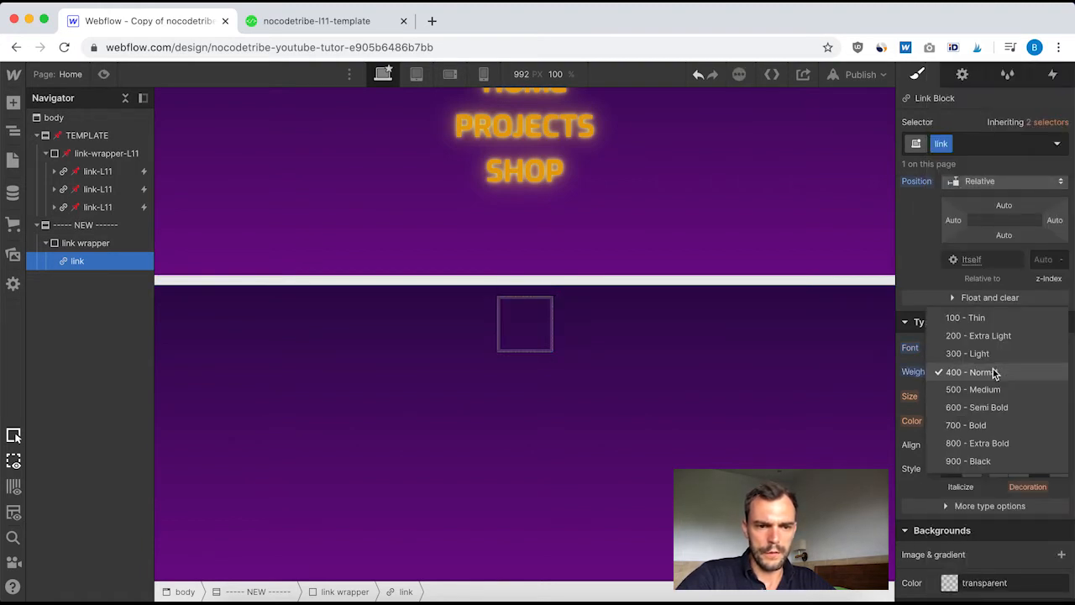
pyautogui.click(970, 425)
# Set the new link block's font size to 40 px and line height to 30 px
pyautogui.click(956, 391)
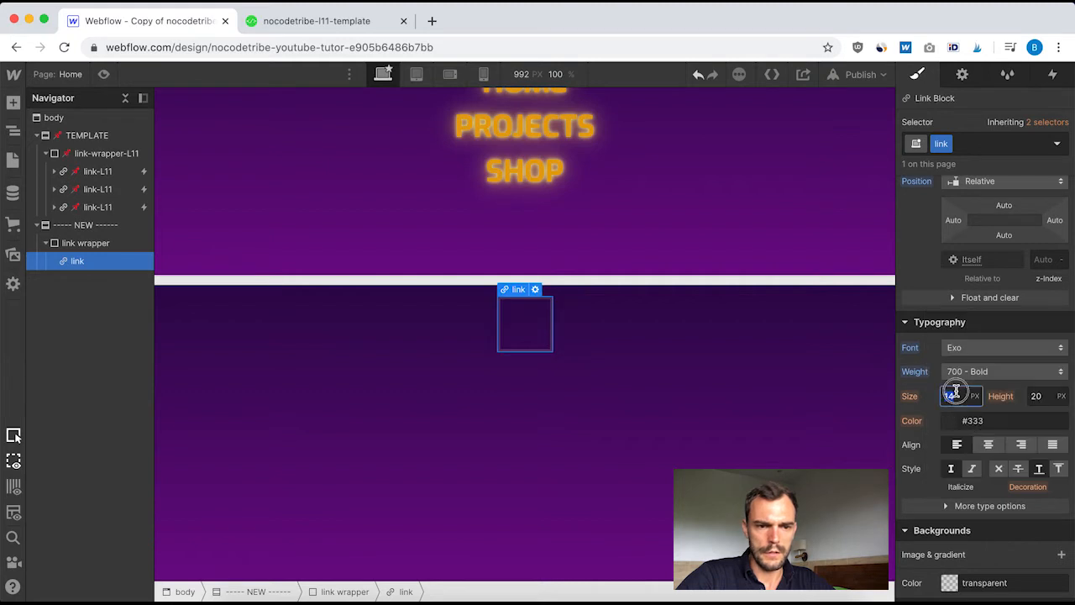
pyautogui.write('40')
pyautogui.click(1044, 395)
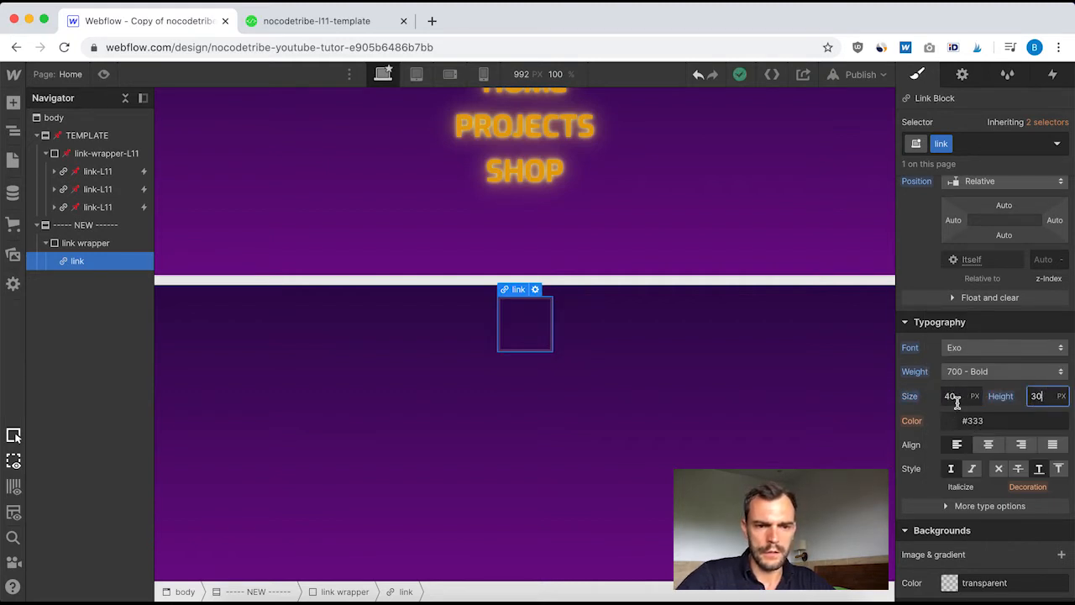
pyautogui.write('30')
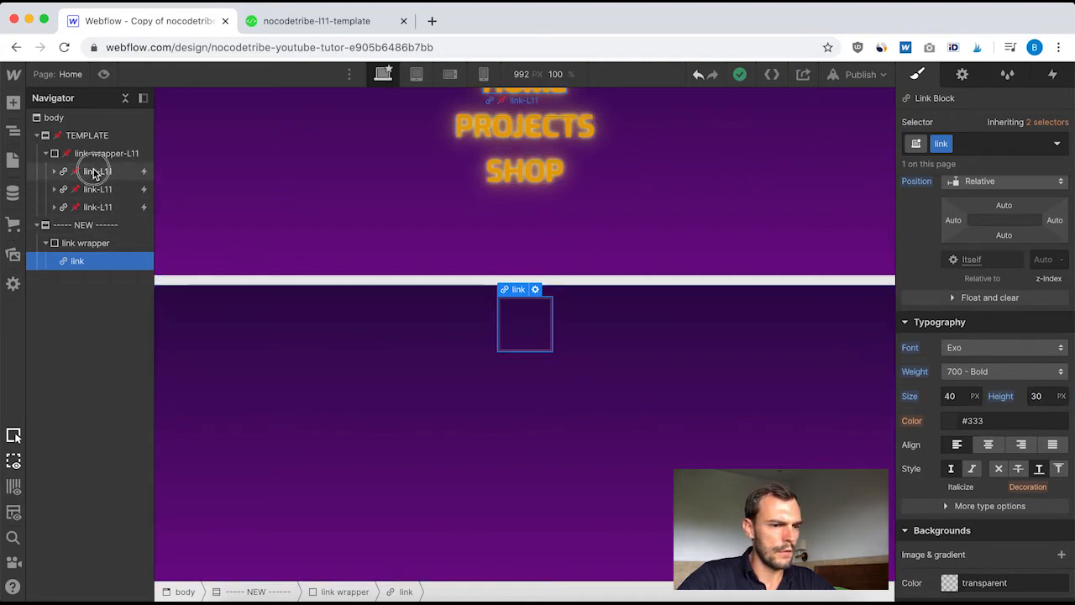
# Copy the text color #e7a311 from link-L11 and apply it to the new link block
pyautogui.click(98, 171)
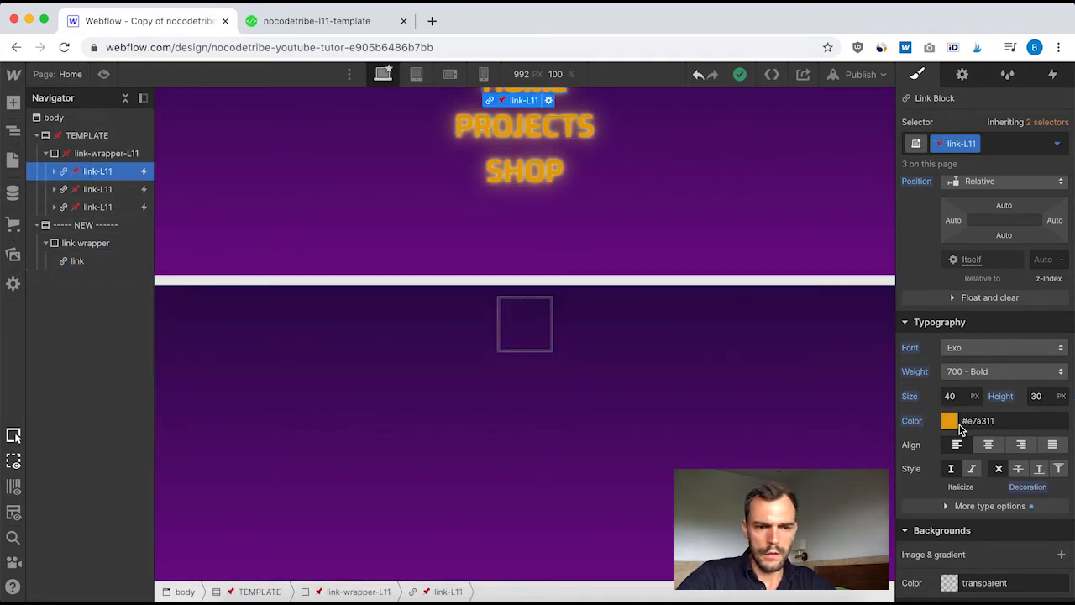
pyautogui.click(983, 420)
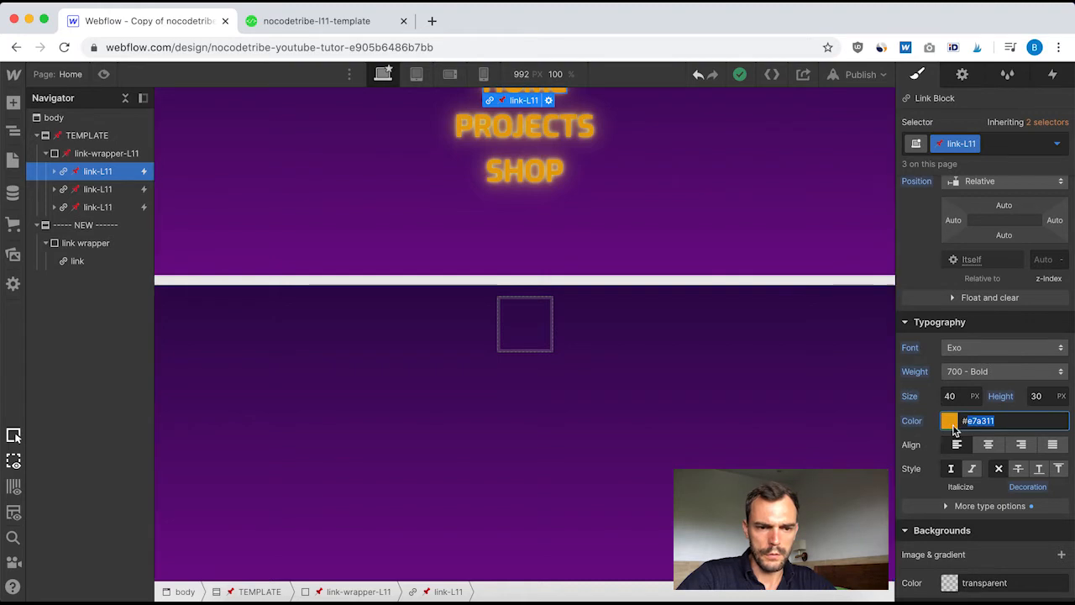
pyautogui.click(85, 263)
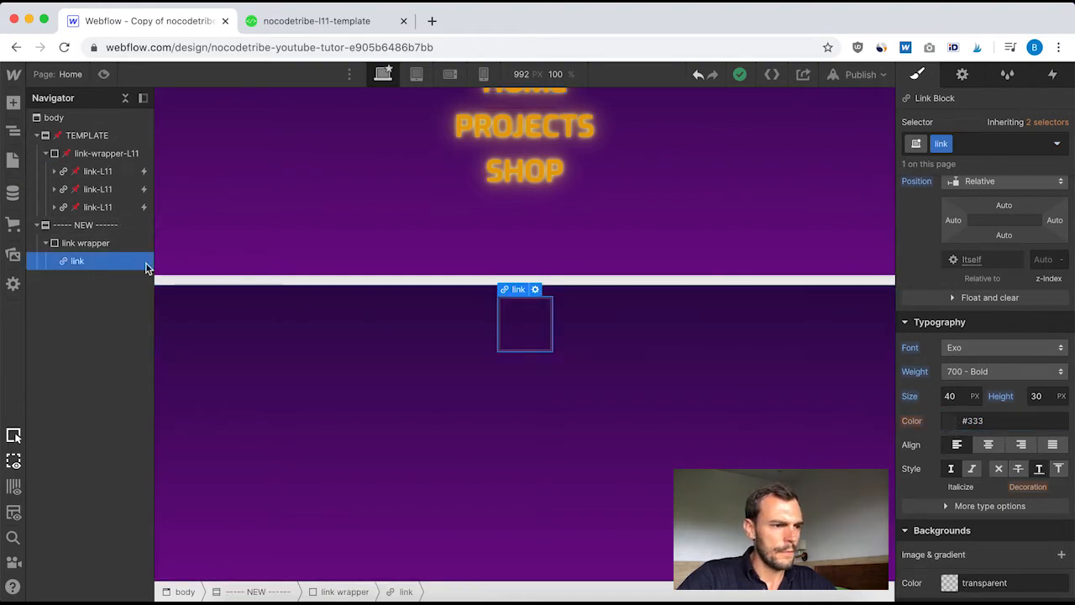
pyautogui.click(986, 420)
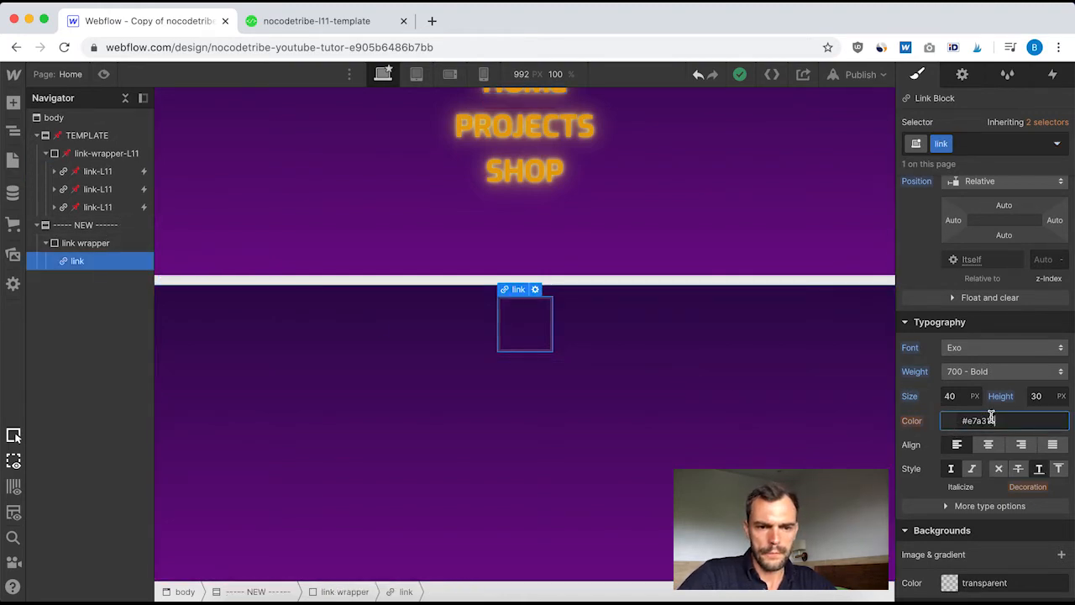
# Match link-L11's text style on the new link block by removing the text decoration and setting capitalization to all caps
pyautogui.click(99, 173)
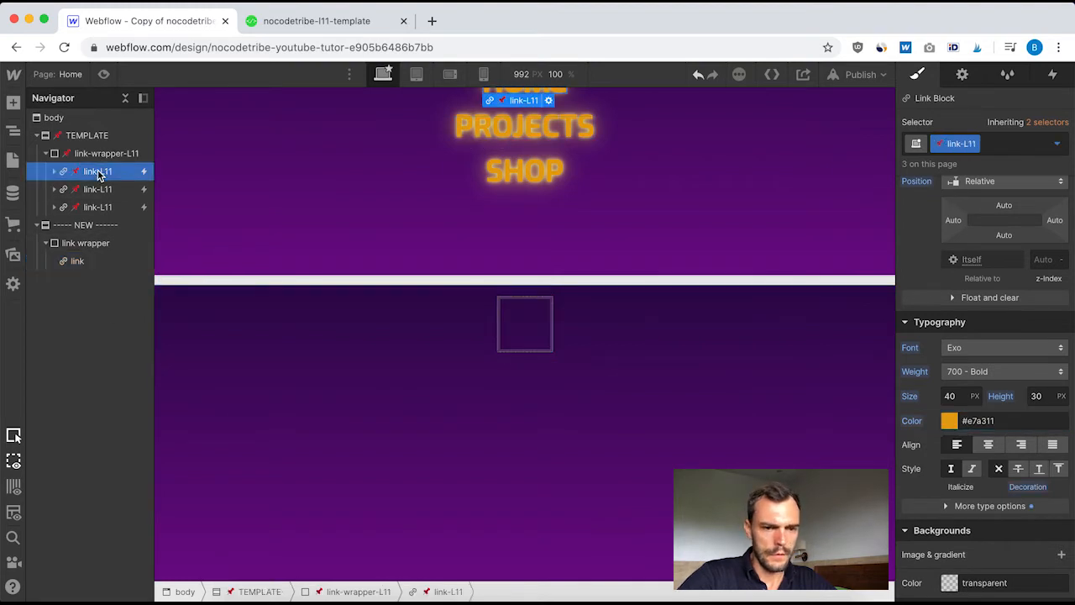
pyautogui.click(988, 505)
pyautogui.scroll(-2, 991, 503)
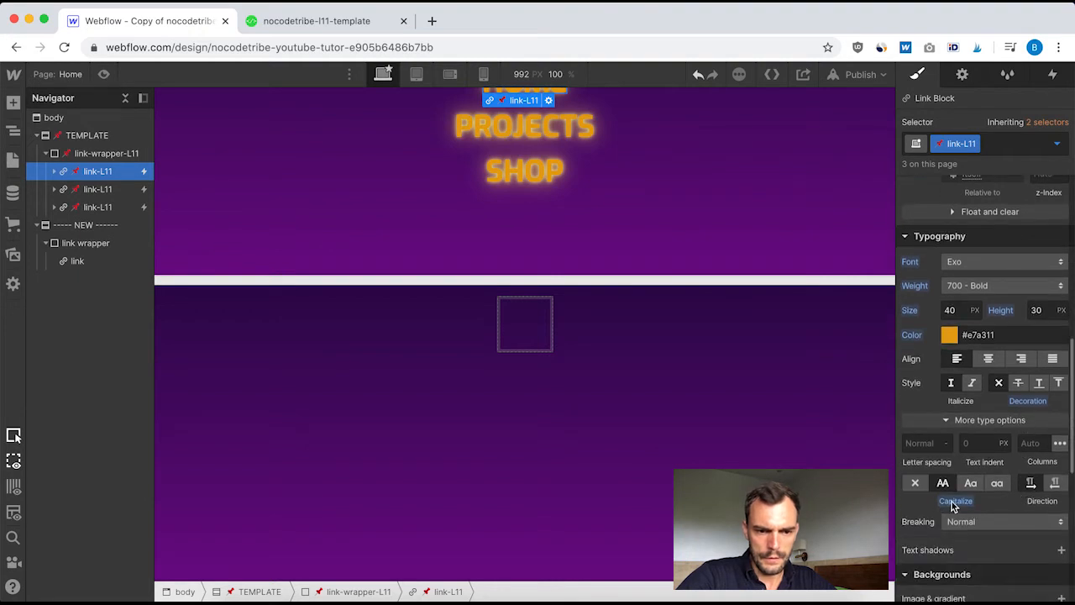
pyautogui.scroll(-5, 984, 499)
pyautogui.scroll(2, 985, 499)
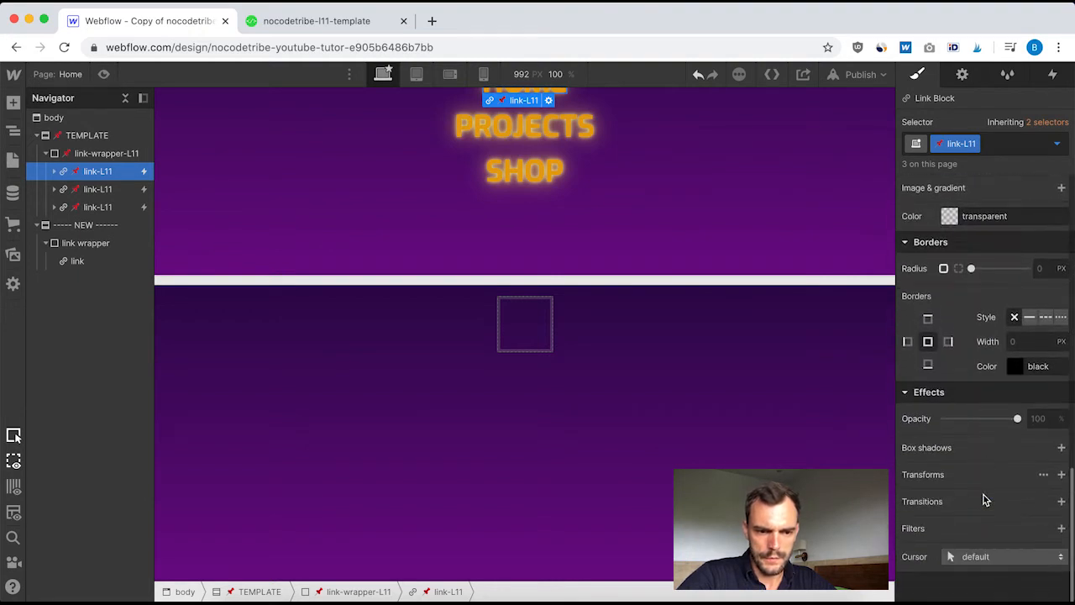
pyautogui.scroll(3, 984, 499)
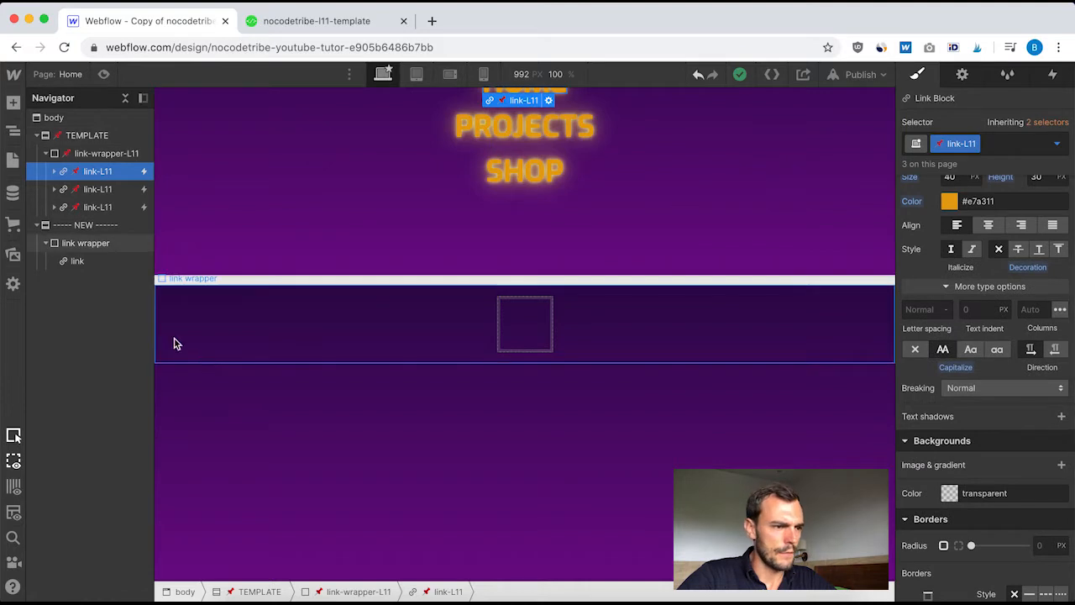
pyautogui.click(80, 261)
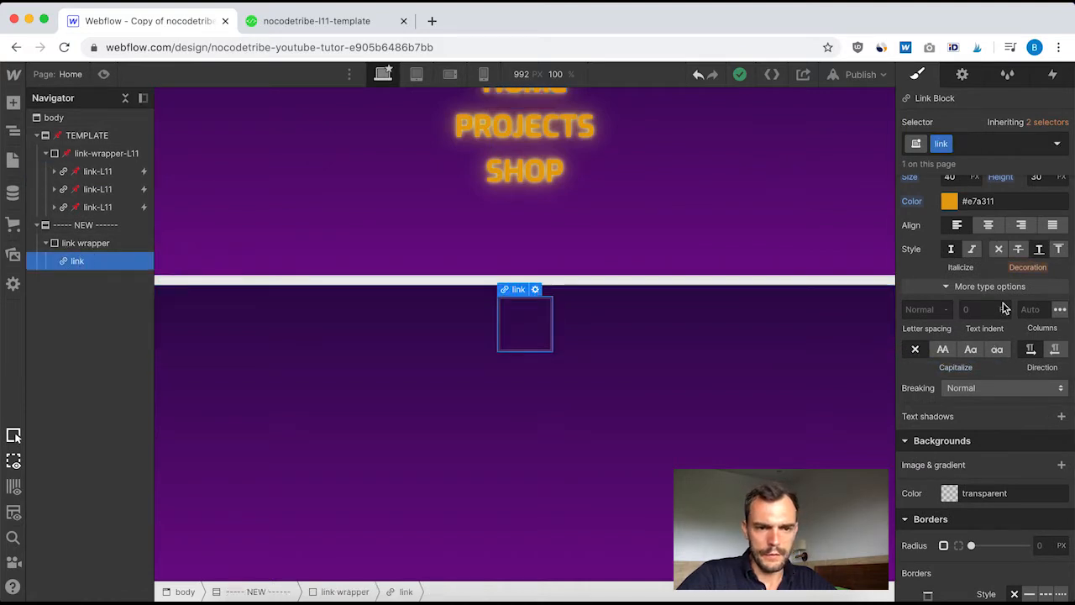
pyautogui.click(999, 249)
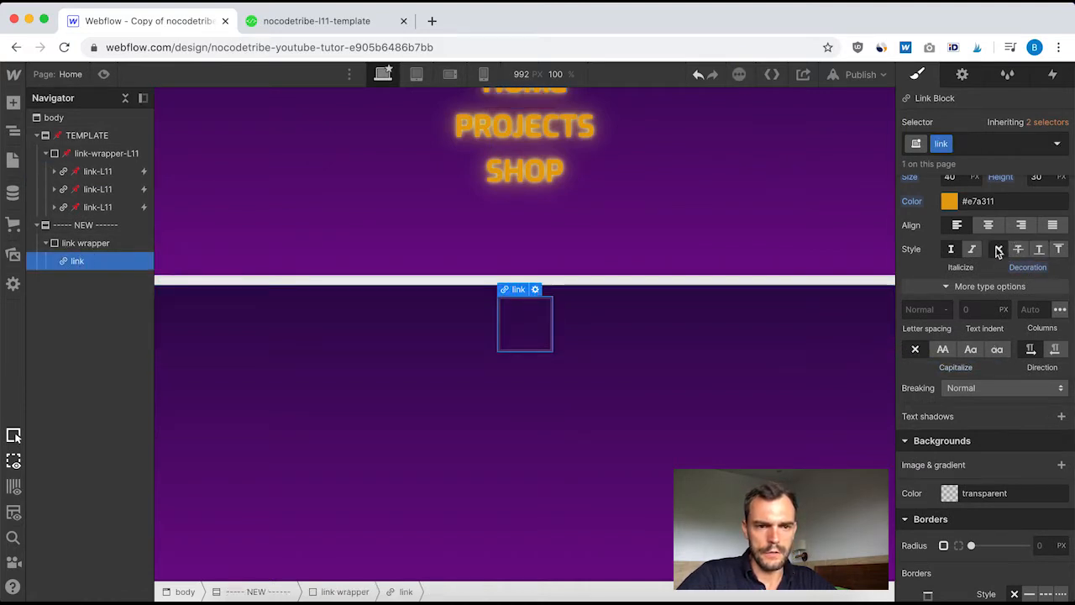
pyautogui.click(943, 351)
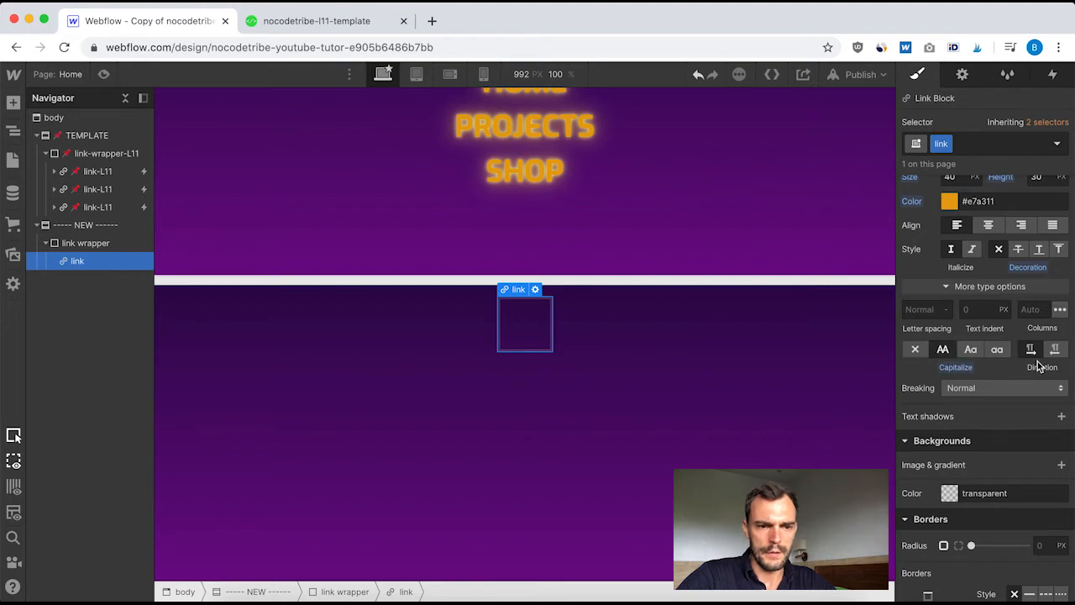
pyautogui.scroll(3, 1039, 366)
pyautogui.scroll(-4, 1032, 438)
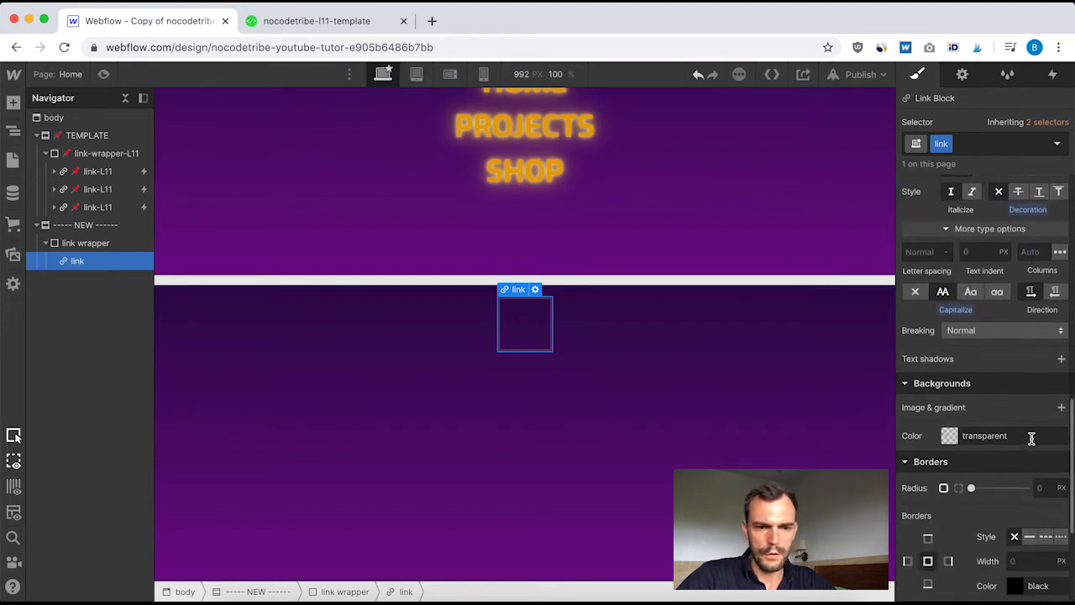
pyautogui.scroll(-3, 1031, 438)
pyautogui.scroll(6, 1031, 438)
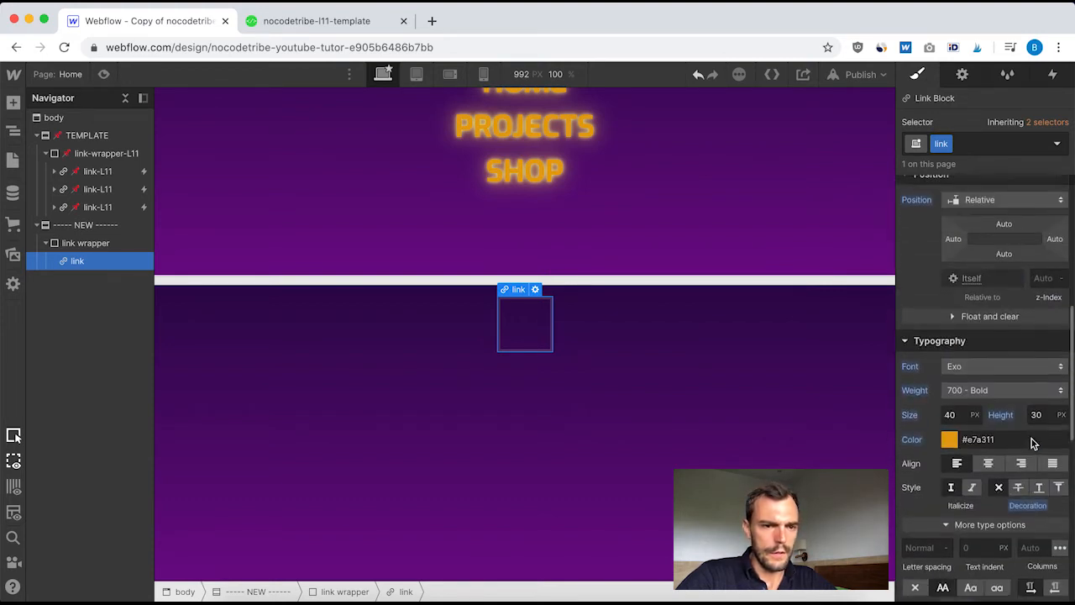
# Add a 130% Brightness filter to the new link's Hover state, following link-L11's hover style, and return to the None state
pyautogui.click(97, 173)
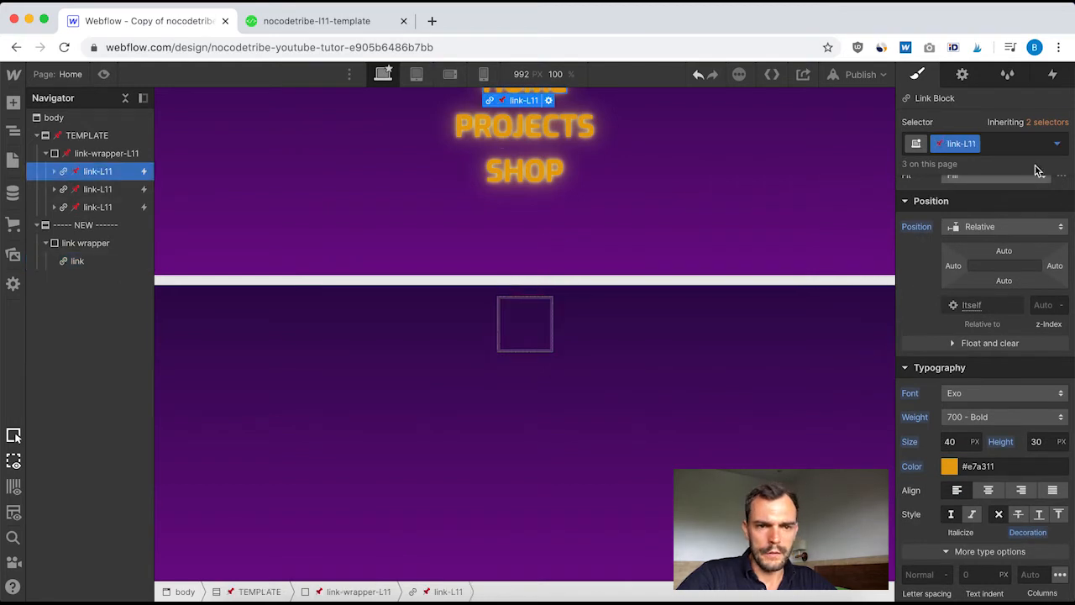
pyautogui.click(1057, 143)
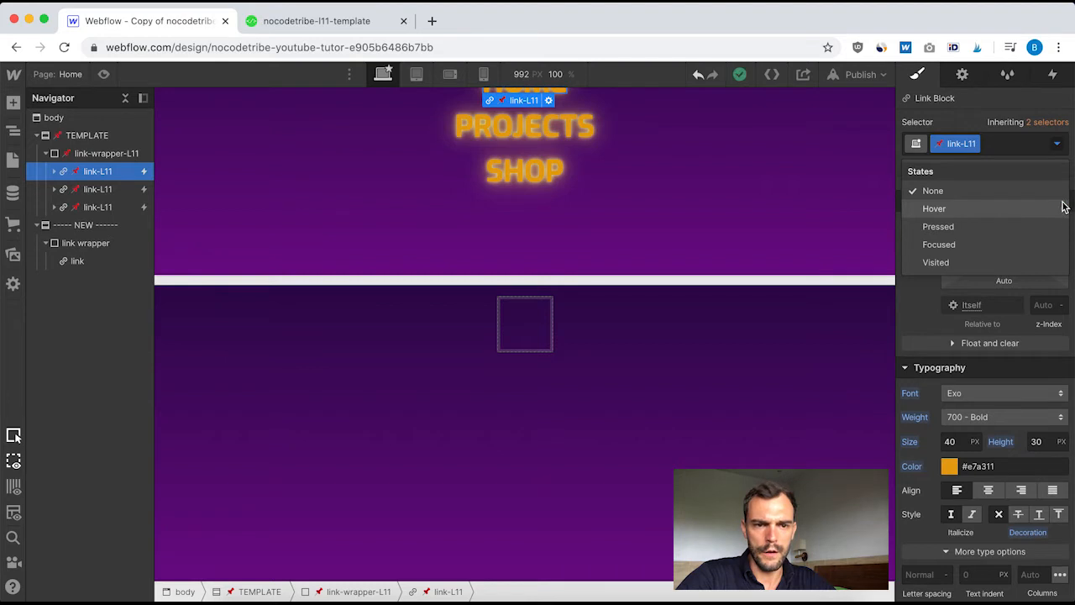
pyautogui.click(935, 210)
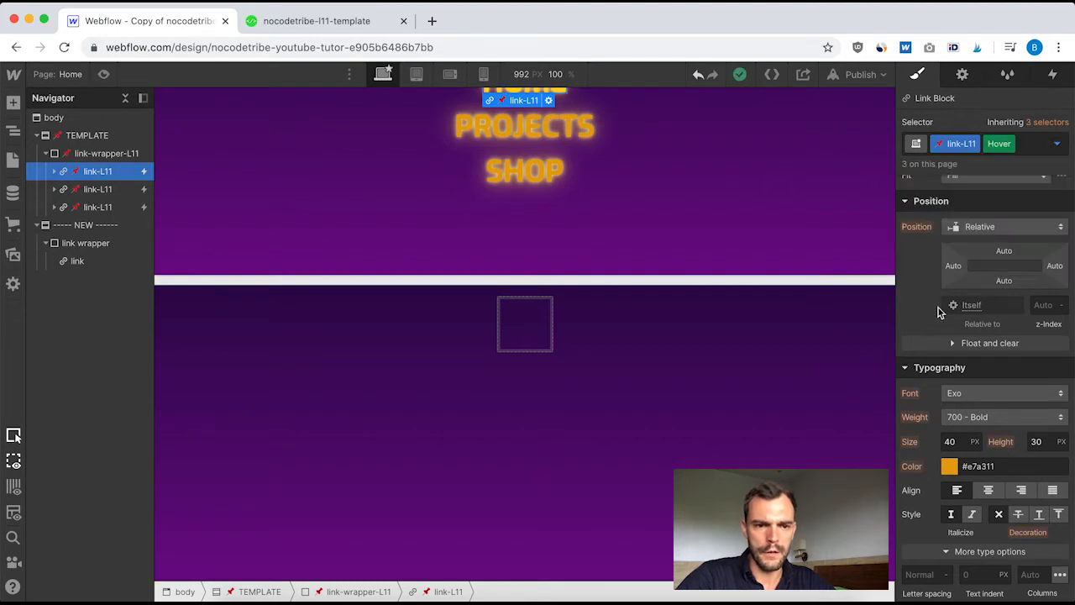
pyautogui.scroll(5, 1007, 342)
pyautogui.scroll(-15, 1009, 336)
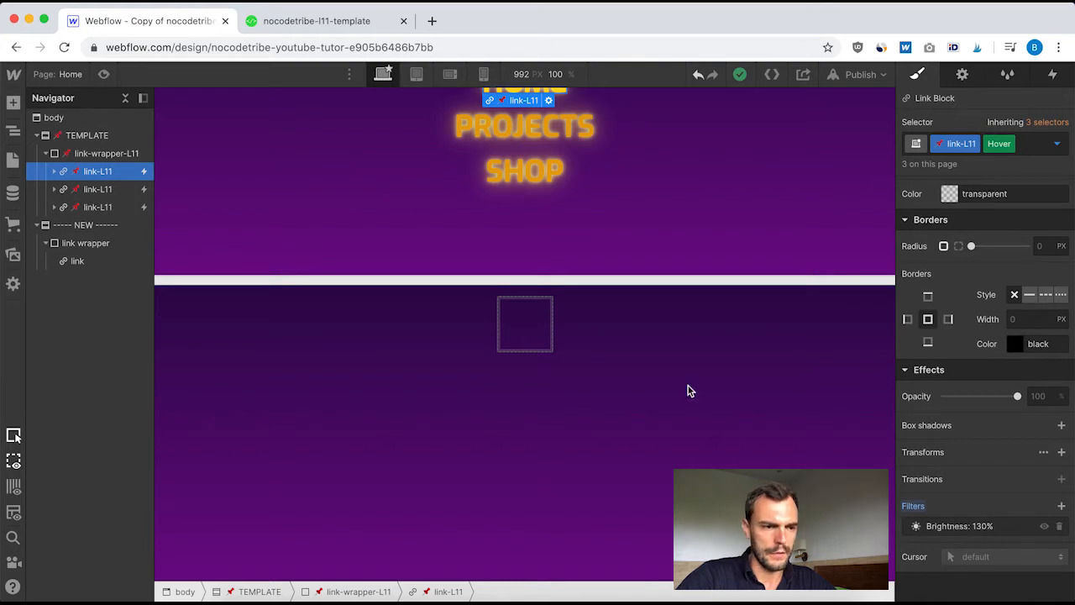
pyautogui.click(94, 261)
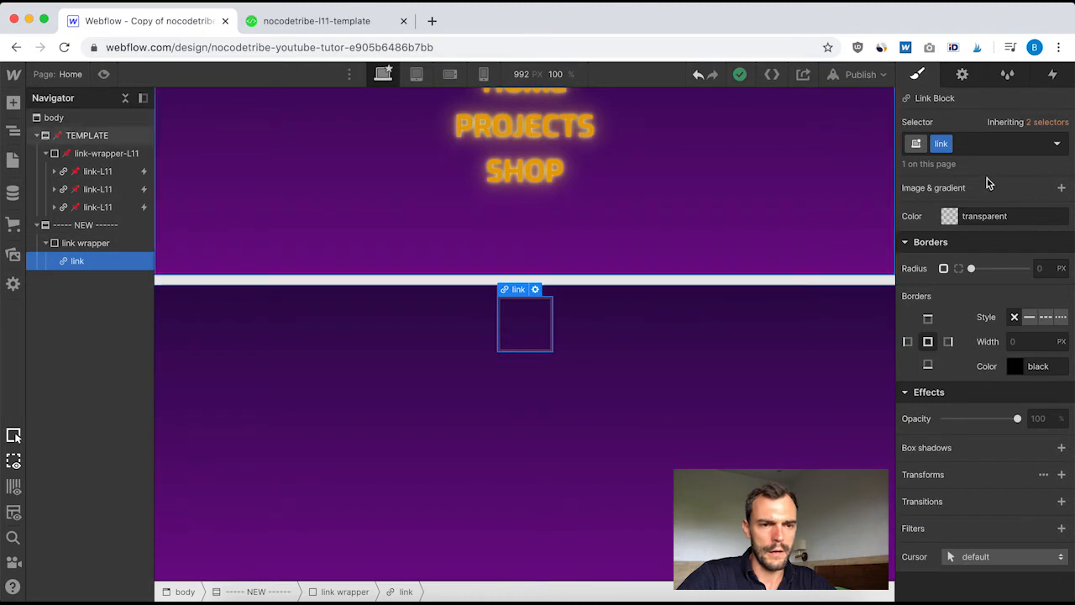
pyautogui.click(1057, 145)
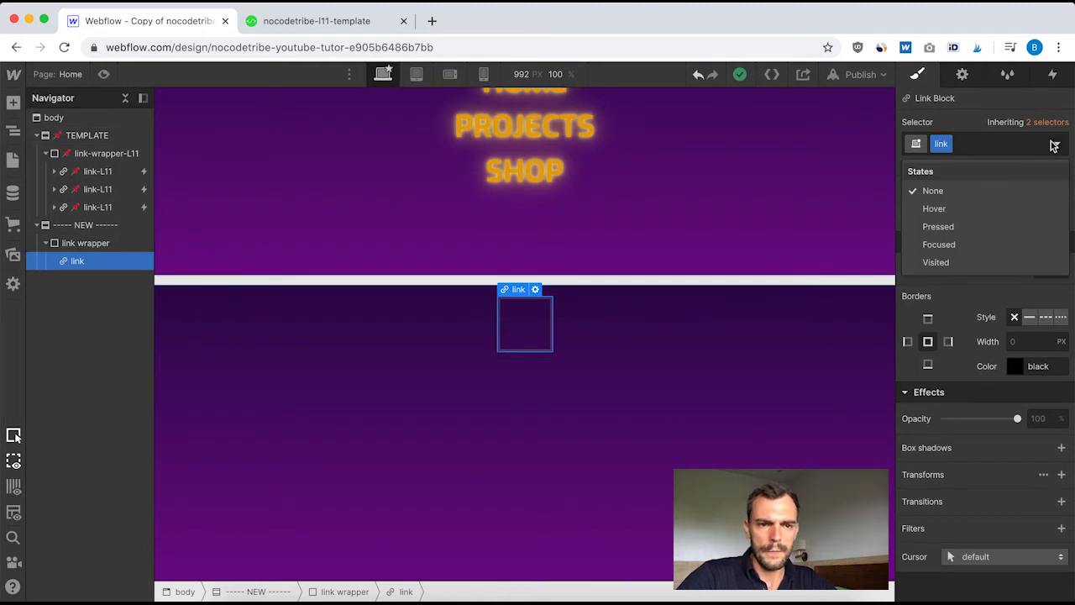
pyautogui.click(934, 209)
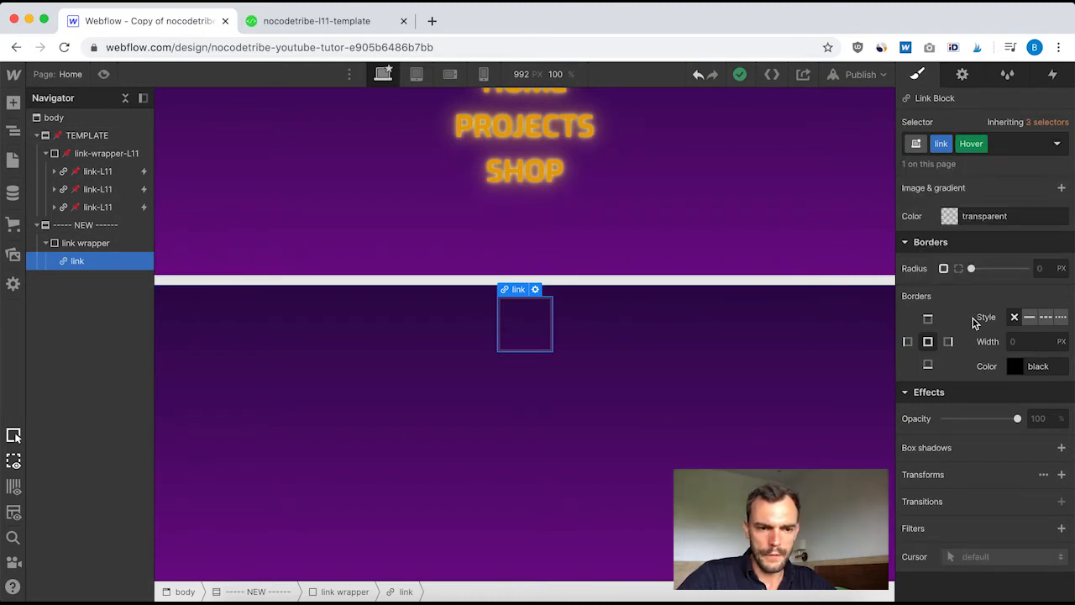
pyautogui.click(1062, 529)
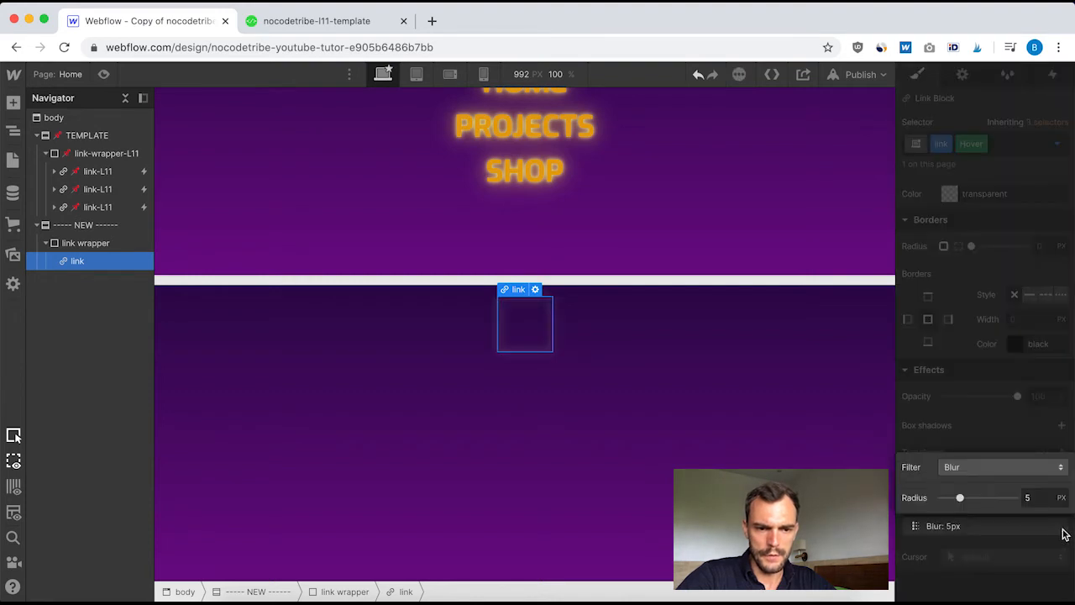
pyautogui.click(1056, 467)
pyautogui.click(988, 467)
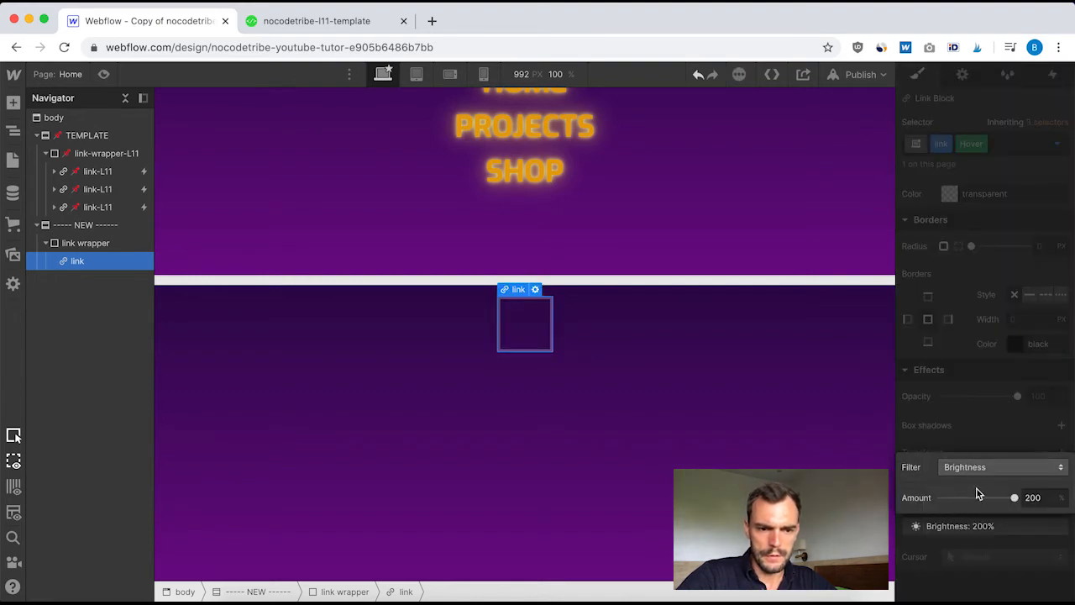
pyautogui.click(1036, 498)
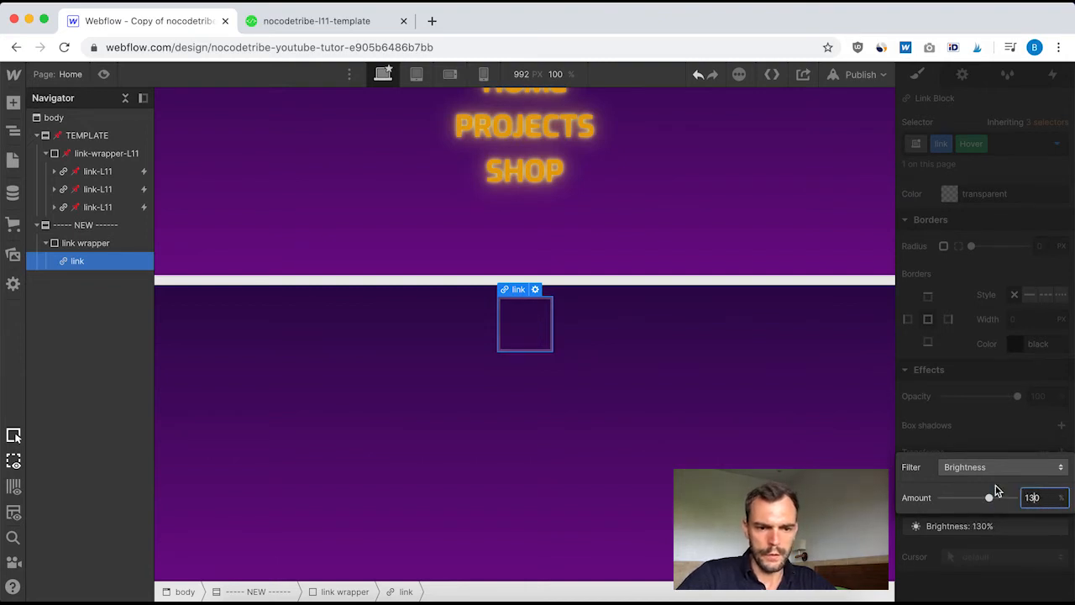
pyautogui.write('130')
pyautogui.click(1029, 426)
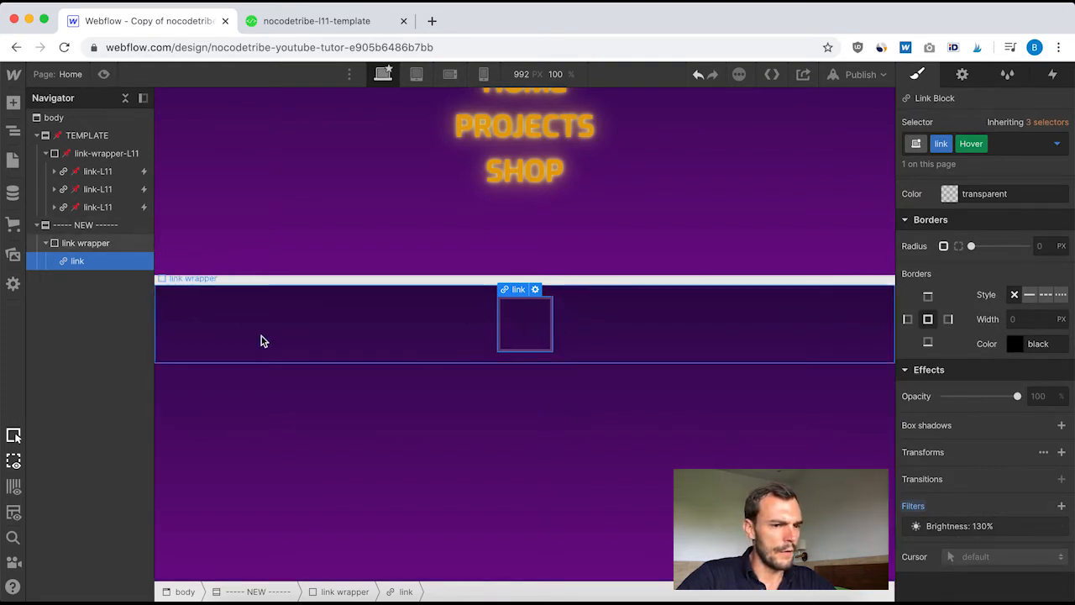
pyautogui.click(1059, 143)
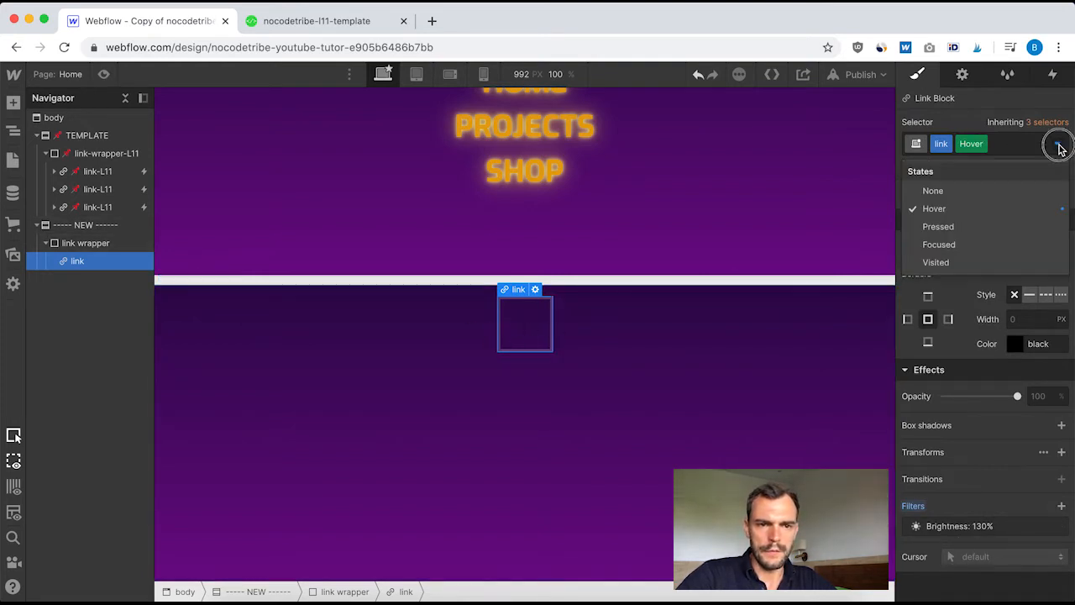
pyautogui.click(945, 191)
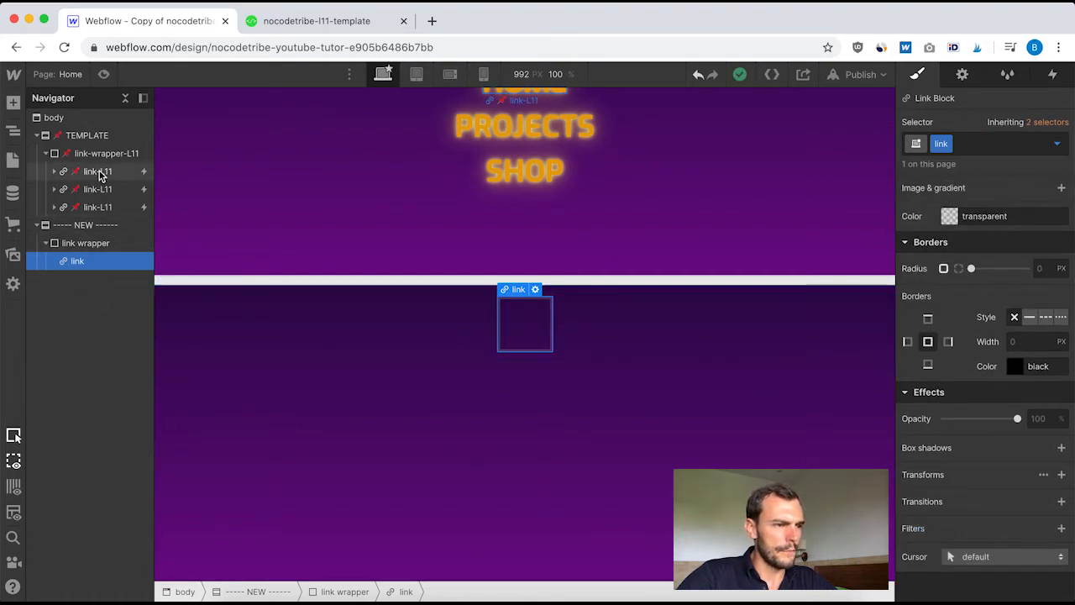
# Add a text block inside the new link block, following the text layers nested in link-L11
pyautogui.click(67, 173)
pyautogui.click(52, 172)
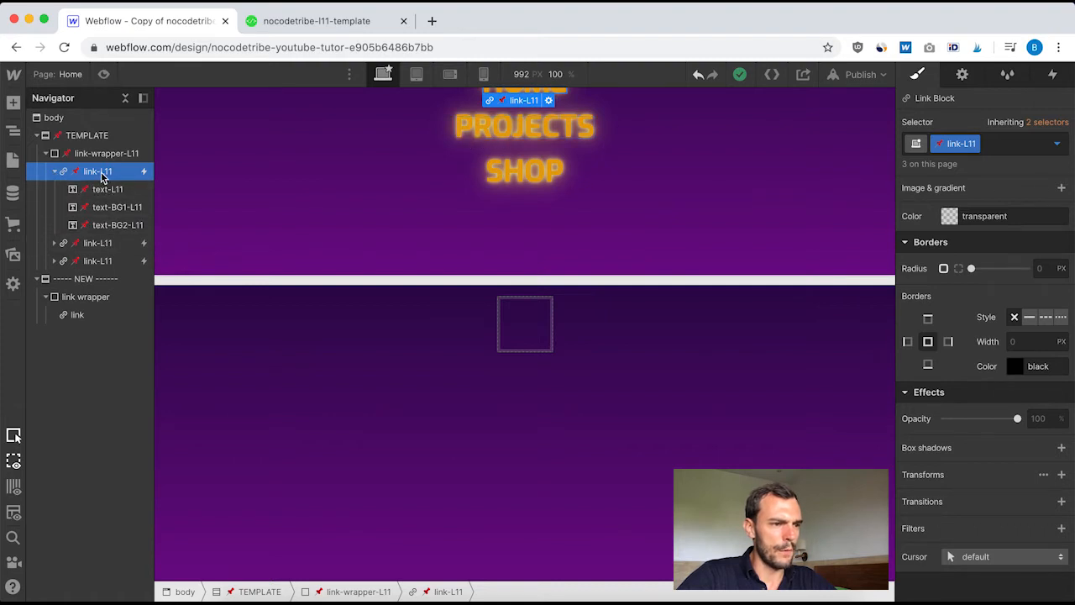
pyautogui.click(79, 315)
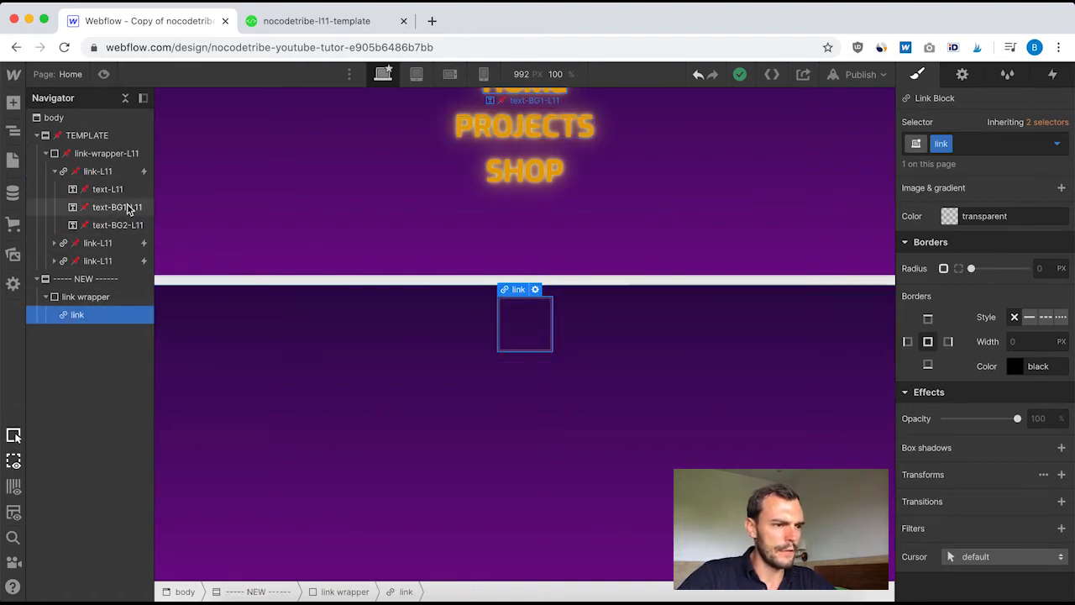
pyautogui.click(13, 101)
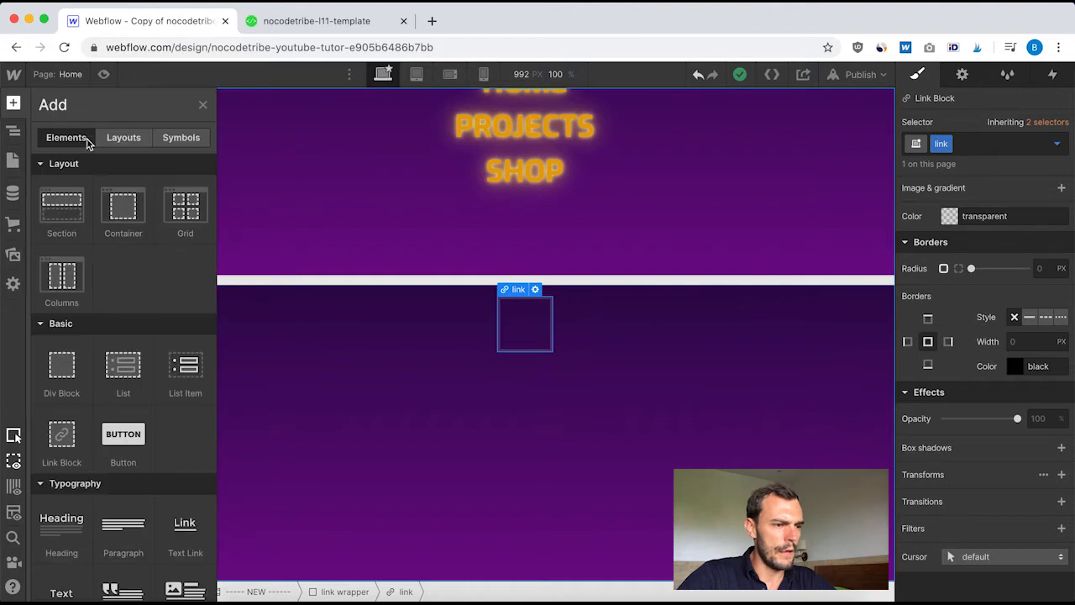
pyautogui.scroll(-3, 116, 369)
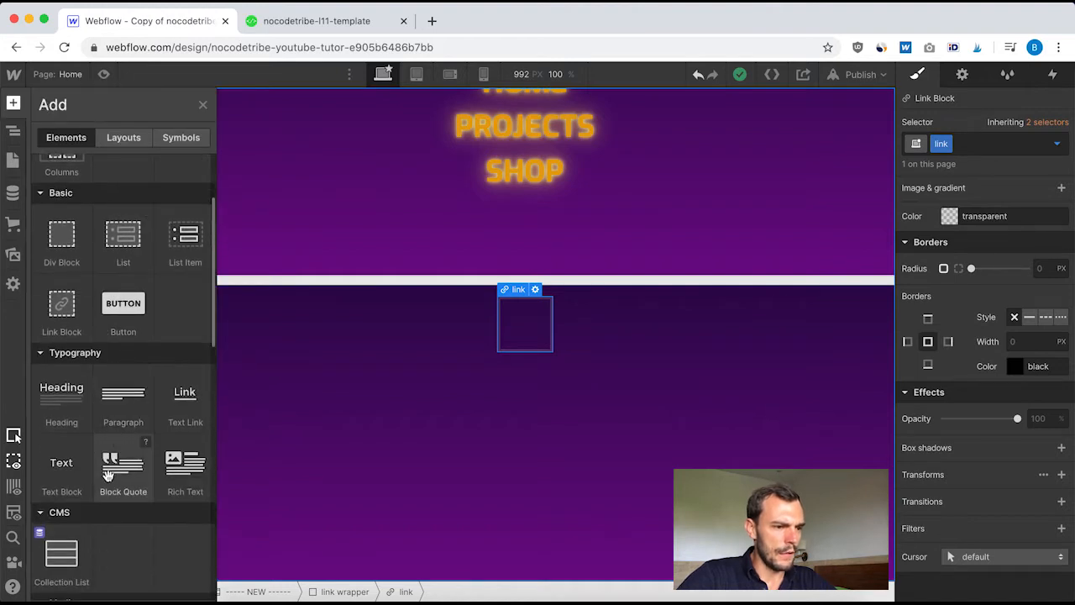
pyautogui.scroll(-1, 108, 479)
pyautogui.click(62, 409)
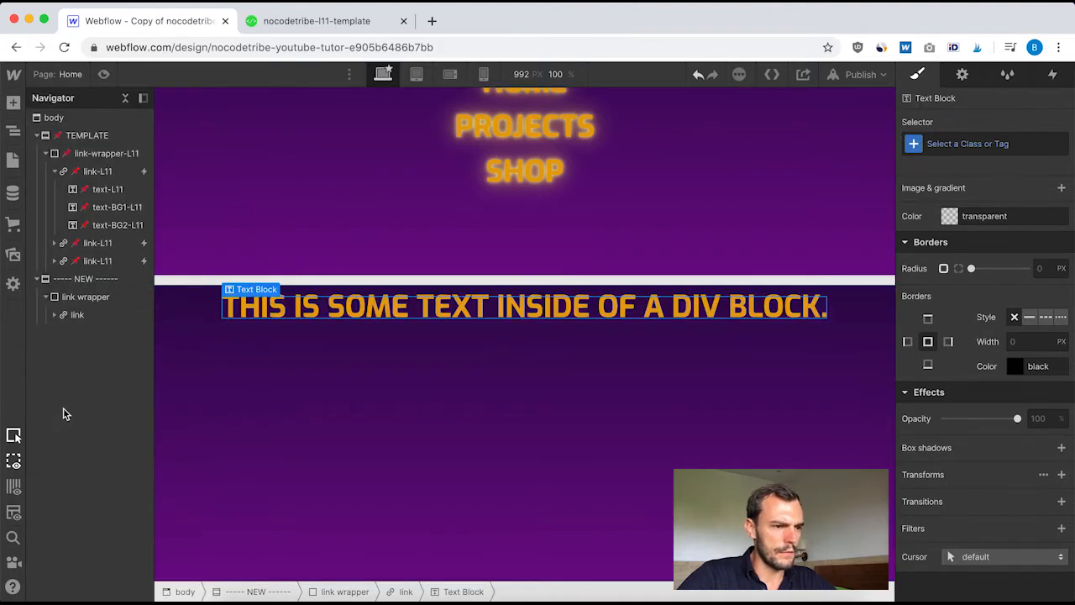
# Replace the placeholder text of the new text block with HOME
pyautogui.doubleClick(511, 311)
pyautogui.scroll(2, 528, 370)
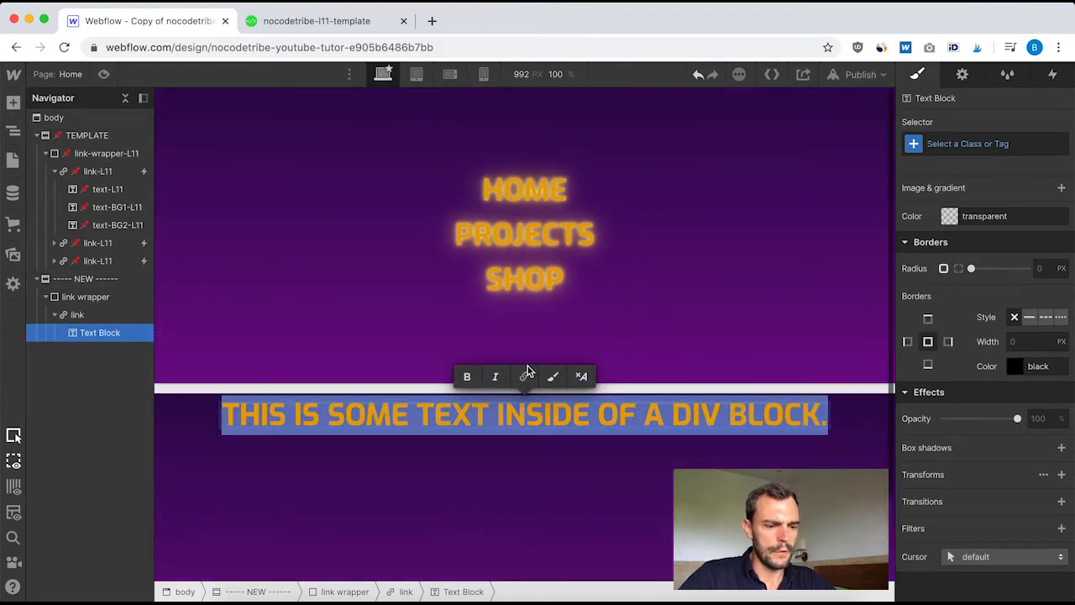
pyautogui.write('HOME')
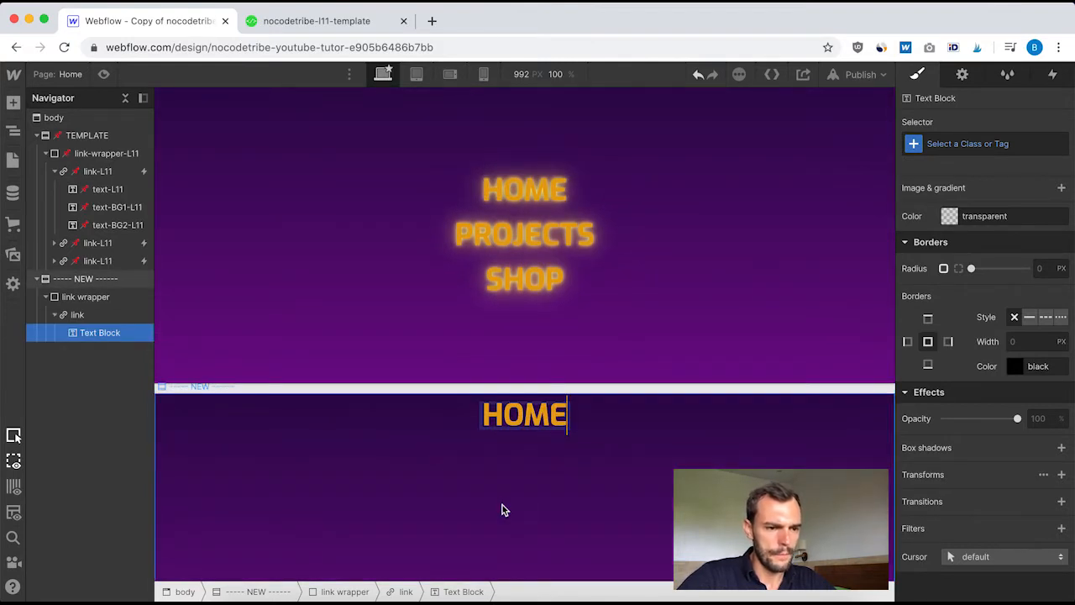
pyautogui.press('Escape')
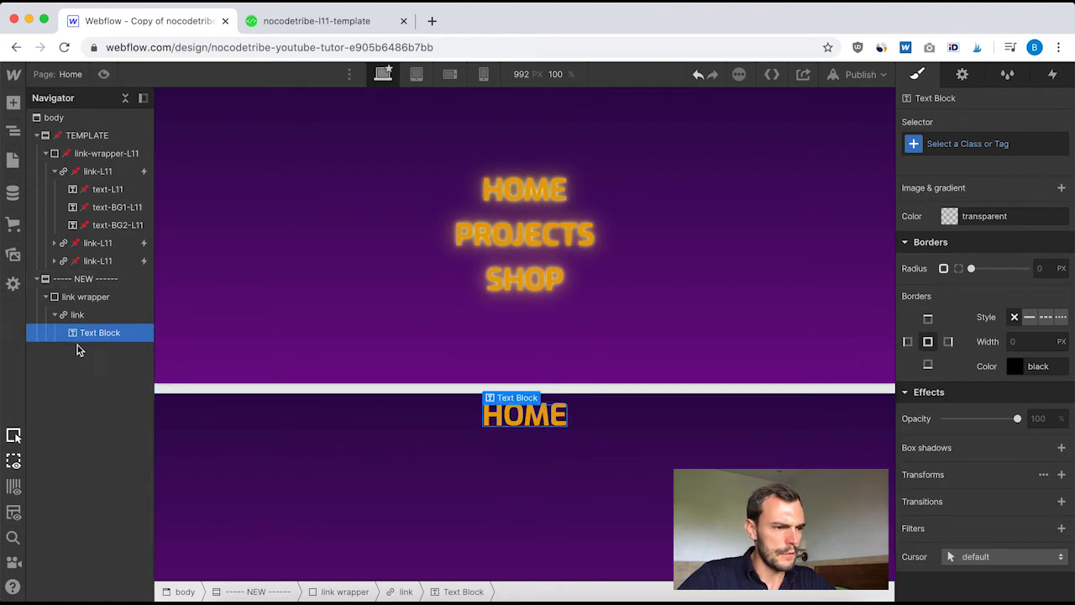
# Duplicate the HOME text block twice inside the new link to mirror the three text layers of link-L11
pyautogui.click(100, 193)
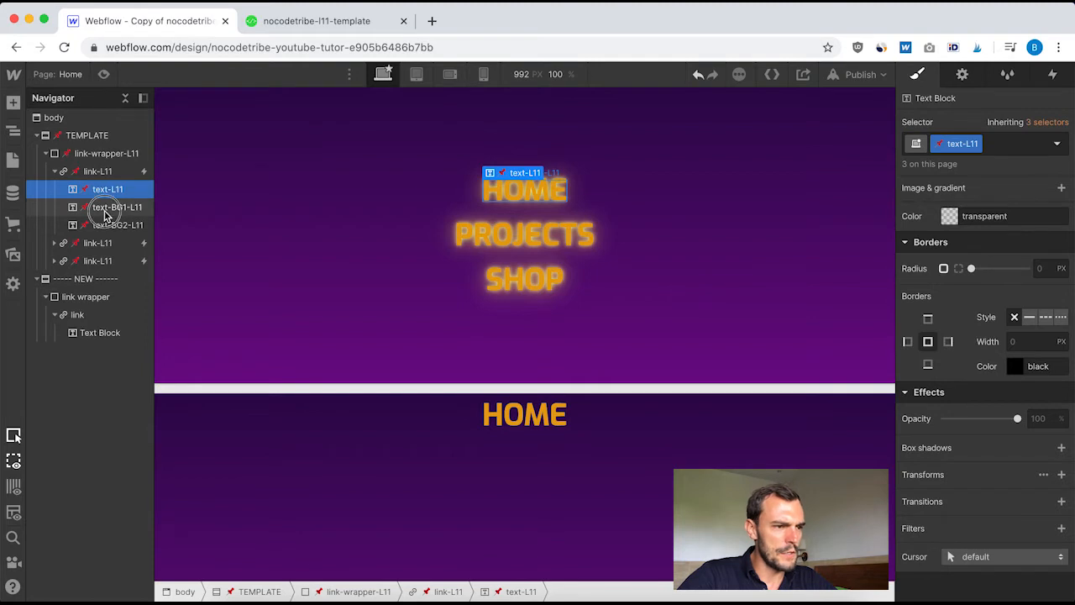
pyautogui.click(106, 215)
pyautogui.click(108, 226)
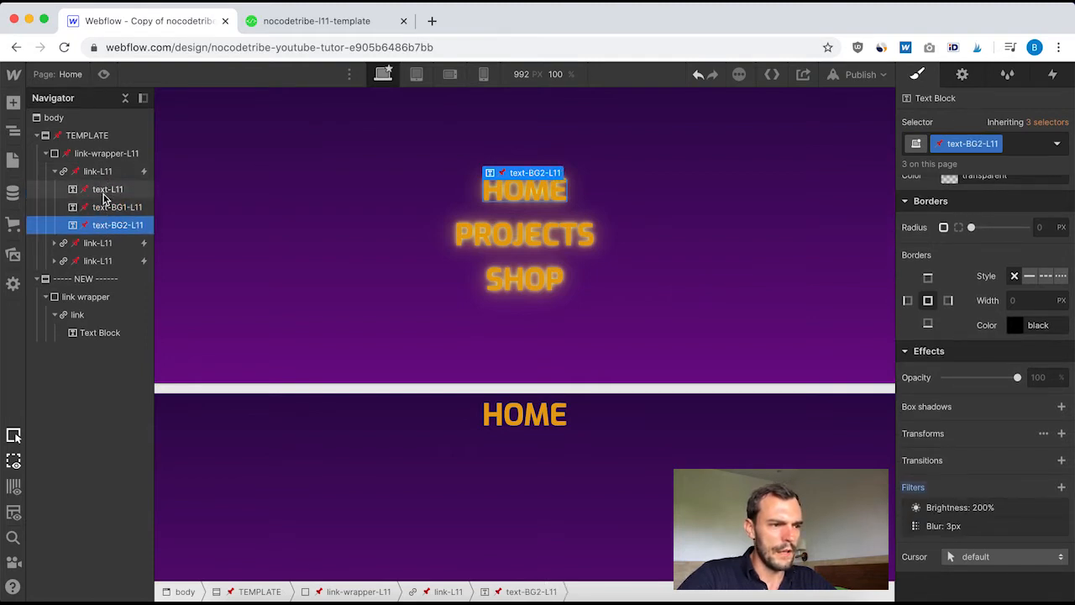
pyautogui.click(105, 194)
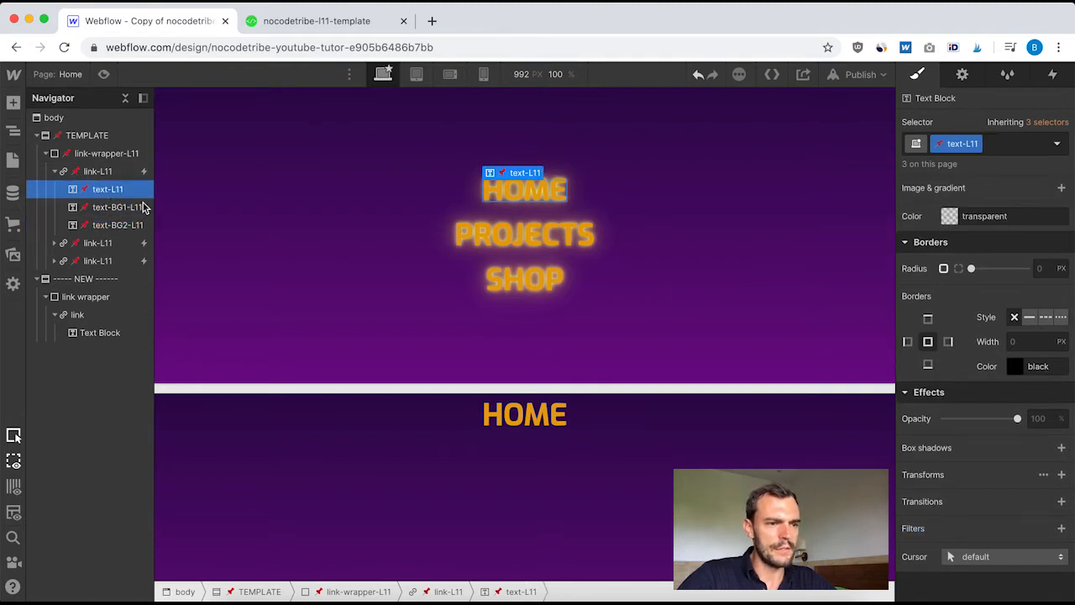
pyautogui.click(82, 330)
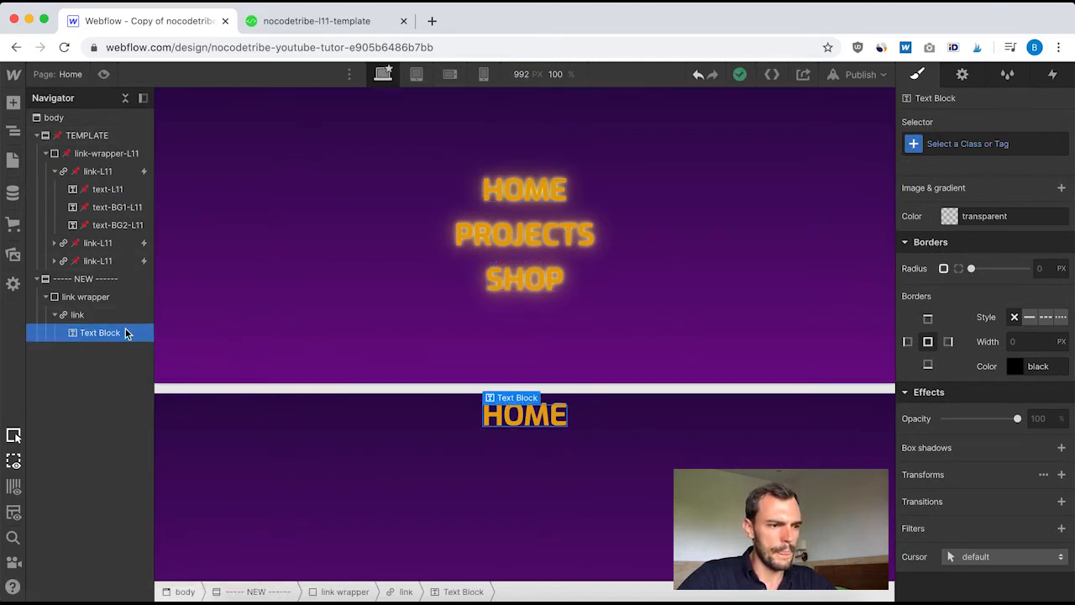
pyautogui.press('super+d')
pyautogui.press('super+d')
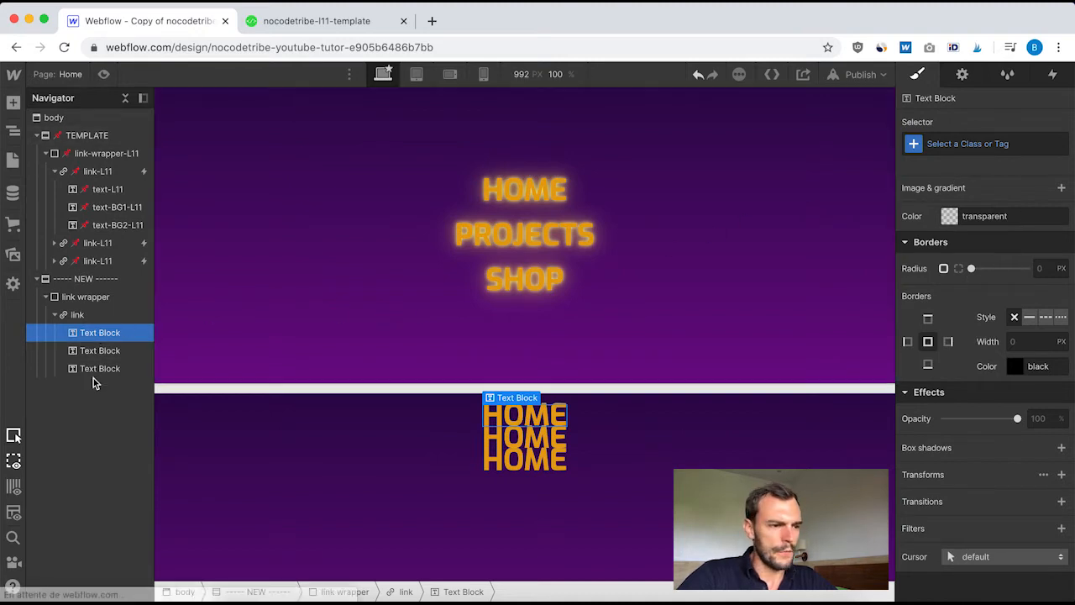
# Create the class "text" on the first HOME text block in the new link
pyautogui.click(972, 147)
pyautogui.write('text')
pyautogui.press('Return')
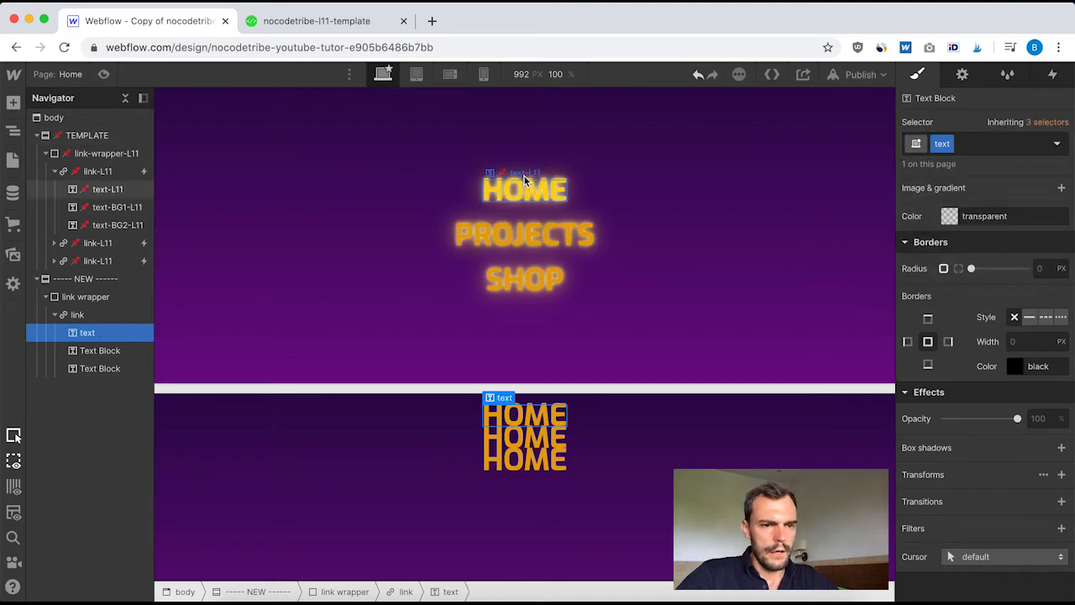
# Set the new text block's position to Relative with z-index 10, and check it against the styles of text-L11
pyautogui.click(109, 192)
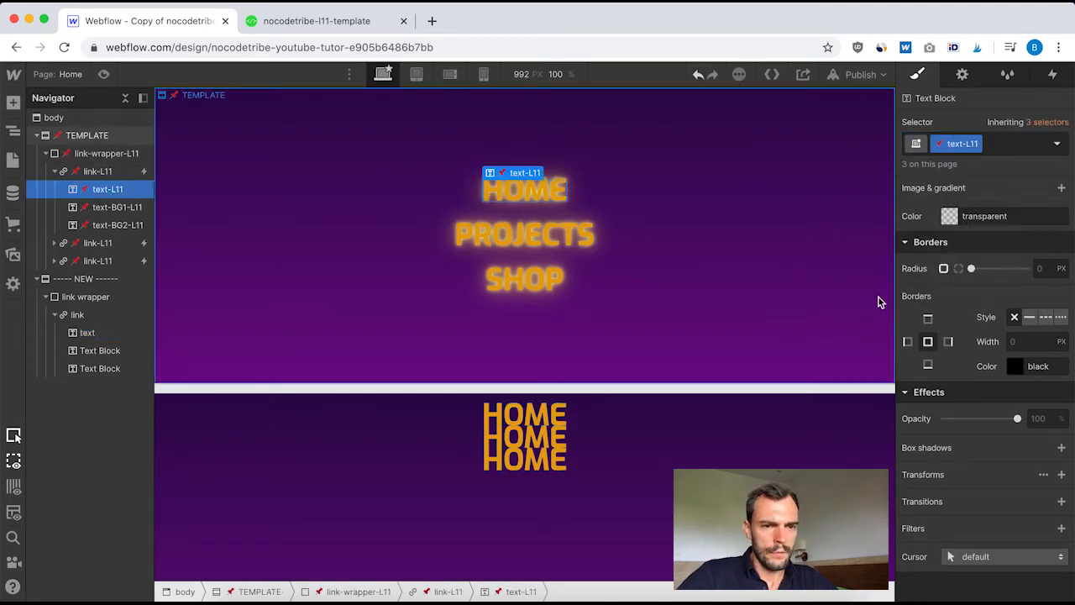
pyautogui.scroll(-5, 987, 350)
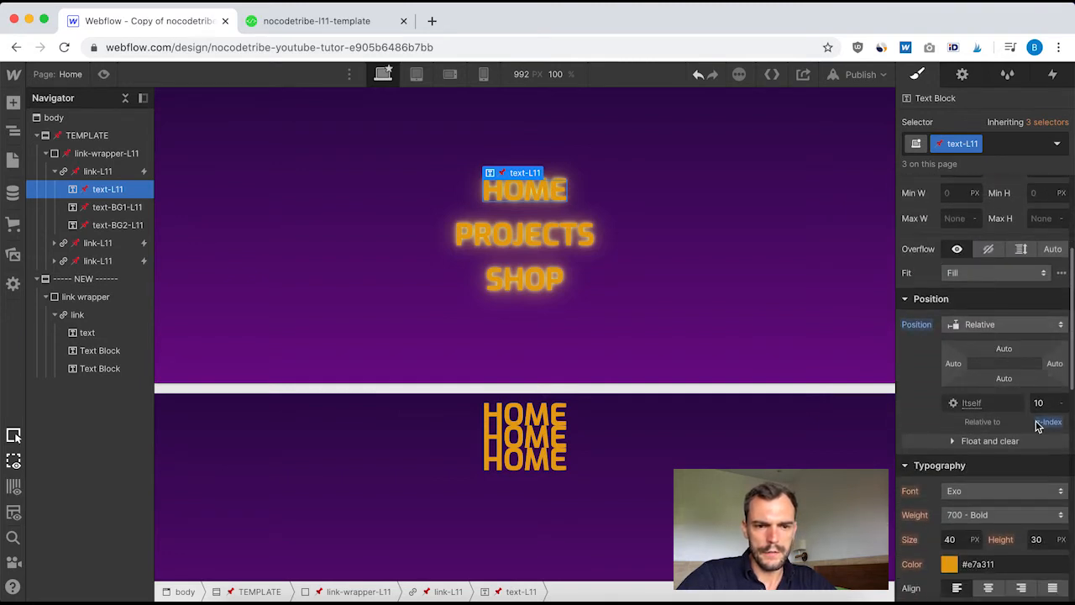
pyautogui.click(99, 333)
pyautogui.scroll(5, 966, 269)
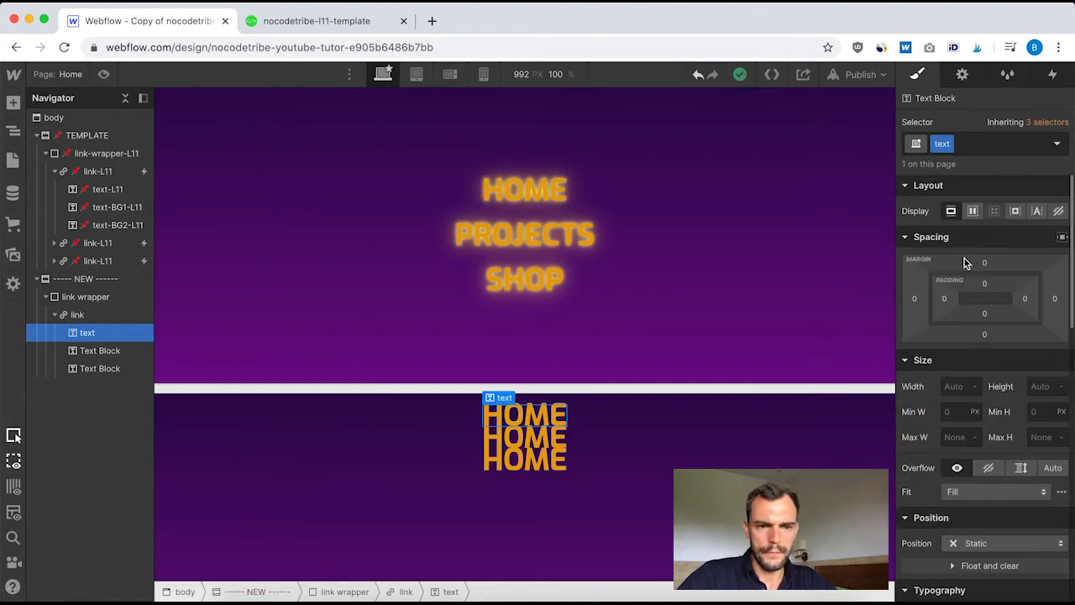
pyautogui.scroll(-3, 957, 362)
pyautogui.click(995, 418)
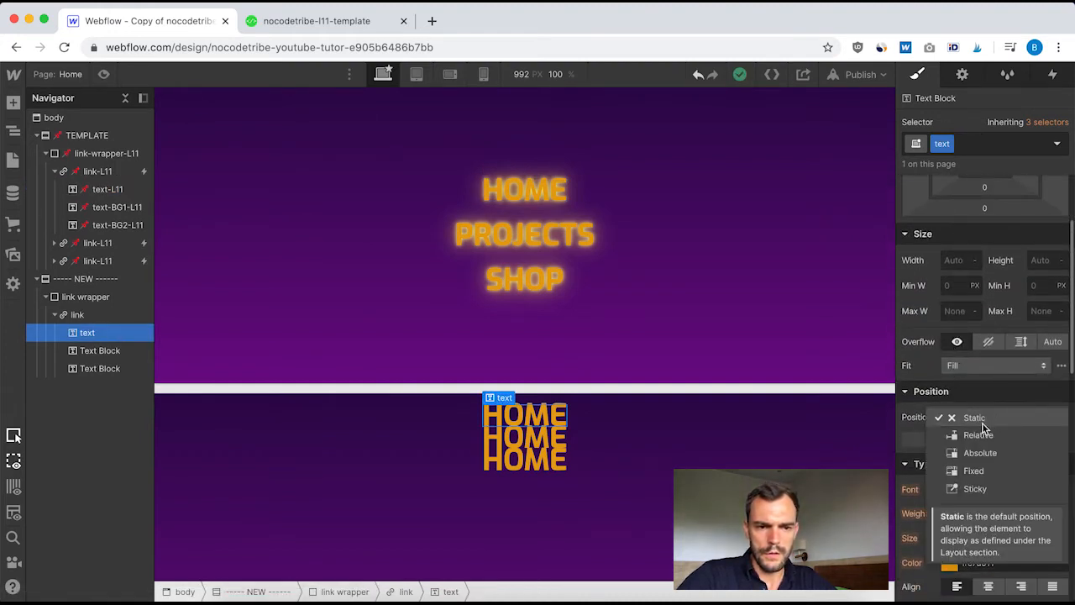
pyautogui.click(979, 431)
pyautogui.scroll(-2, 1029, 487)
pyautogui.click(1043, 437)
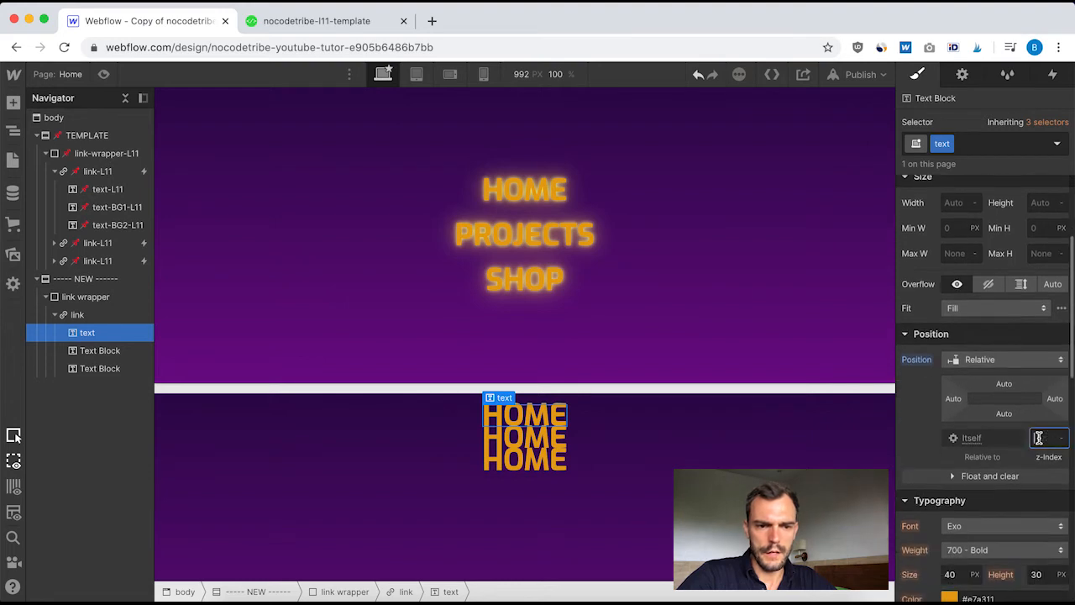
pyautogui.write('10')
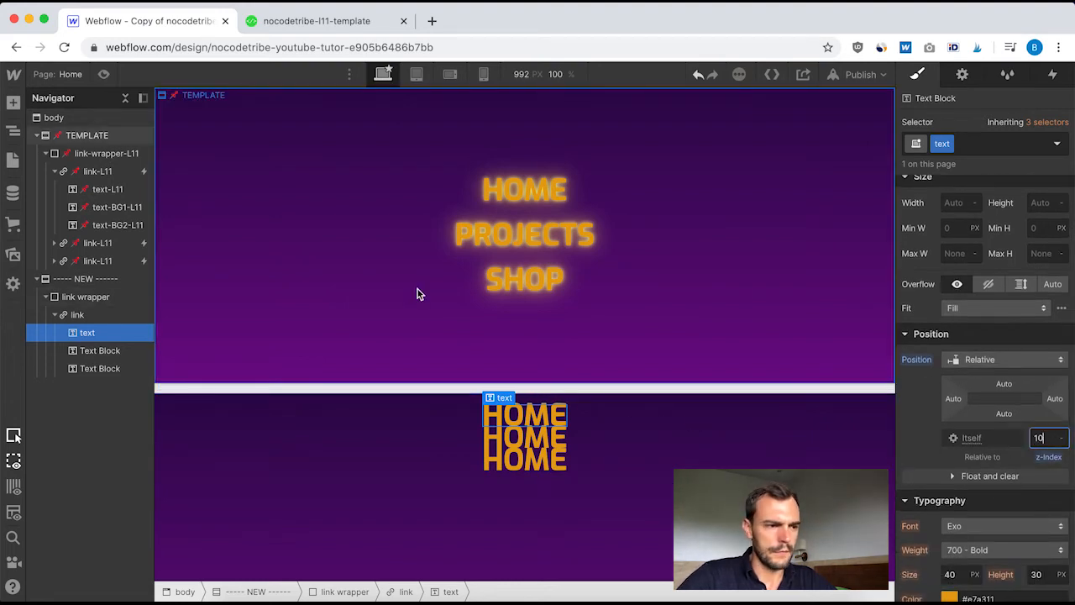
pyautogui.click(106, 189)
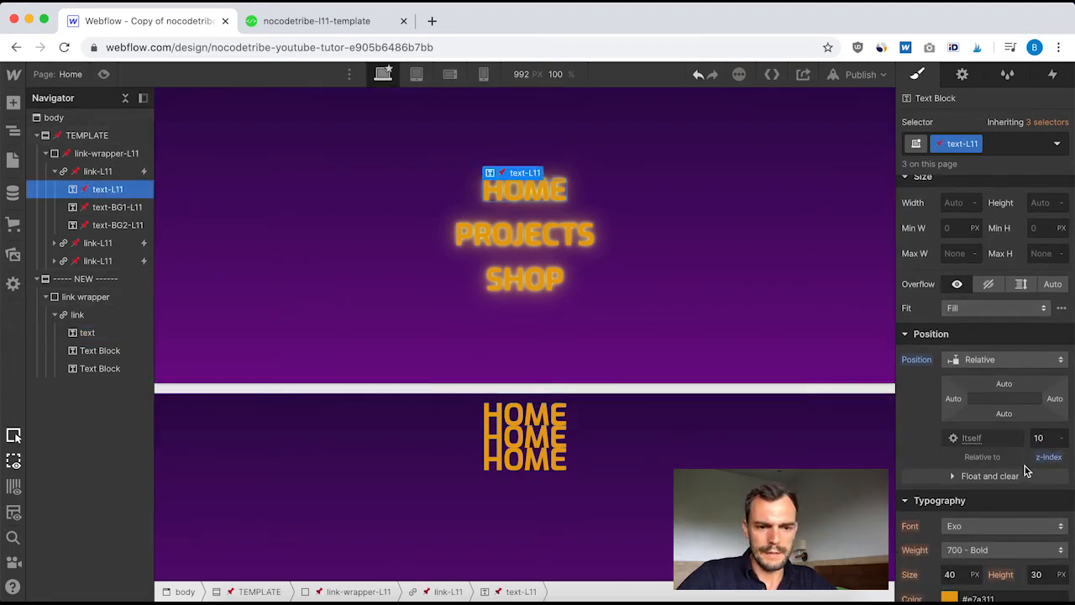
pyautogui.scroll(-10, 1024, 466)
pyautogui.scroll(10, 1024, 467)
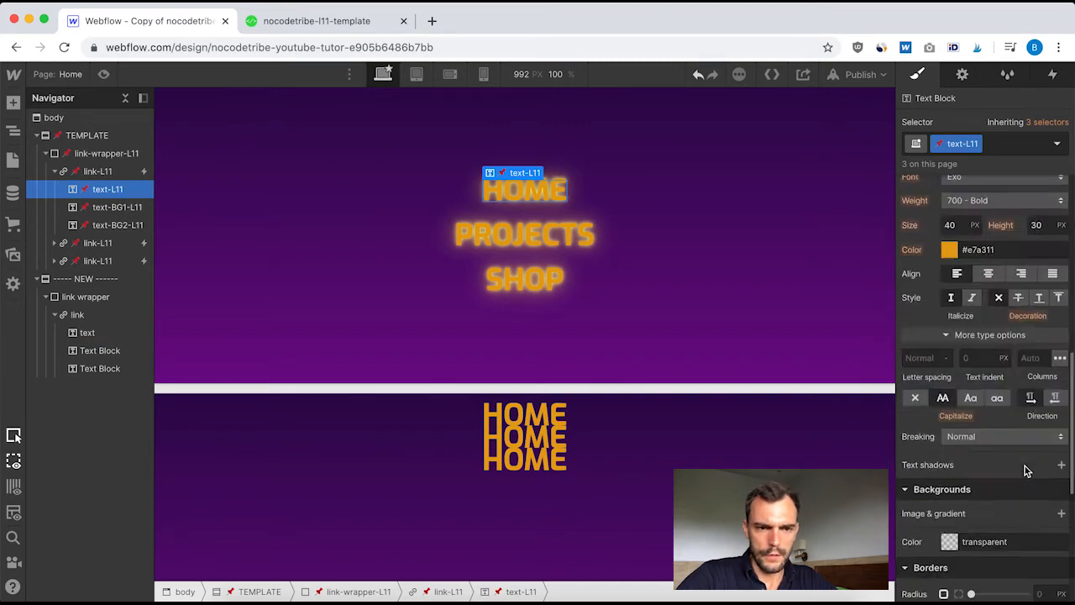
pyautogui.click(1058, 146)
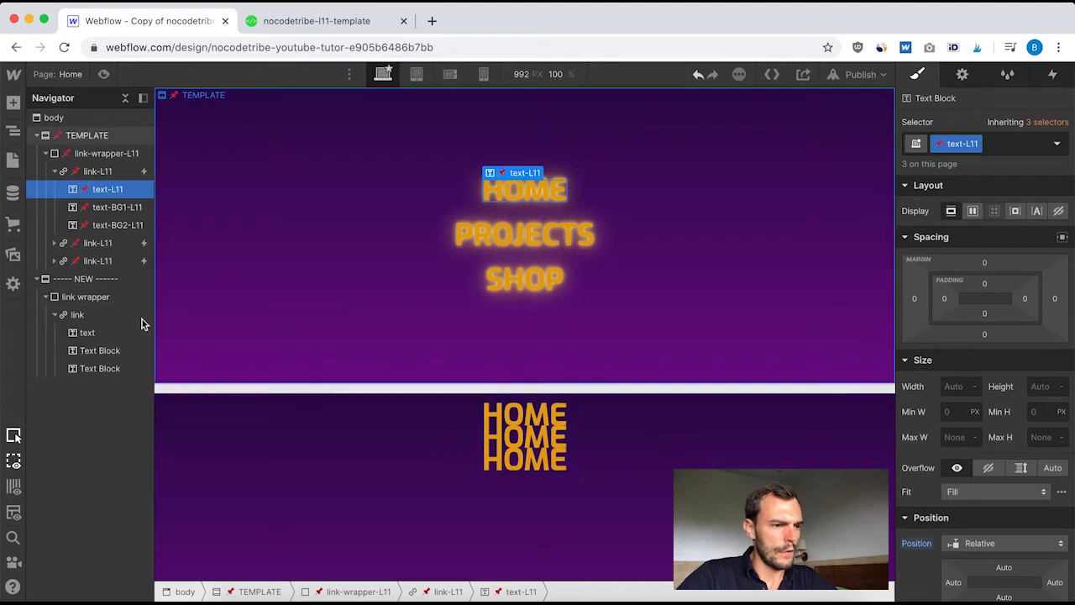
# Review the position settings of text-BG1-L11 and create the class "text BG 1" on the second HOME text block
pyautogui.click(116, 210)
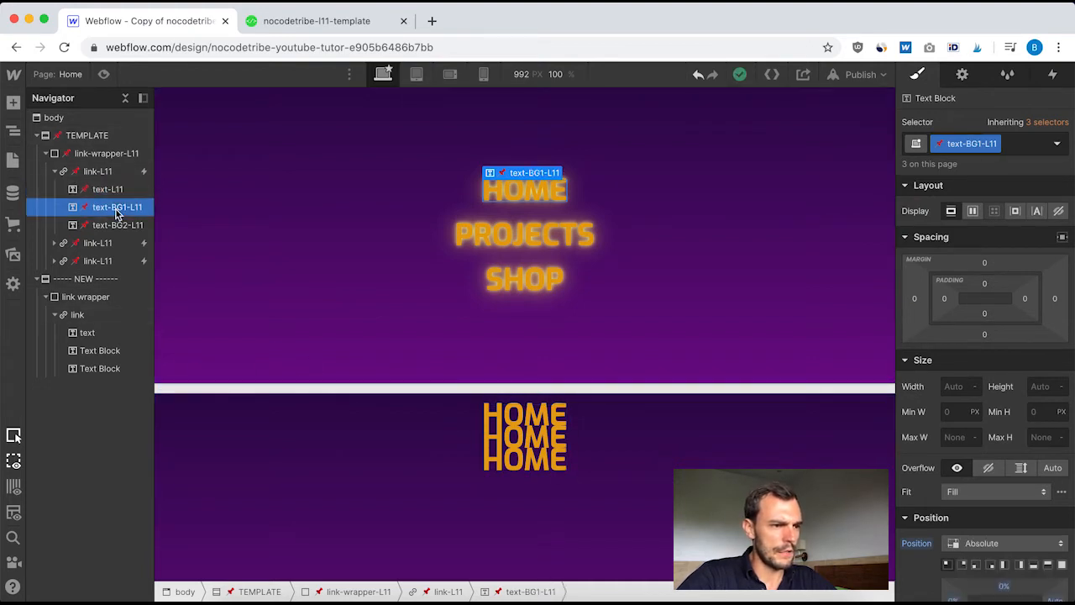
pyautogui.scroll(-3, 1033, 454)
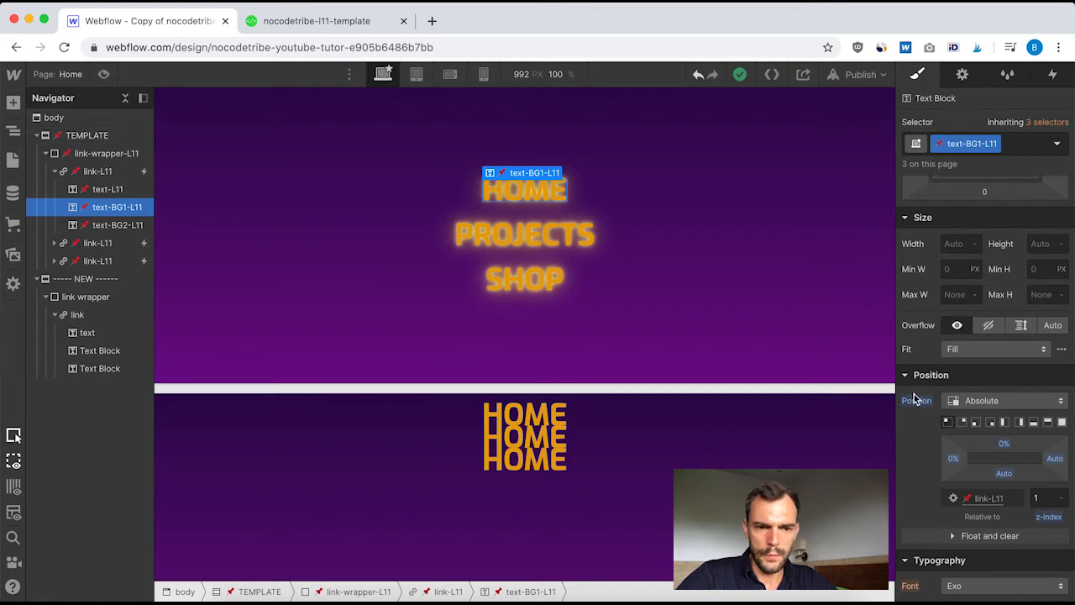
pyautogui.scroll(-1, 1008, 429)
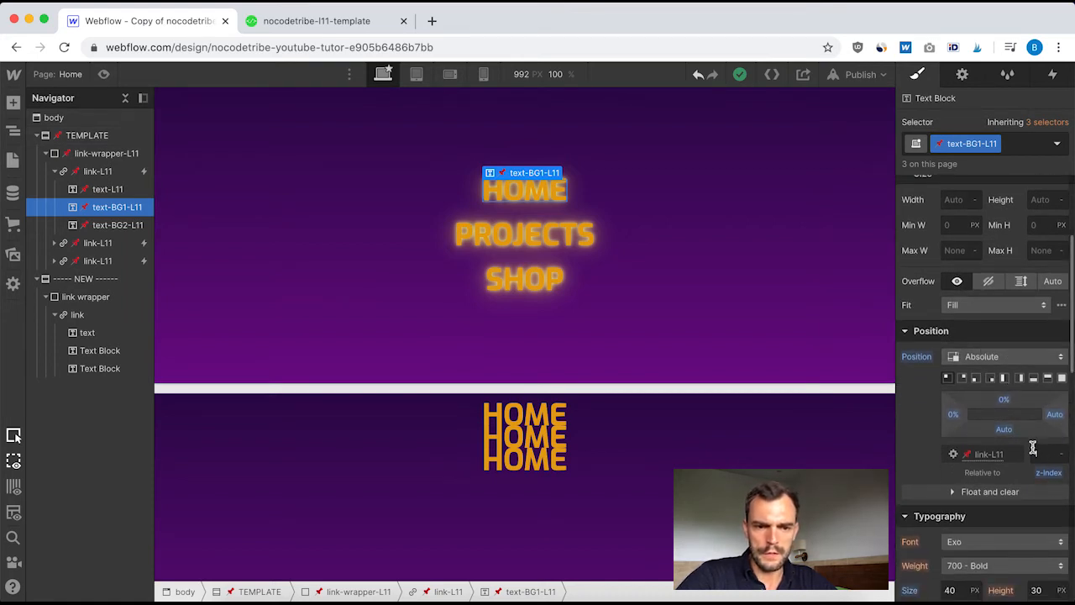
pyautogui.click(103, 352)
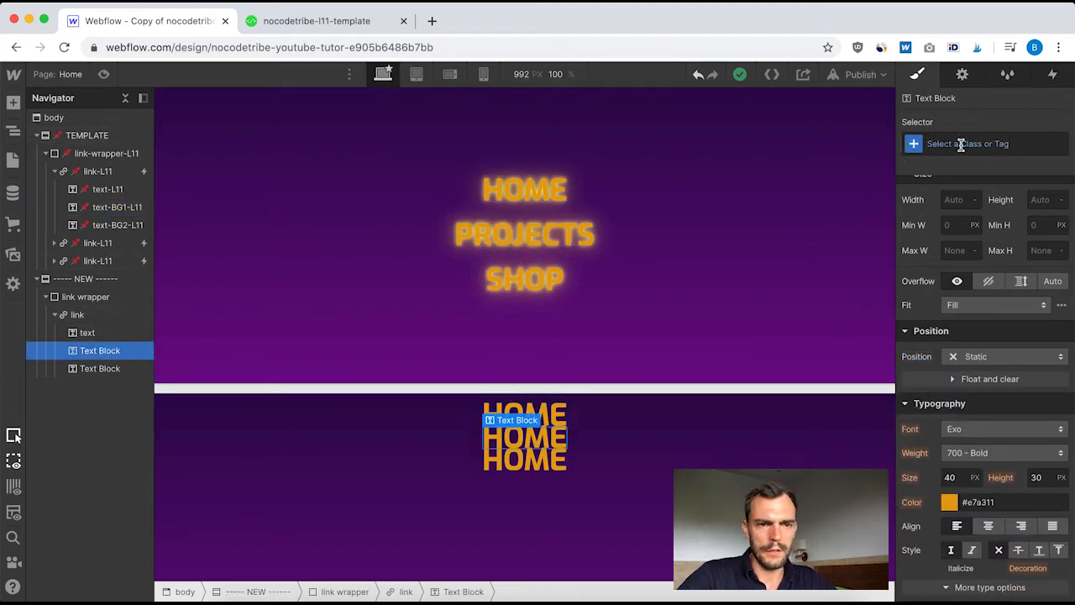
pyautogui.click(965, 143)
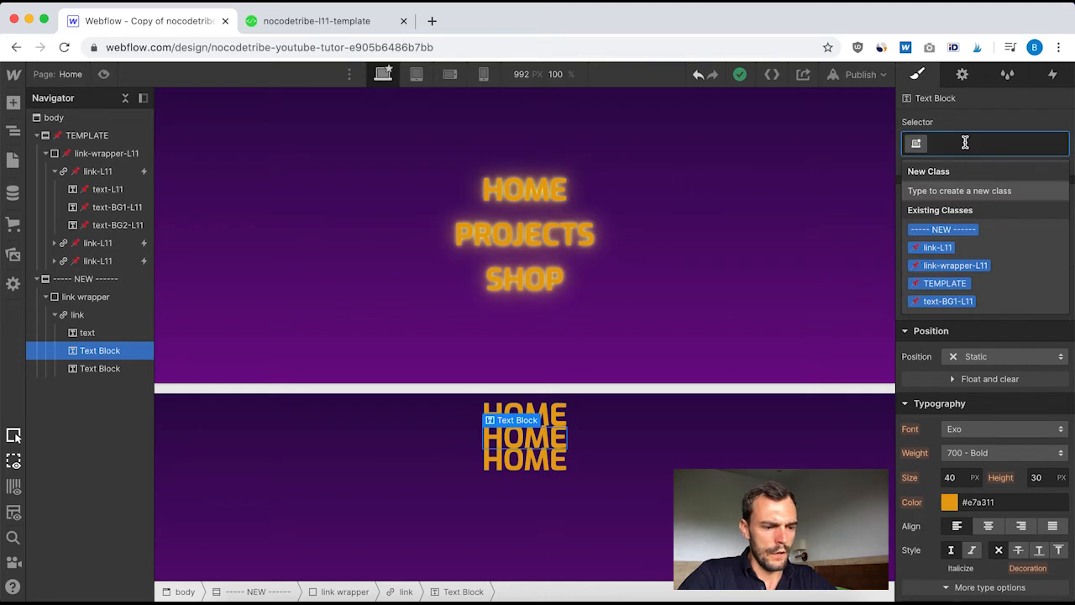
pyautogui.write('text BG 1')
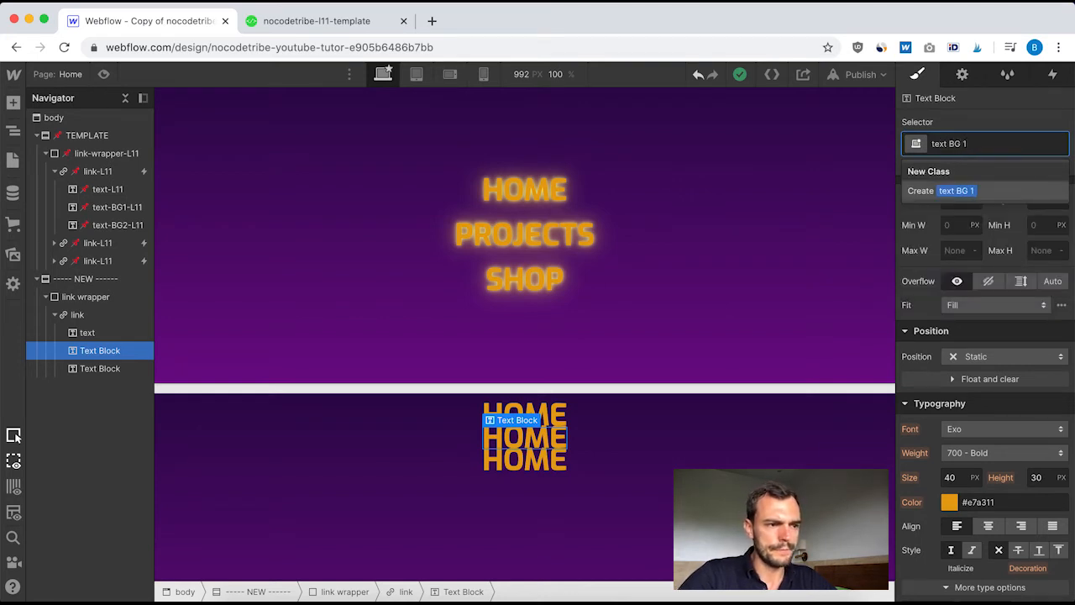
pyautogui.press('Return')
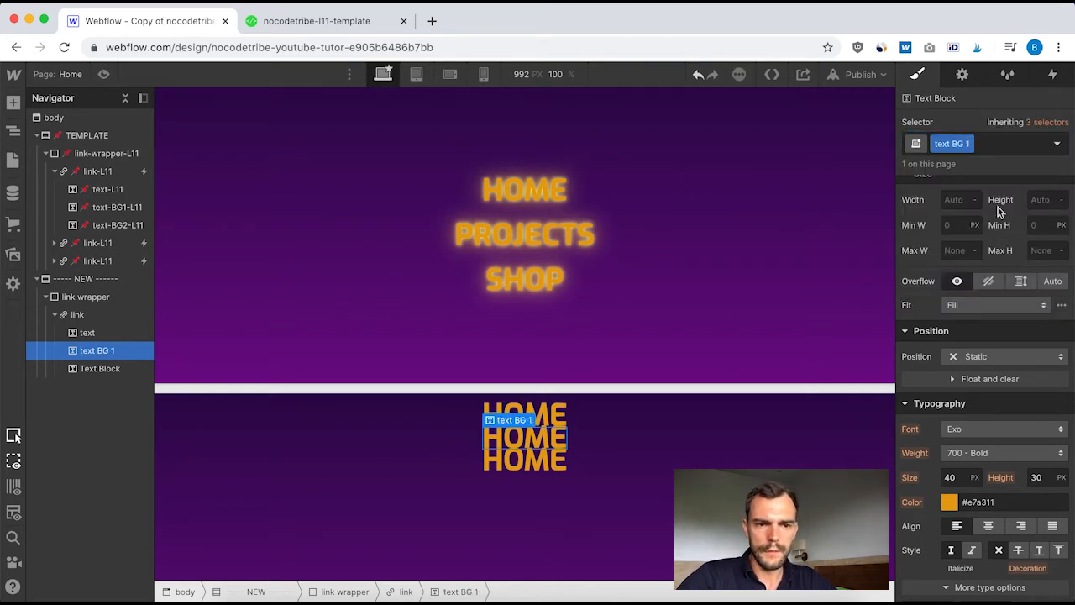
# Set text BG 1 to Absolute position with top and left offsets of 0
pyautogui.click(995, 356)
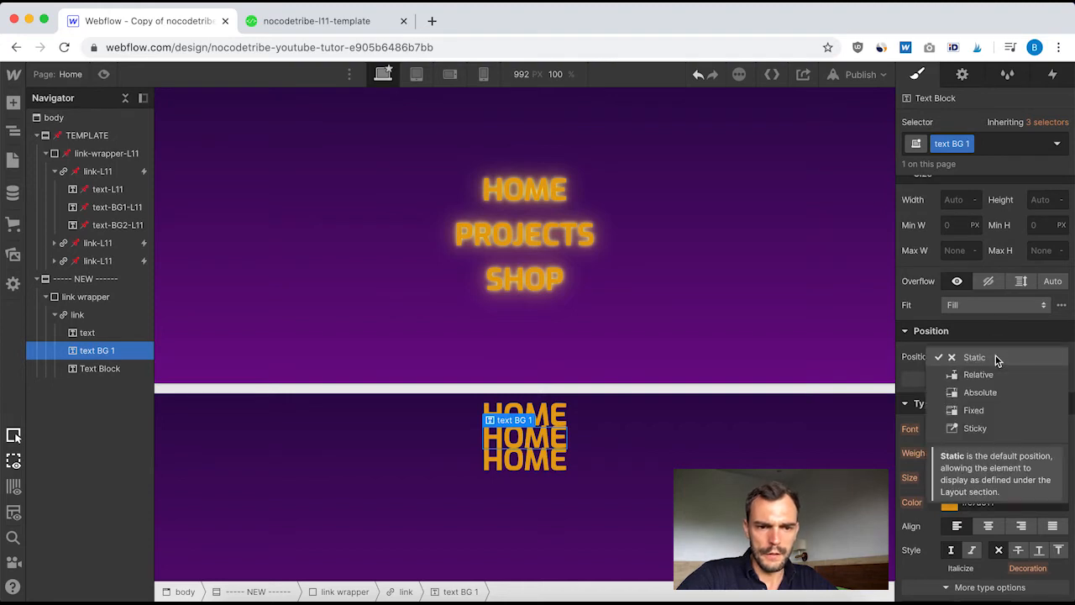
pyautogui.click(983, 392)
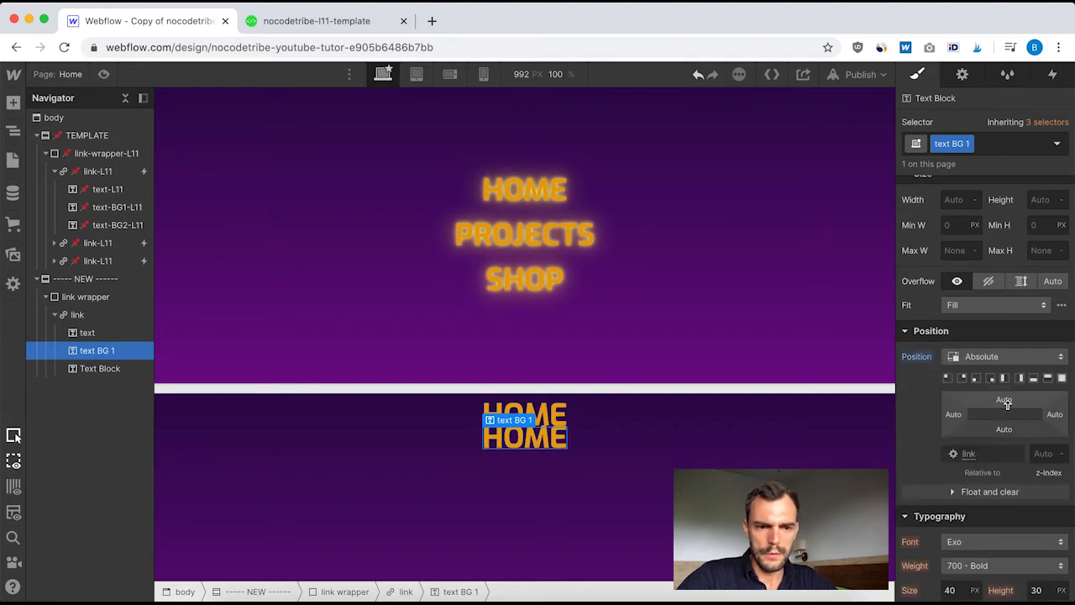
pyautogui.click(1006, 401)
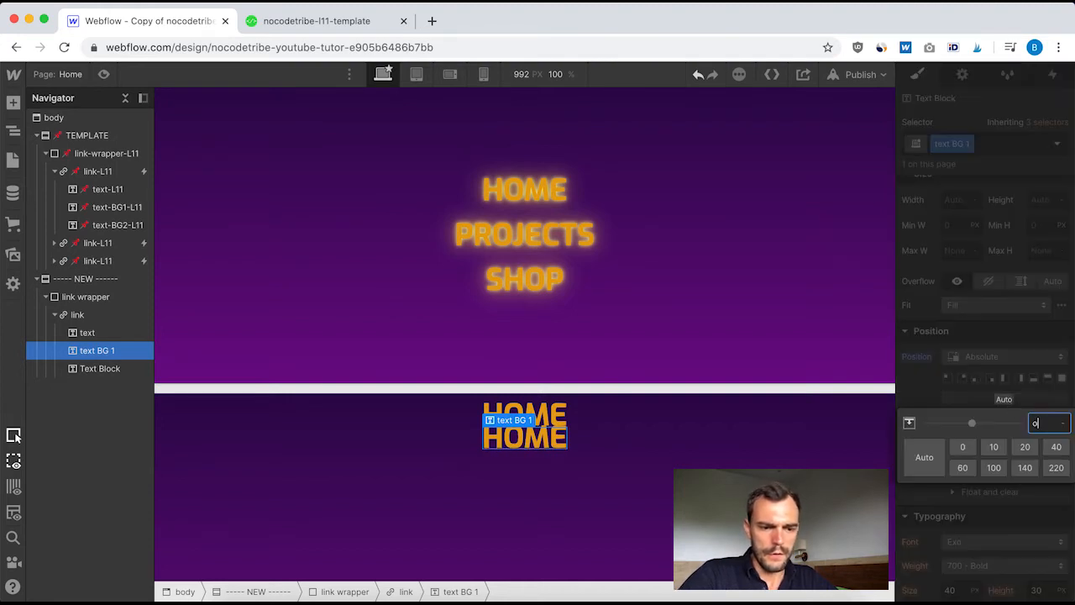
pyautogui.write('0')
pyautogui.press('Return')
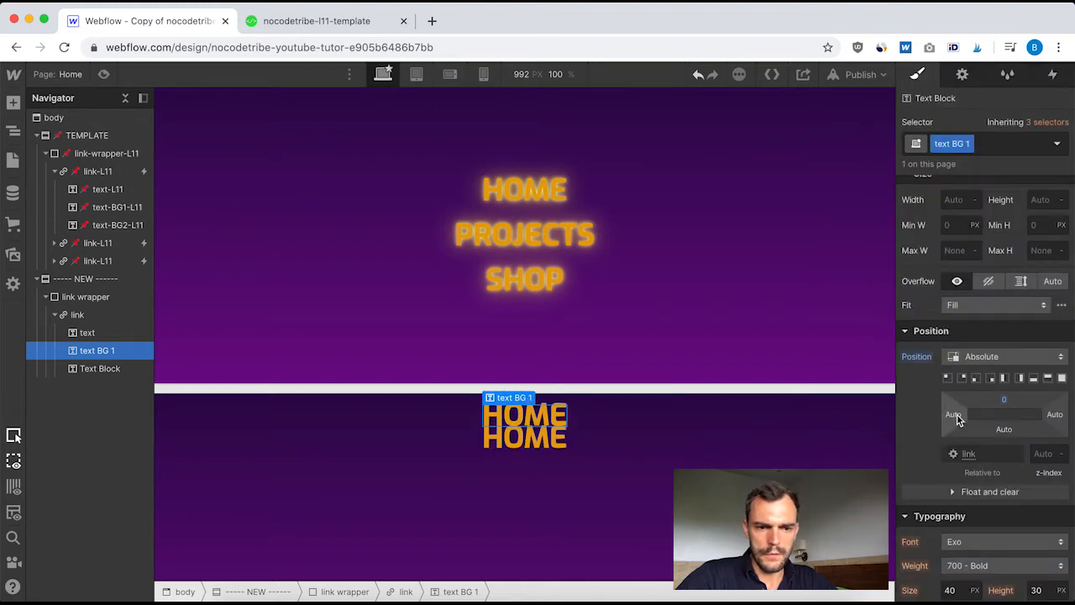
pyautogui.click(955, 415)
pyautogui.write('0')
pyautogui.press('Return')
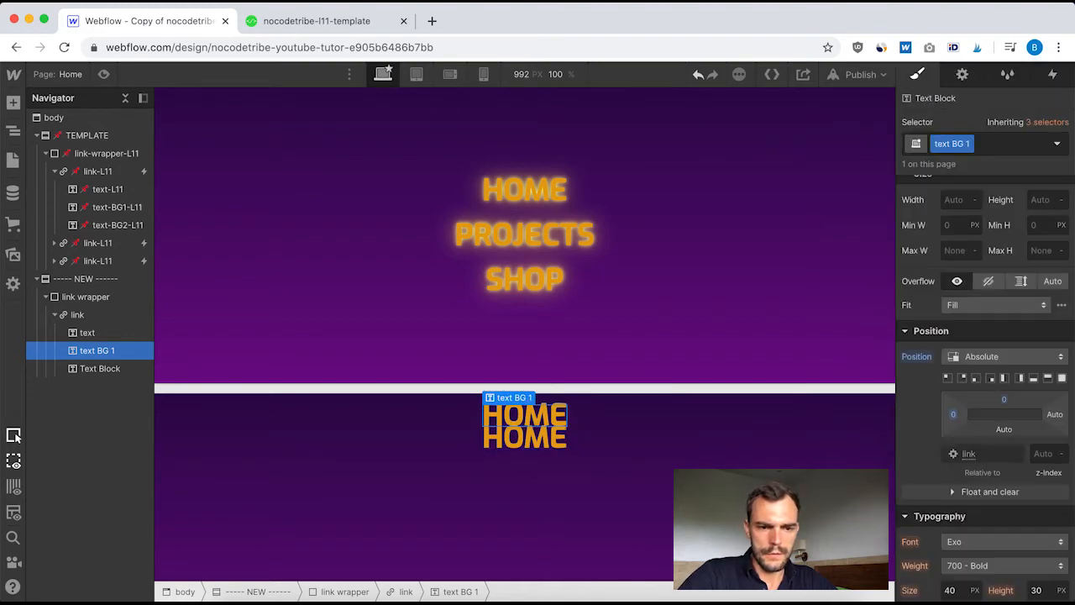
# Set text BG 1's z-index to 1 and its font color to #ffed26, copied from text-BG1-L11
pyautogui.click(1043, 454)
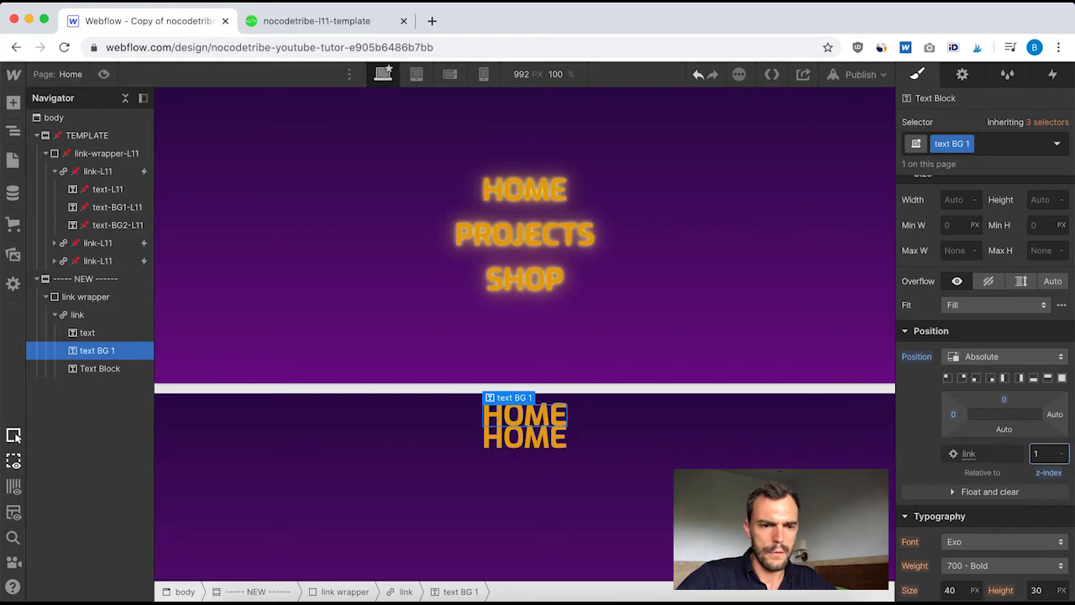
pyautogui.click(117, 207)
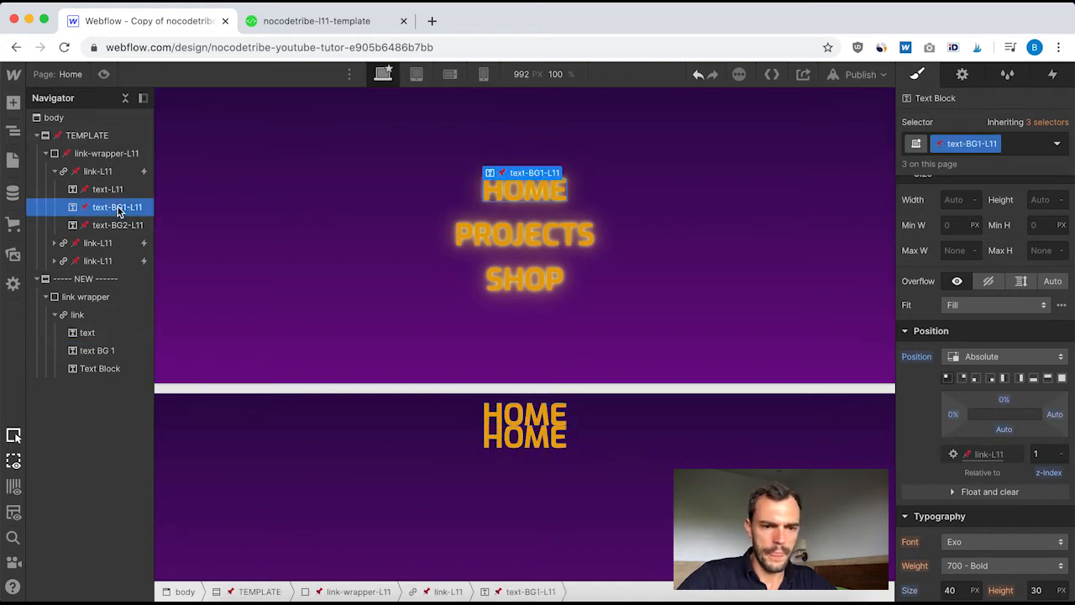
pyautogui.scroll(-2, 987, 388)
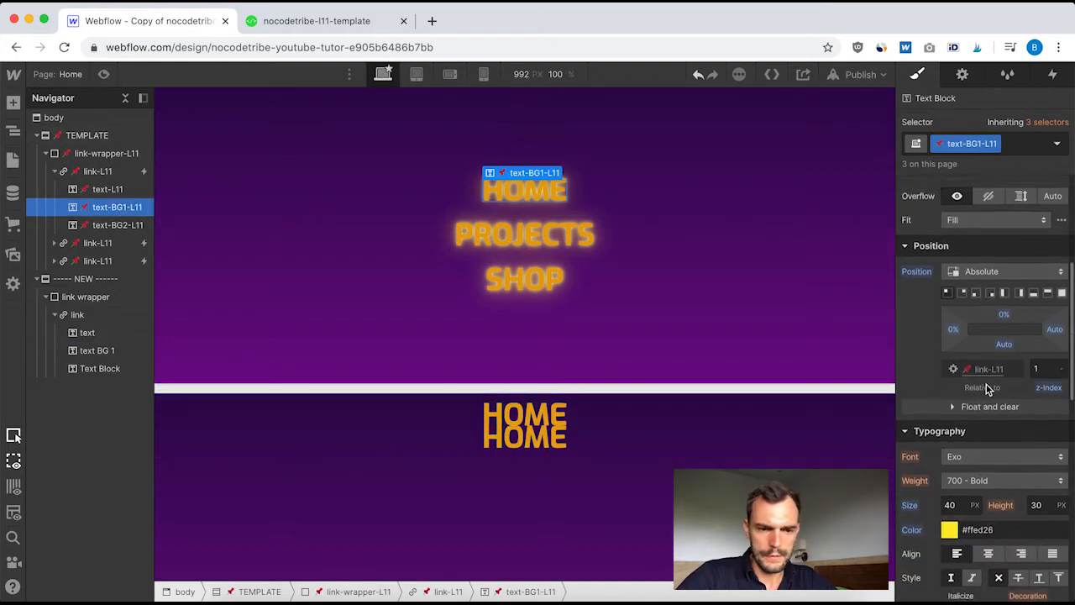
pyautogui.scroll(-2, 988, 388)
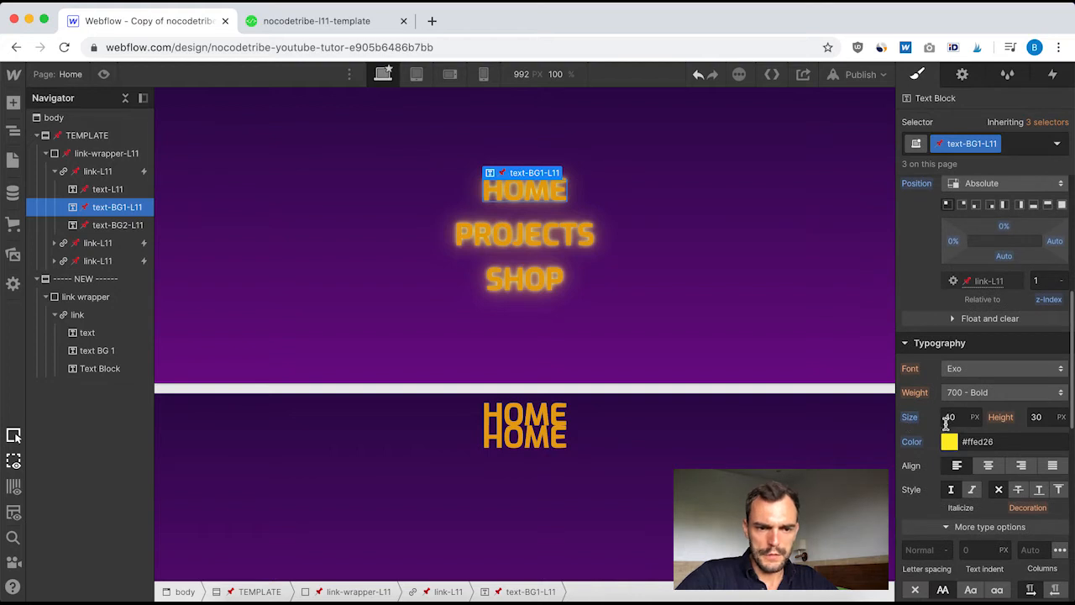
pyautogui.click(980, 440)
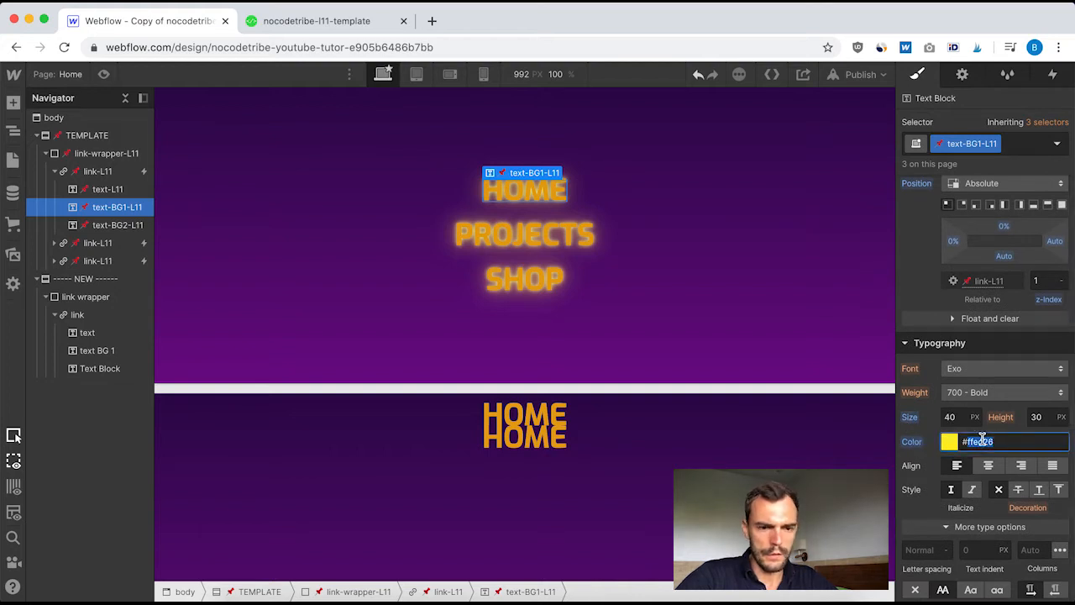
pyautogui.click(94, 350)
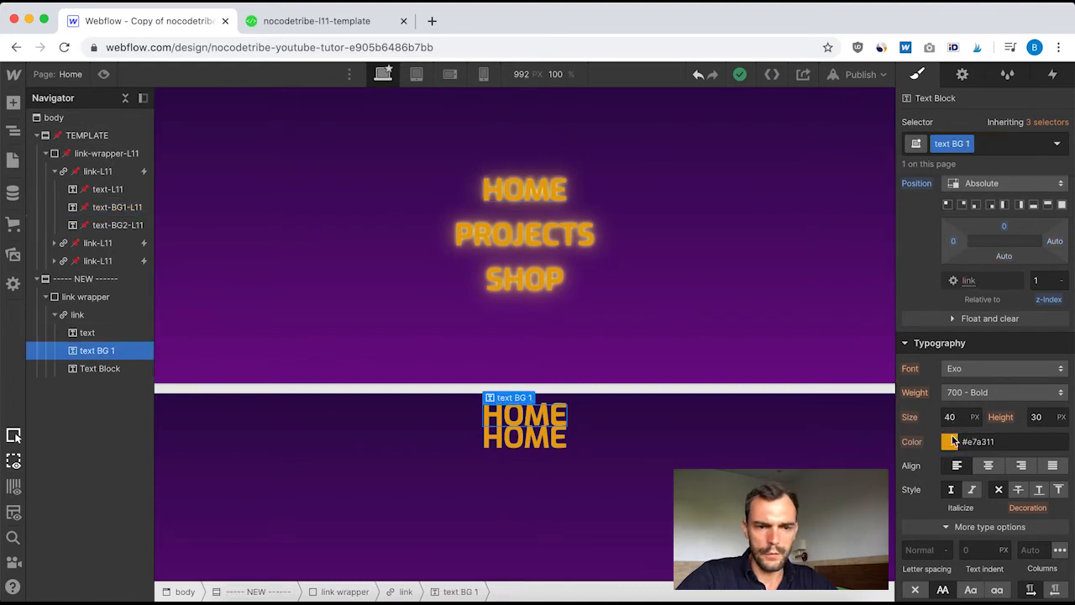
pyautogui.click(979, 442)
pyautogui.write('#ffed26')
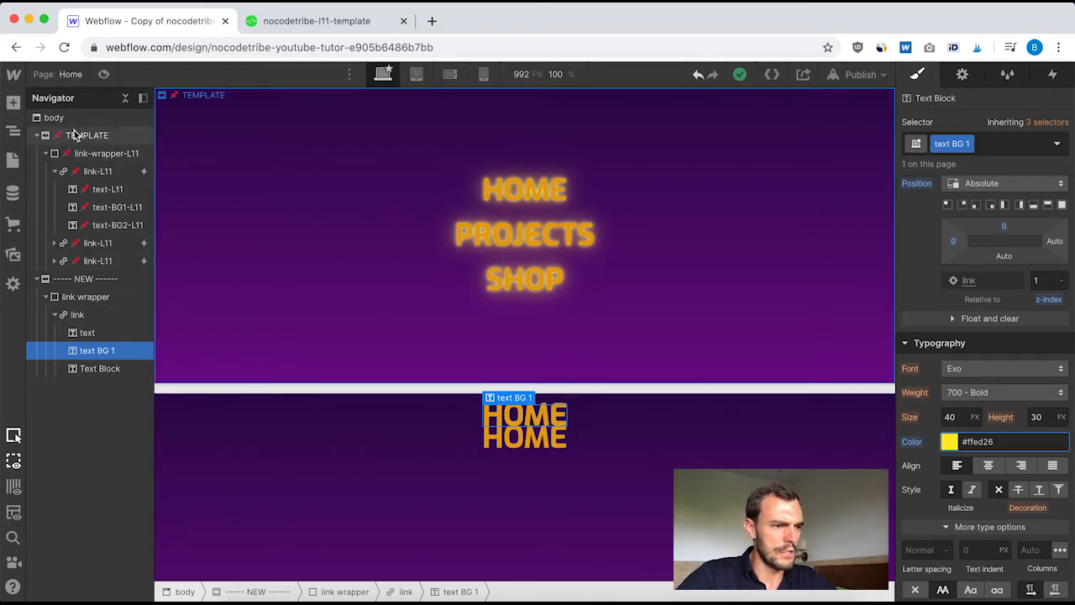
# Check the effects on text-BG1-L11 and add a Blur filter with a 12 px radius to text BG 1
pyautogui.click(109, 208)
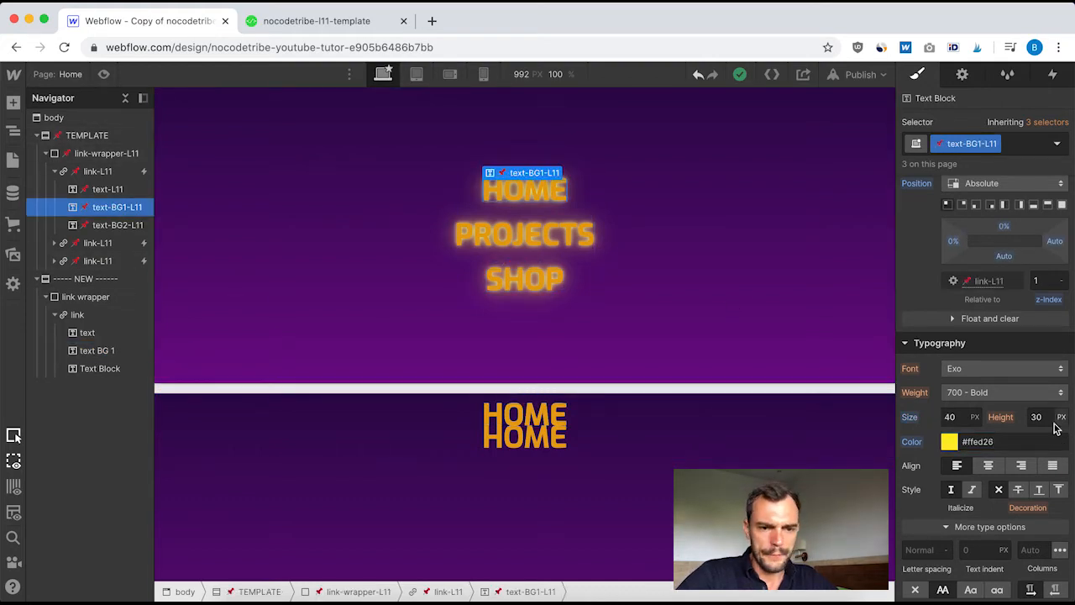
pyautogui.scroll(-2, 998, 509)
pyautogui.scroll(-9, 997, 508)
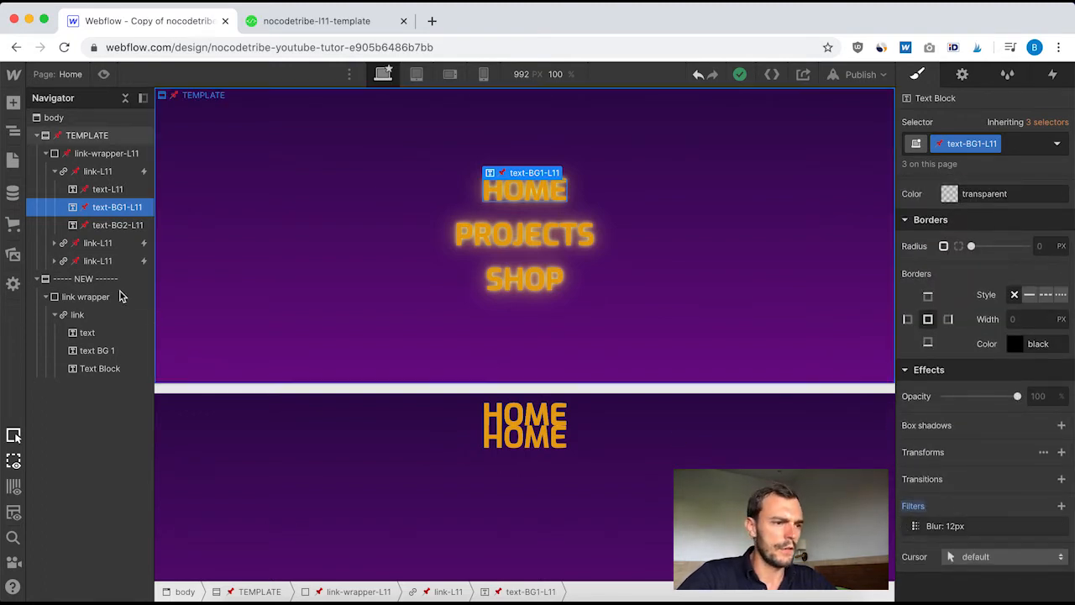
pyautogui.click(101, 353)
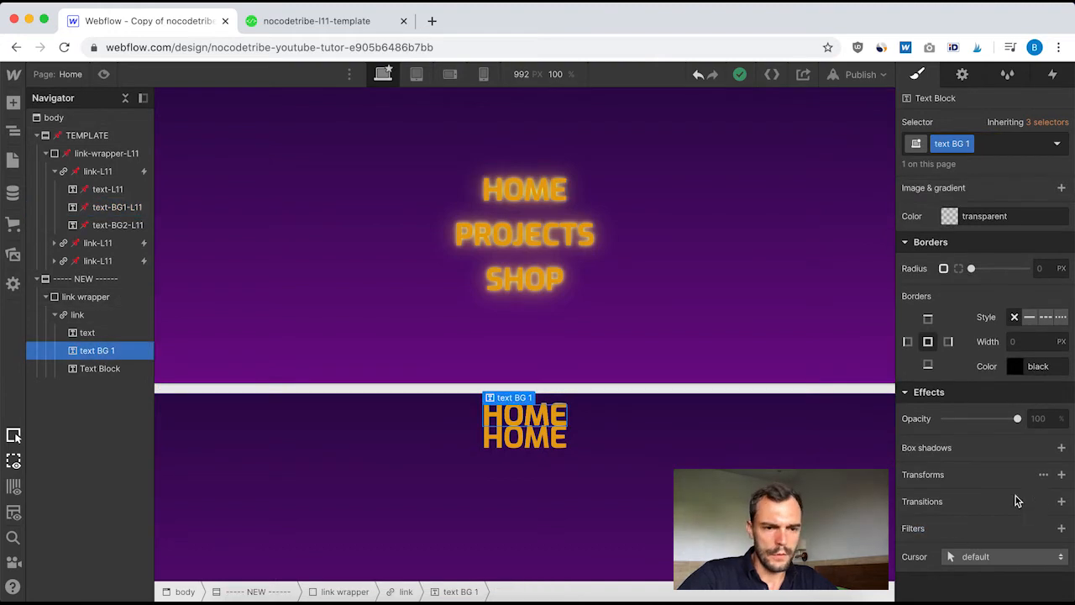
pyautogui.click(1061, 528)
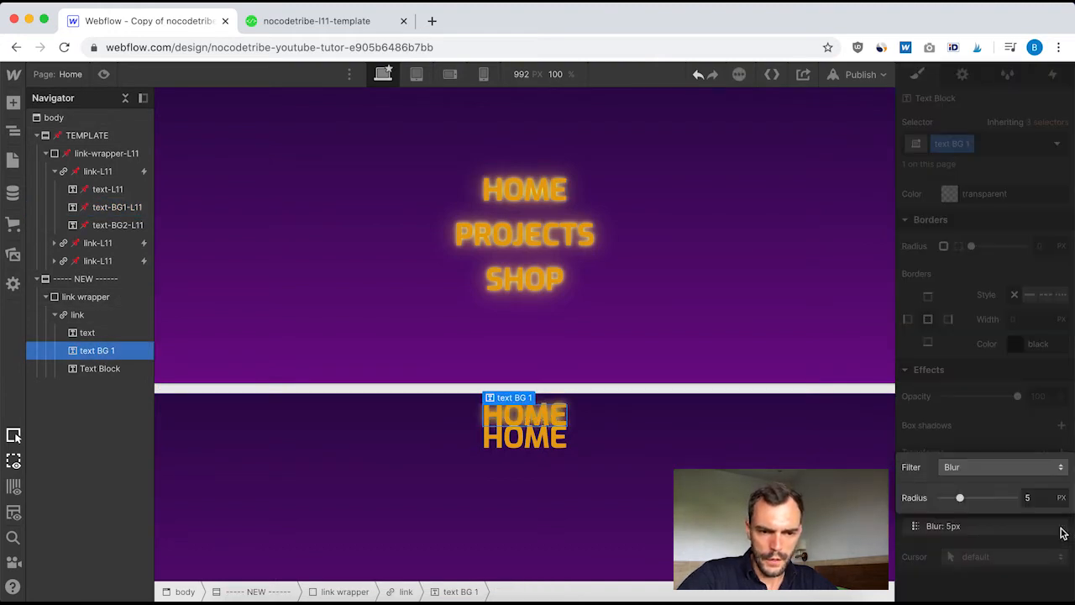
pyautogui.click(1029, 498)
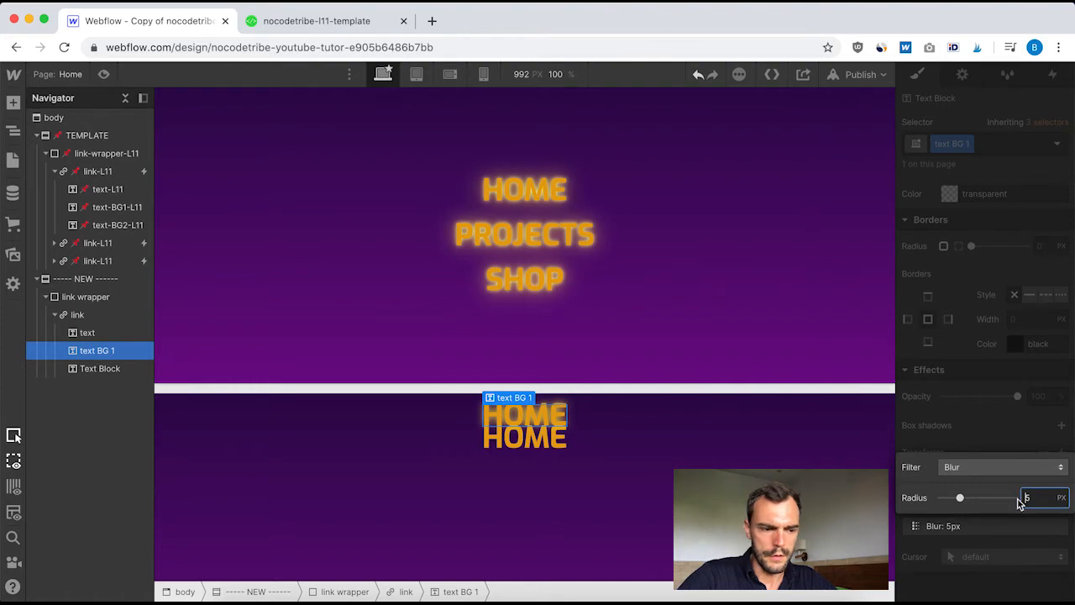
pyautogui.doubleClick(1031, 497)
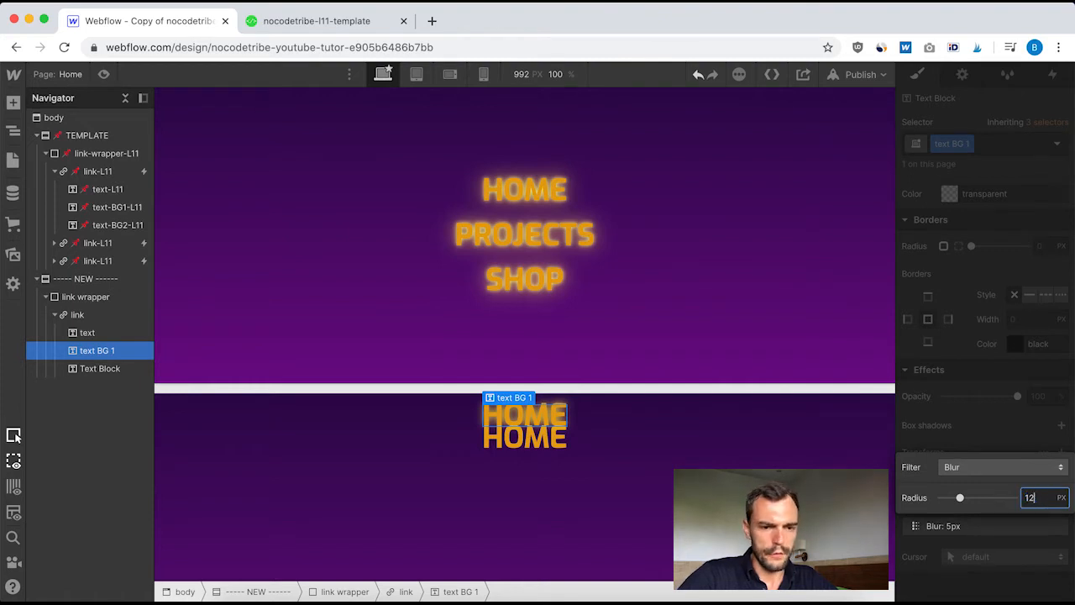
pyautogui.write('12')
pyautogui.click(1001, 410)
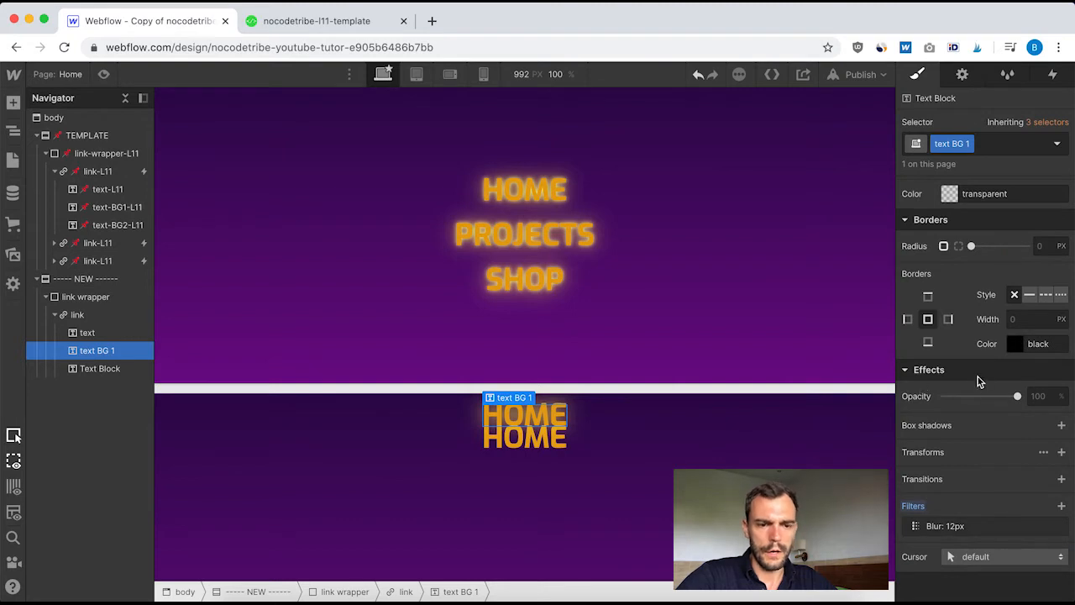
pyautogui.scroll(15, 977, 382)
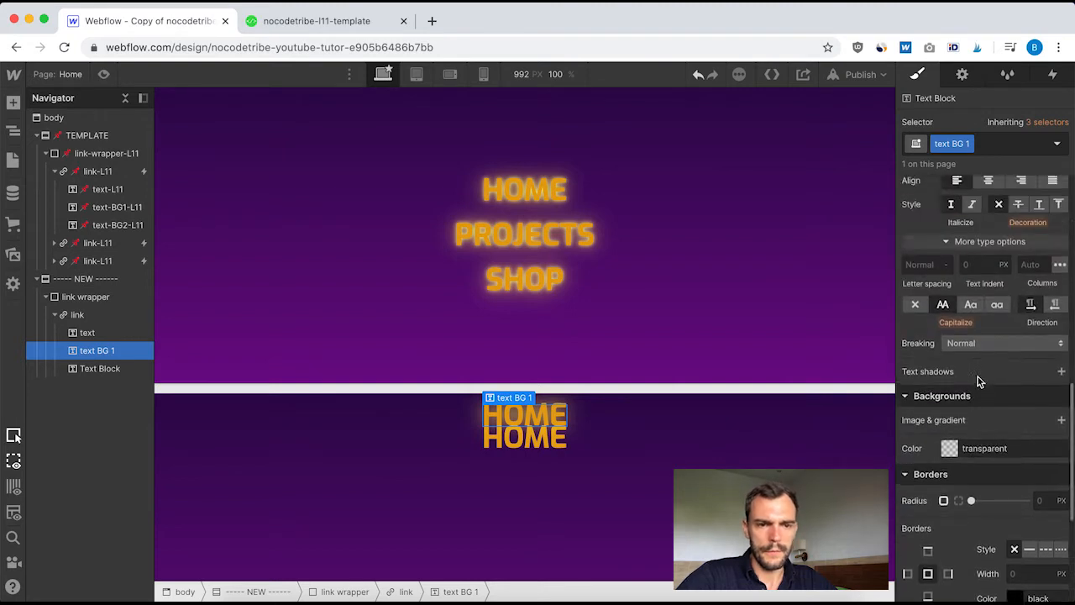
pyautogui.click(1057, 147)
pyautogui.click(1055, 158)
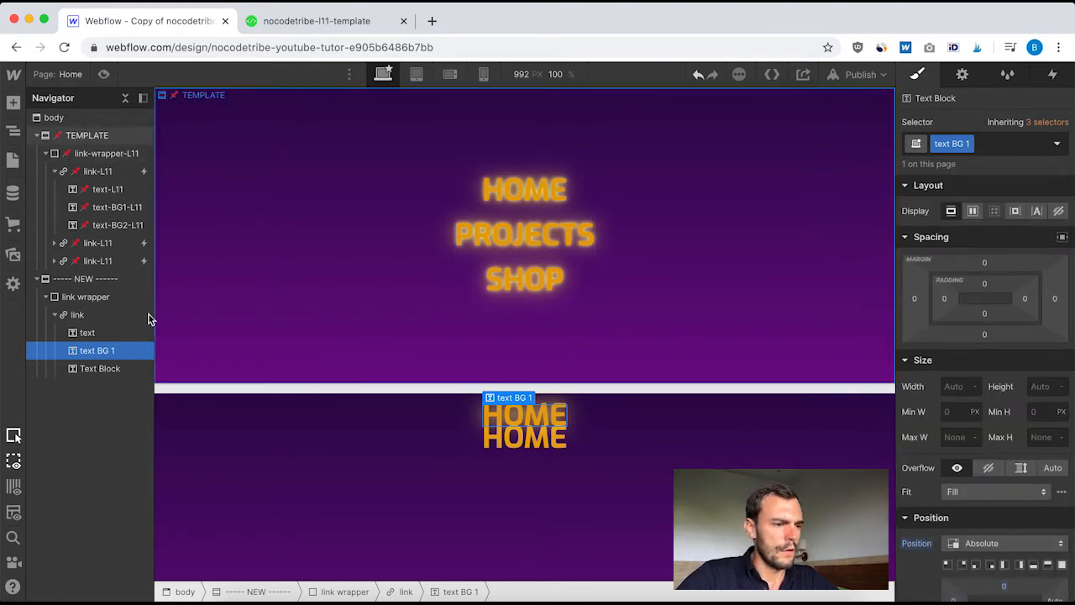
# Review the position settings of text-BG2-L11 and create the class "text BG 2" on the third HOME text block
pyautogui.click(99, 229)
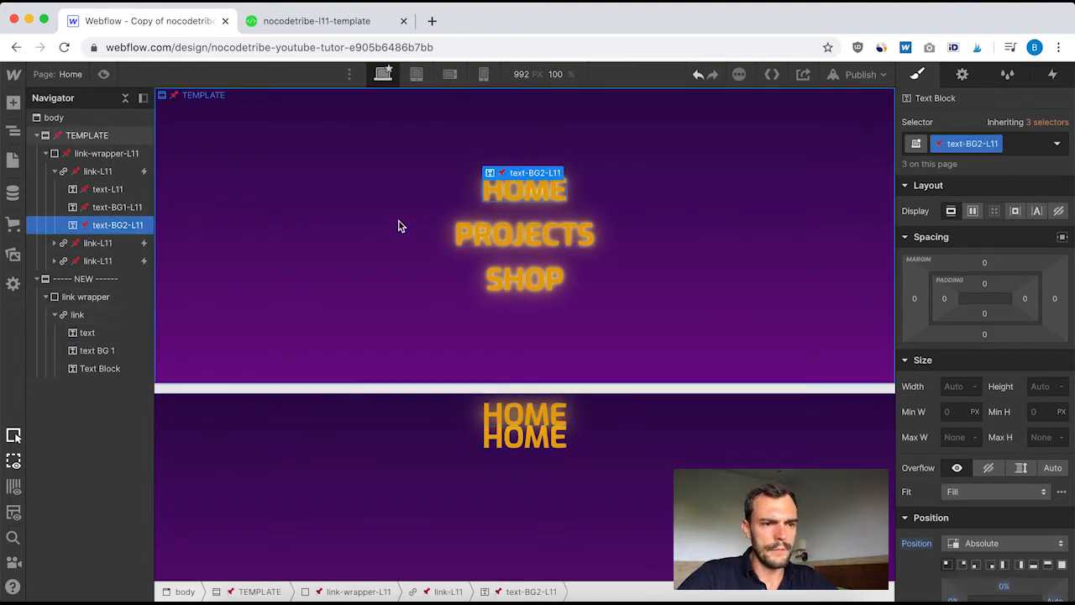
pyautogui.scroll(-4, 969, 412)
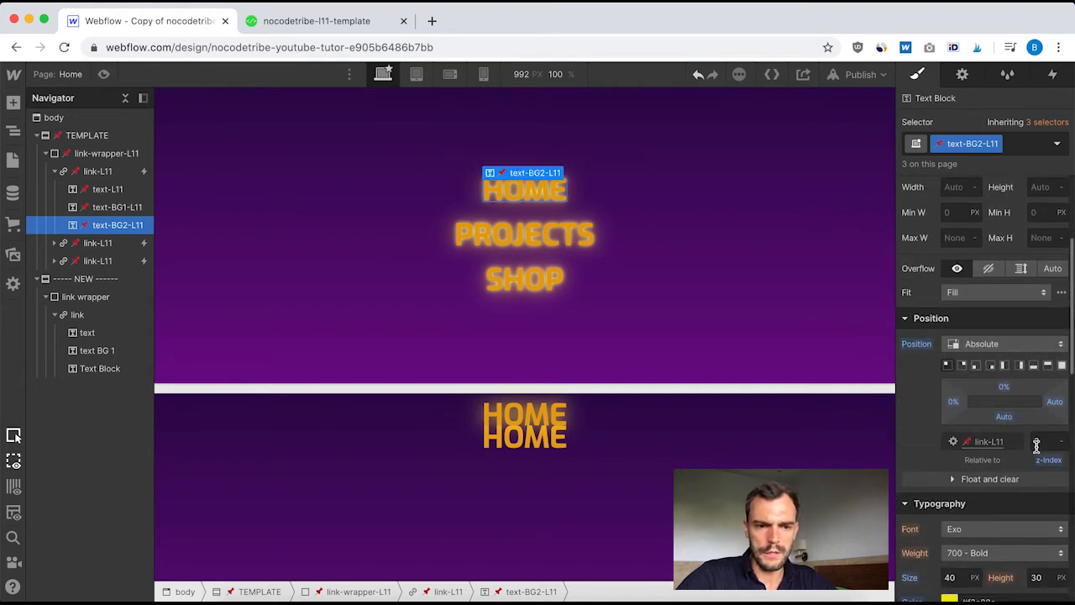
pyautogui.click(97, 369)
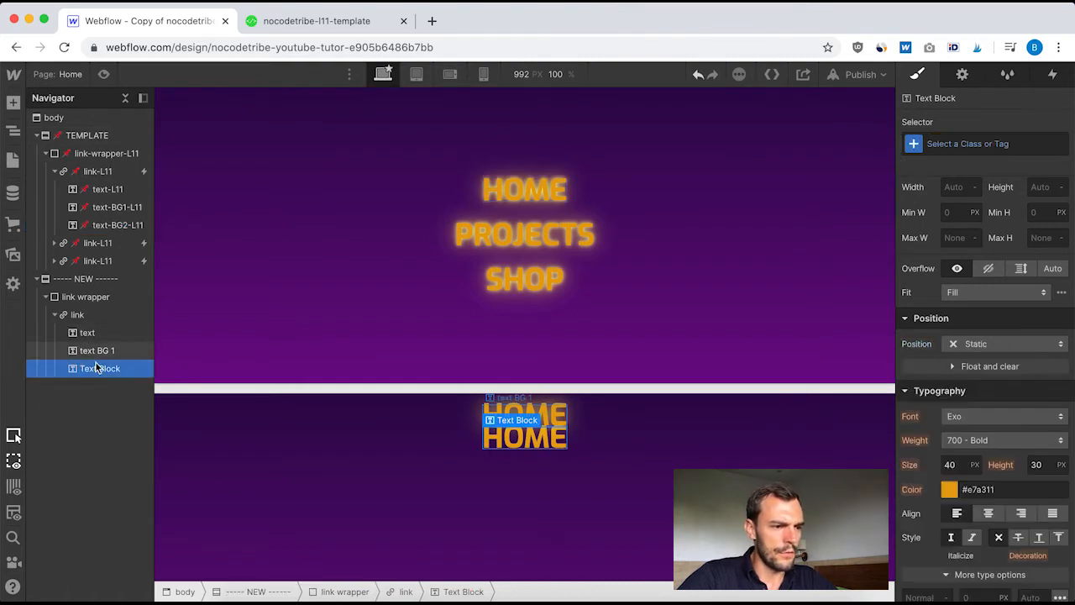
pyautogui.click(956, 143)
pyautogui.write('text BG 2')
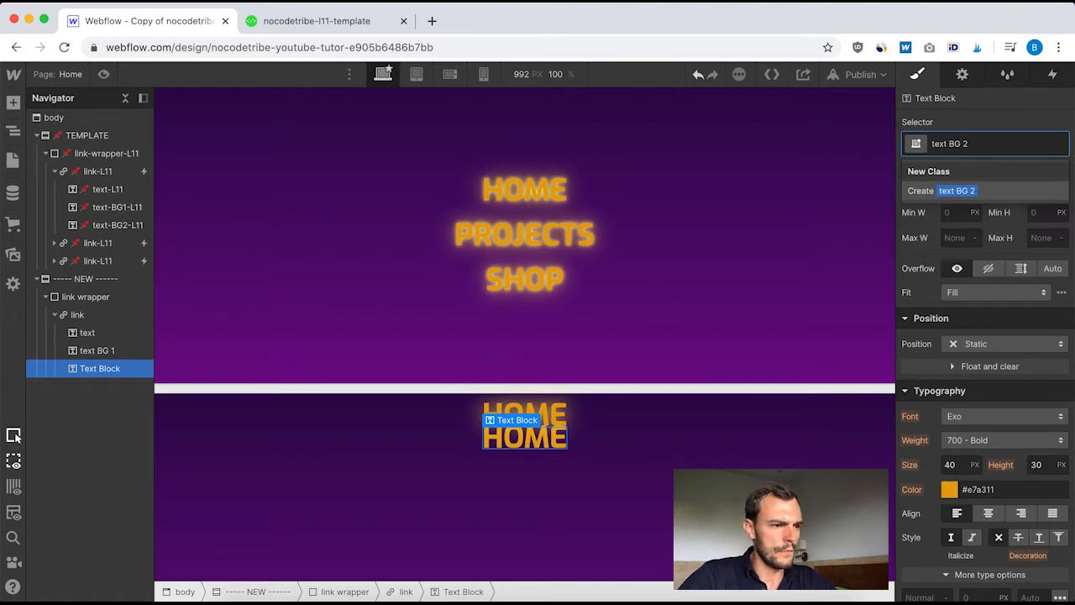
pyautogui.press('Return')
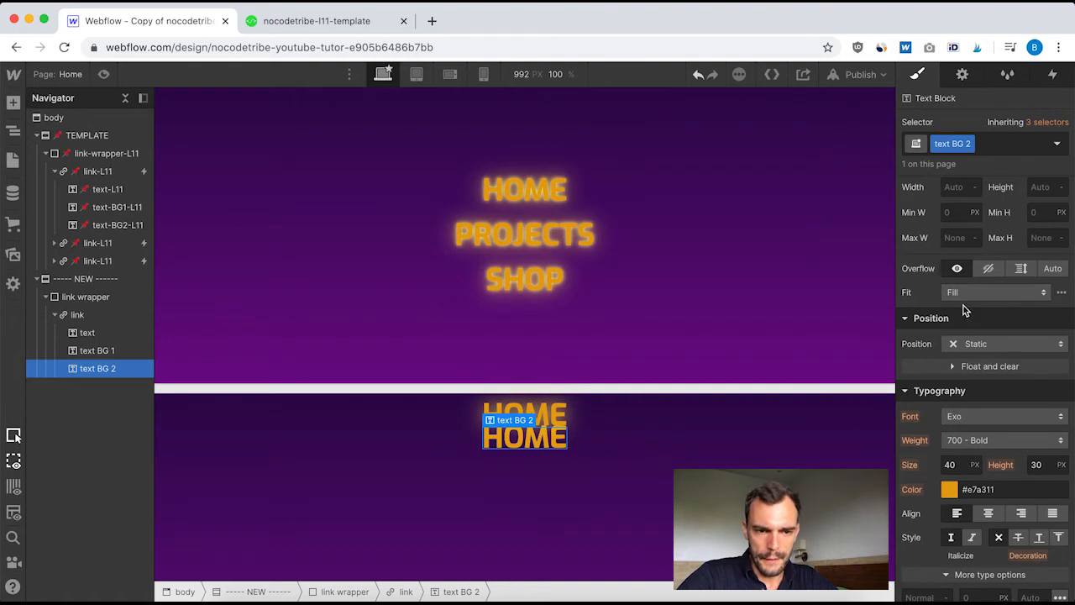
# Set text BG 2 to Absolute position with top and left offsets of 0
pyautogui.scroll(5, 964, 309)
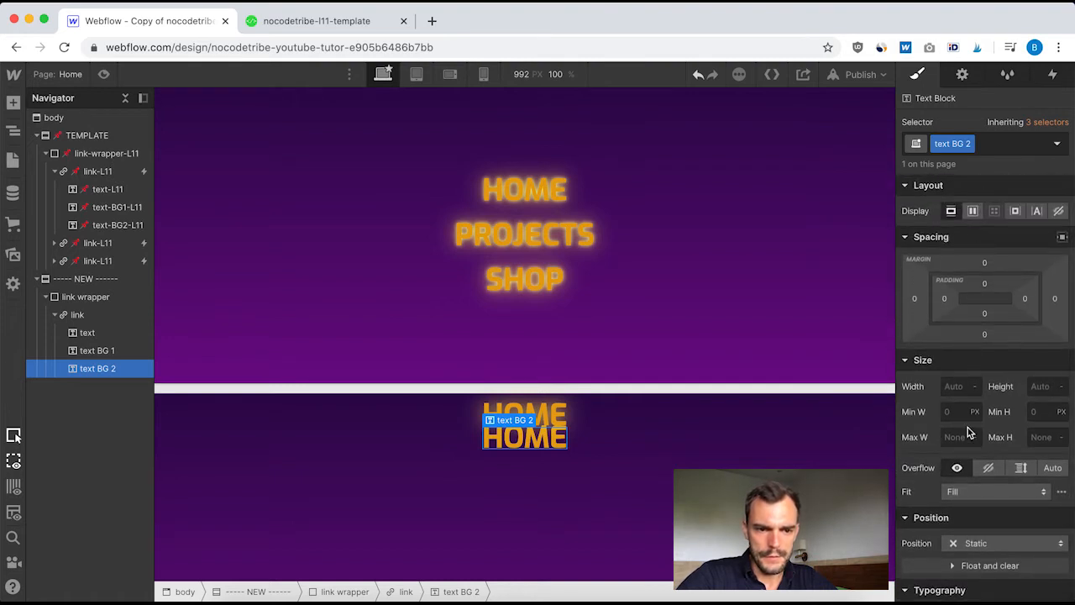
pyautogui.scroll(-3, 968, 432)
pyautogui.click(1000, 419)
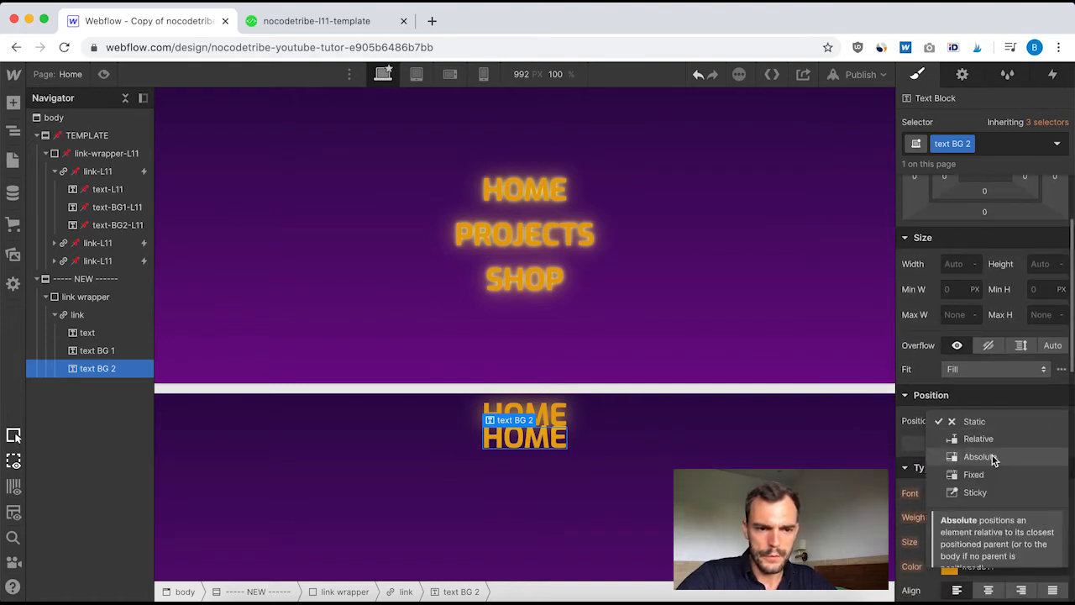
pyautogui.click(993, 457)
pyautogui.click(1005, 463)
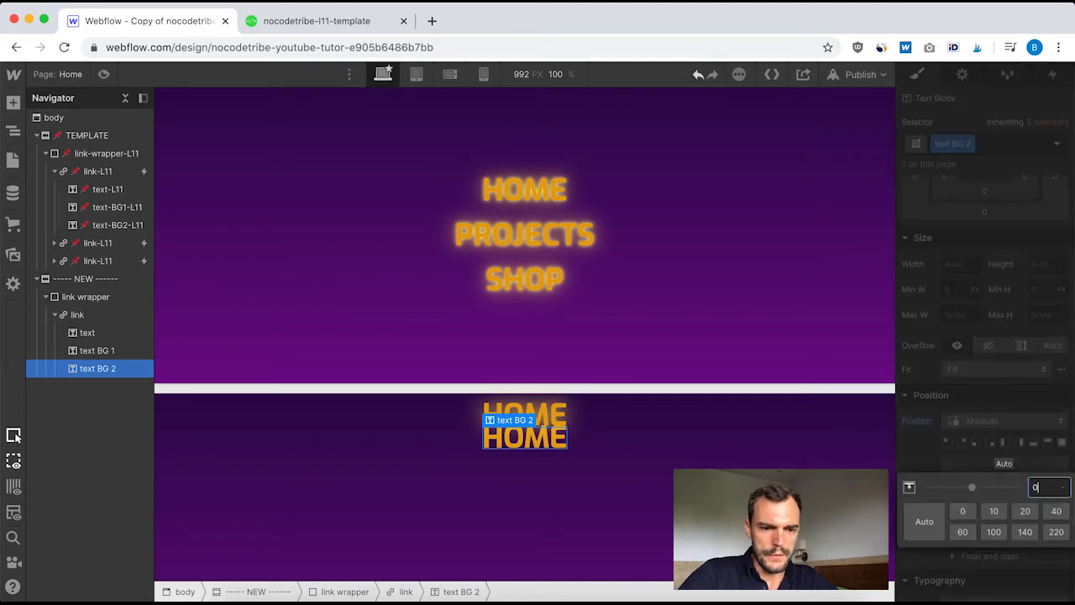
pyautogui.write('0')
pyautogui.press('Return')
pyautogui.click(954, 480)
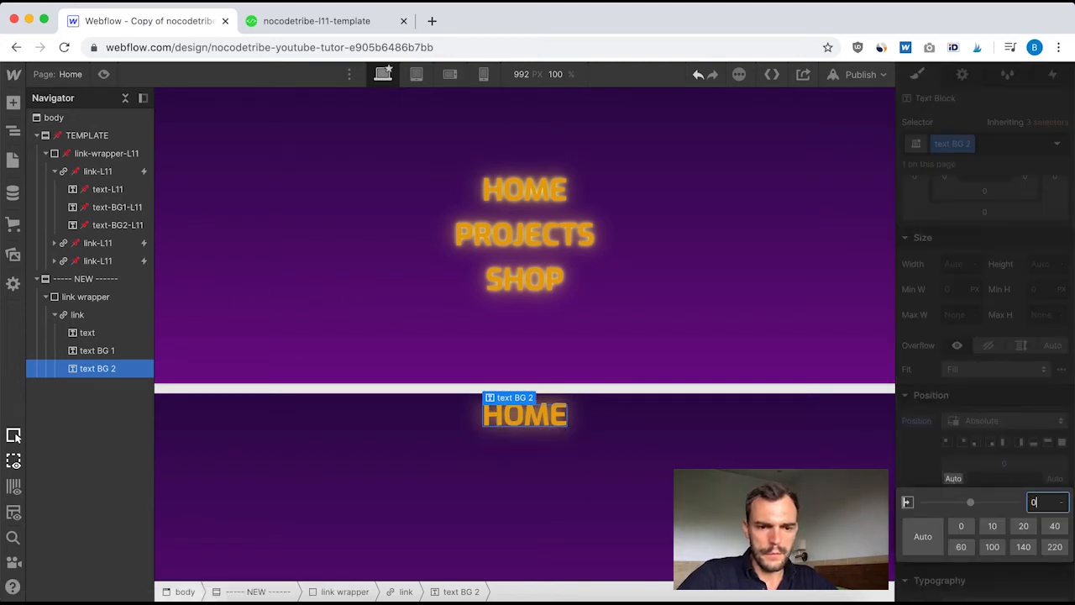
pyautogui.write('0')
pyautogui.press('Return')
# Set text BG 2's z-index to 3, matching text-BG2-L11
pyautogui.scroll(-1, 993, 449)
pyautogui.click(1047, 462)
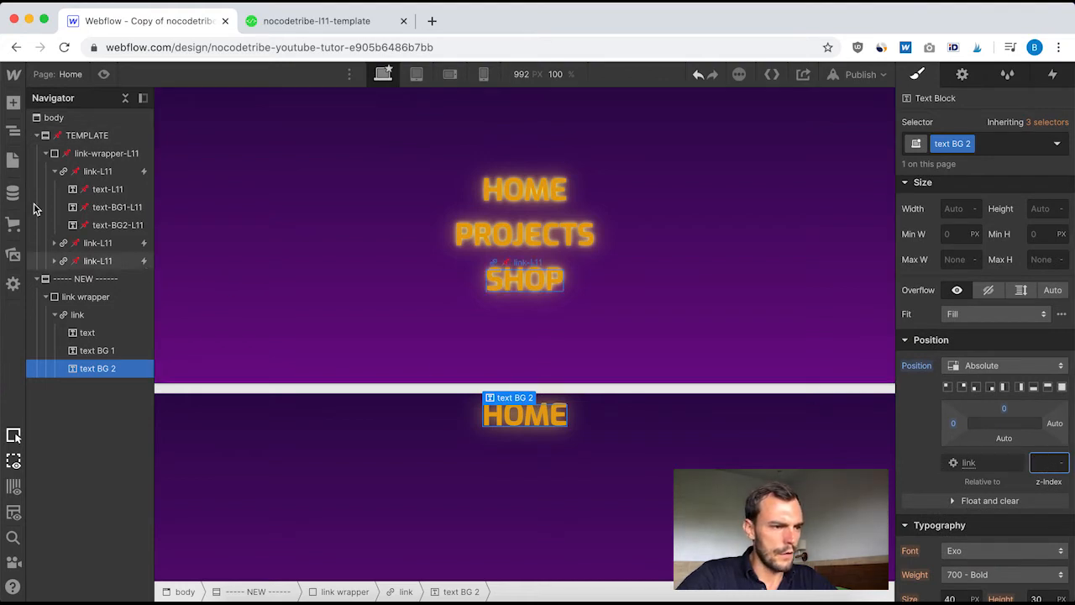
pyautogui.click(120, 227)
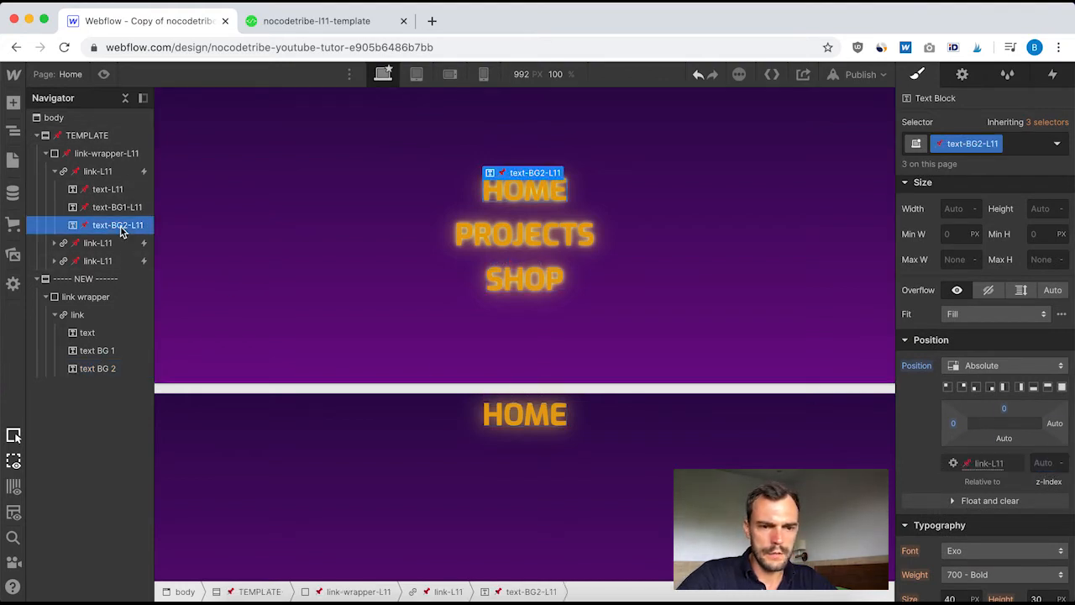
pyautogui.click(90, 368)
pyautogui.click(1044, 462)
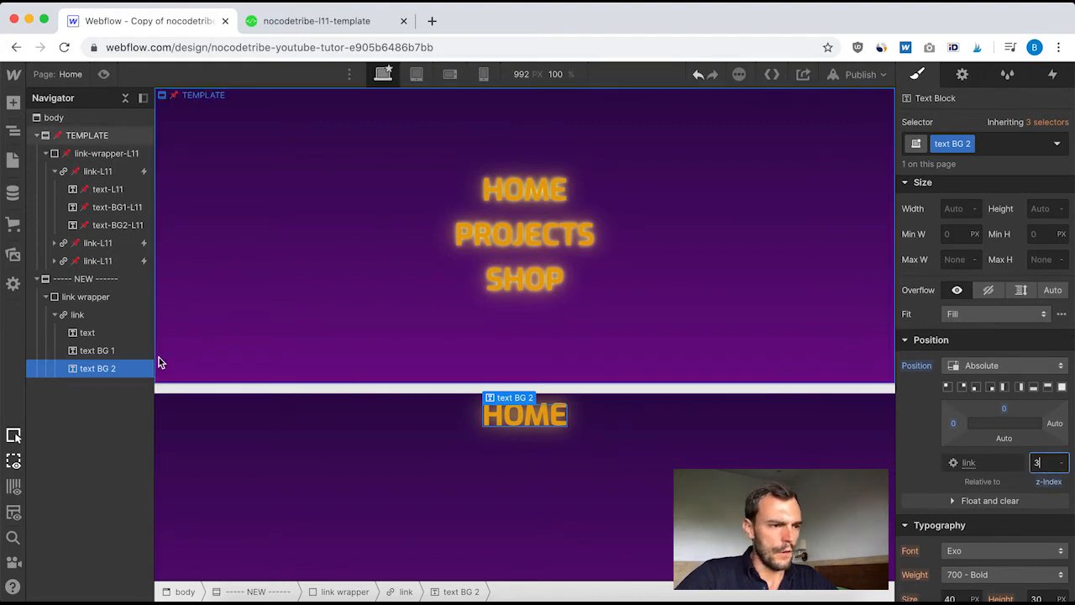
# Check the color and filters of text-BG2-L11 and set text BG 2's font color to #f3e80c
pyautogui.click(115, 222)
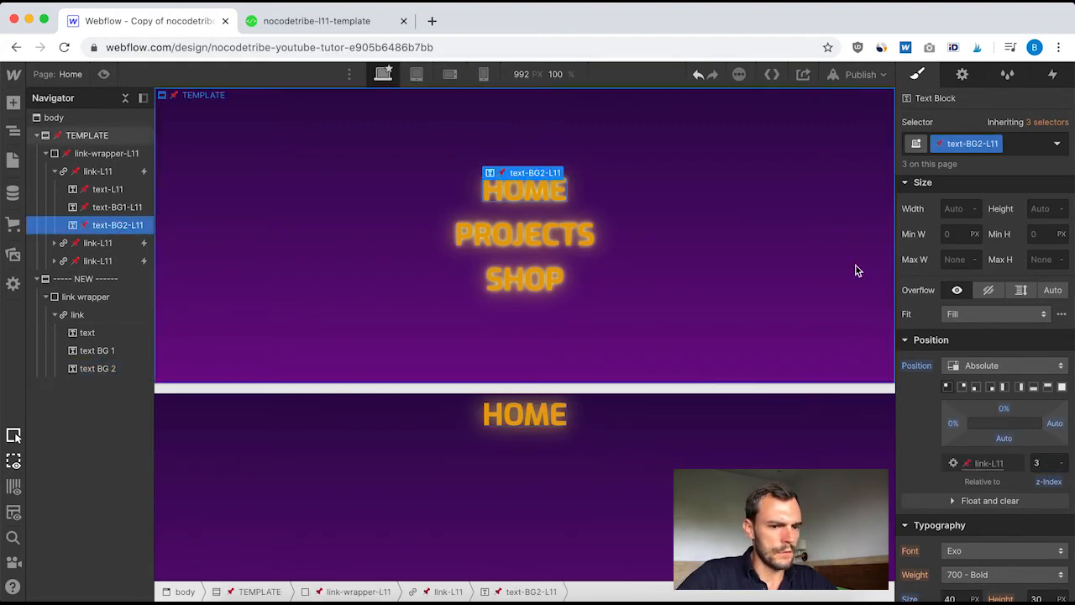
pyautogui.scroll(-3, 993, 411)
pyautogui.scroll(-2, 991, 412)
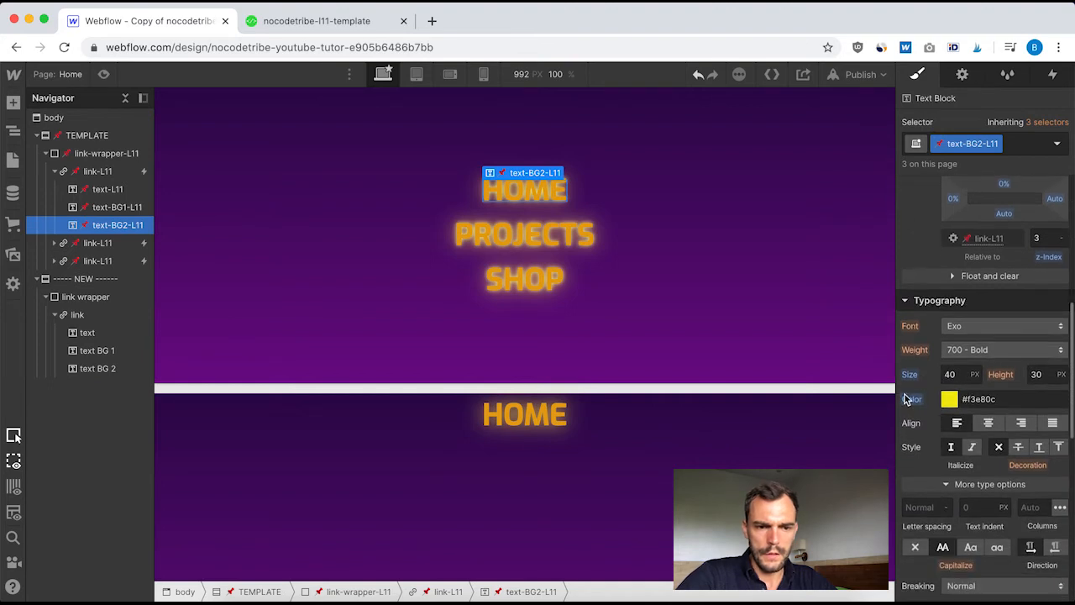
pyautogui.click(982, 397)
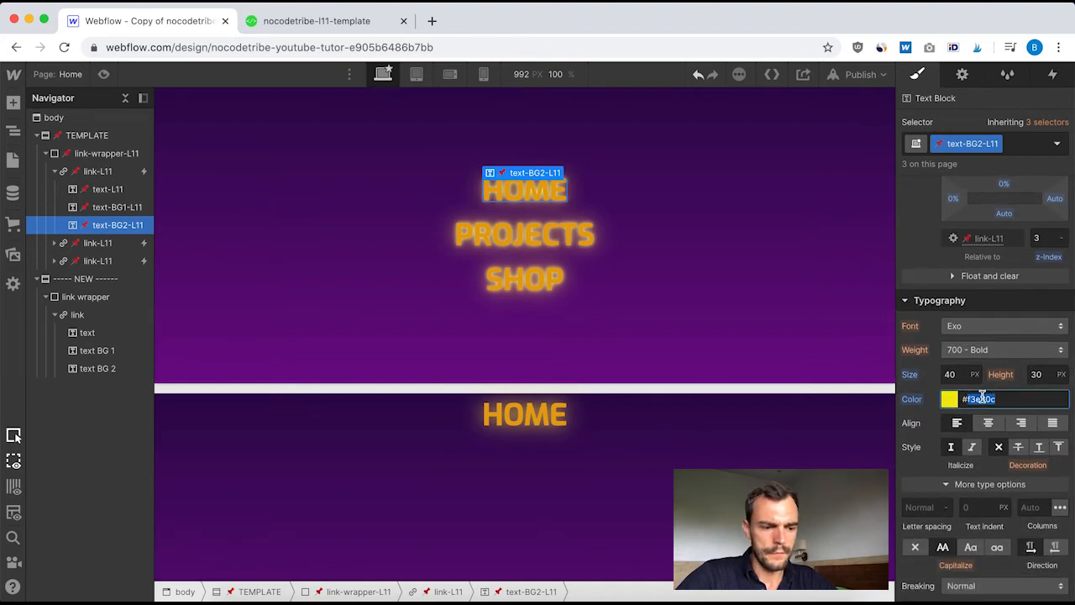
pyautogui.scroll(-15, 1008, 408)
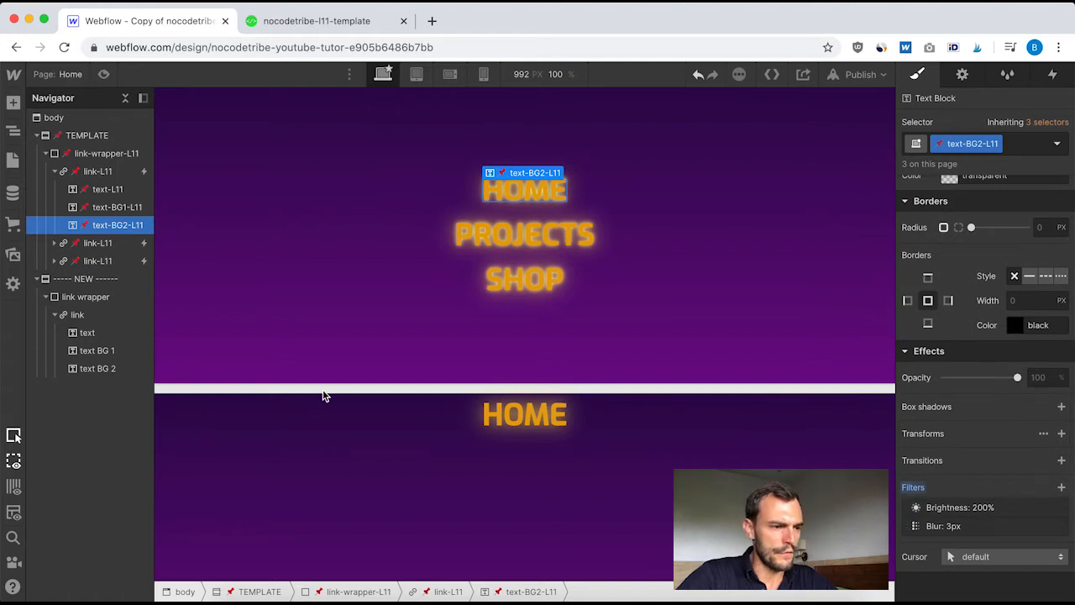
pyautogui.click(94, 370)
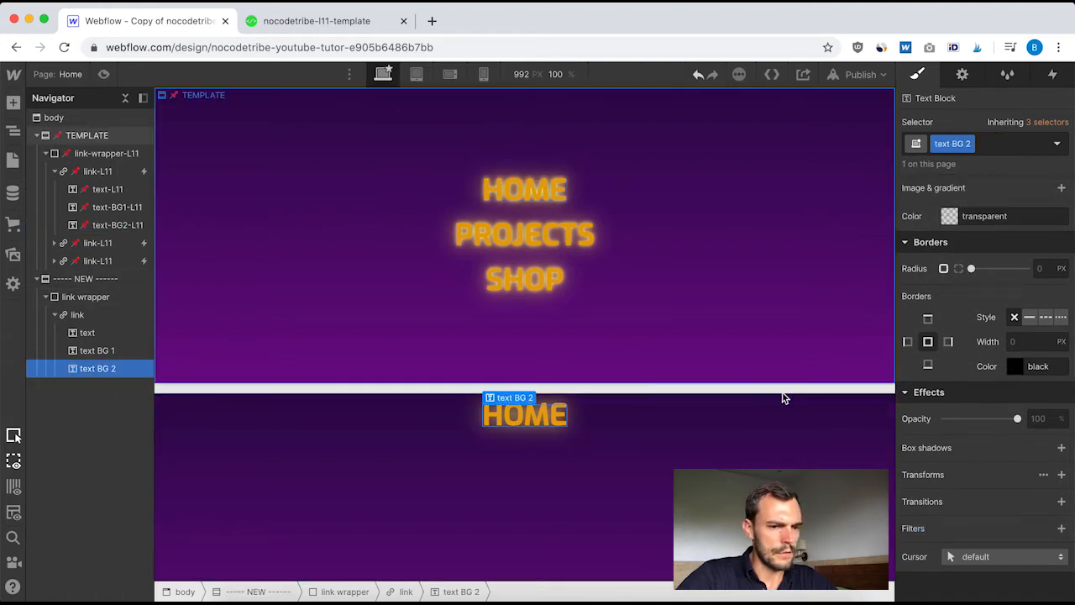
pyautogui.scroll(6, 1020, 258)
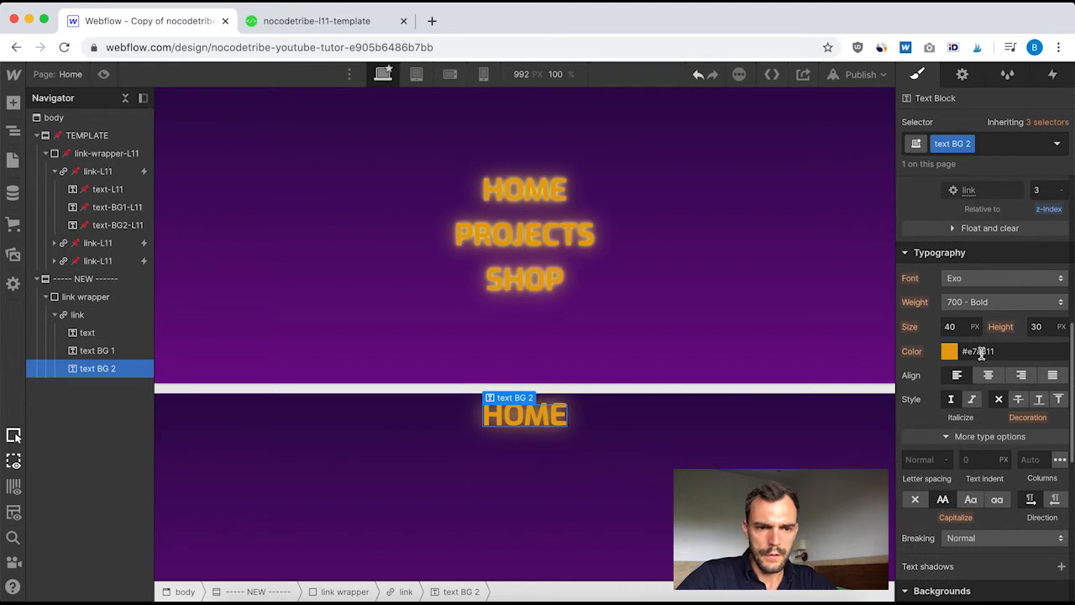
pyautogui.doubleClick(981, 351)
pyautogui.write('f3e80c')
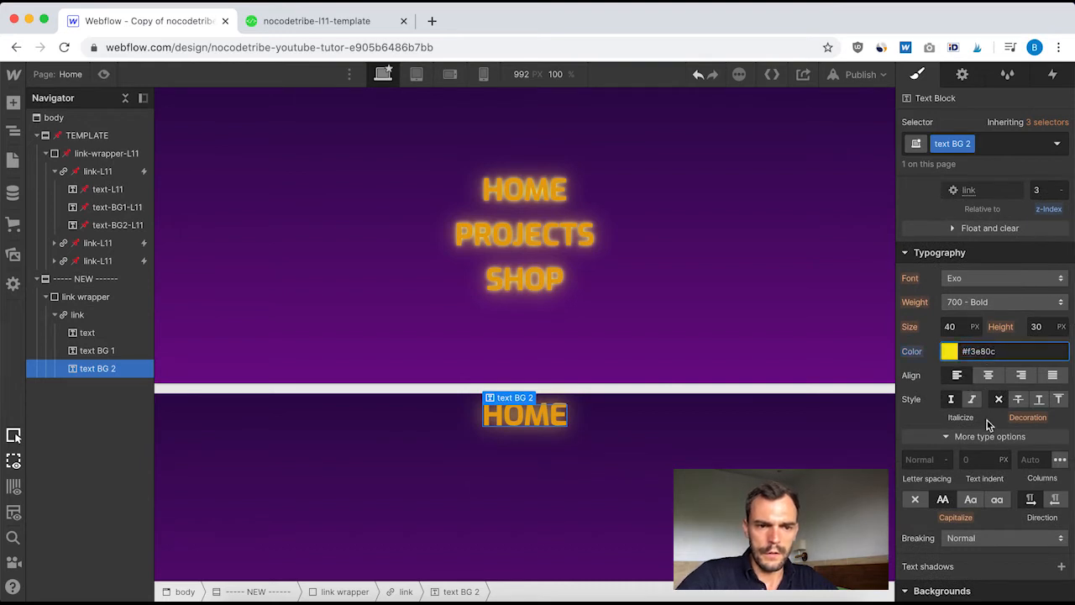
# Check the filters on text-BG2-L11 and add a Blur filter with a 3 px radius to text BG 2
pyautogui.scroll(-6, 987, 420)
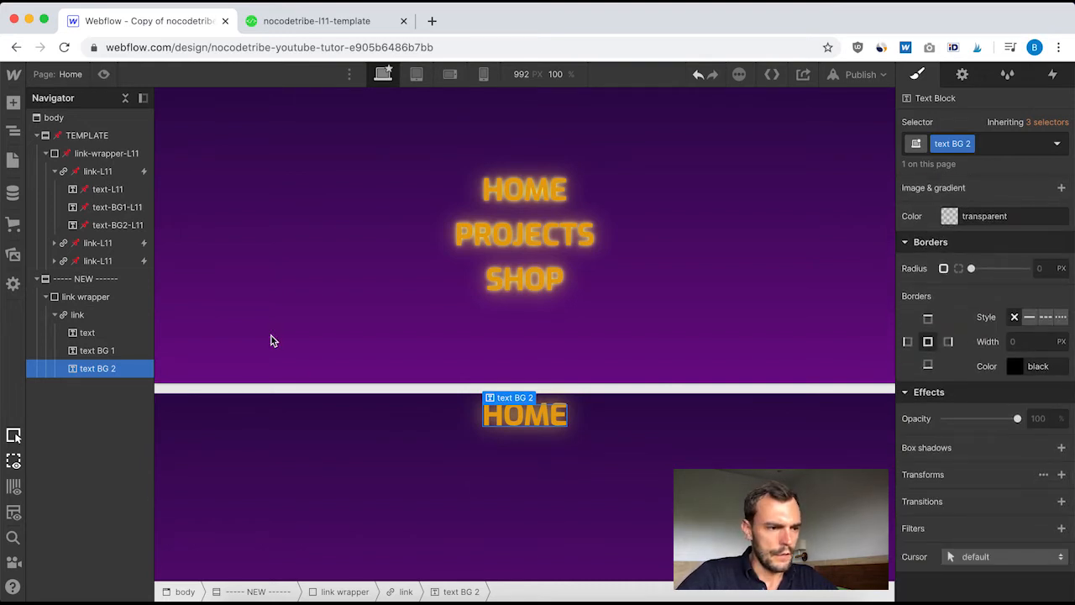
pyautogui.click(112, 225)
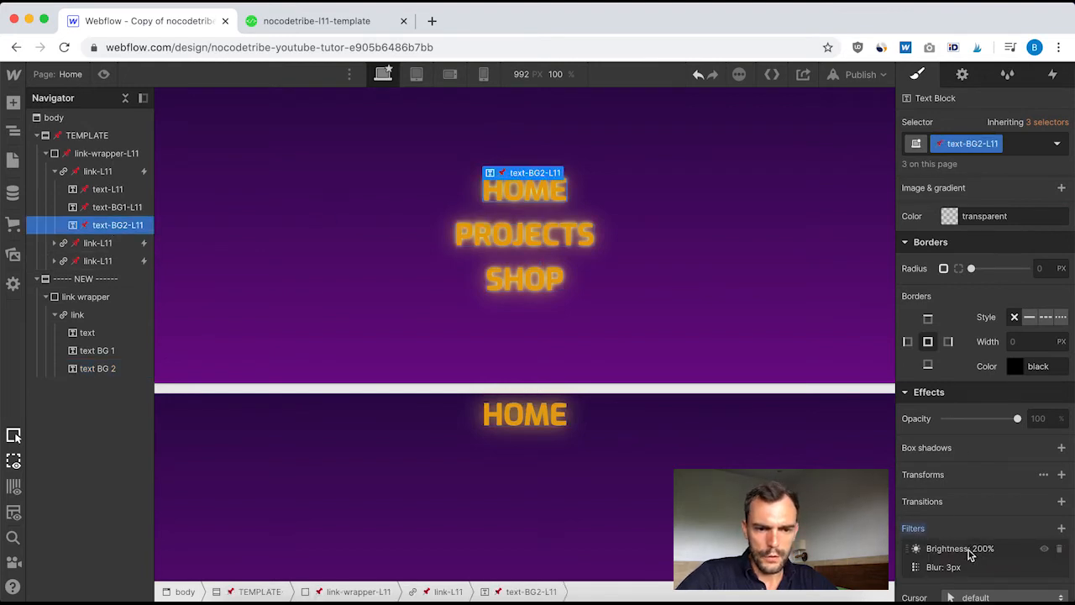
pyautogui.scroll(-1, 1001, 550)
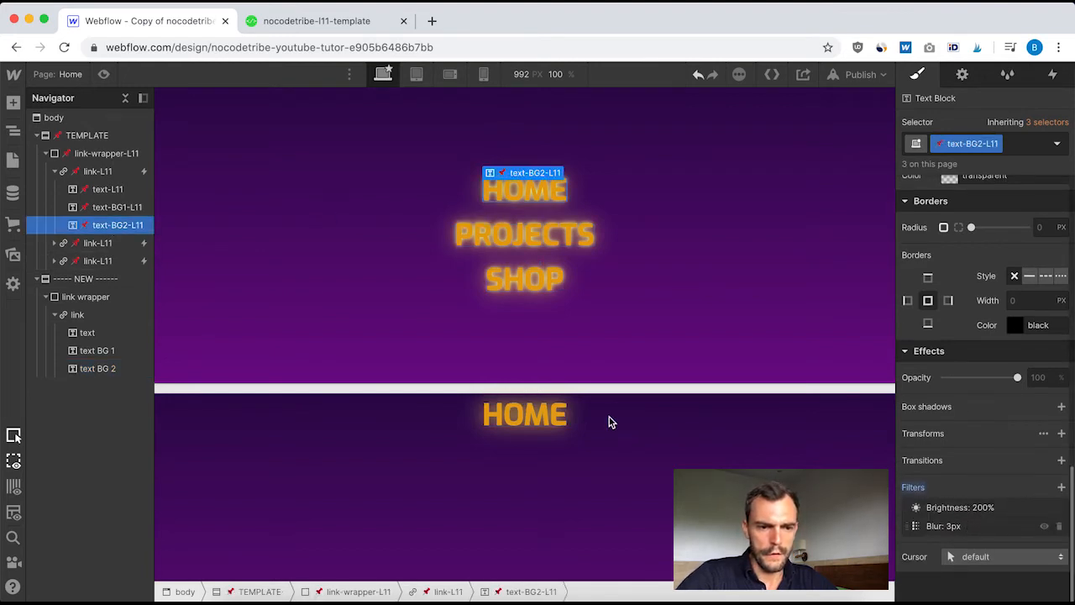
pyautogui.click(102, 369)
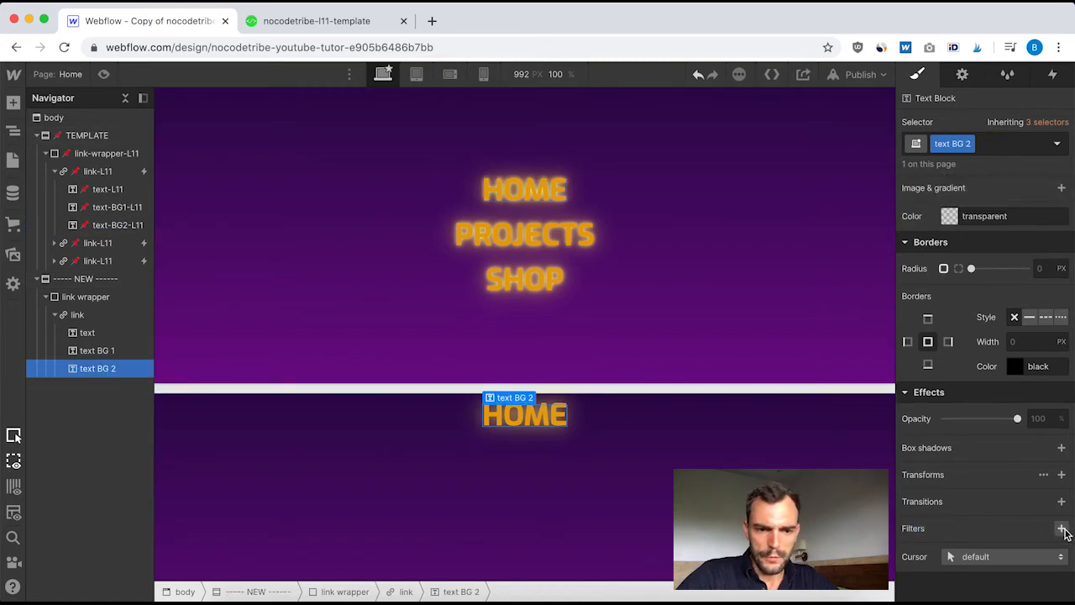
pyautogui.click(1060, 528)
pyautogui.click(1041, 497)
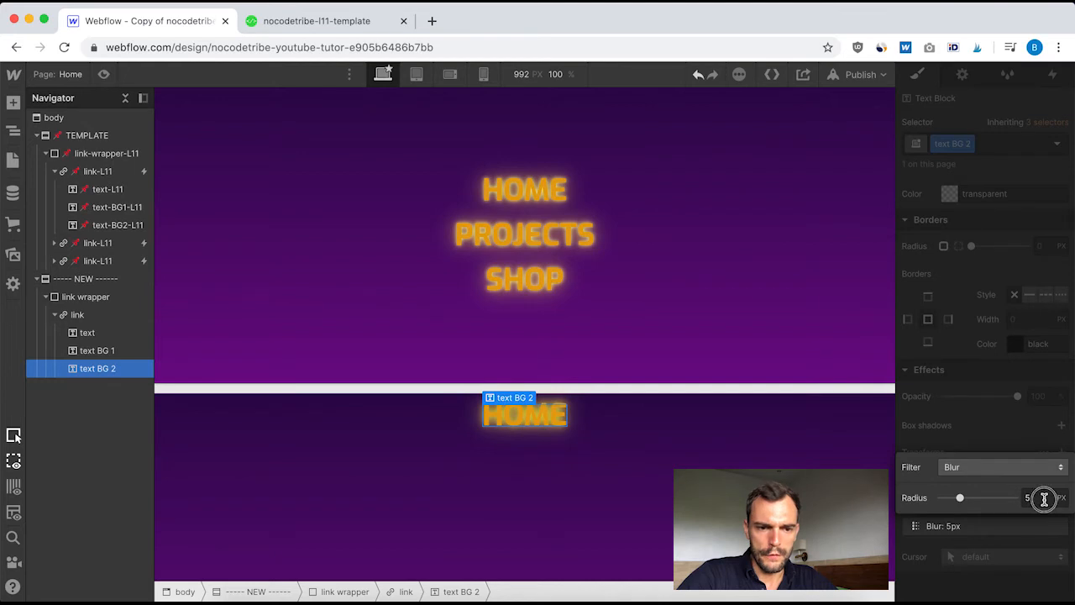
pyautogui.doubleClick(1033, 497)
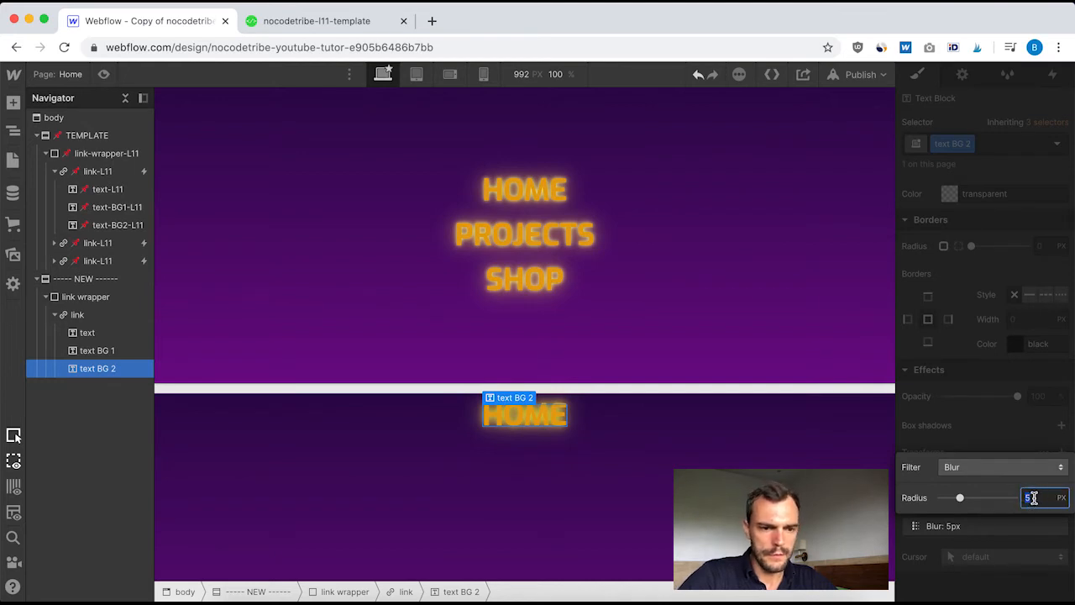
pyautogui.press('Return')
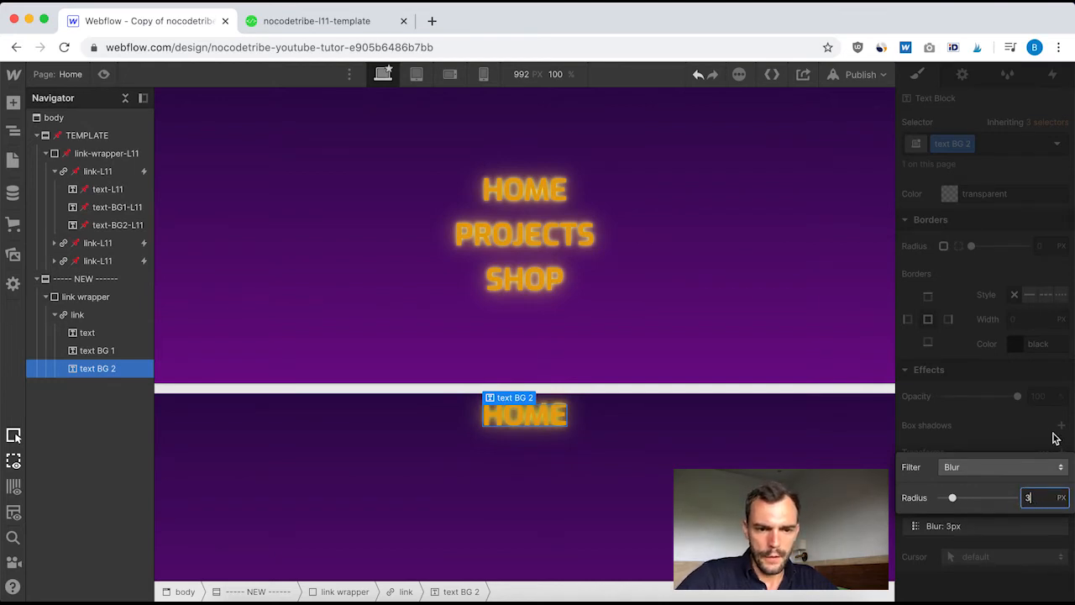
pyautogui.click(1033, 452)
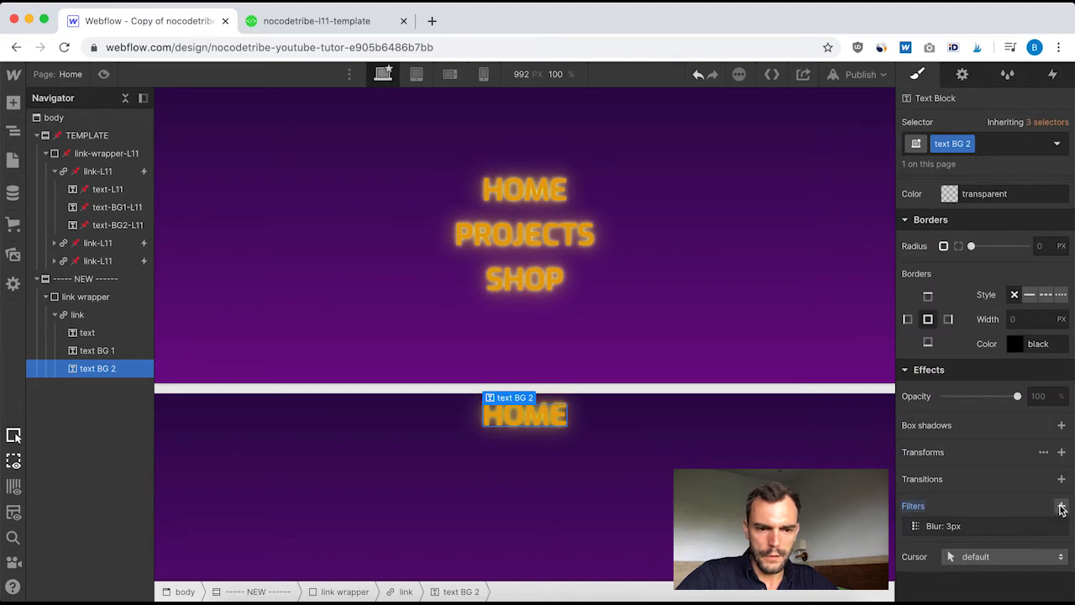
# Add a Brightness filter of 200% to text BG 2 and compare its settings with text-BG2-L11
pyautogui.click(1061, 509)
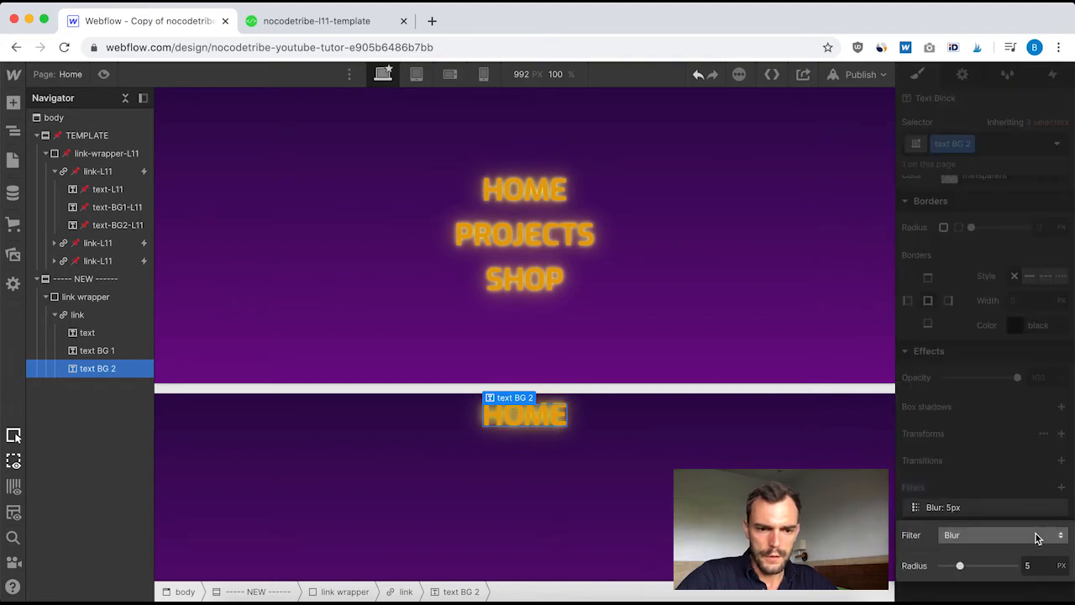
pyautogui.click(1038, 538)
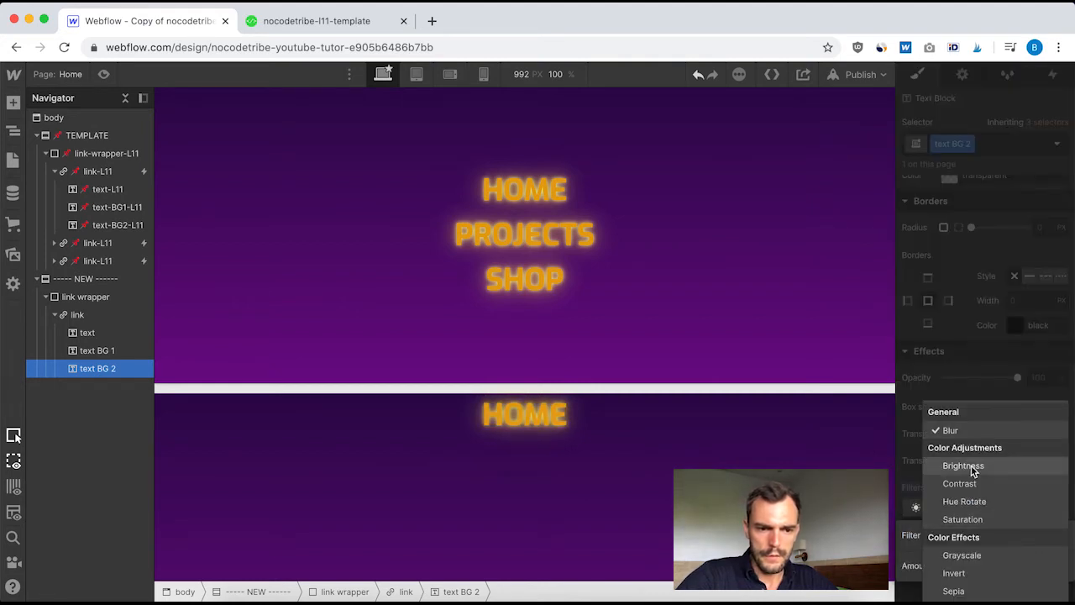
pyautogui.click(963, 466)
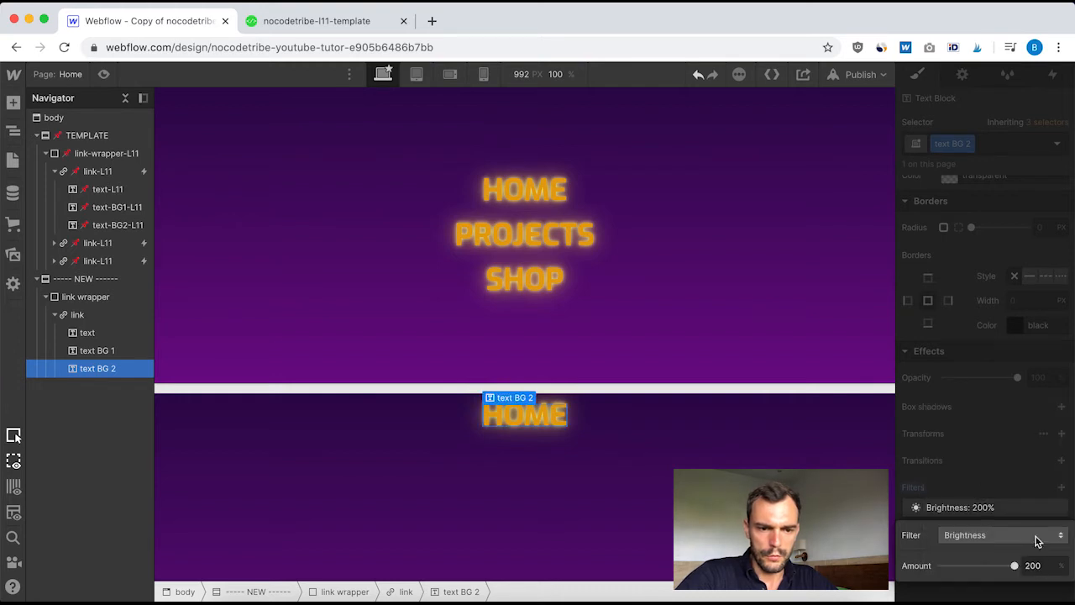
pyautogui.click(1015, 470)
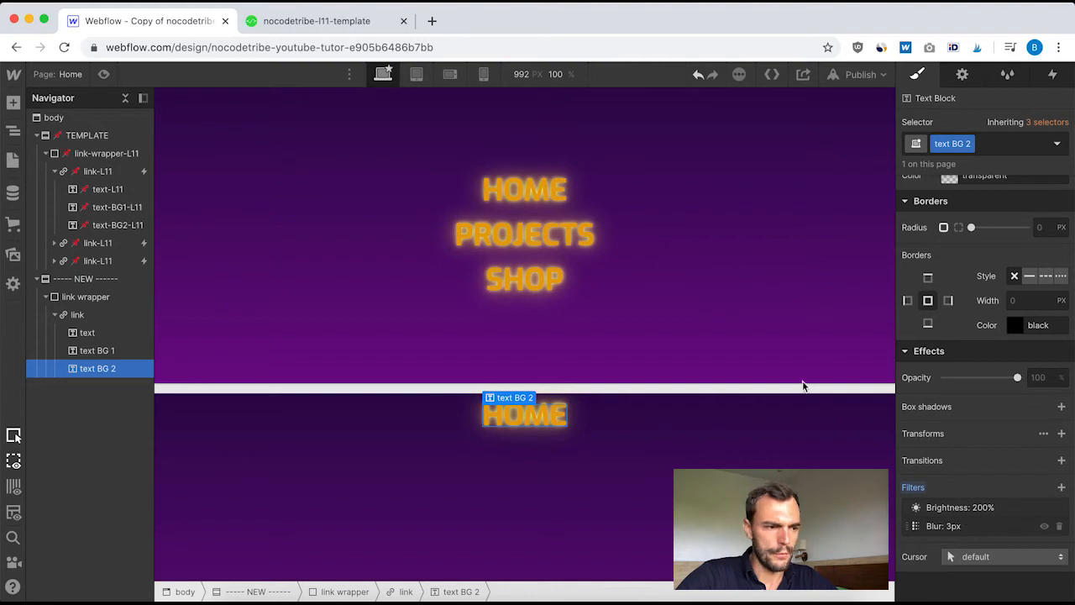
pyautogui.click(112, 228)
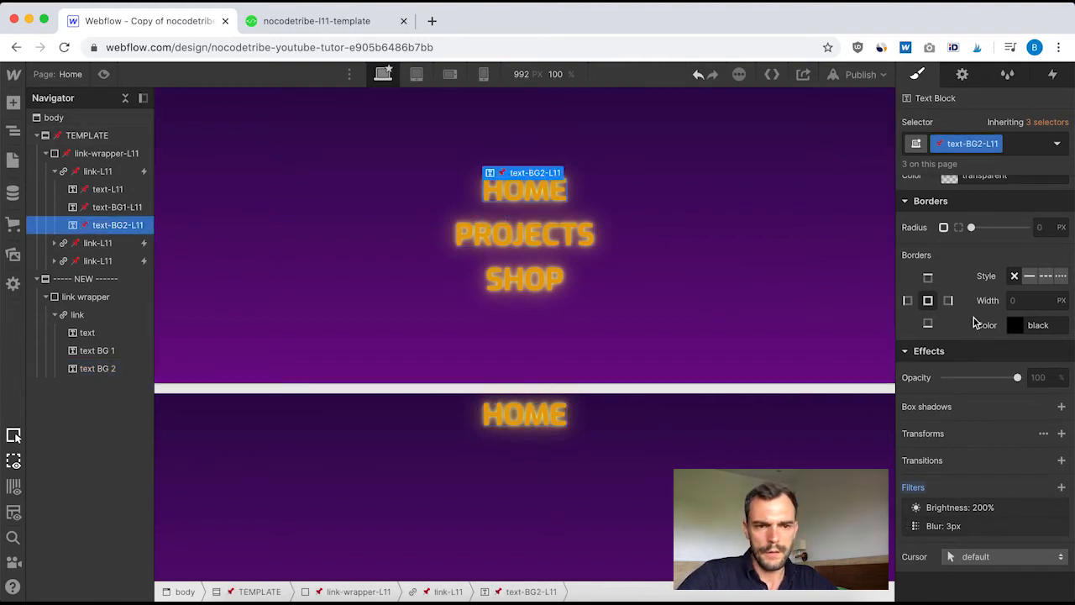
pyautogui.scroll(10, 974, 317)
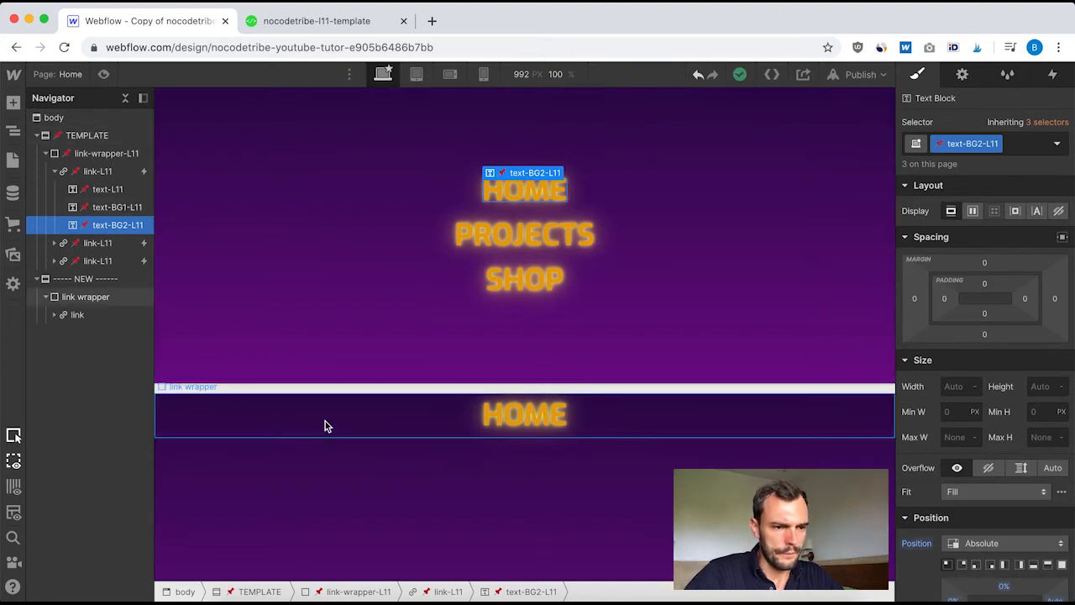
# Make the NEW section a horizontal flex container with its content centered in both align and justify
pyautogui.click(405, 420)
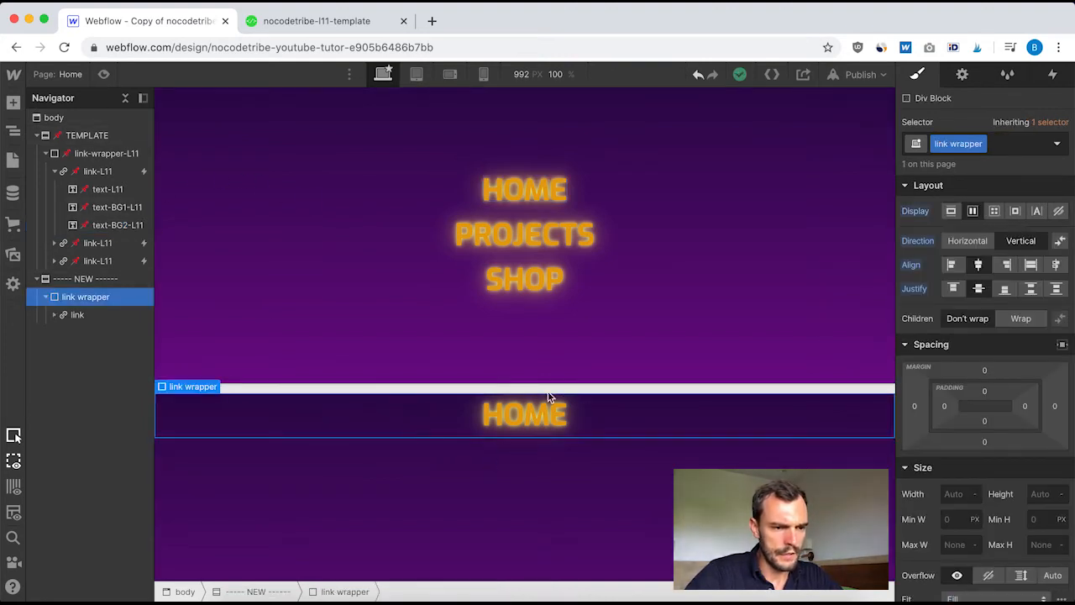
pyautogui.scroll(-3, 445, 450)
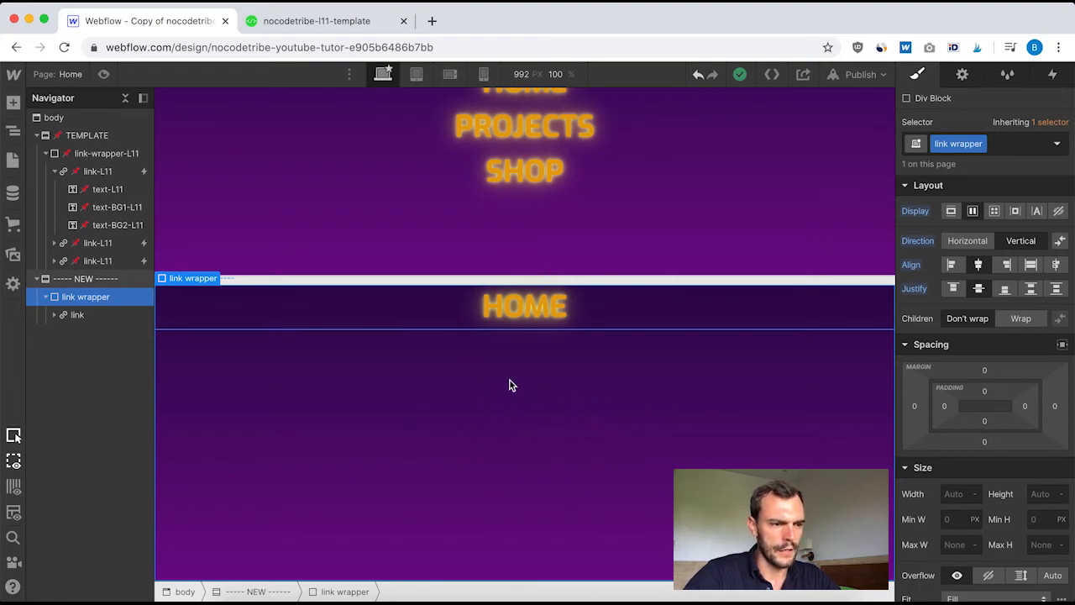
pyautogui.click(281, 381)
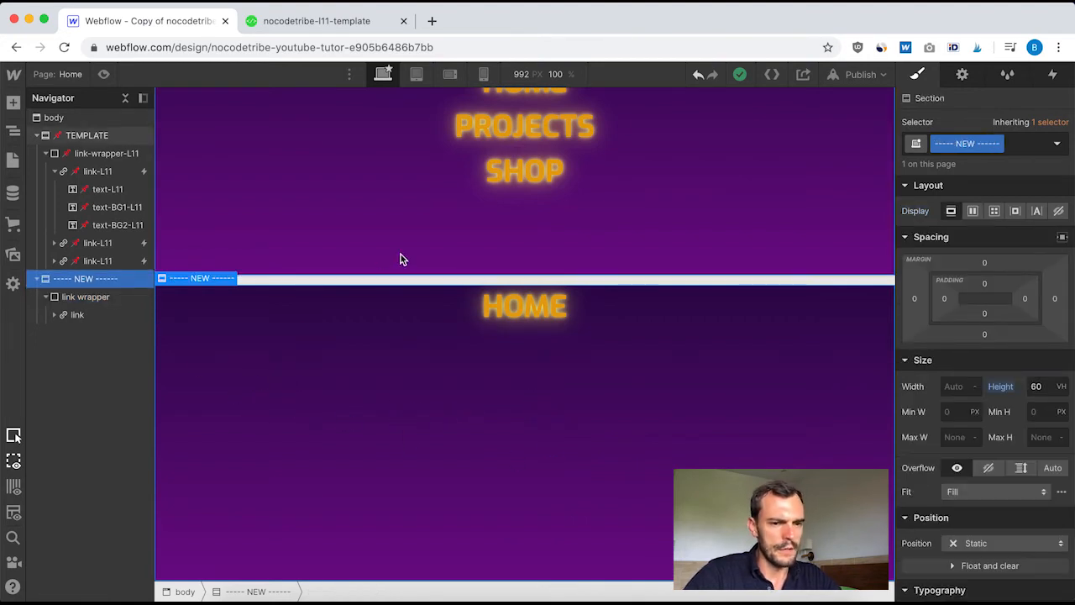
pyautogui.click(973, 210)
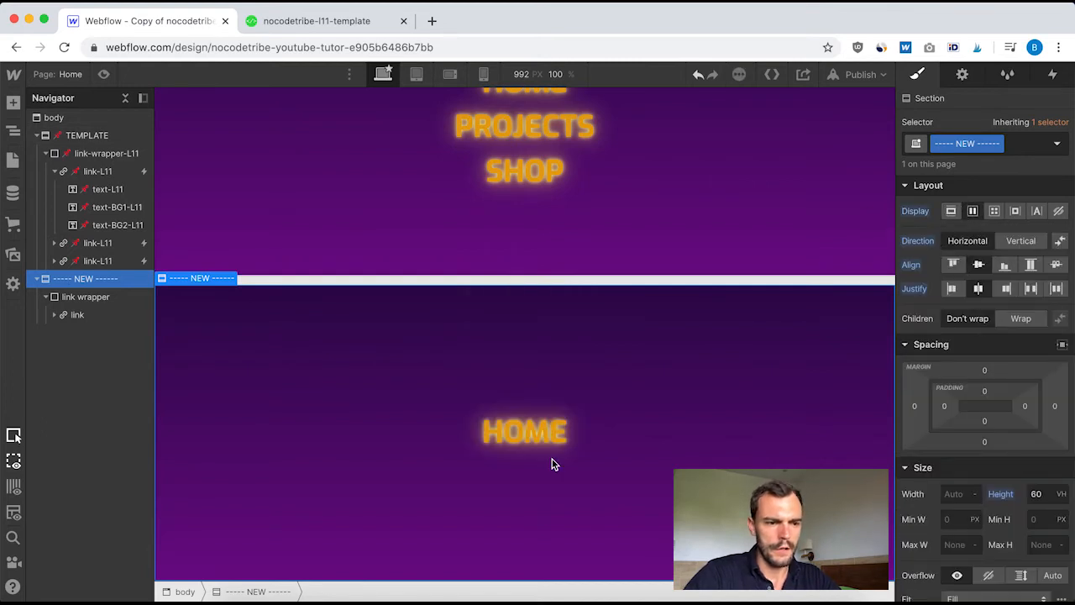
# Duplicate the HOME link block twice inside the new section's link wrapper
pyautogui.click(78, 315)
pyautogui.scroll(2, 395, 404)
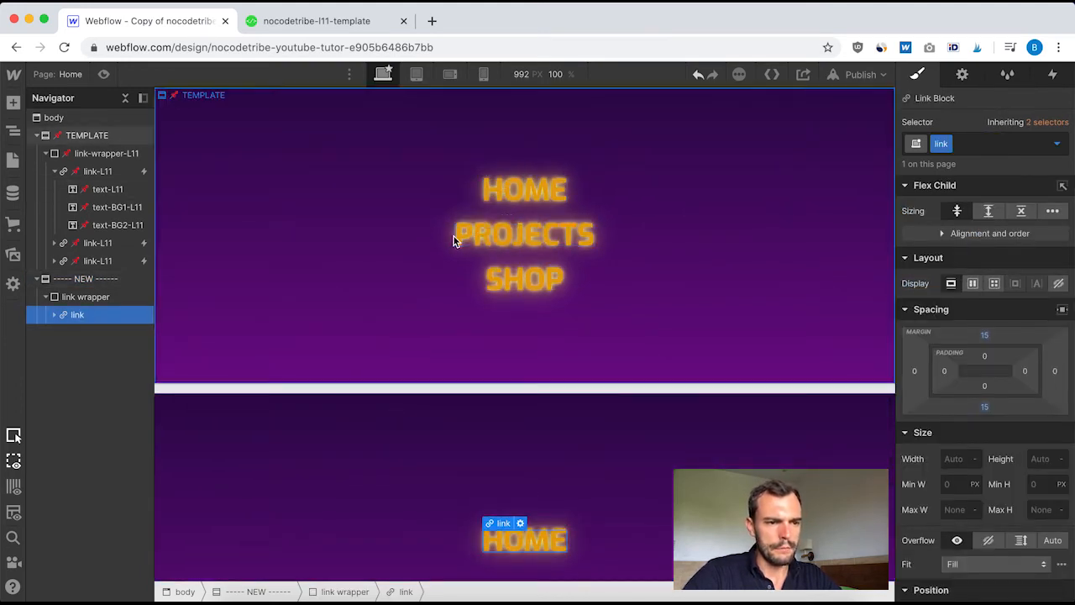
pyautogui.scroll(-3, 530, 372)
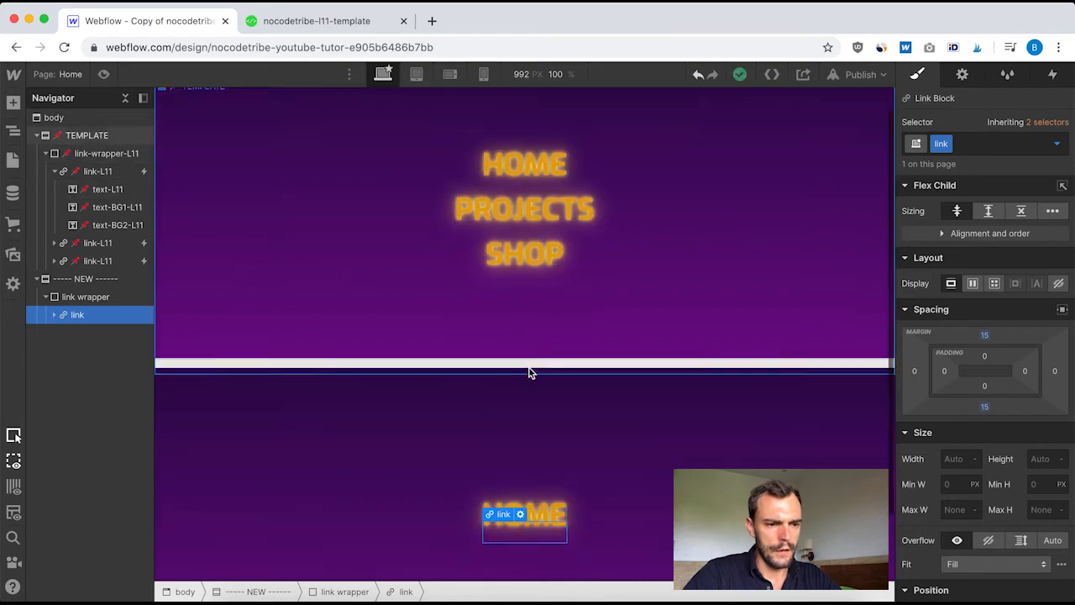
pyautogui.scroll(2, 536, 148)
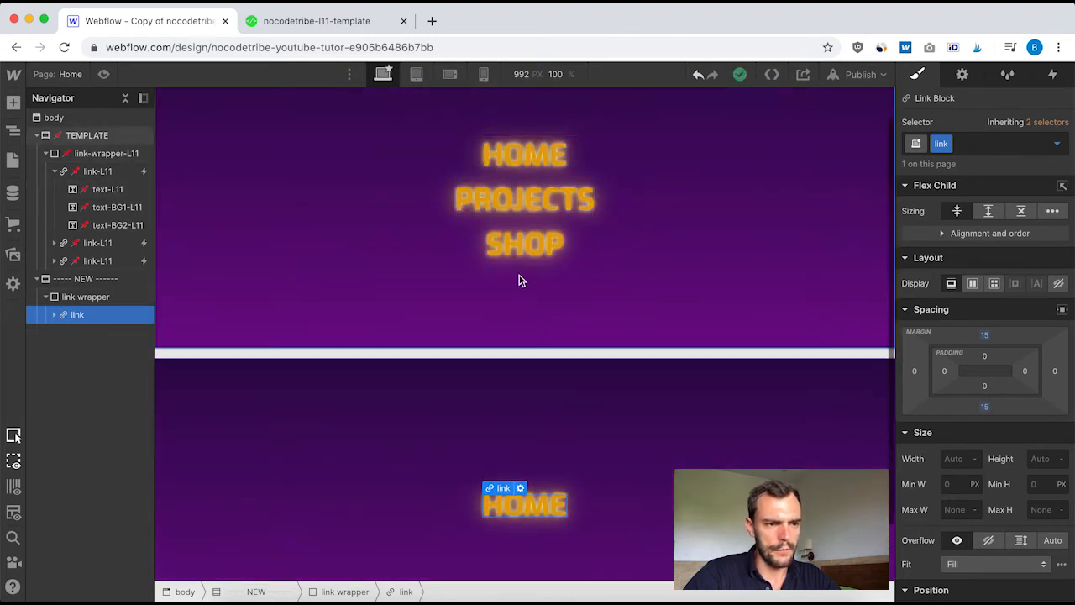
pyautogui.scroll(-2, 559, 468)
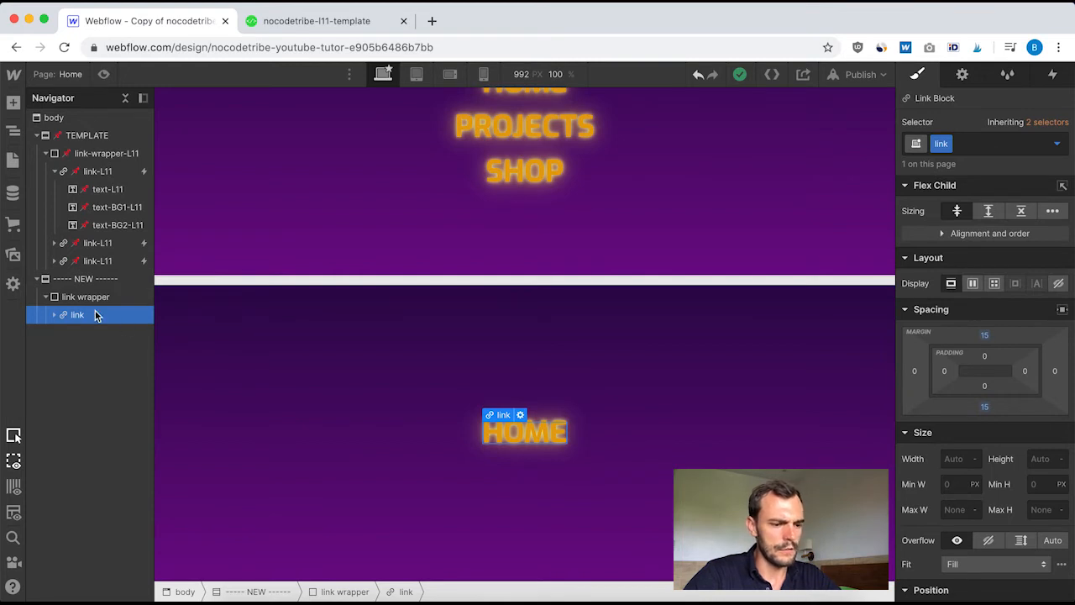
pyautogui.press('super+d')
pyautogui.press('super+d')
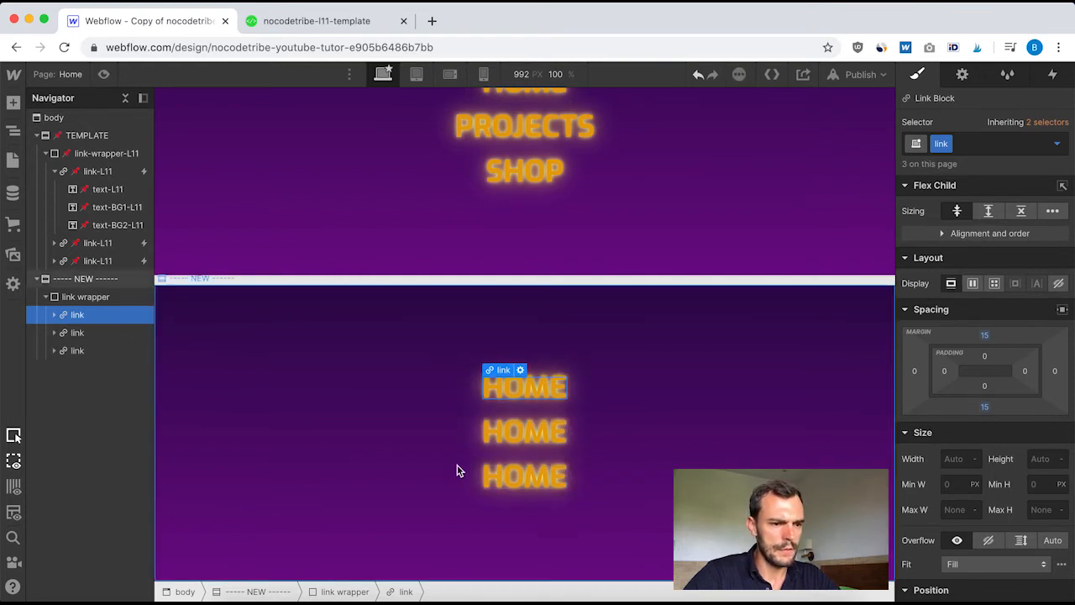
# Change the front text of the second link block in the new section to PROJECTS
pyautogui.click(521, 441)
pyautogui.scroll(1, 579, 416)
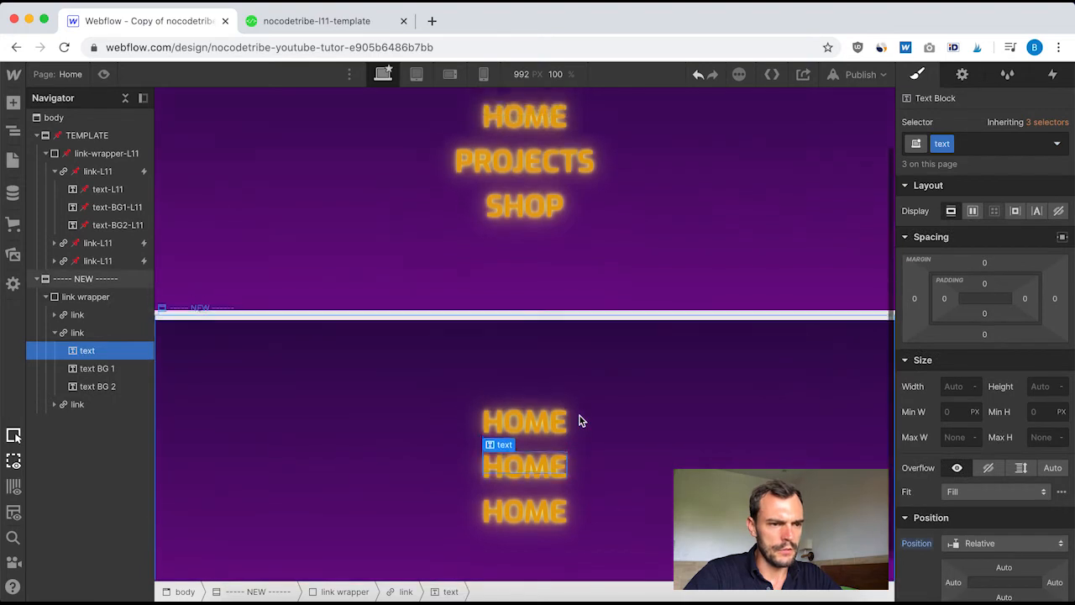
pyautogui.doubleClick(520, 468)
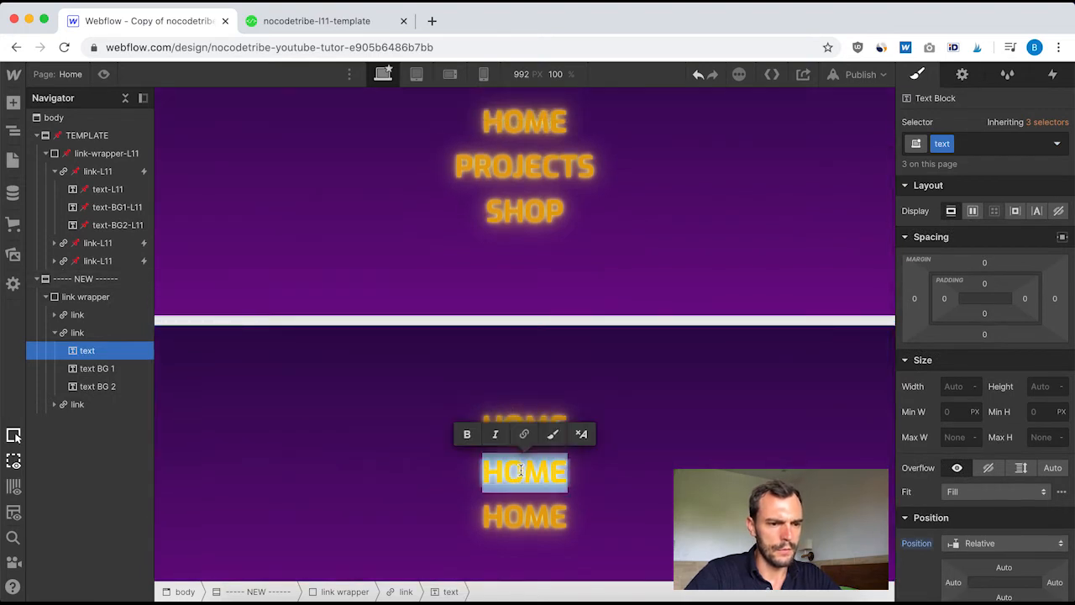
pyautogui.write('PORJECTS')
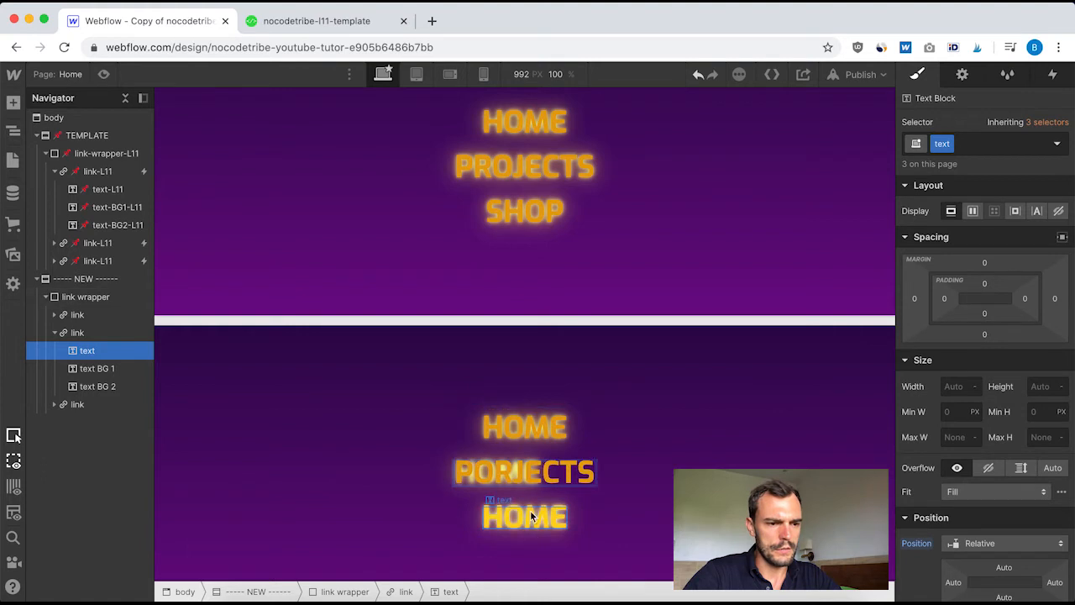
pyautogui.click(512, 466)
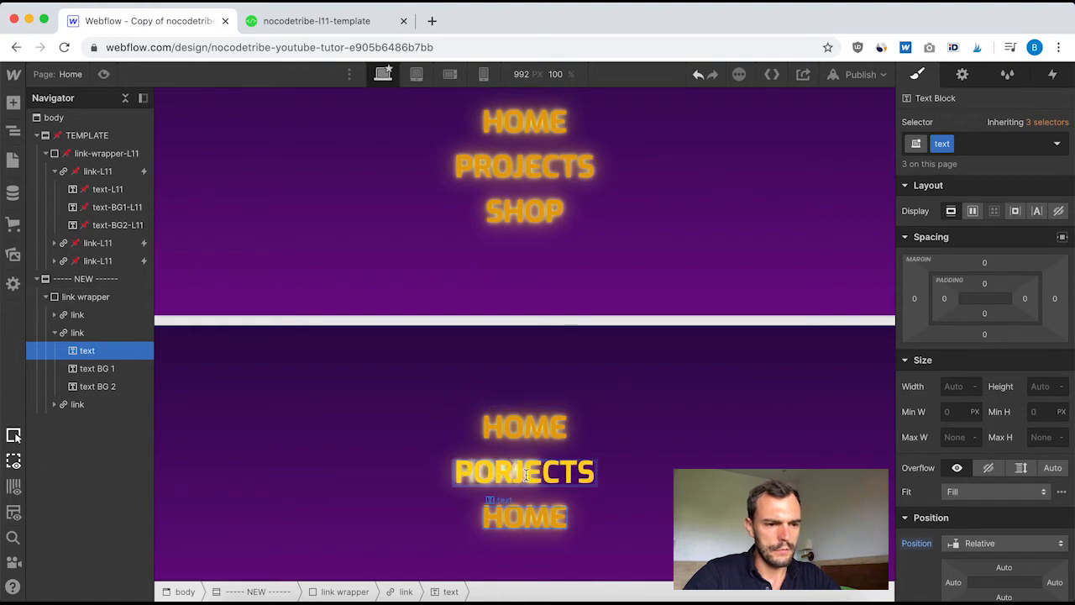
pyautogui.press('BackSpace')
pyautogui.press('BackSpace')
pyautogui.write('RO')
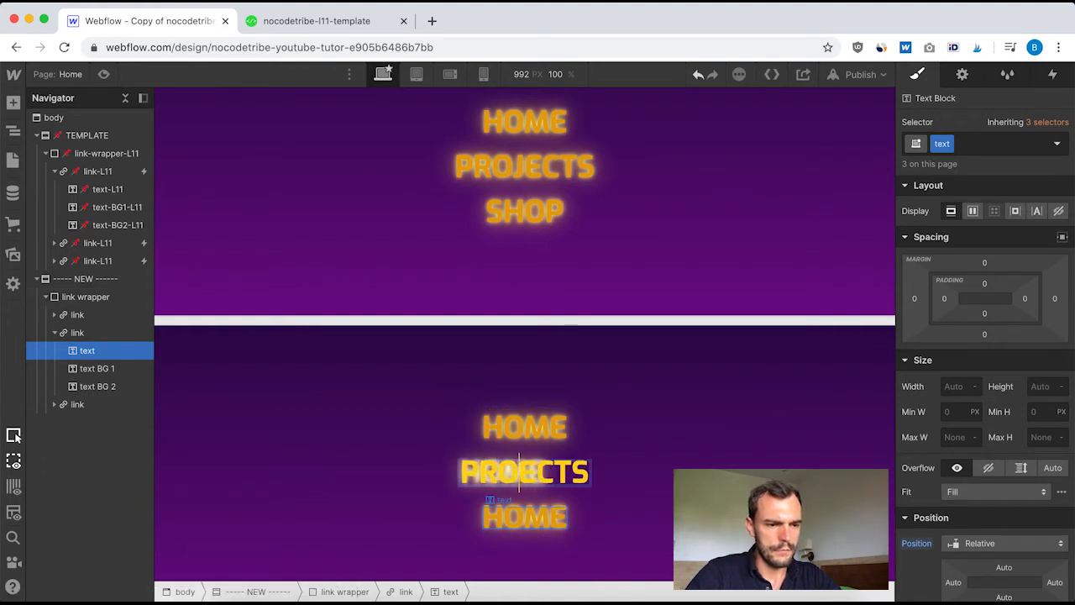
pyautogui.write('J')
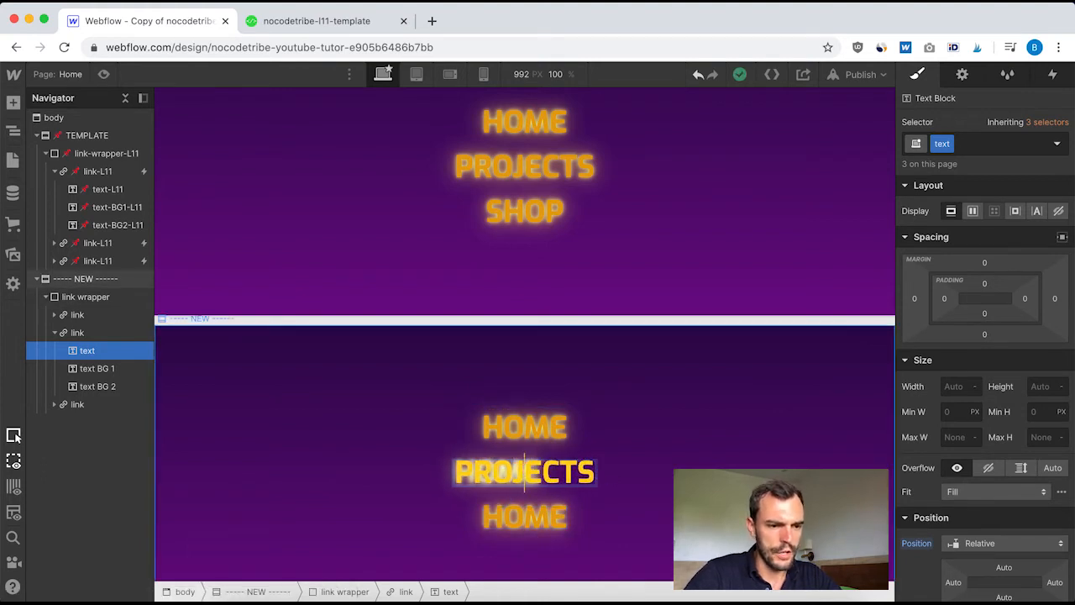
# Change the front text of the third link block in the new section to SHOP
pyautogui.click(521, 525)
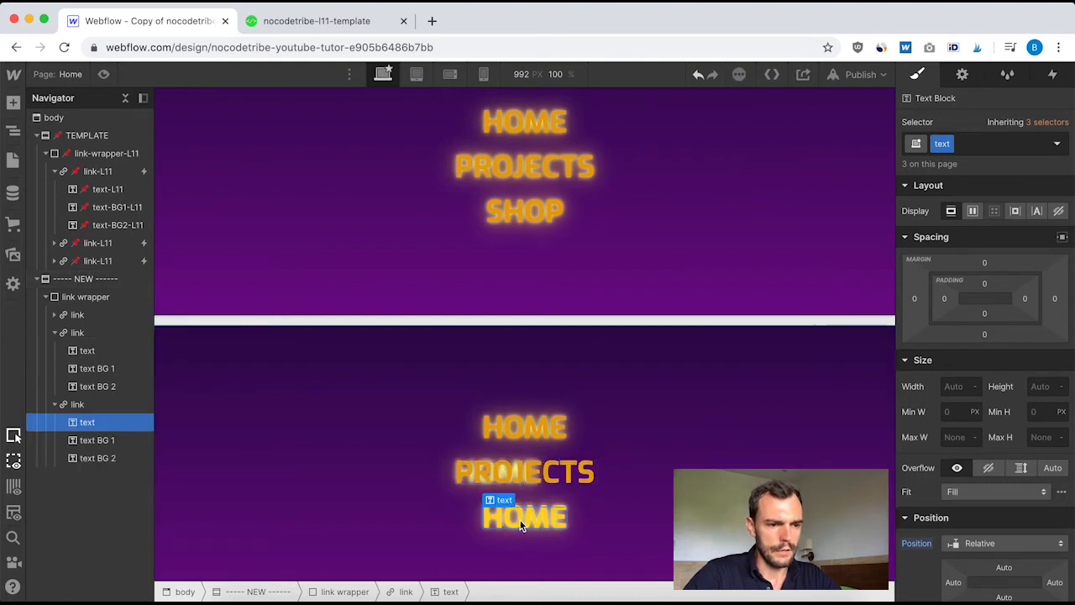
pyautogui.doubleClick(521, 520)
pyautogui.write('SHOP')
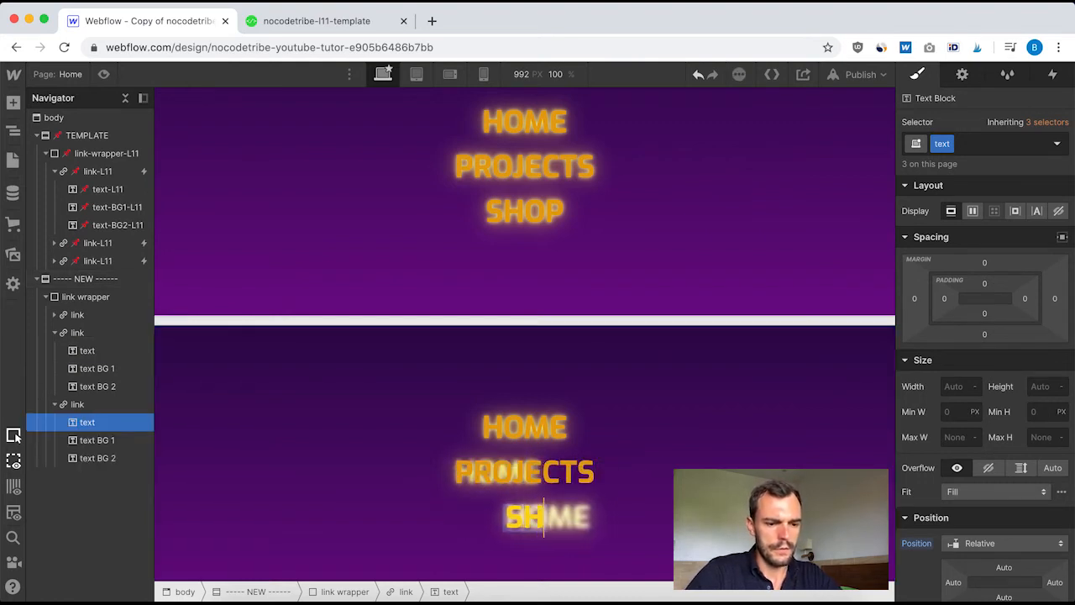
pyautogui.click(660, 408)
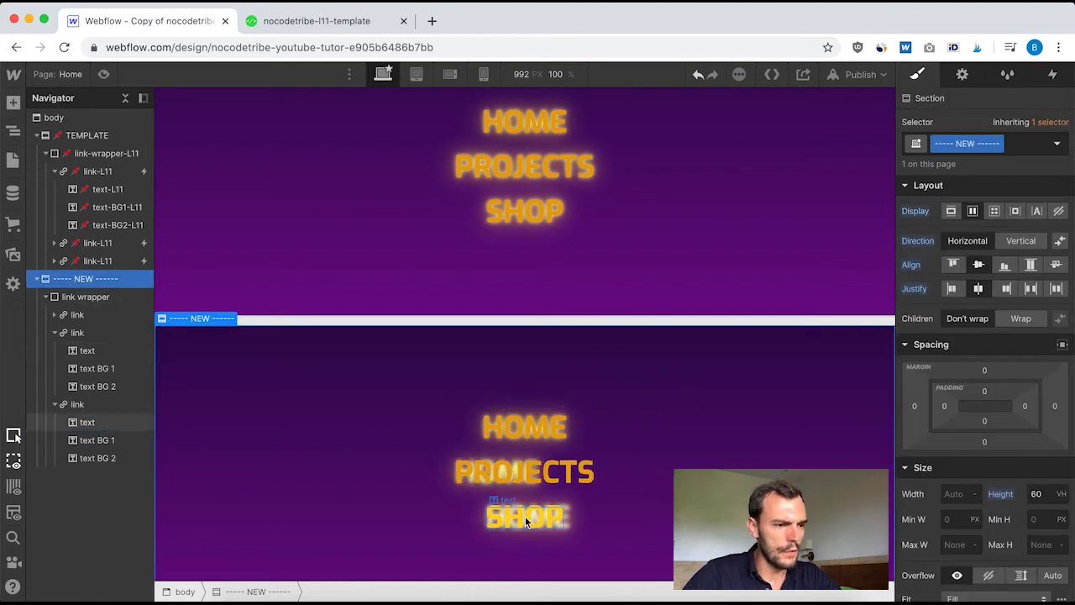
# Hide the front text layers of the new section's links by setting the text class's display to none
pyautogui.click(53, 314)
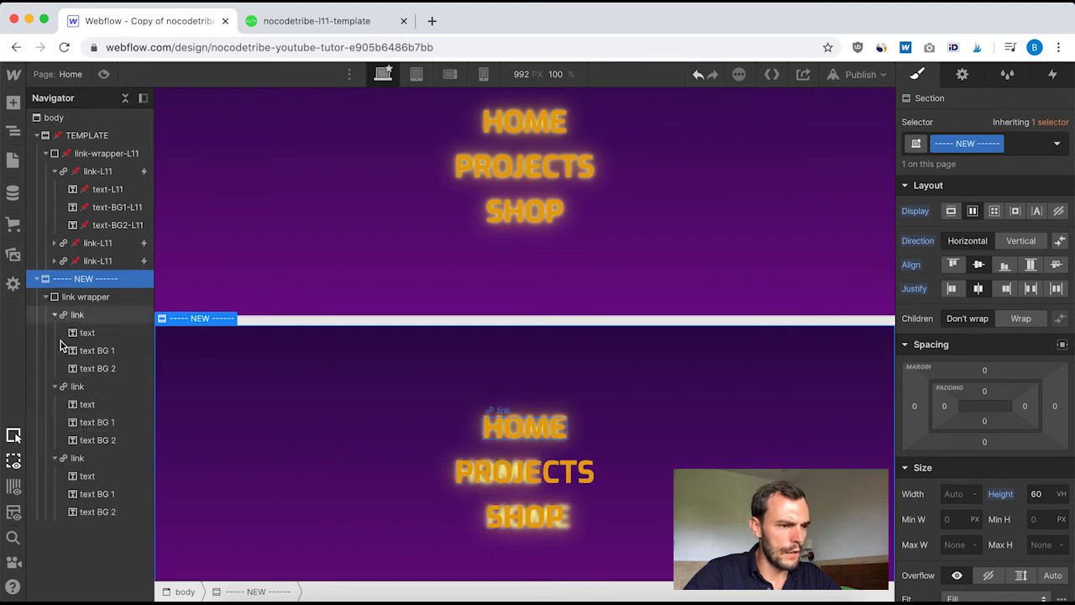
pyautogui.click(95, 406)
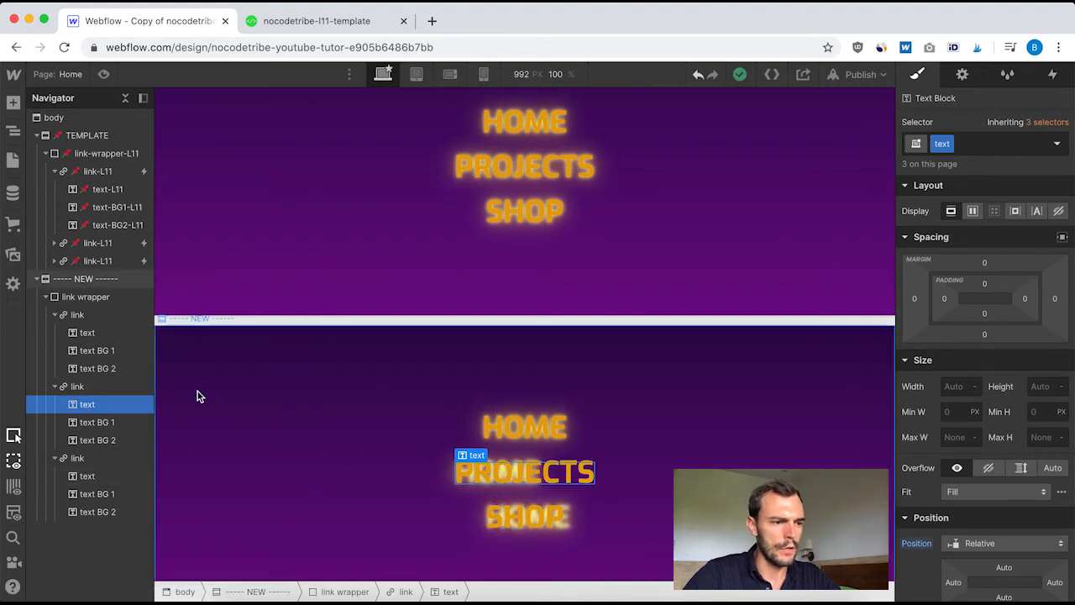
pyautogui.click(94, 426)
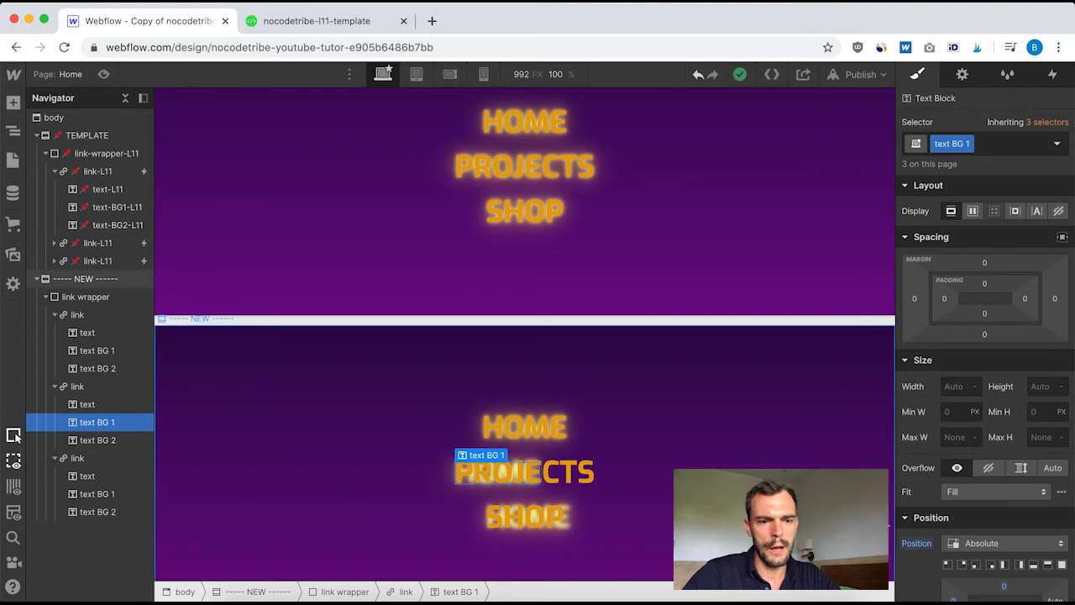
pyautogui.scroll(-2, 983, 531)
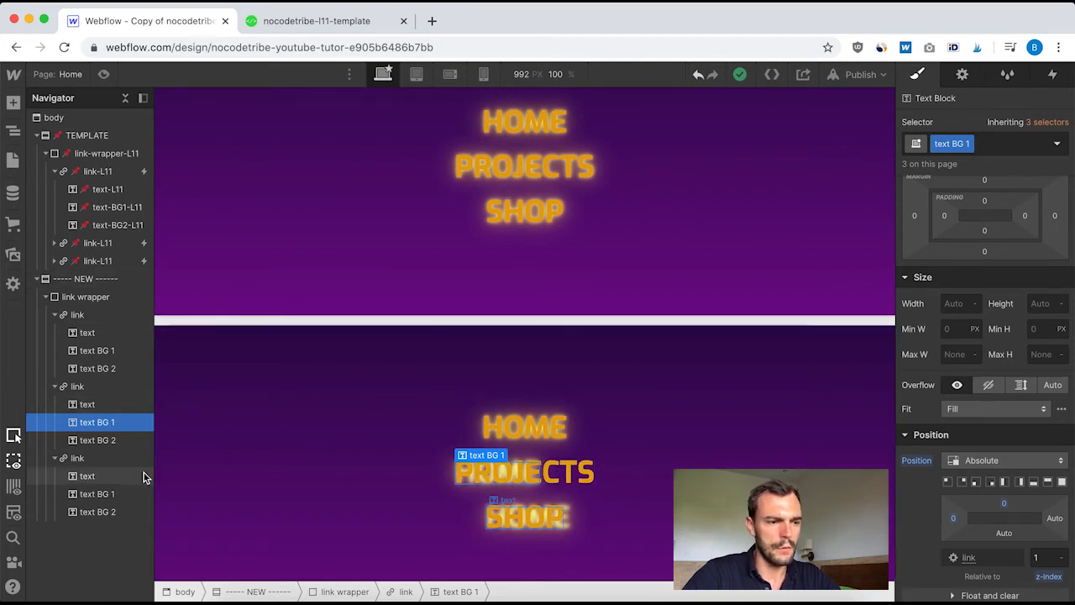
pyautogui.click(86, 406)
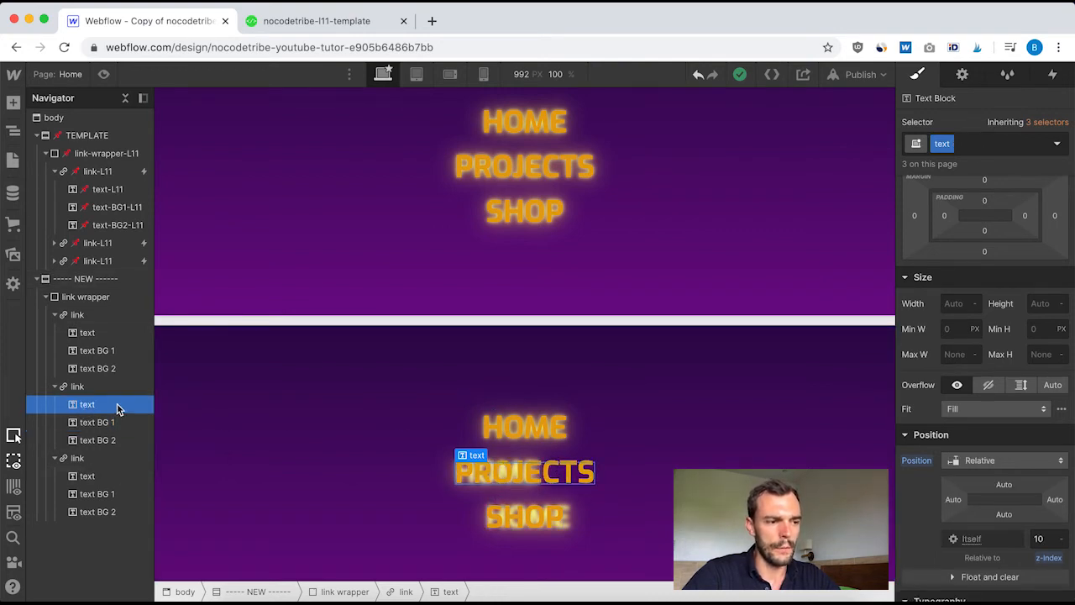
pyautogui.click(91, 335)
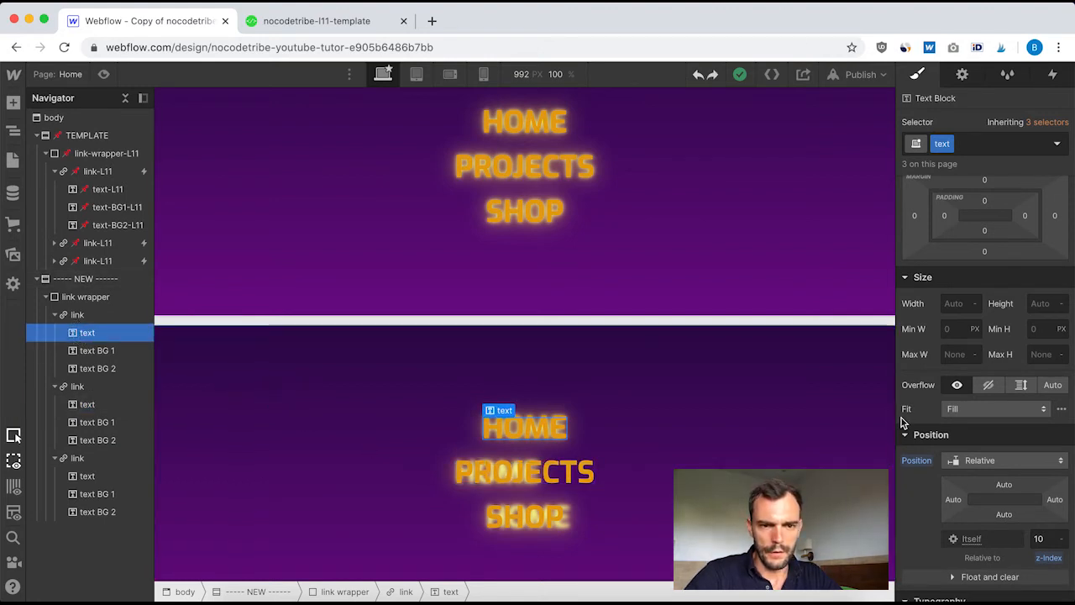
pyautogui.scroll(2, 993, 358)
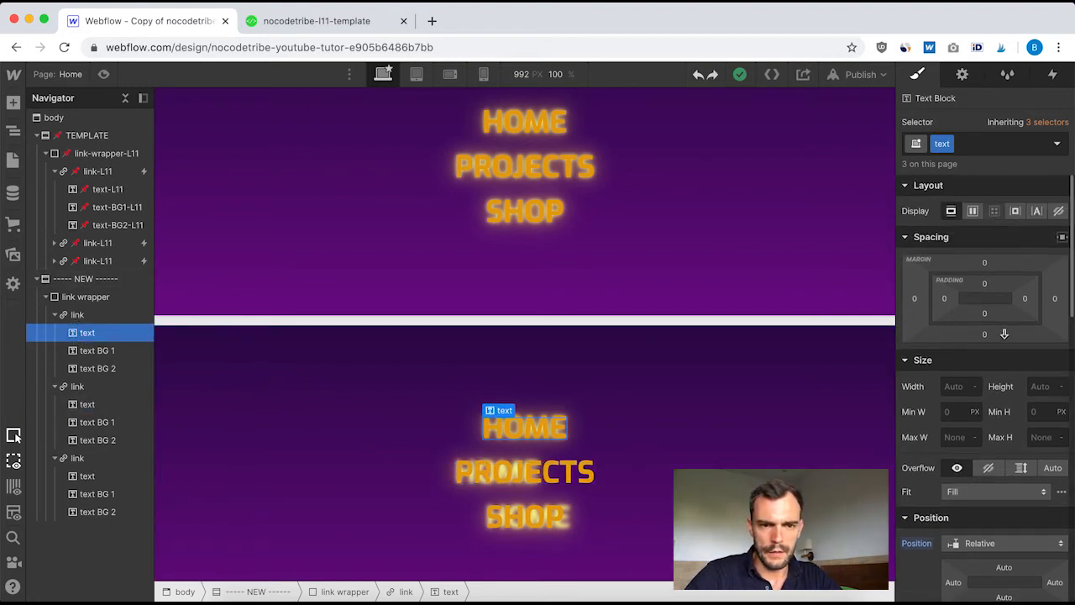
pyautogui.click(1059, 211)
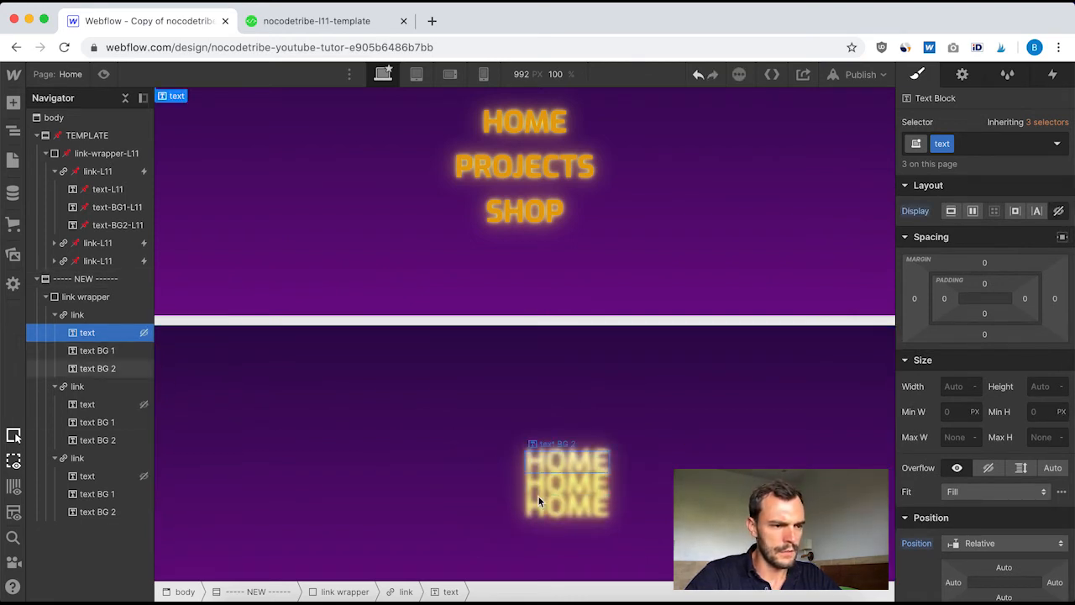
# Change the text BG 2 layer of the second link block in the new section to PROJECTS
pyautogui.click(580, 484)
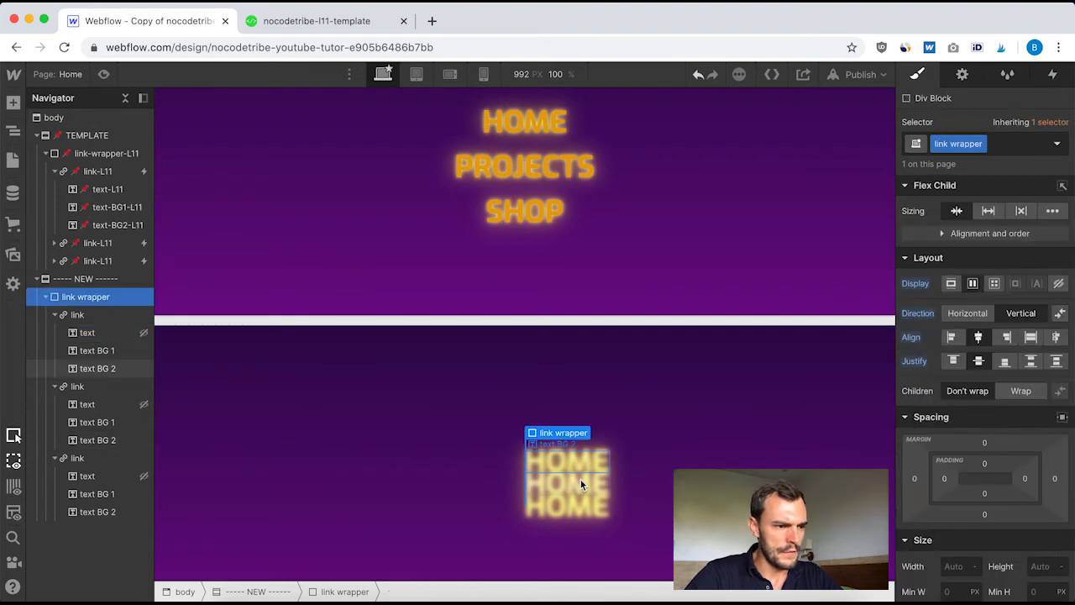
pyautogui.click(570, 490)
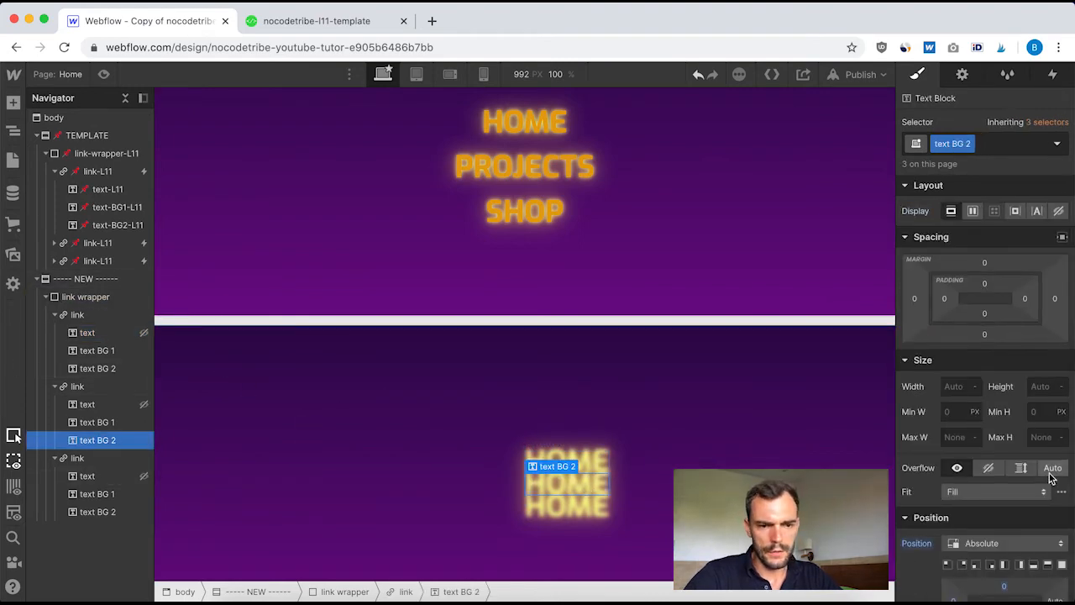
pyautogui.scroll(-3, 1050, 477)
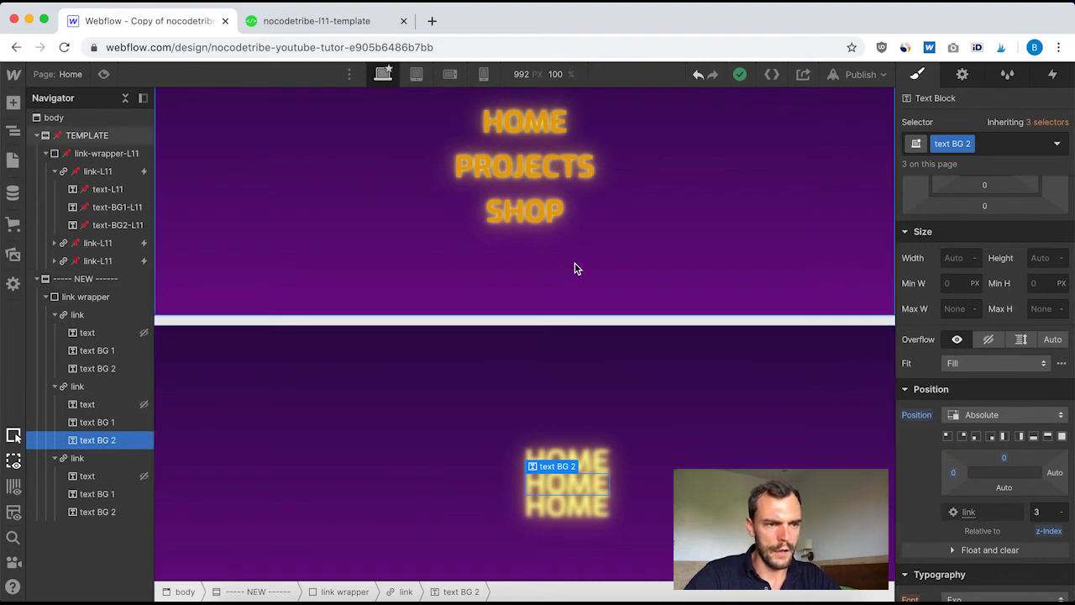
pyautogui.doubleClick(566, 484)
pyautogui.write('PROJECTS')
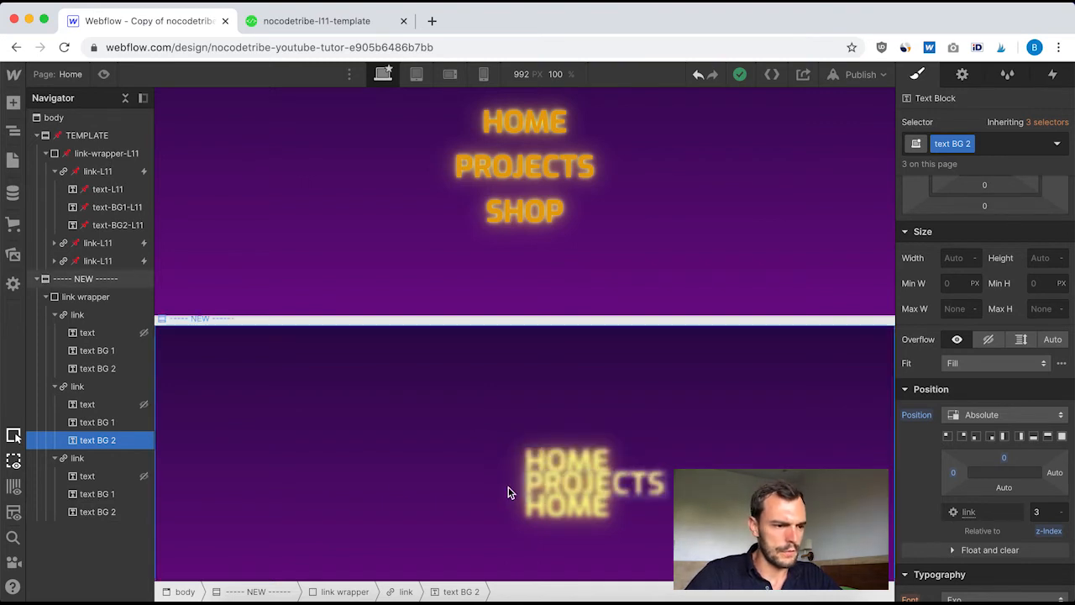
# Change the text BG 2 layer of the third link block in the new section to SHOP
pyautogui.click(563, 514)
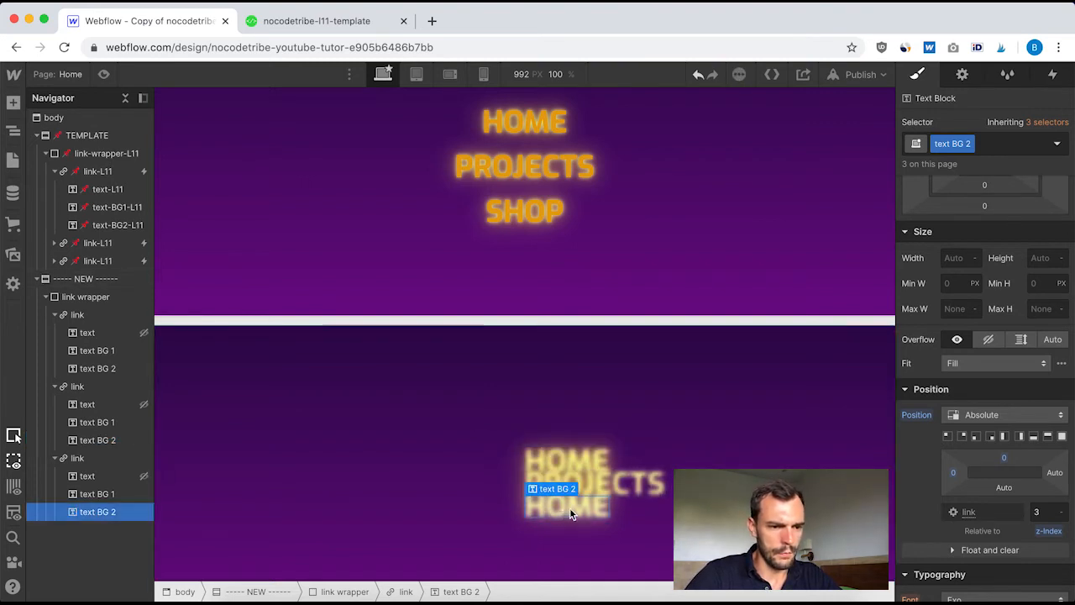
pyautogui.doubleClick(564, 511)
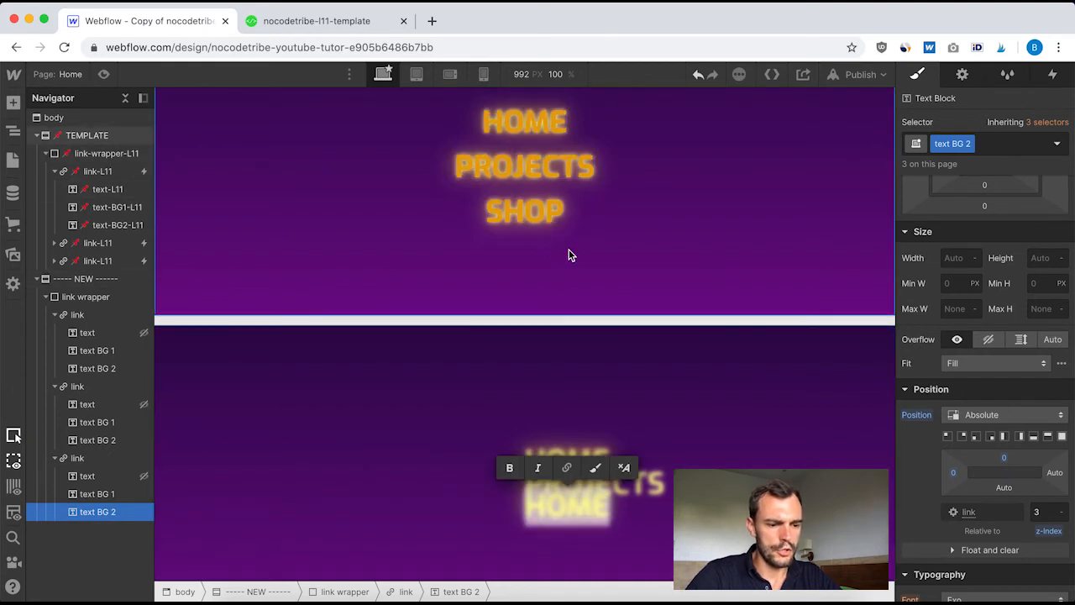
pyautogui.write('SHOP')
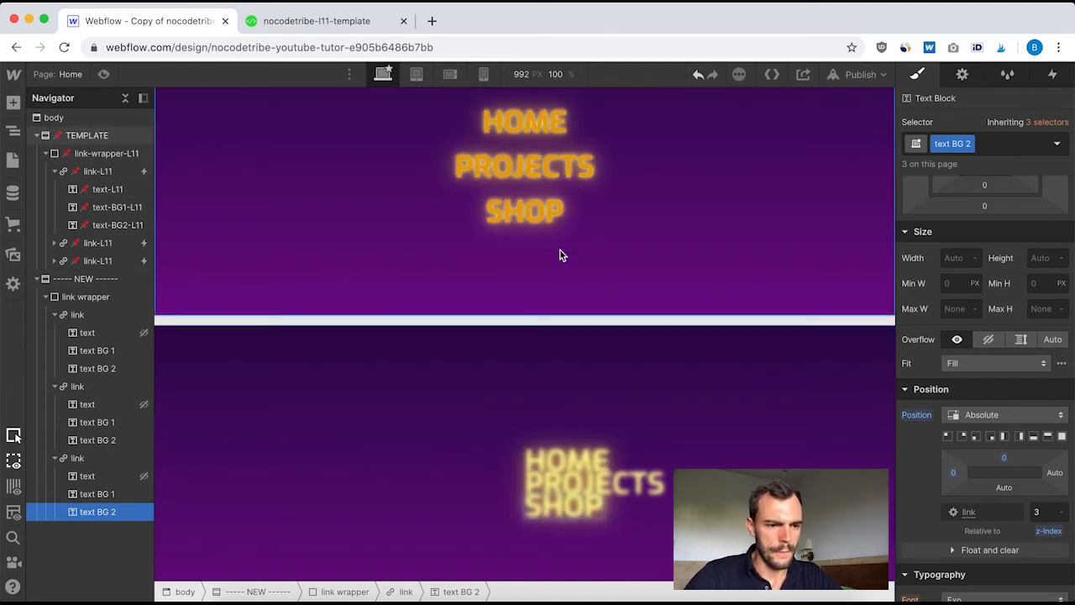
pyautogui.click(107, 495)
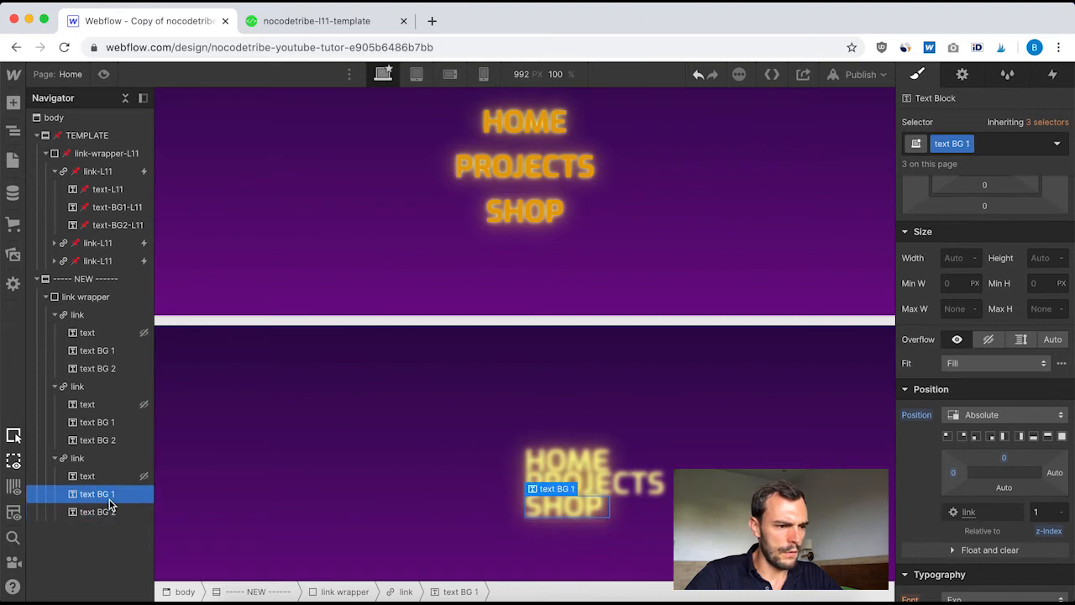
pyautogui.scroll(3, 995, 339)
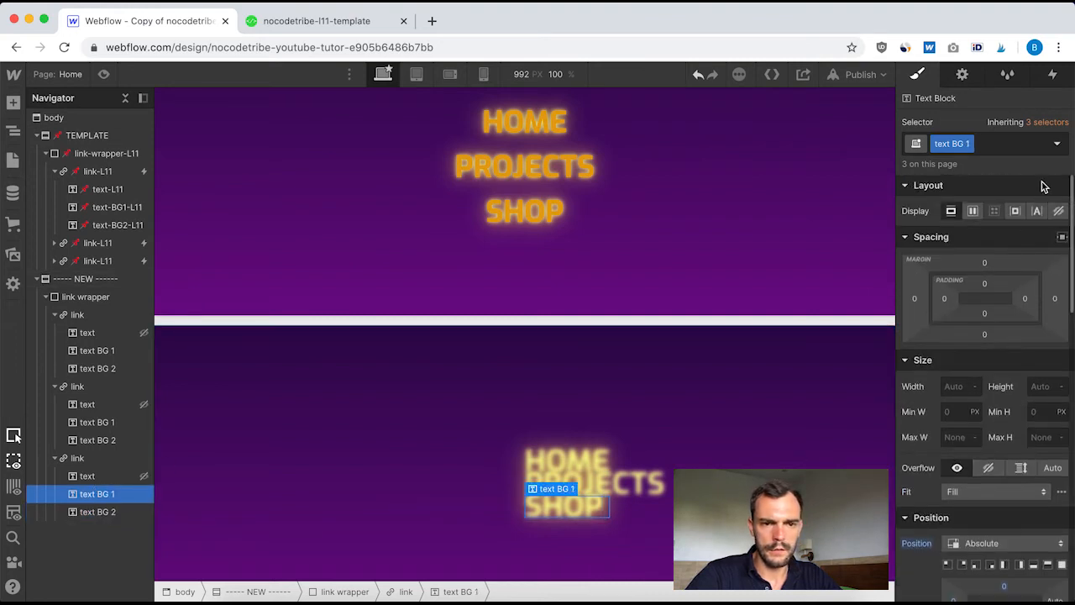
pyautogui.click(1059, 210)
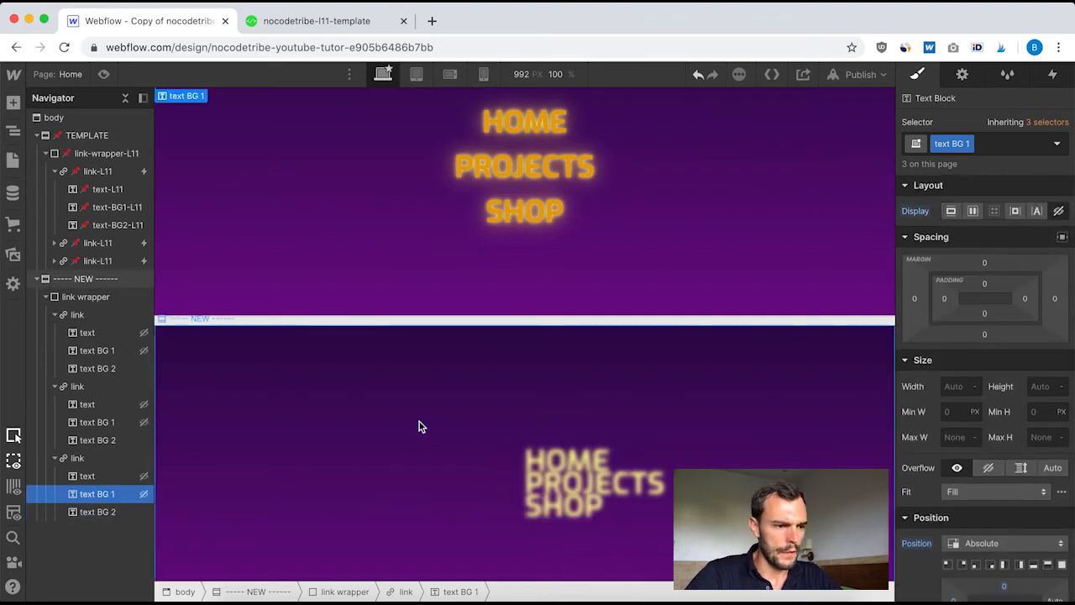
pyautogui.click(565, 487)
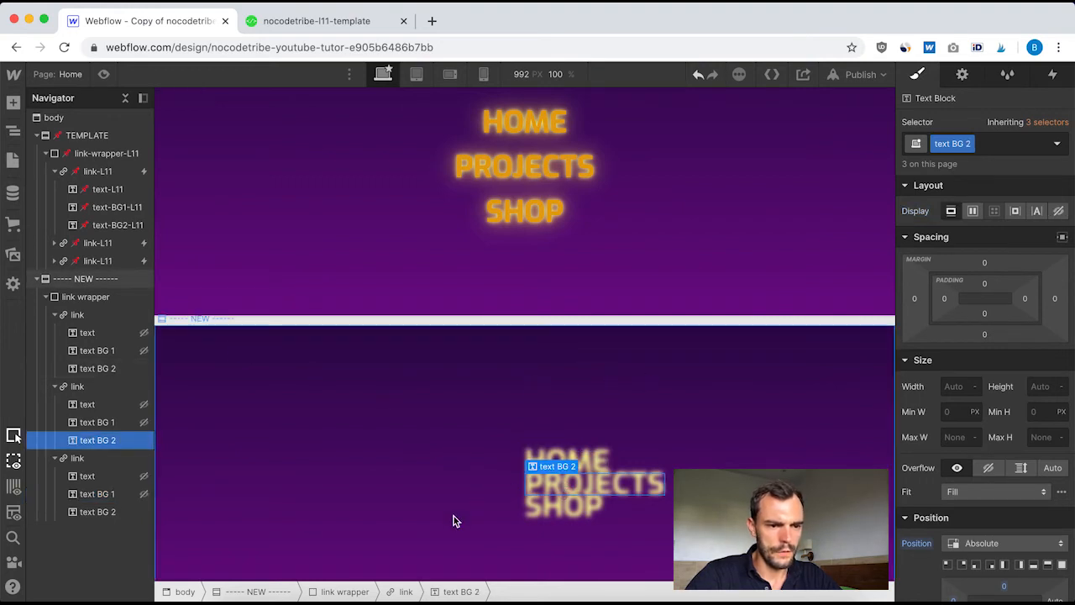
pyautogui.press('super+z')
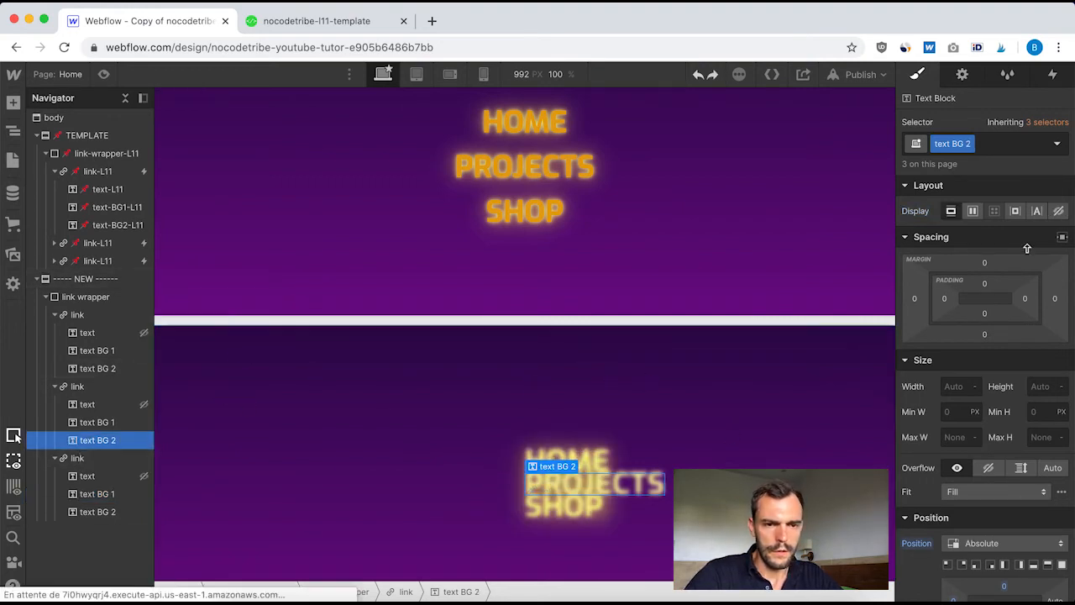
# Hide the text BG 2 layers with display none and change the second link block's text BG 1 to PROJECTS
pyautogui.click(108, 510)
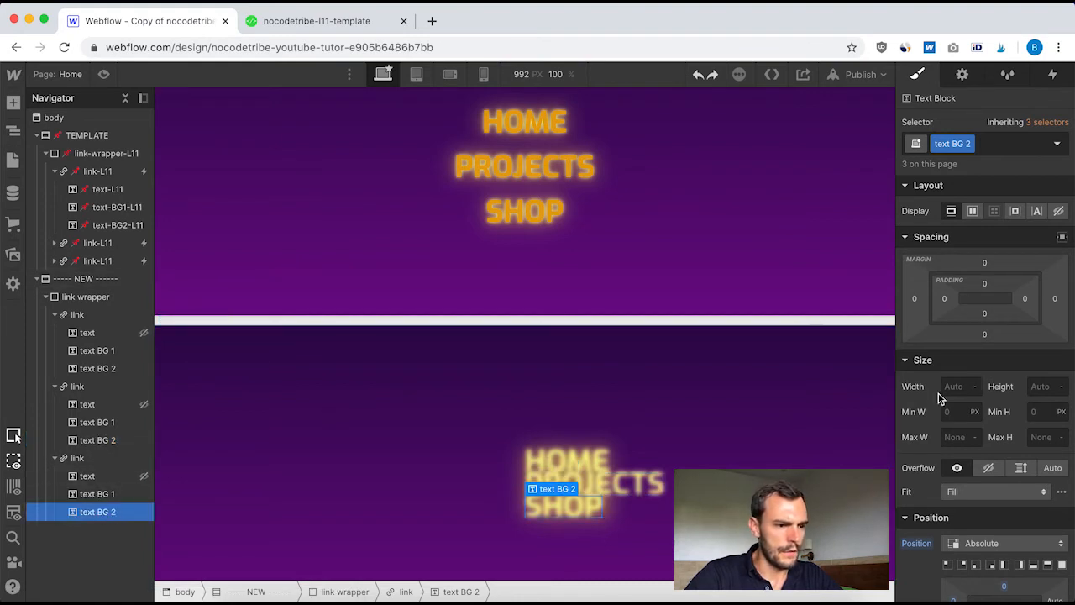
pyautogui.click(1058, 211)
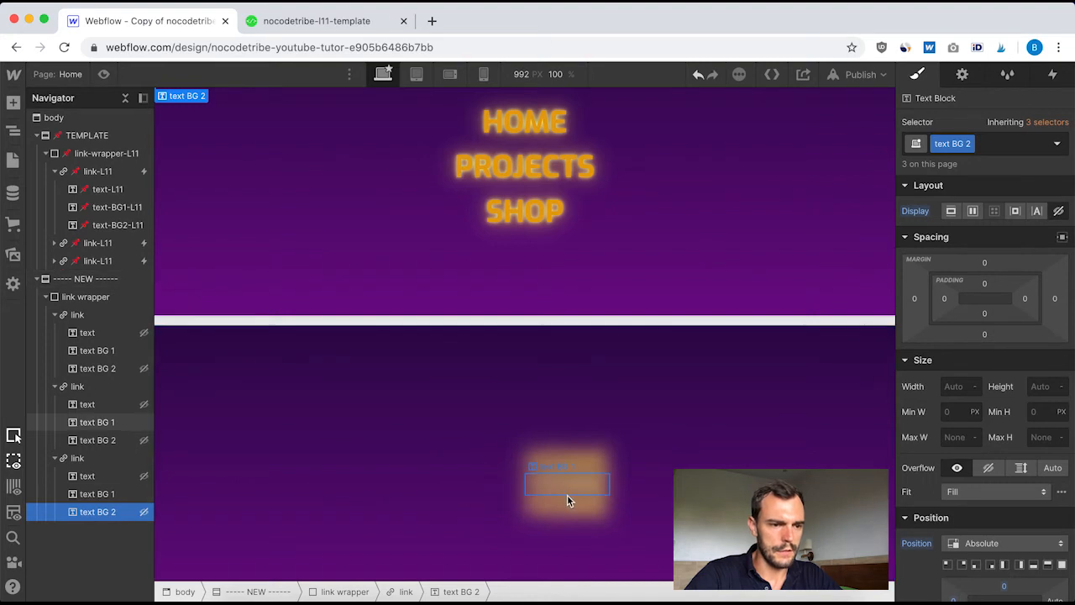
pyautogui.click(552, 489)
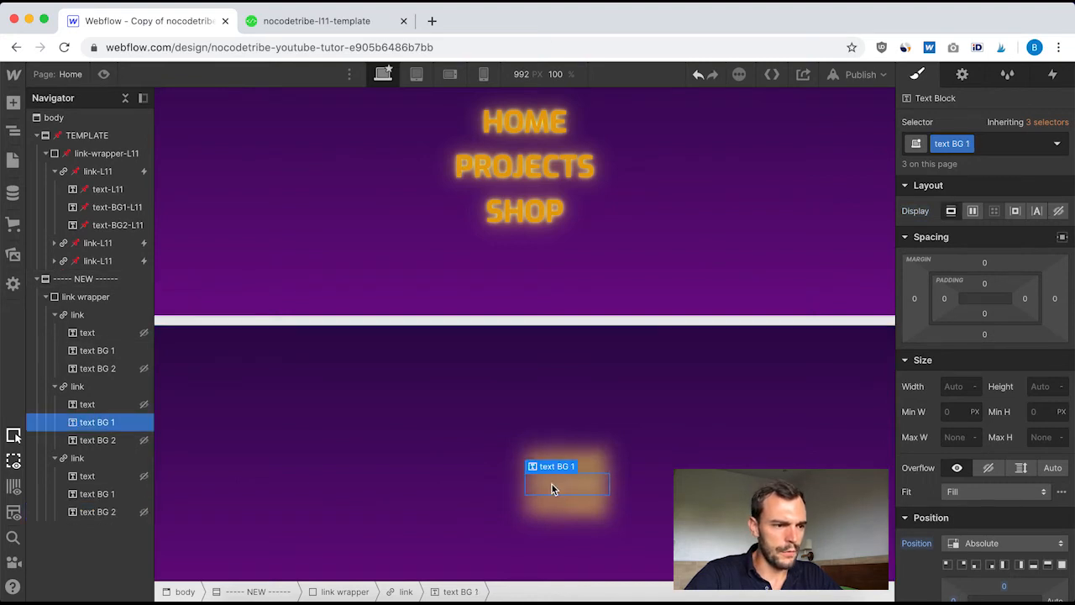
pyautogui.doubleClick(559, 489)
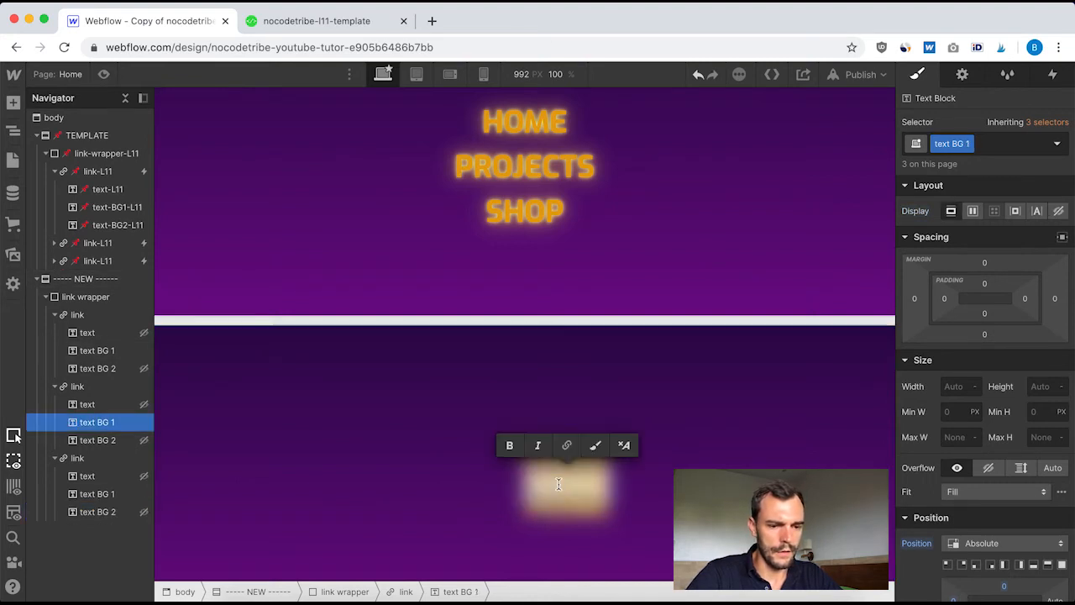
pyautogui.write('contact')
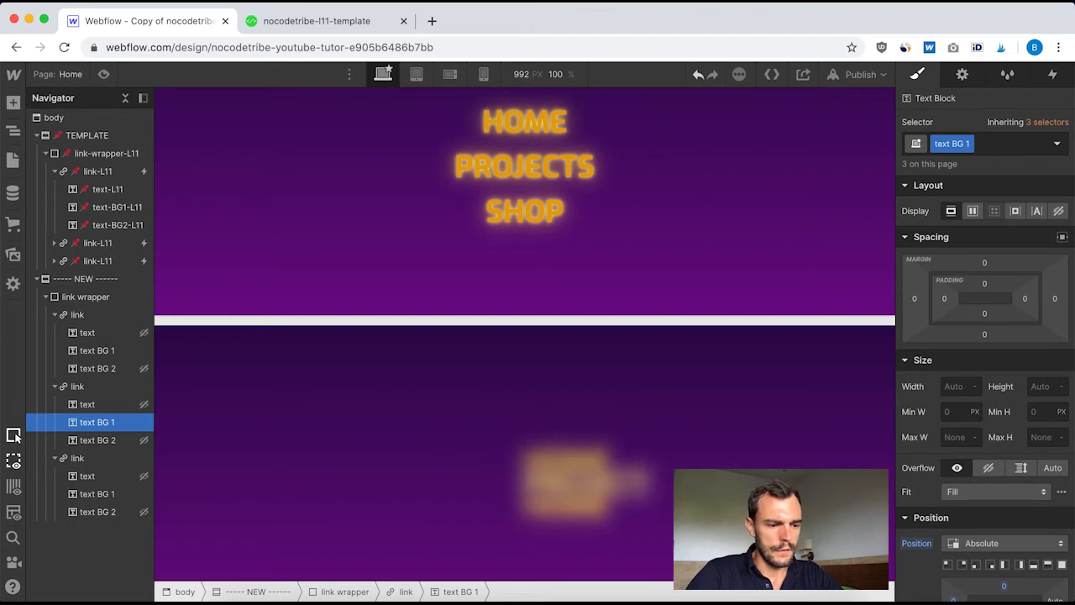
# Change the text BG 1 layer of the third link block in the new section to SHOP
pyautogui.click(99, 494)
pyautogui.doubleClick(576, 508)
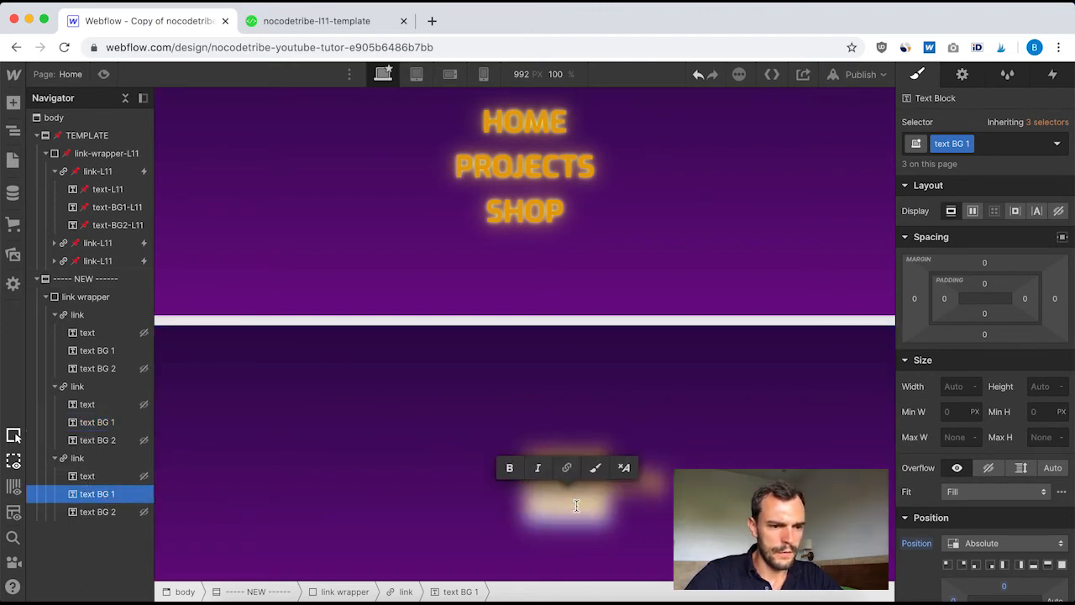
pyautogui.press('Escape')
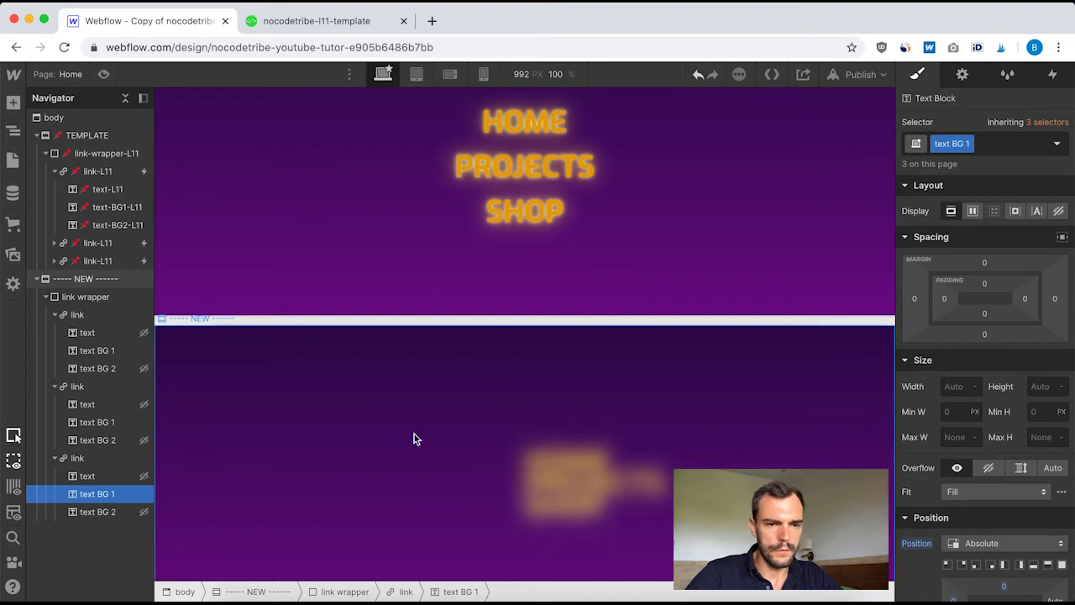
# Reset the display setting of the text BG 2 and front text classes to show the hidden layers again
pyautogui.click(109, 512)
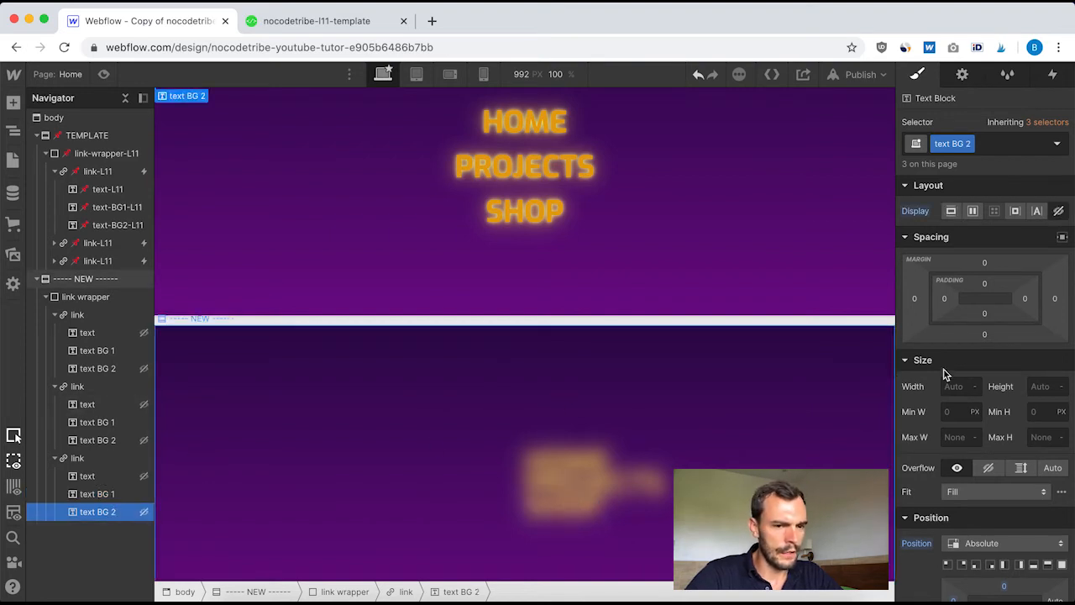
pyautogui.click(924, 214)
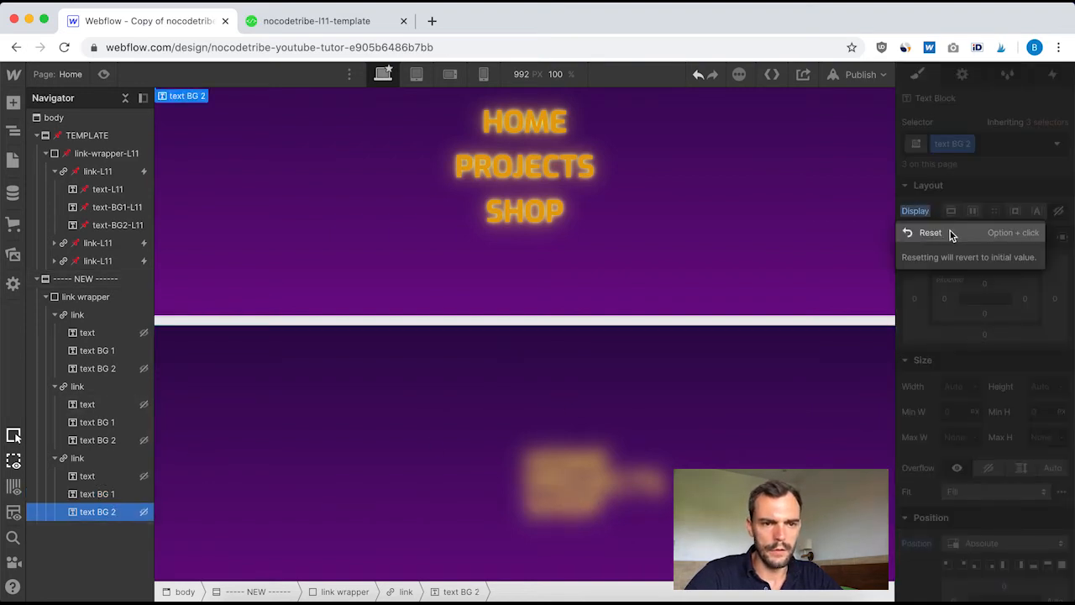
pyautogui.click(950, 233)
pyautogui.click(89, 476)
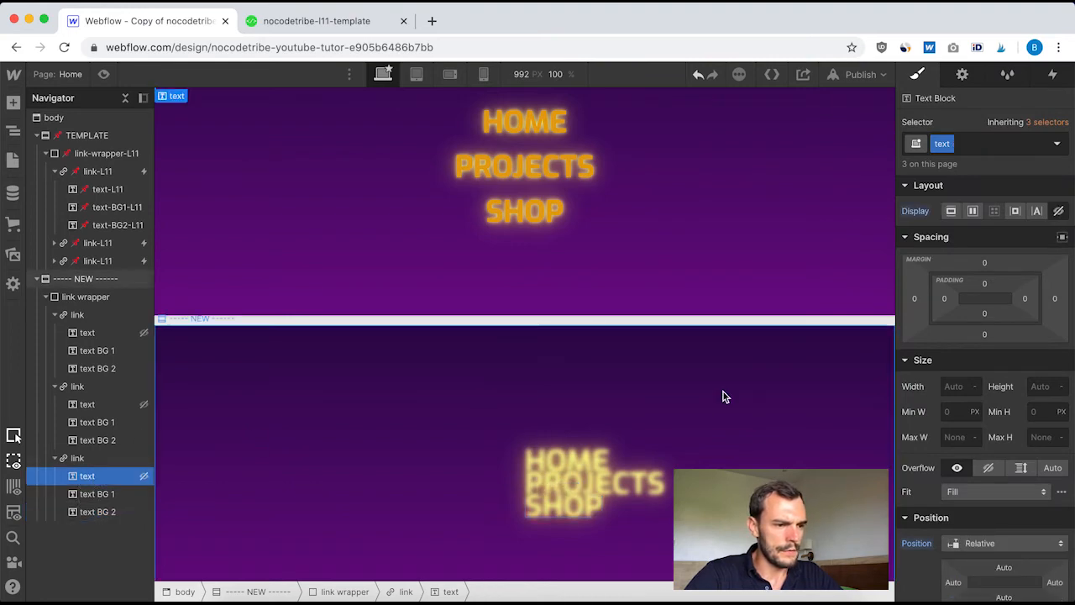
pyautogui.click(920, 213)
pyautogui.click(954, 239)
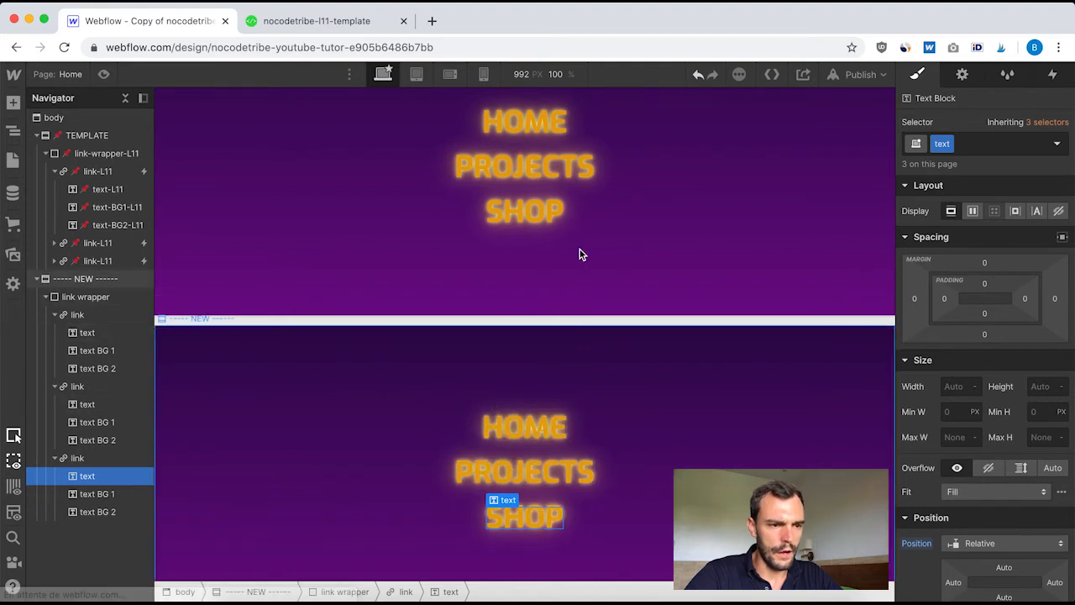
pyautogui.scroll(1, 704, 287)
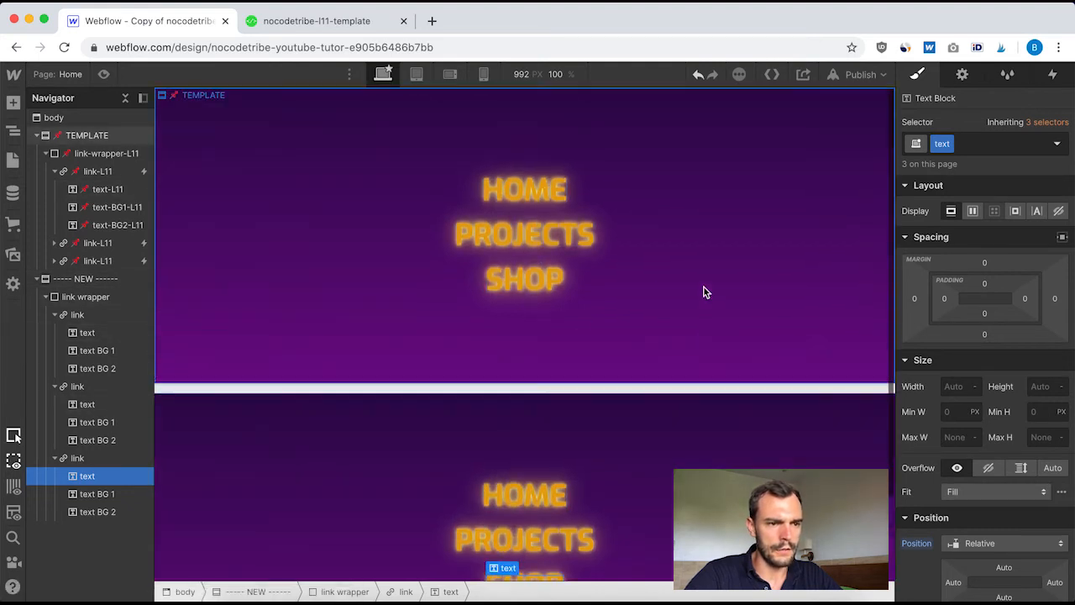
pyautogui.scroll(-1, 704, 287)
pyautogui.click(750, 456)
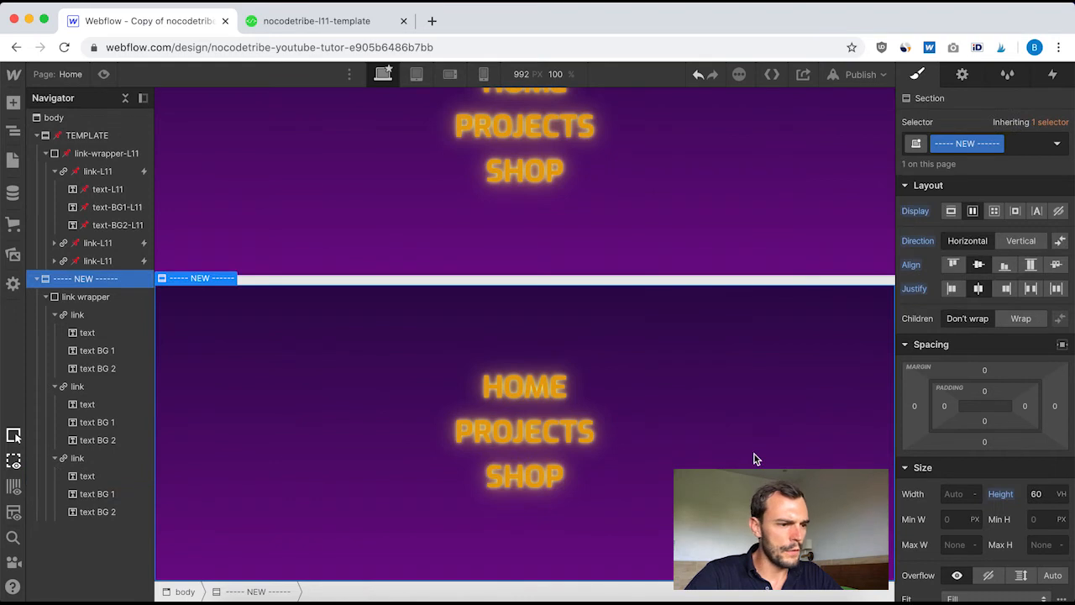
pyautogui.scroll(2, 362, 472)
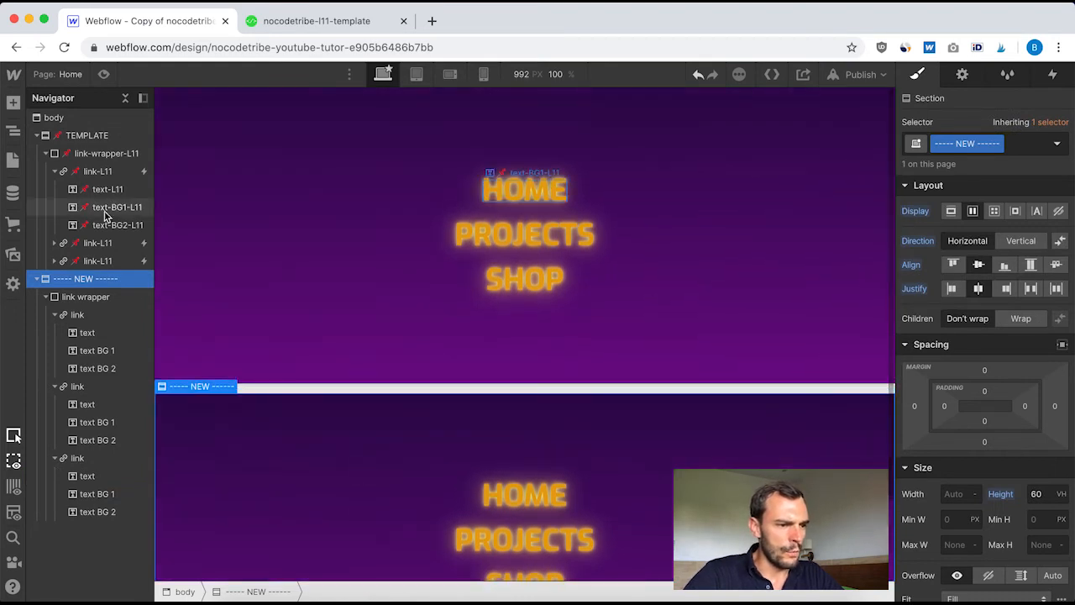
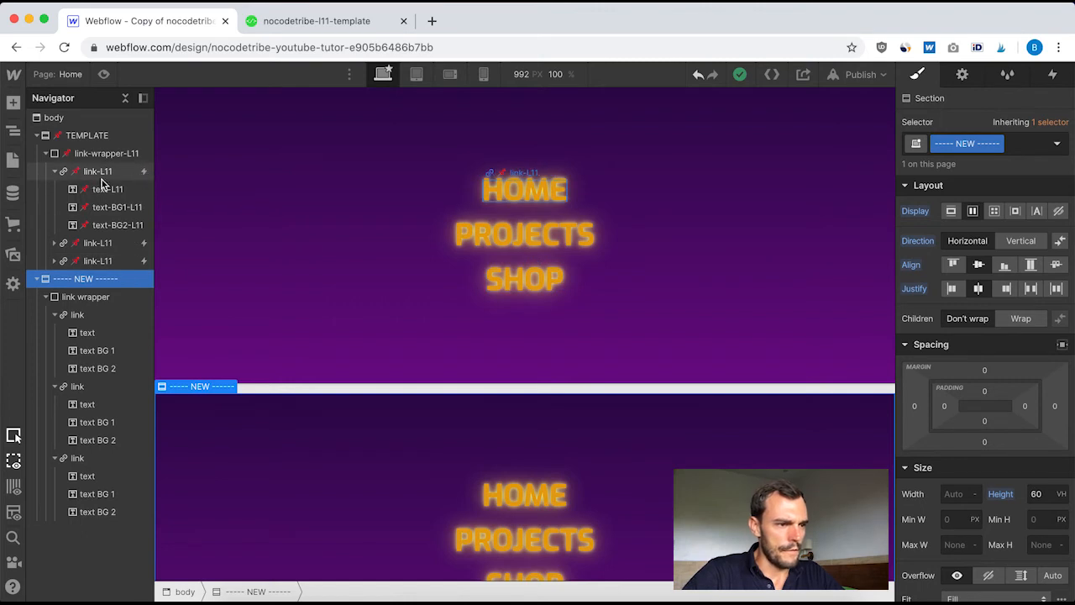
# Open the [L11] hover ON link animation from the mouse hover trigger of the template's first link block
pyautogui.click(55, 171)
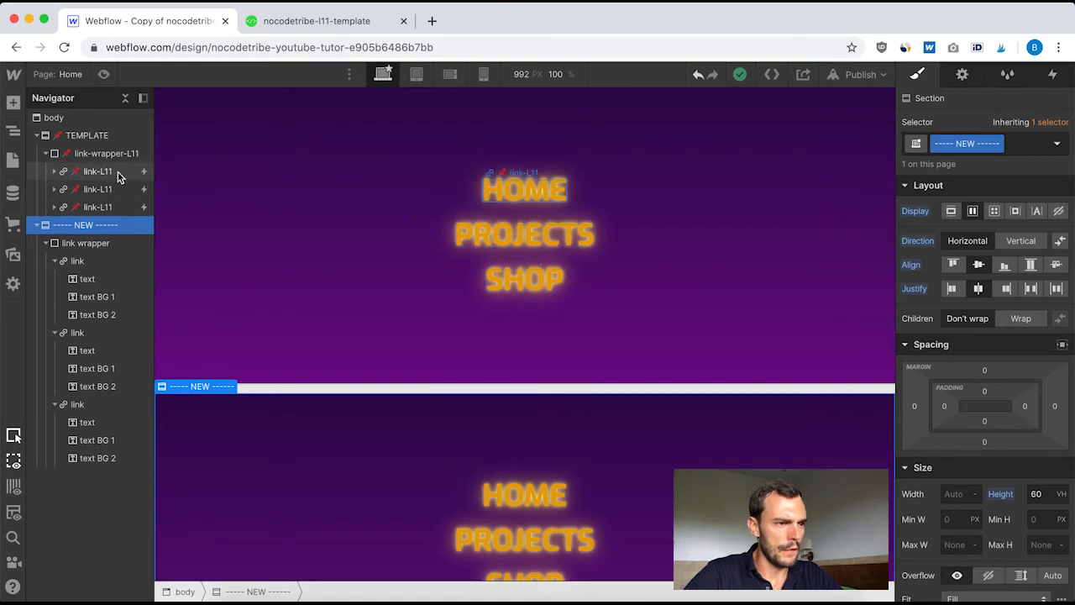
pyautogui.click(133, 172)
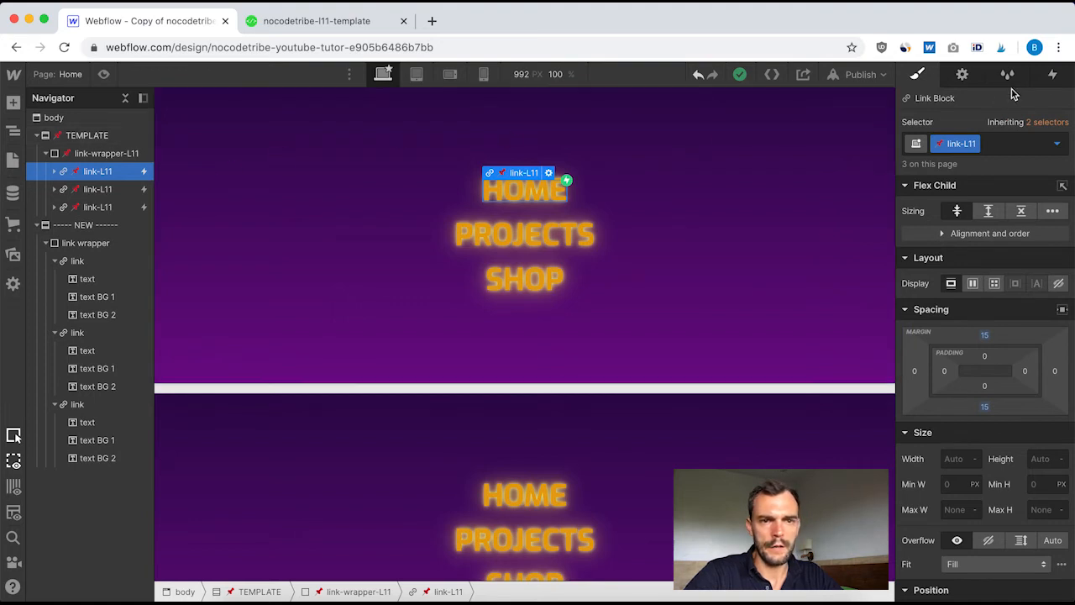
pyautogui.click(1052, 75)
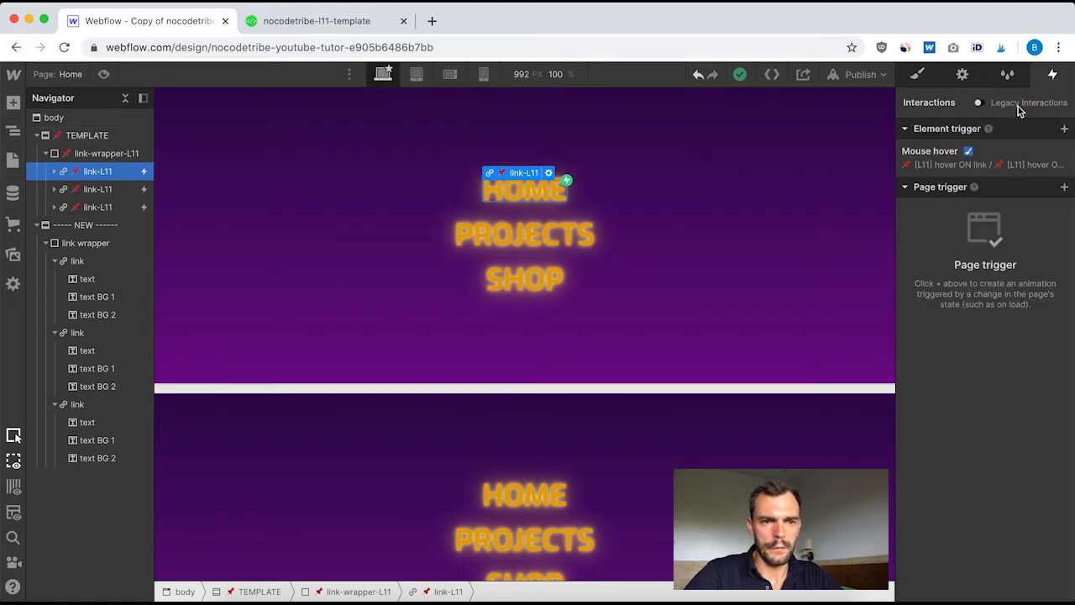
pyautogui.click(952, 162)
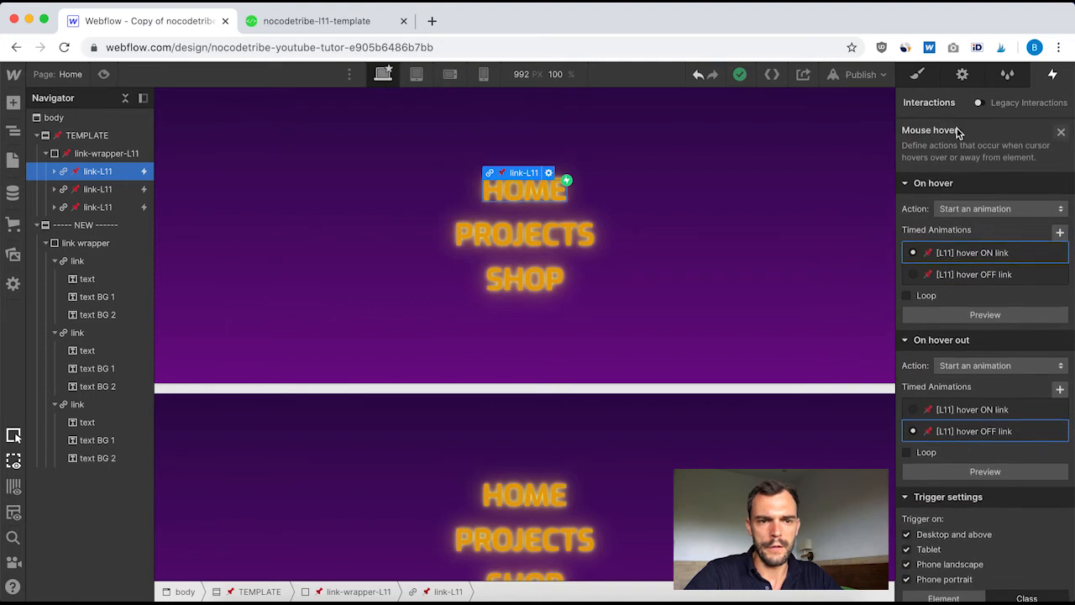
pyautogui.click(972, 253)
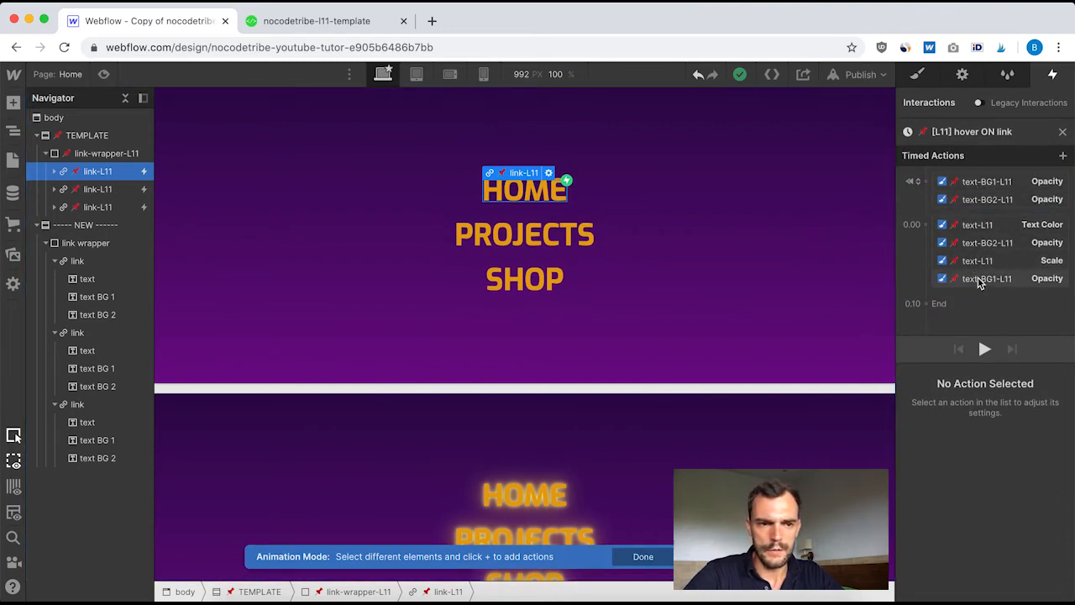
# Examine the initial-state opacity, text color, scale and opacity actions of the template's [L11] hover ON link animation, then leave it
pyautogui.click(957, 182)
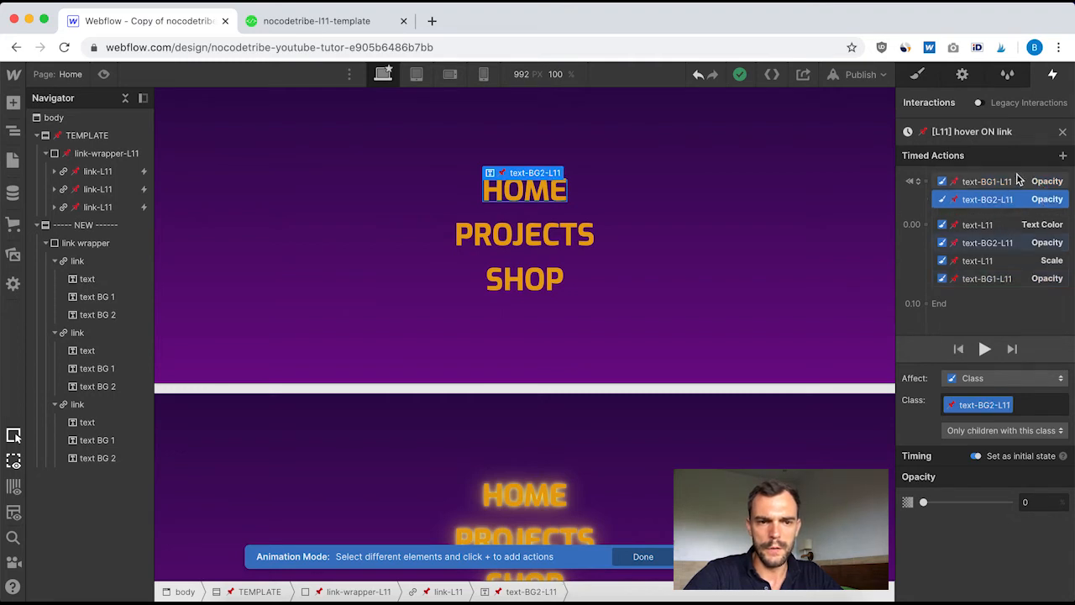
pyautogui.click(987, 202)
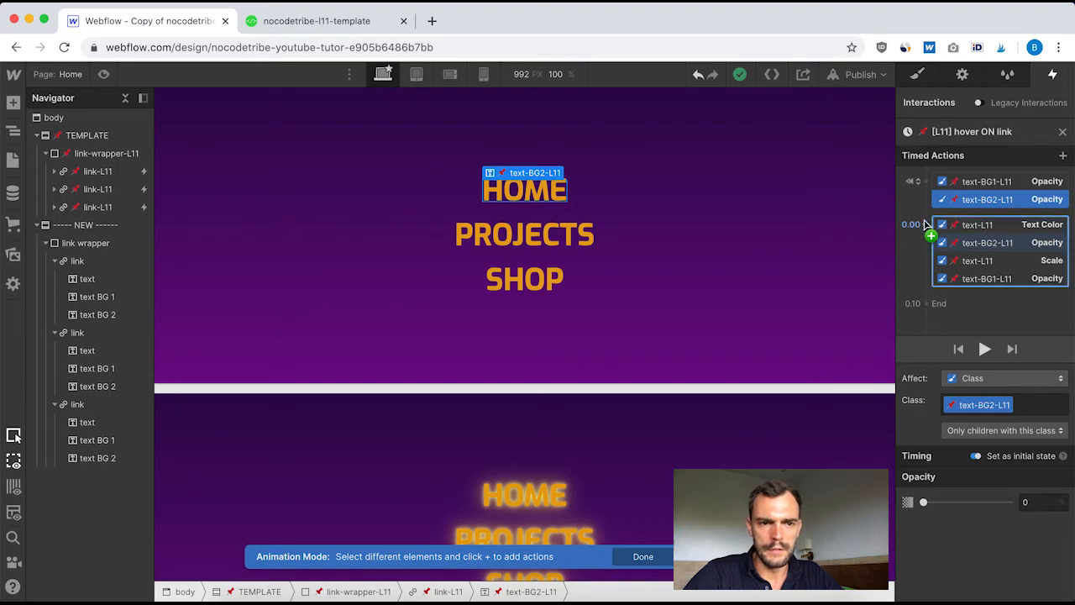
pyautogui.click(976, 228)
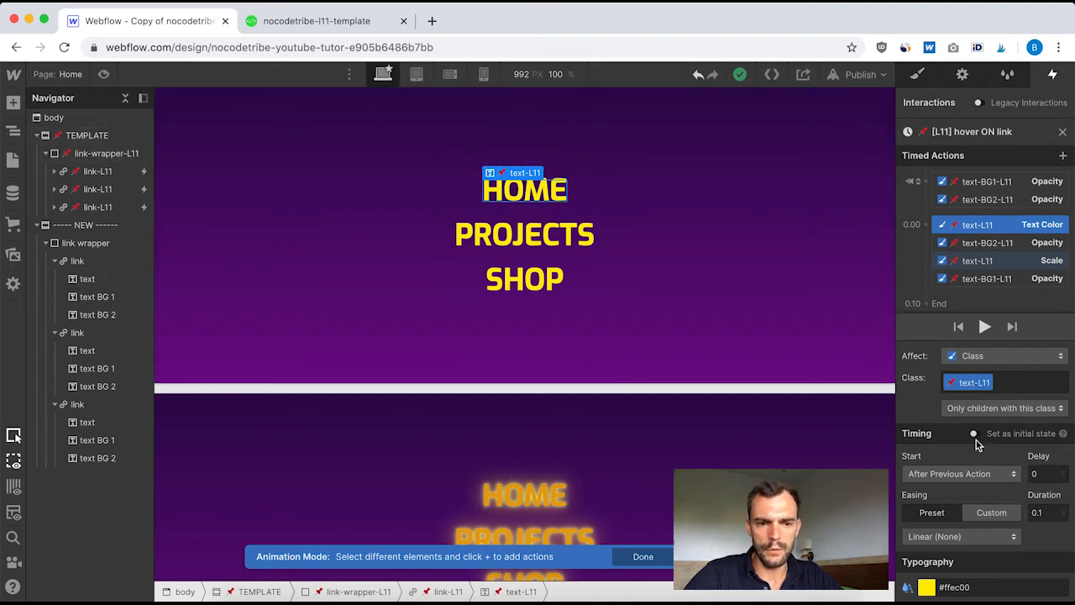
pyautogui.click(990, 243)
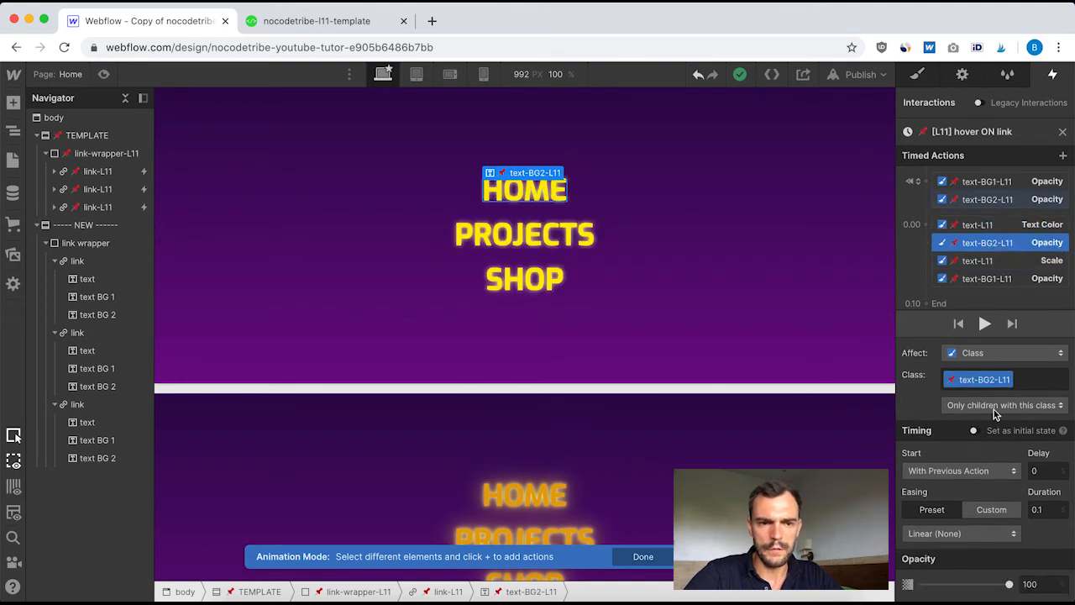
pyautogui.click(976, 261)
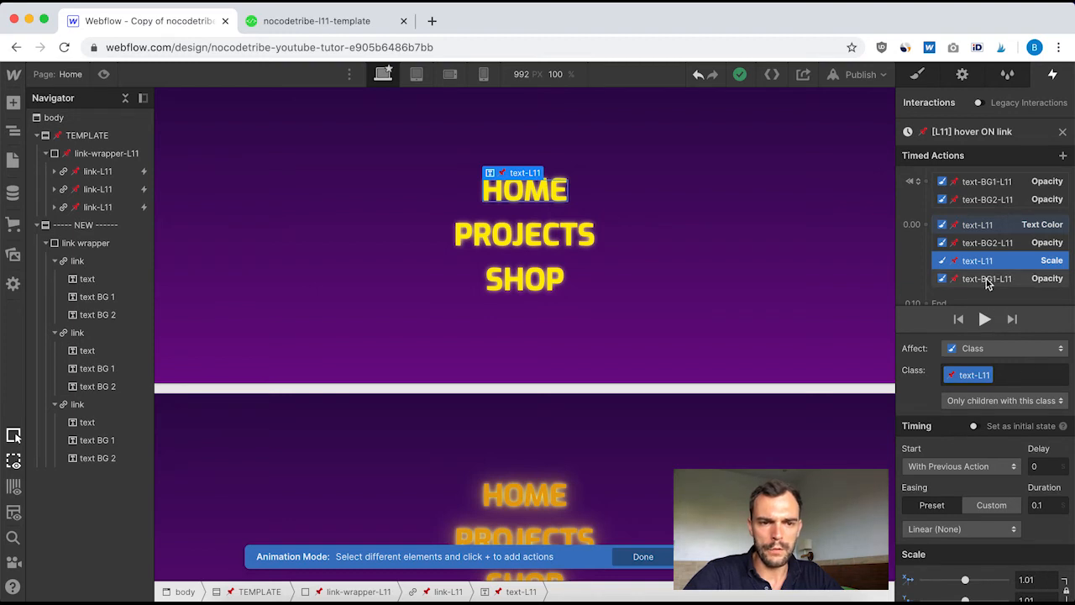
pyautogui.click(988, 281)
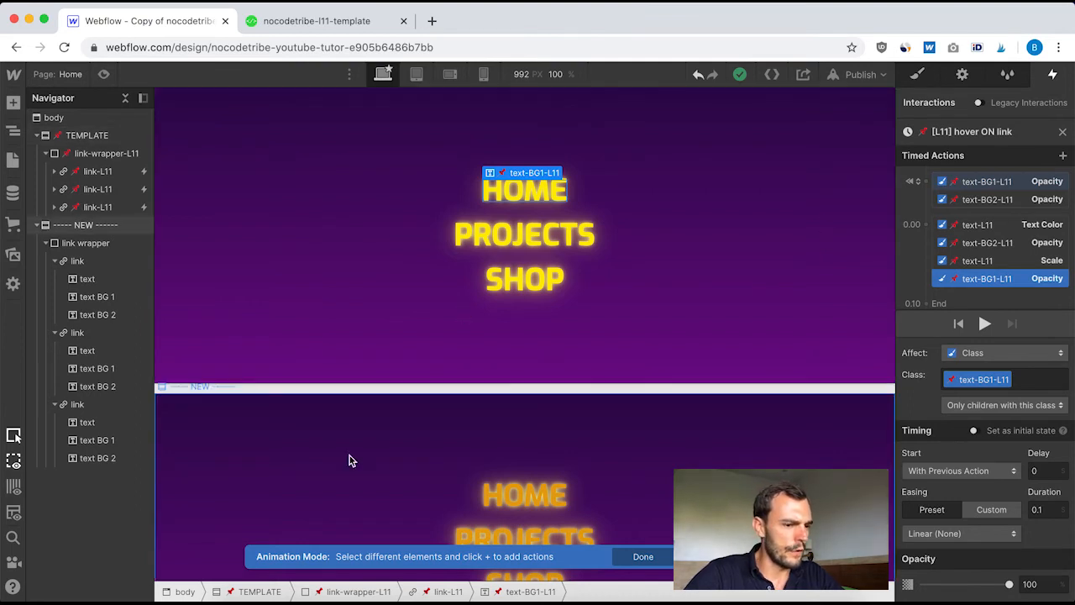
pyautogui.scroll(-3, 349, 455)
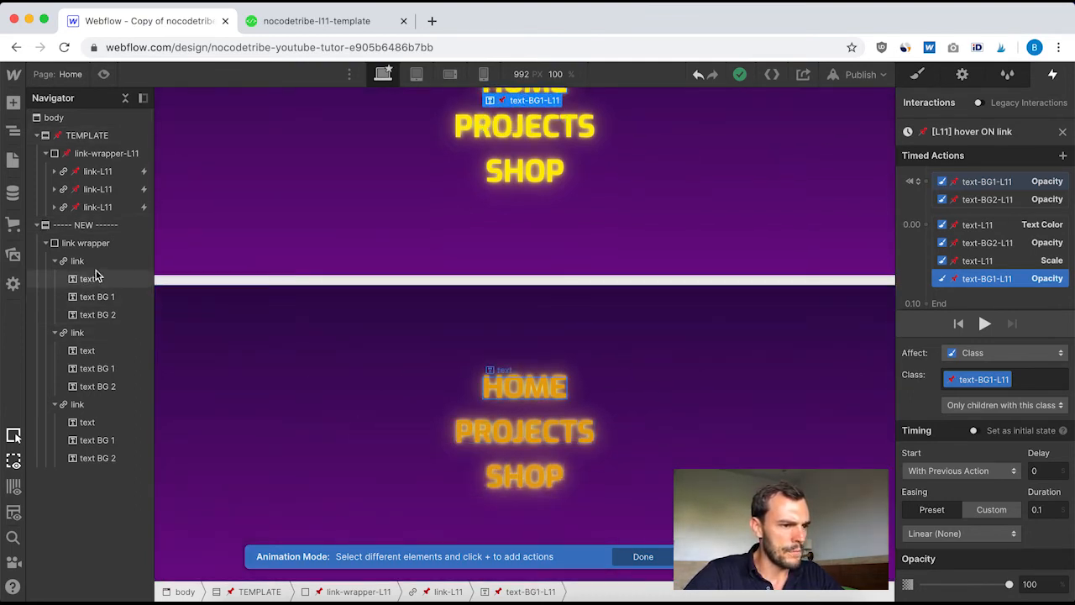
pyautogui.click(80, 265)
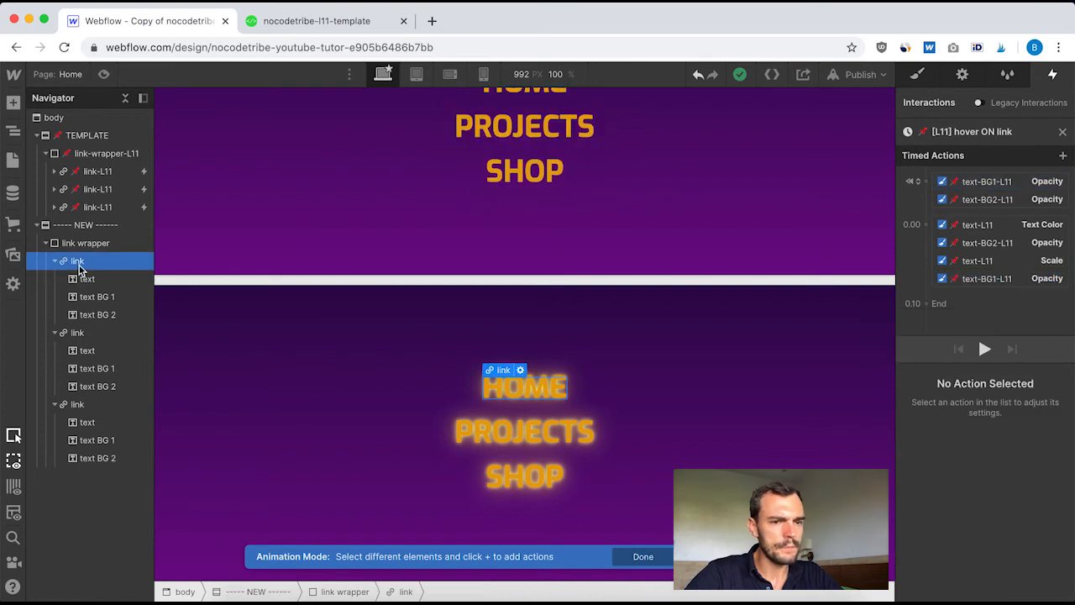
pyautogui.click(1063, 132)
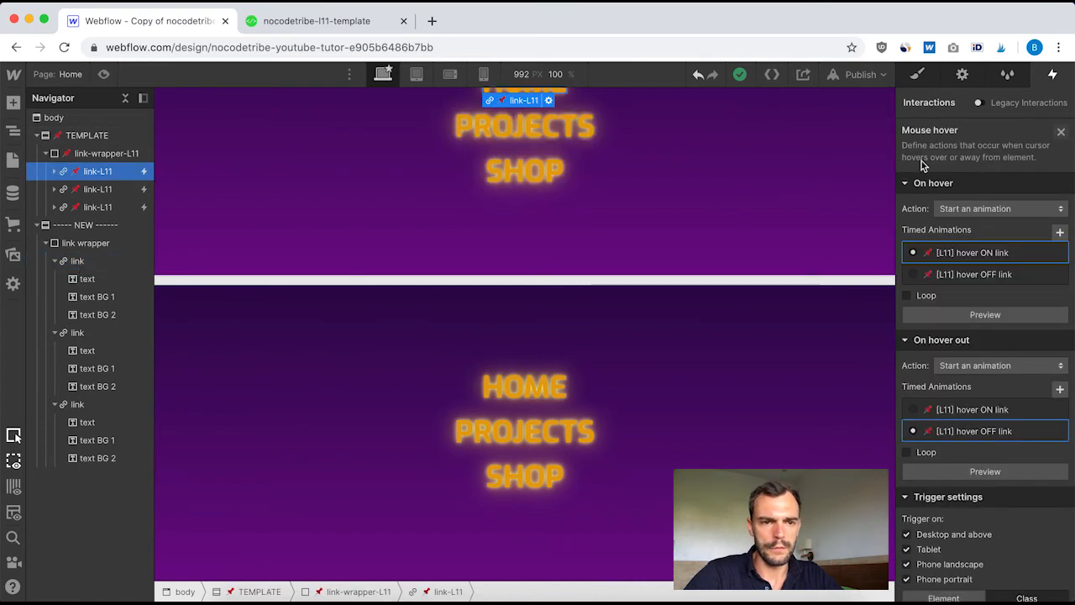
pyautogui.click(1061, 132)
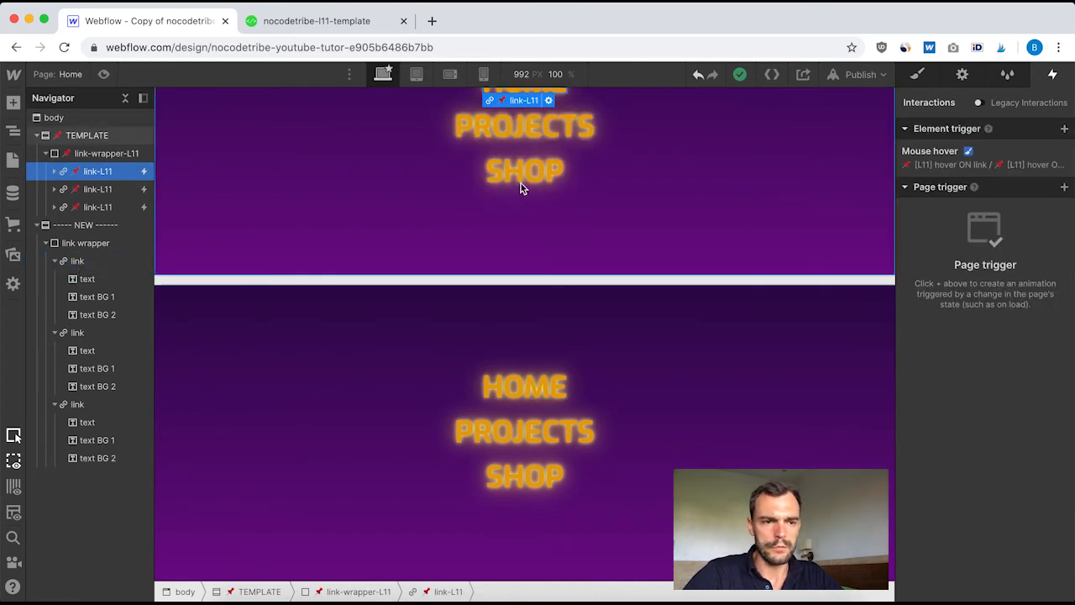
# Add a mouse hover trigger to the new section's first link block, starting a new timed animation named Hover on link
pyautogui.click(79, 262)
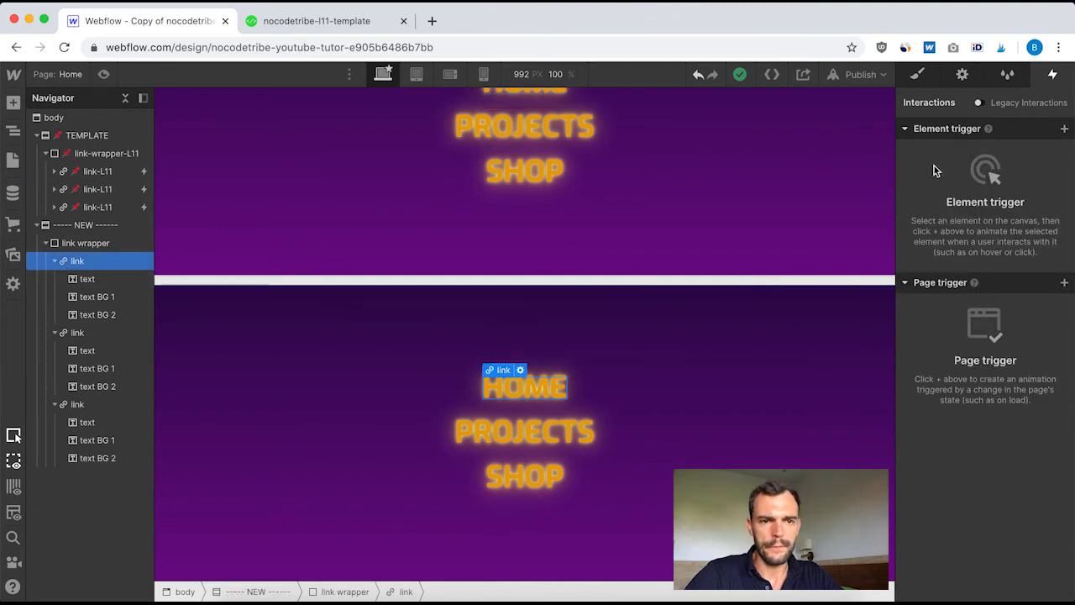
pyautogui.click(1065, 130)
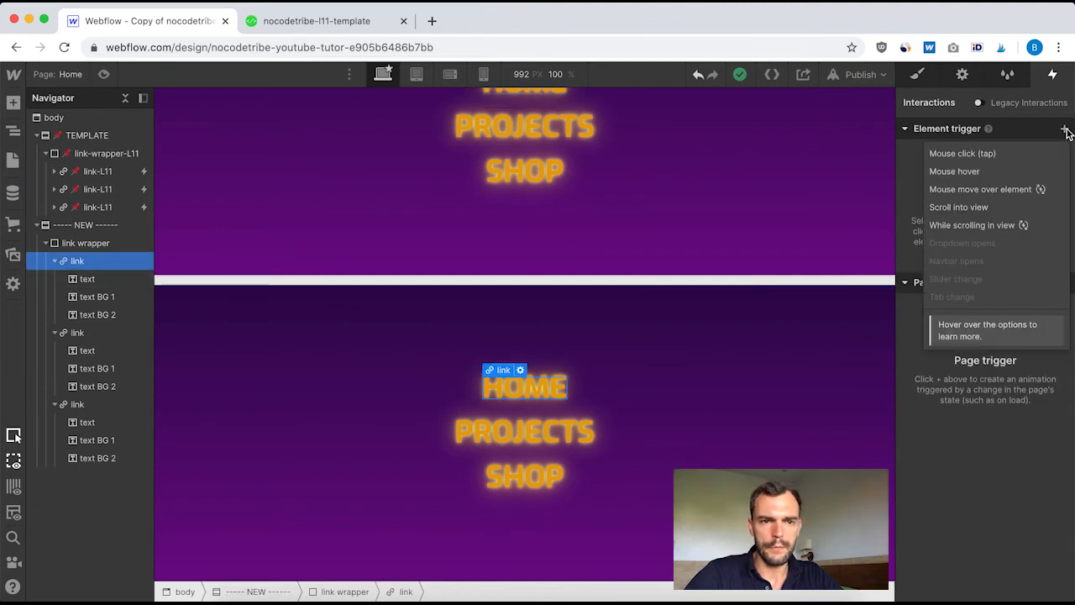
pyautogui.click(953, 172)
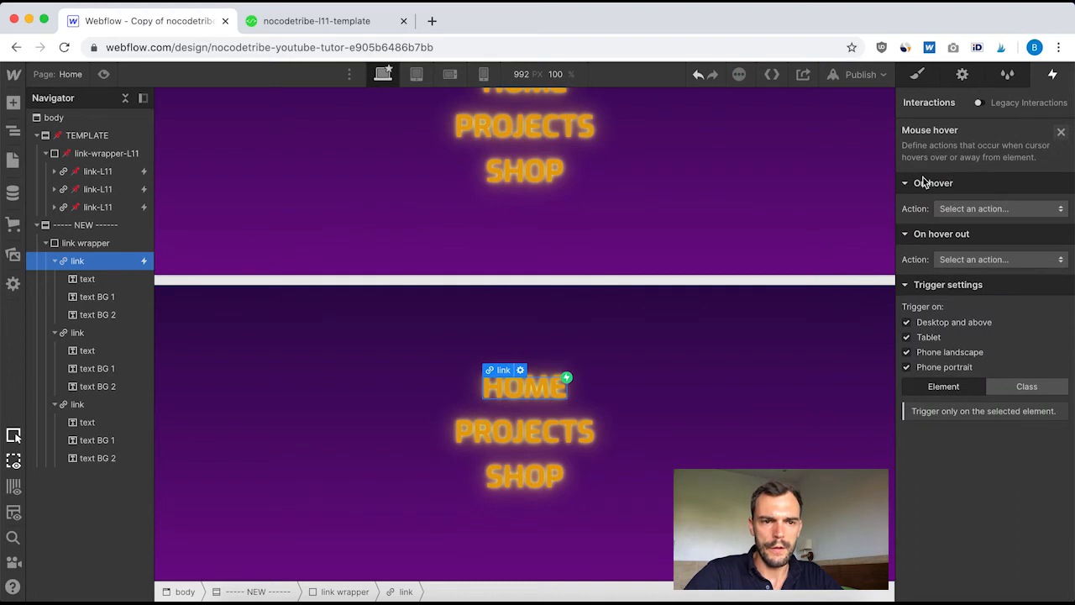
pyautogui.click(989, 210)
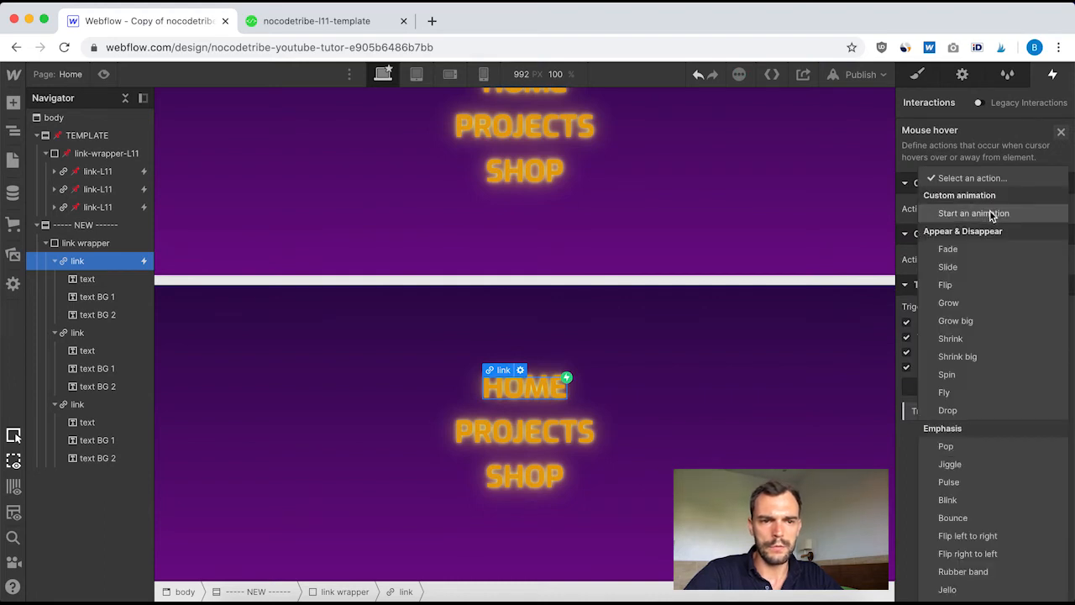
pyautogui.click(992, 215)
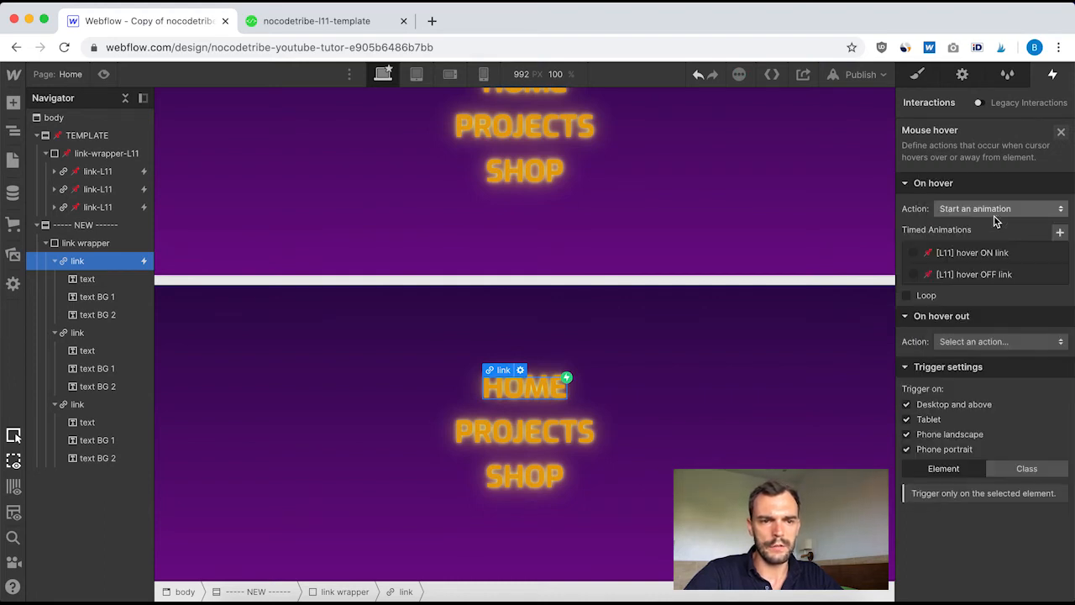
pyautogui.click(1061, 235)
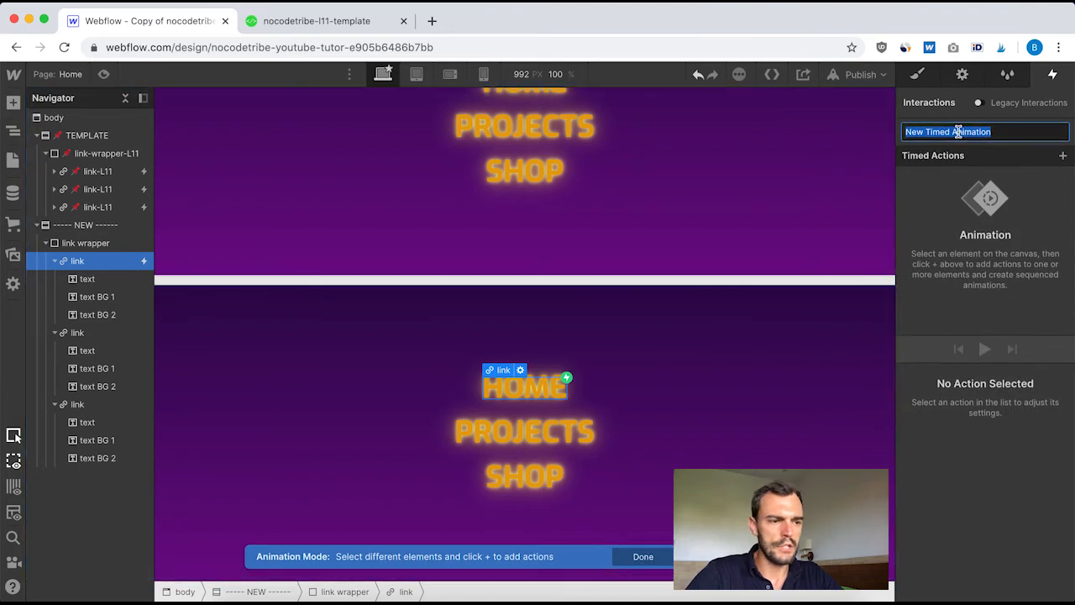
pyautogui.write('Hover on link')
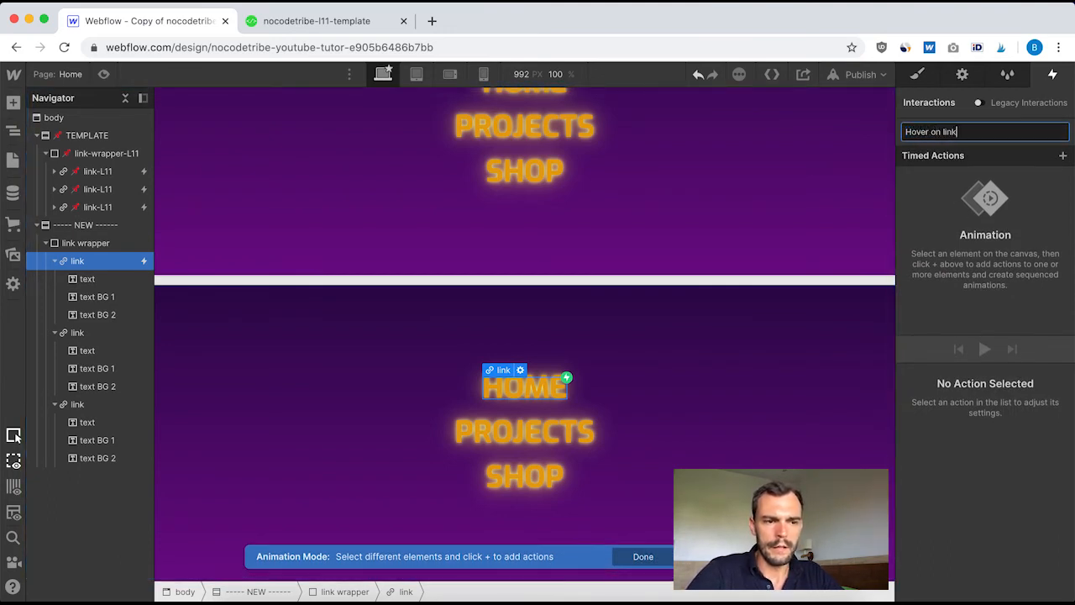
pyautogui.press('Return')
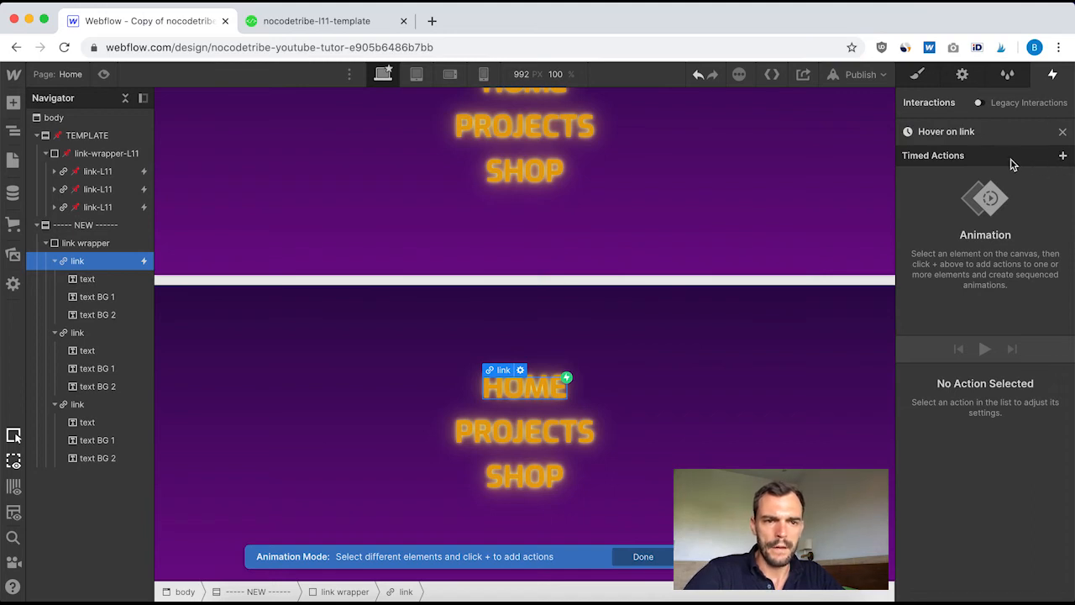
# Add an opacity action for text BG 1 to the Hover on link animation, set as initial state at 0%
pyautogui.click(96, 295)
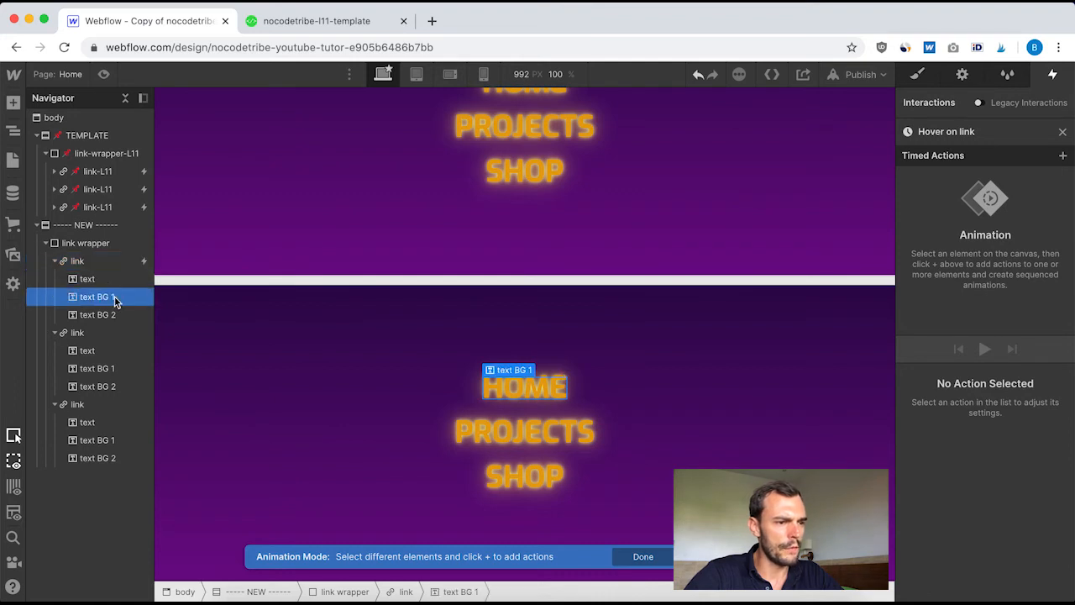
pyautogui.click(1063, 157)
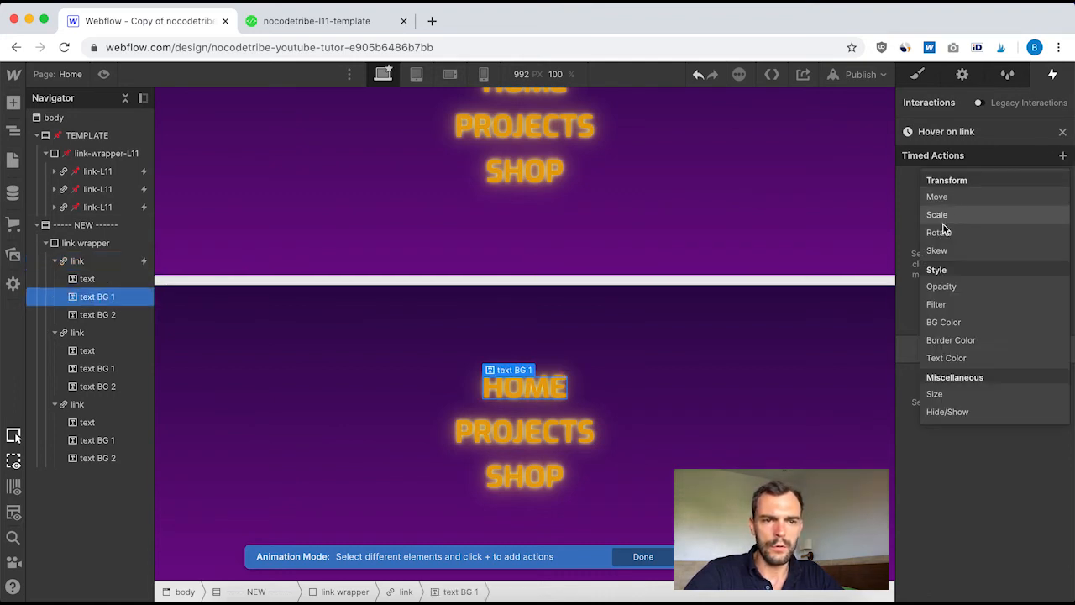
pyautogui.click(941, 287)
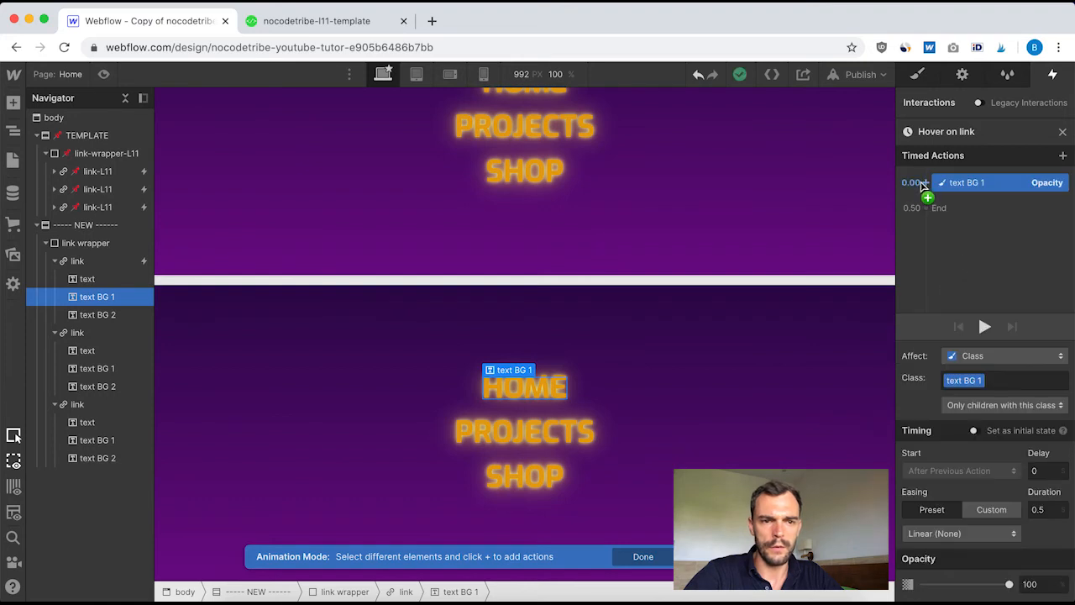
pyautogui.click(975, 431)
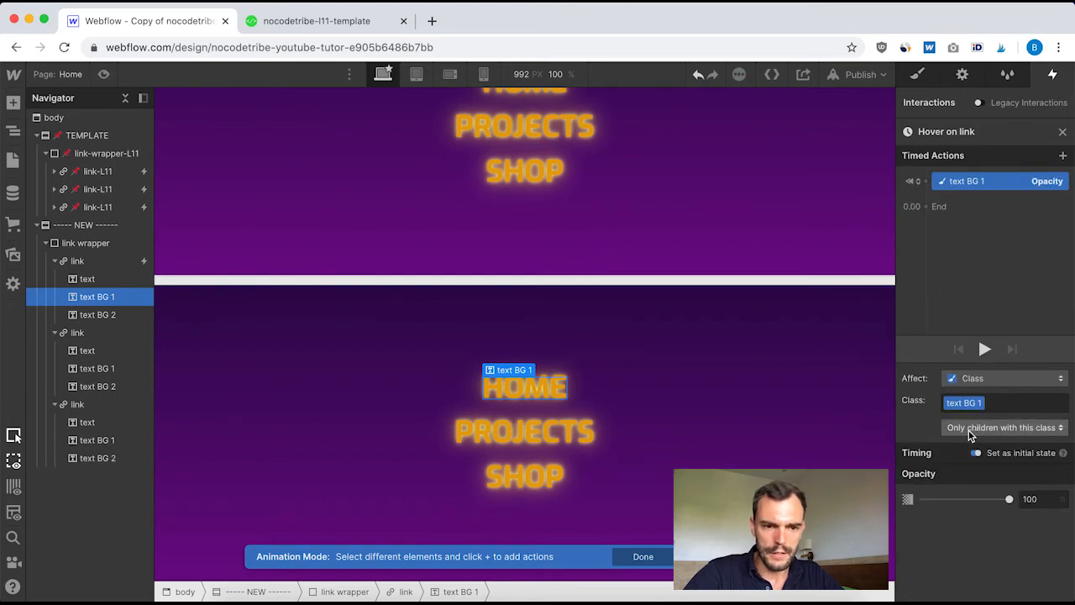
pyautogui.click(1039, 498)
pyautogui.write('0')
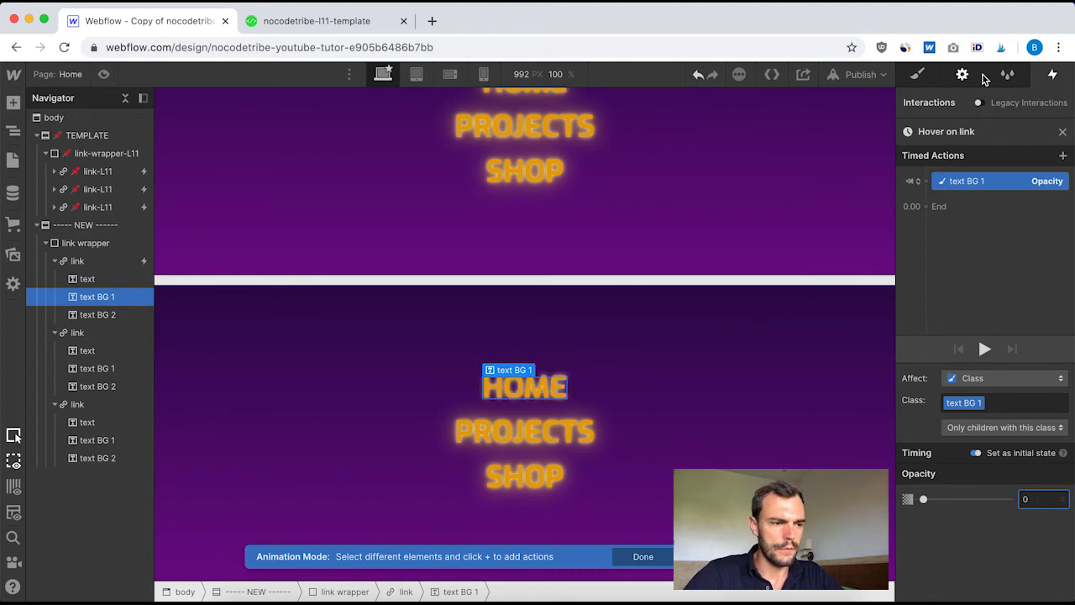
# Add an initial-state opacity action for text BG 2 with the opacity at 0%
pyautogui.click(104, 314)
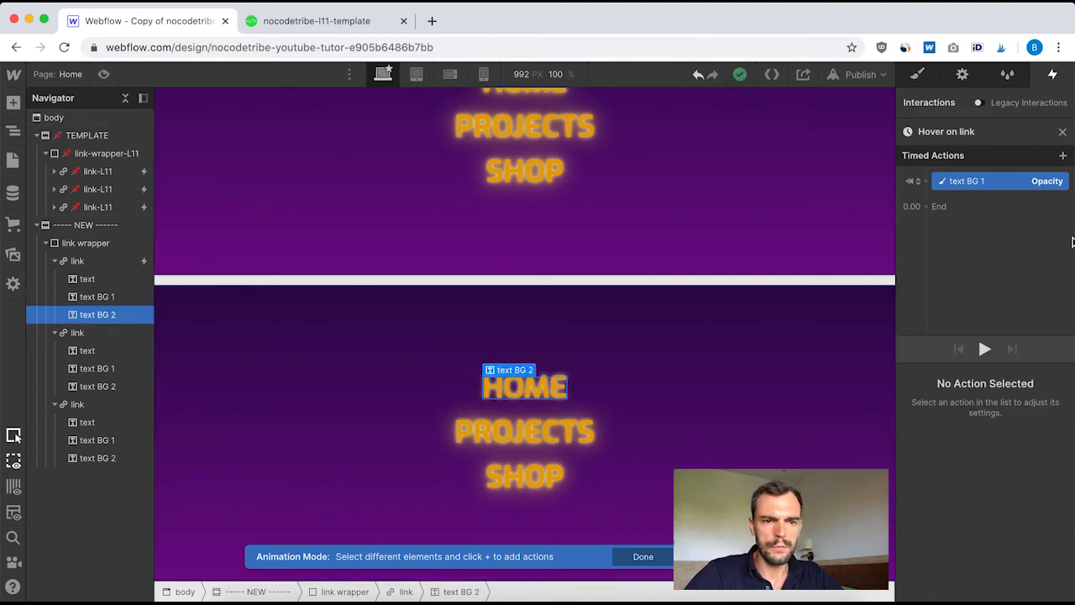
pyautogui.click(927, 181)
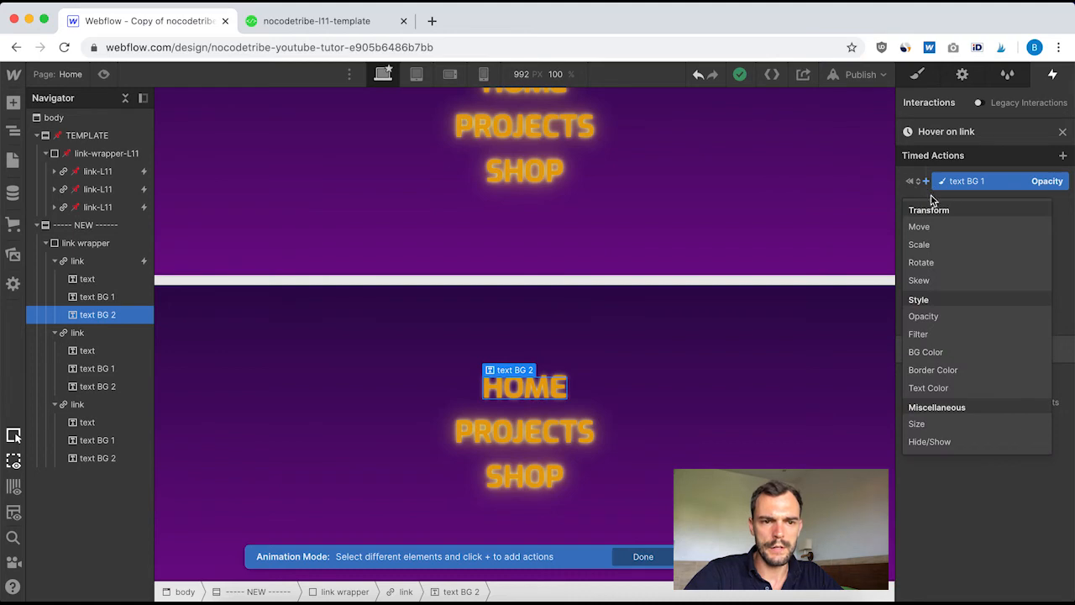
pyautogui.click(941, 316)
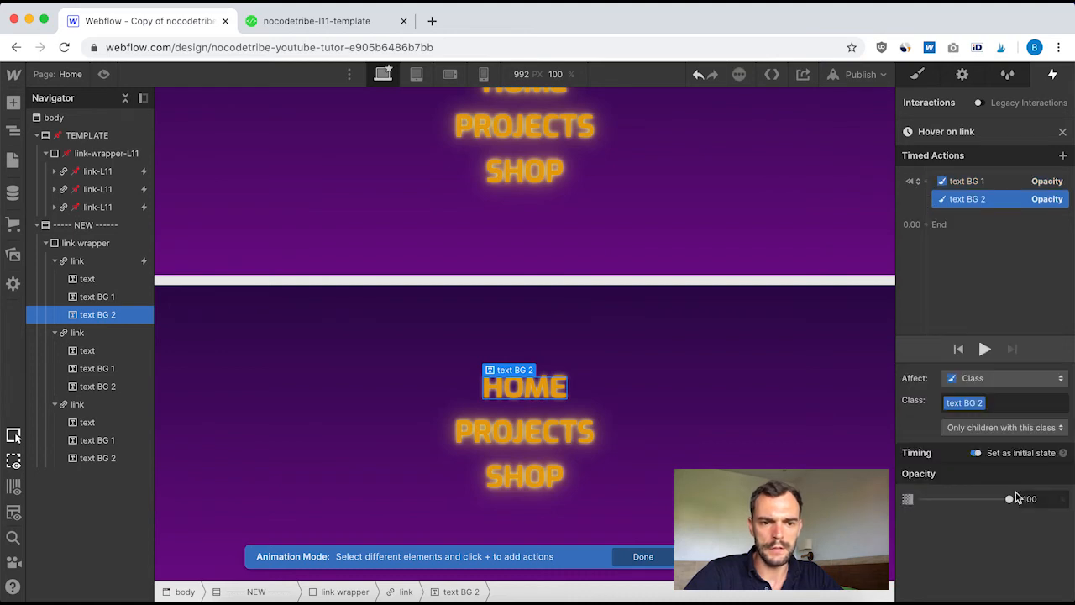
pyautogui.click(1028, 498)
pyautogui.write('0')
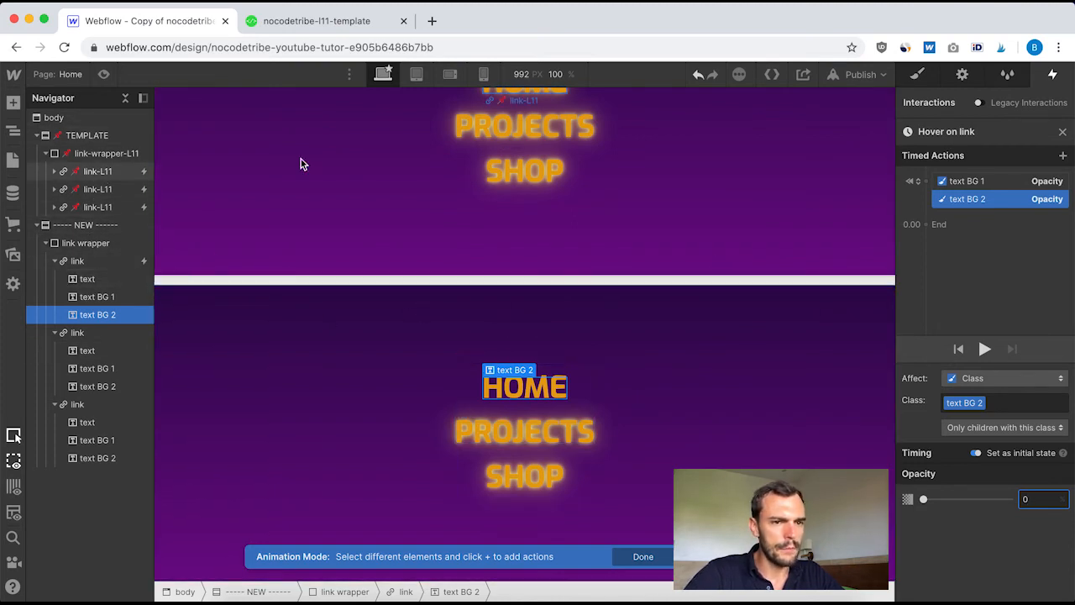
# Copy the text color value from the text-L11 action in the template's [L11] hover ON link animation, then leave that animation
pyautogui.click(1062, 132)
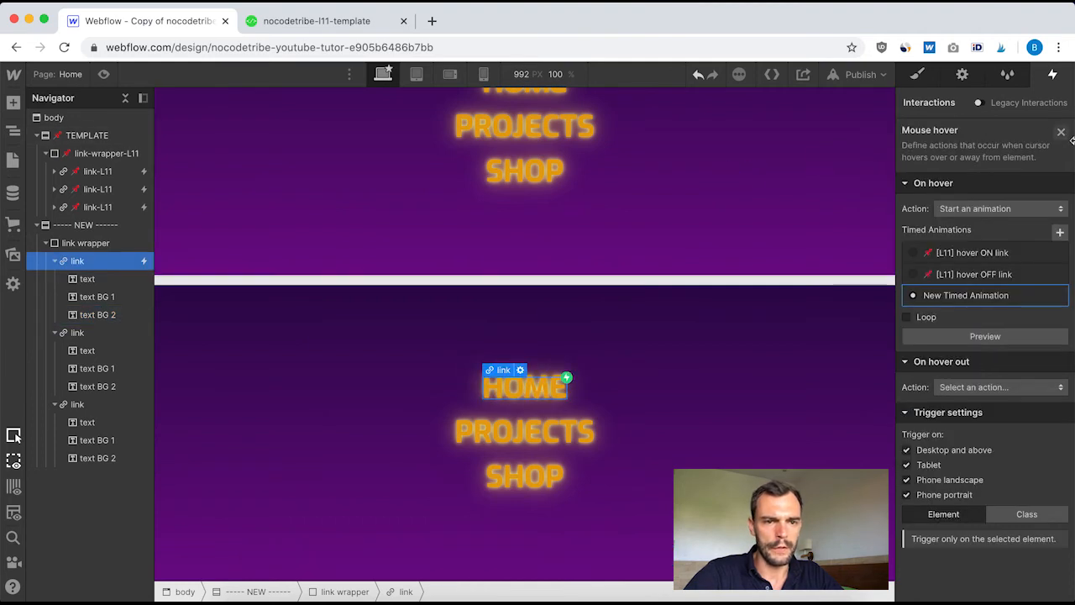
pyautogui.click(1063, 132)
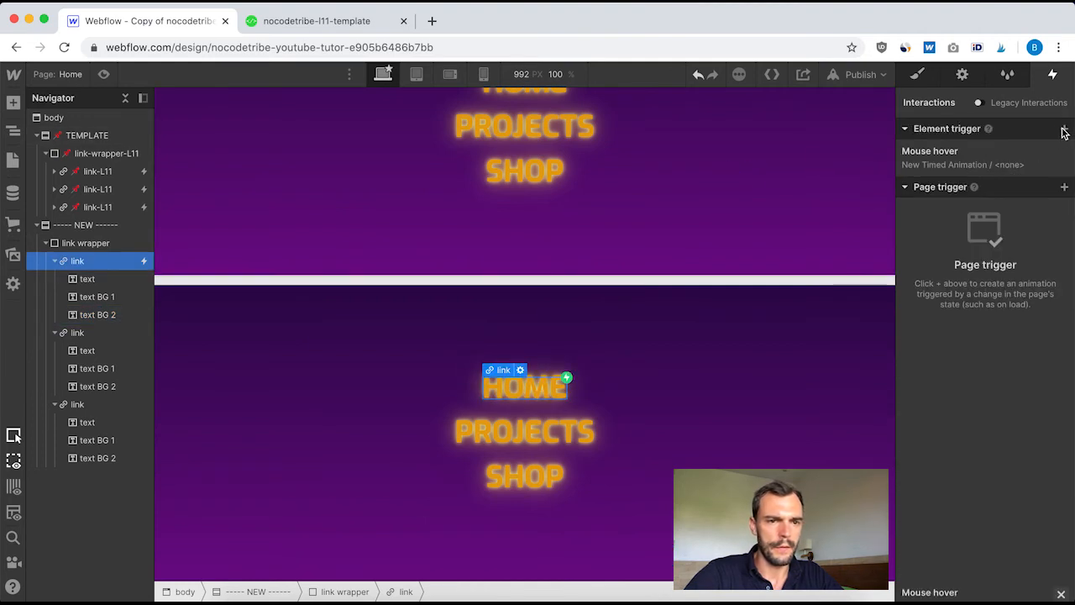
pyautogui.click(115, 172)
pyautogui.click(934, 166)
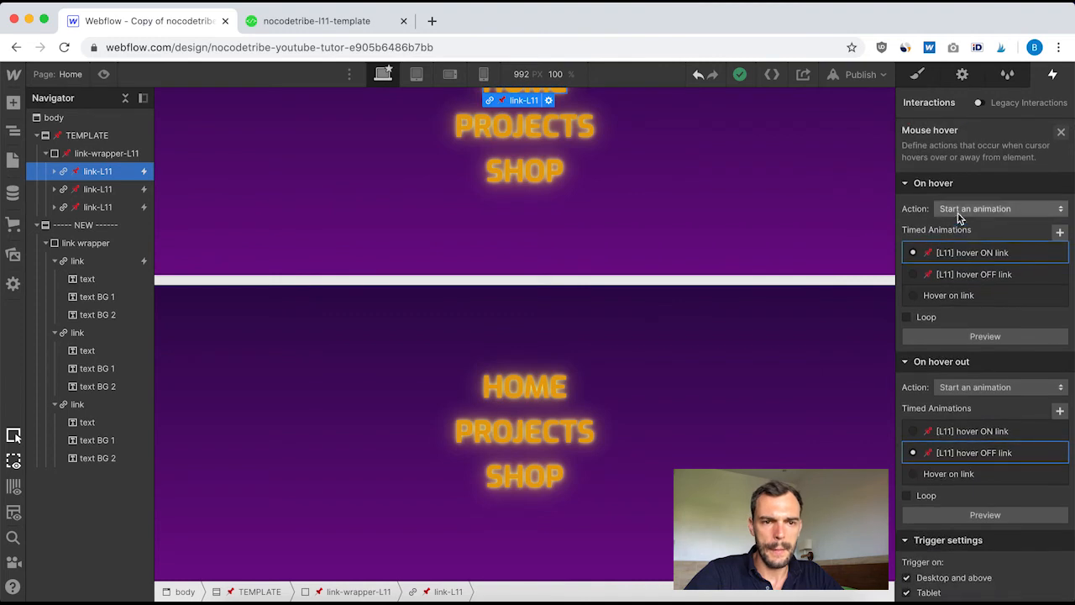
pyautogui.click(974, 254)
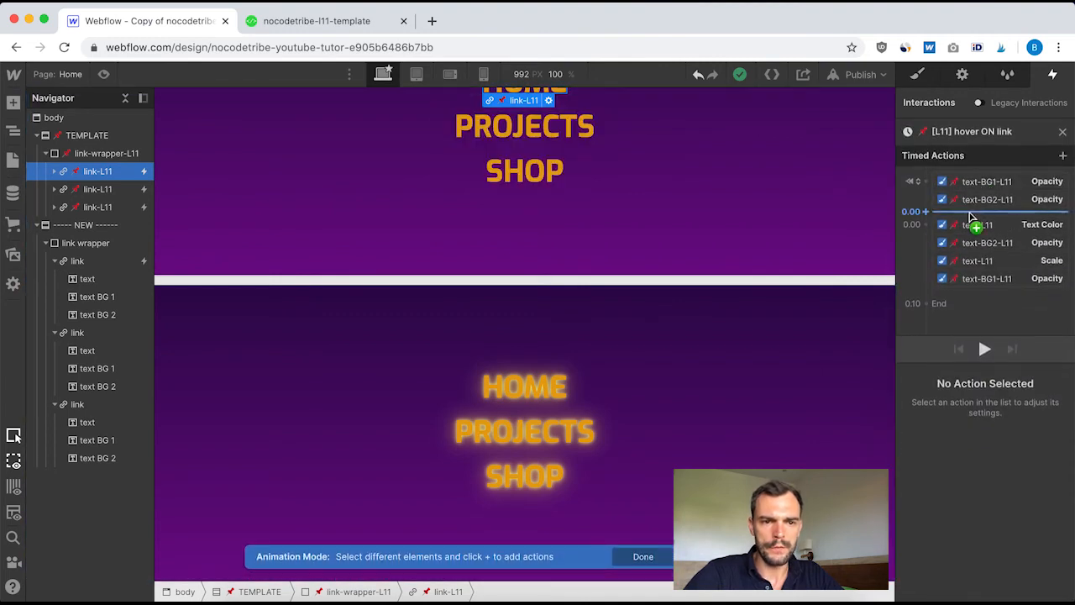
pyautogui.click(1041, 225)
pyautogui.click(959, 587)
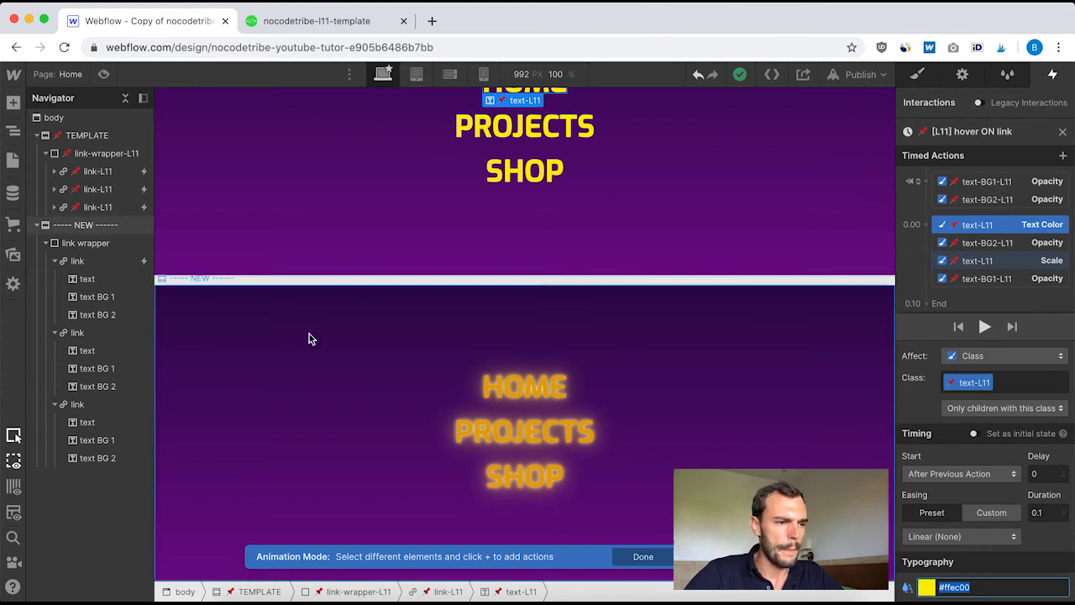
pyautogui.click(1065, 136)
pyautogui.click(1063, 134)
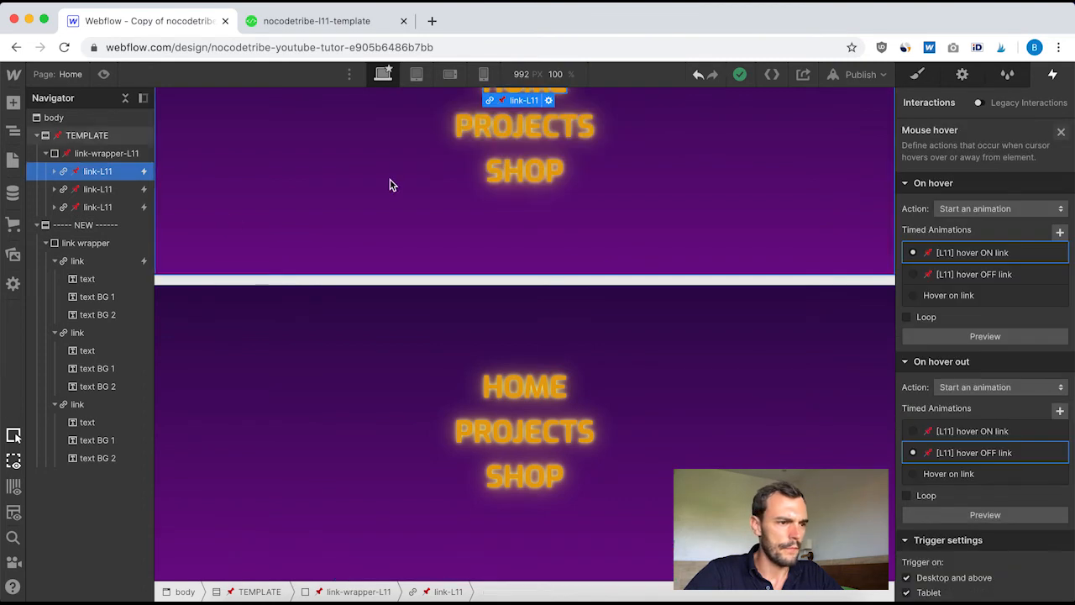
# Add a text color action for the first new link's text at 0.00 s, after the initial states in the Hover on link animation
pyautogui.click(84, 261)
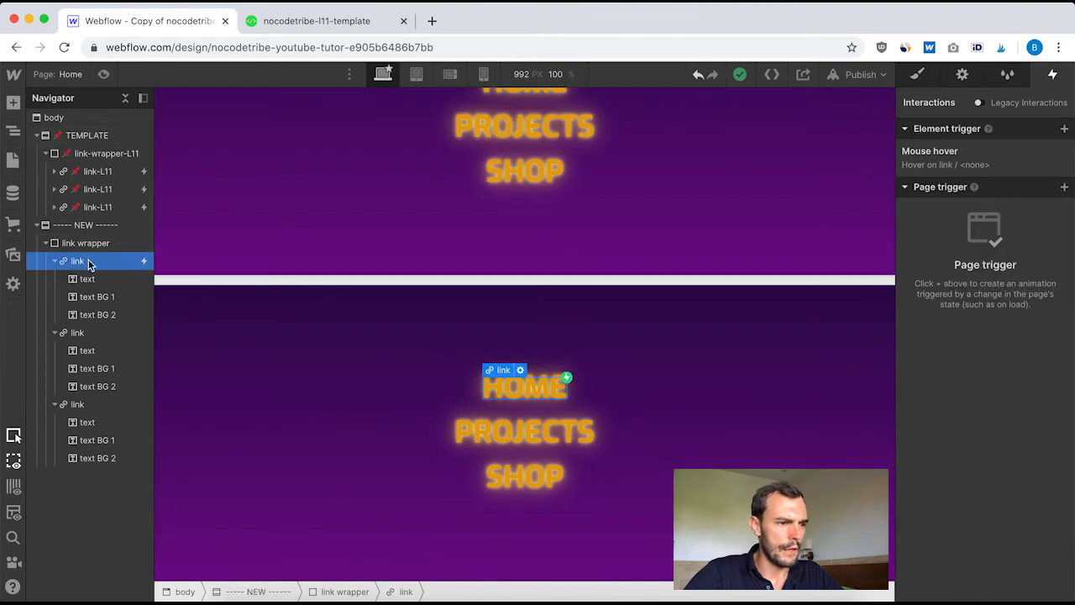
pyautogui.click(942, 153)
pyautogui.click(968, 298)
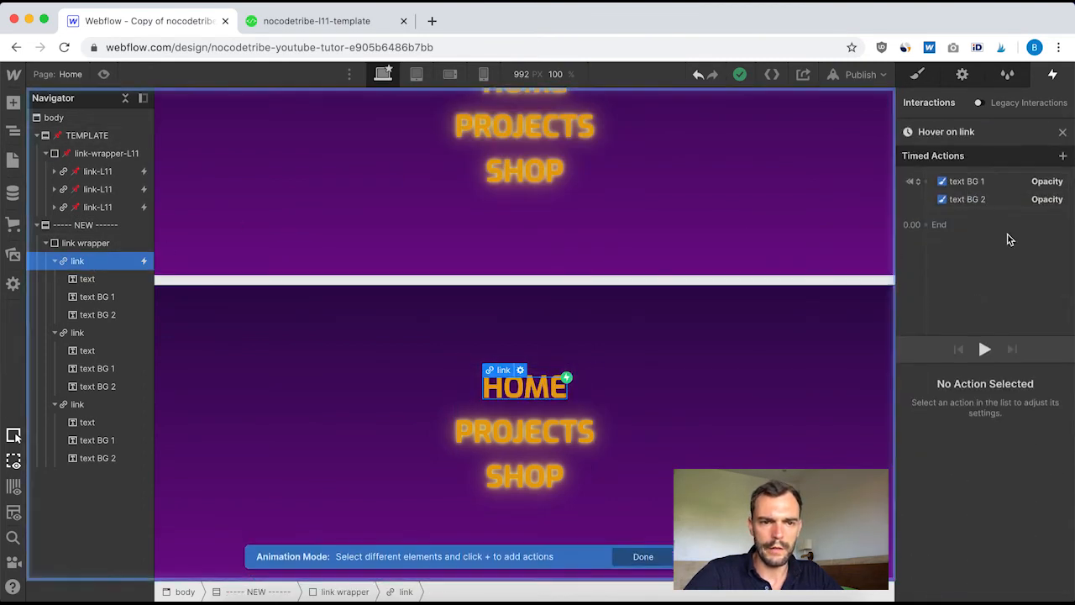
pyautogui.click(85, 278)
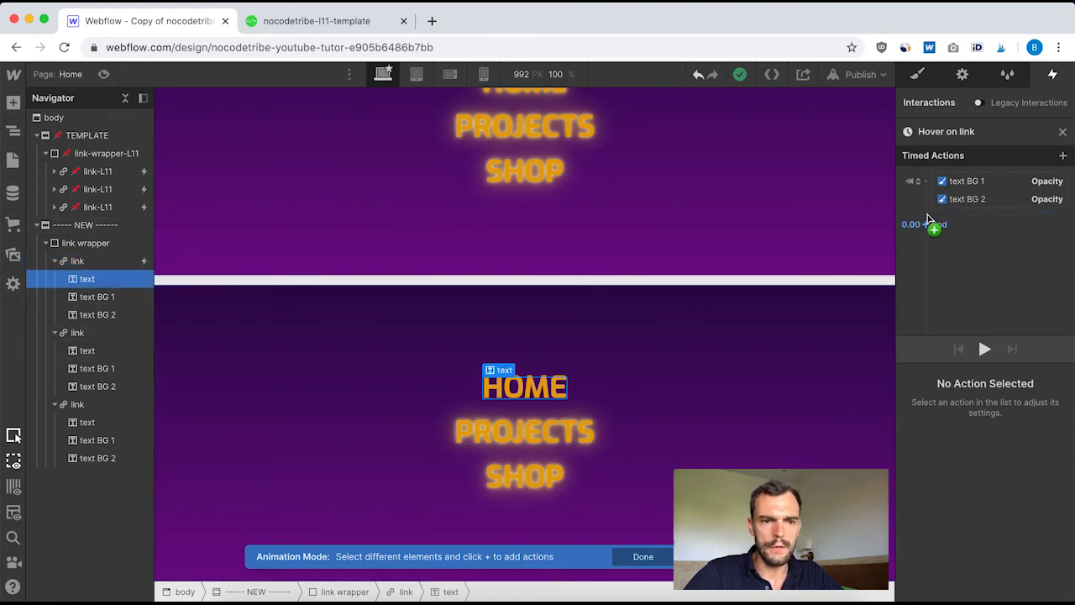
pyautogui.click(927, 211)
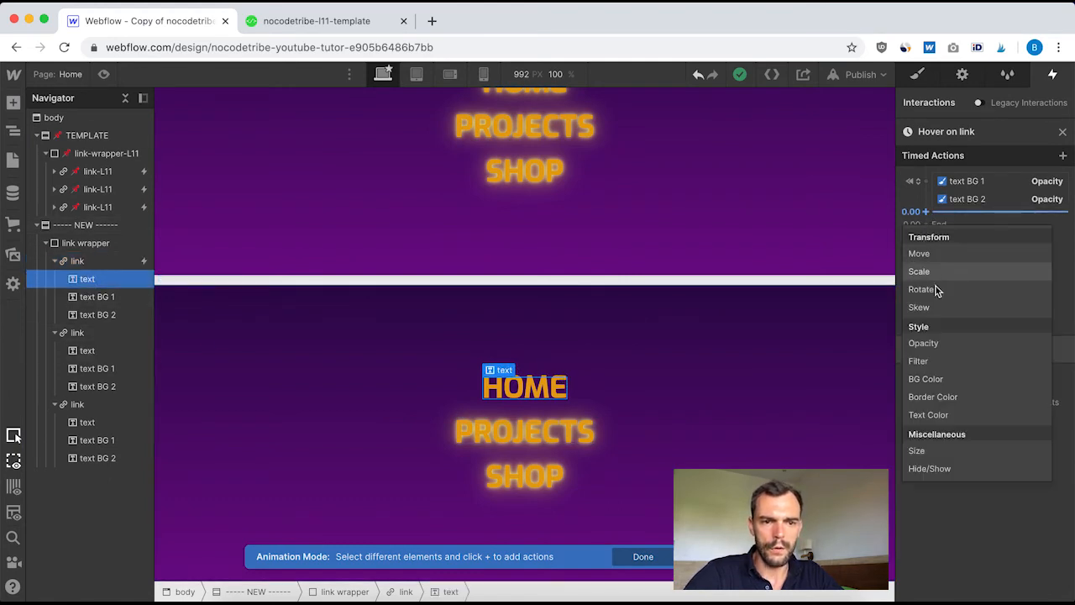
pyautogui.click(957, 415)
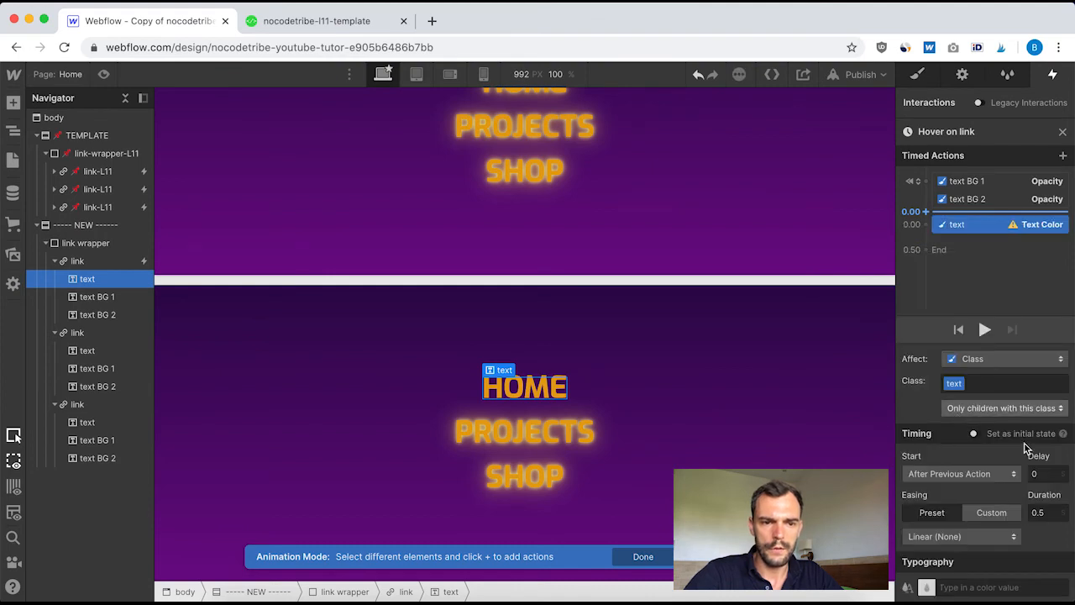
# Set the new text color action to #ffec00 with a 0.1 s duration, then leave the animation
pyautogui.click(964, 588)
pyautogui.write('#ffcc00')
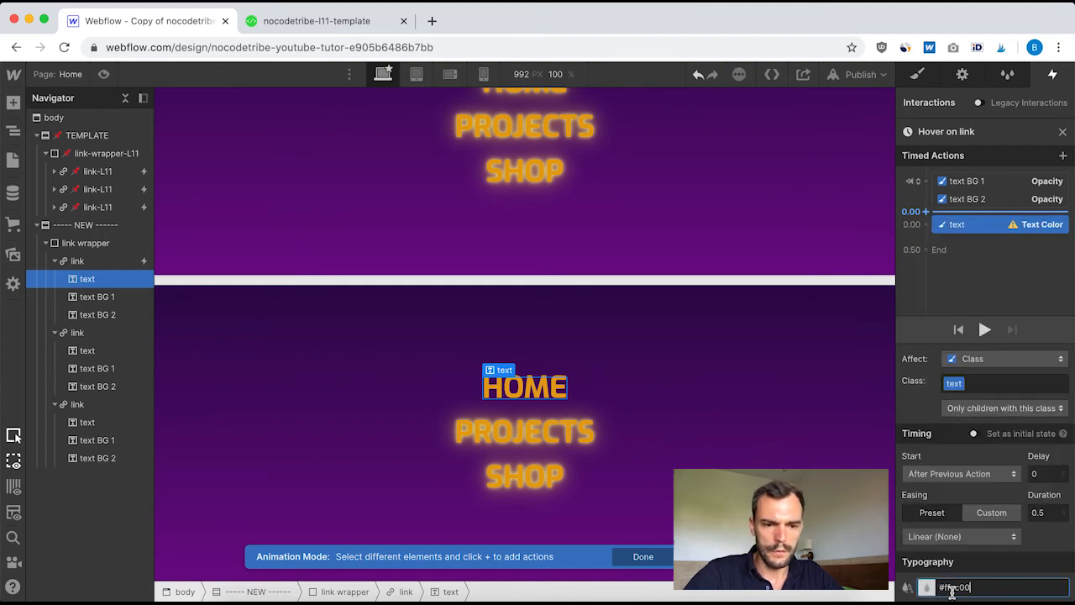
pyautogui.press('Return')
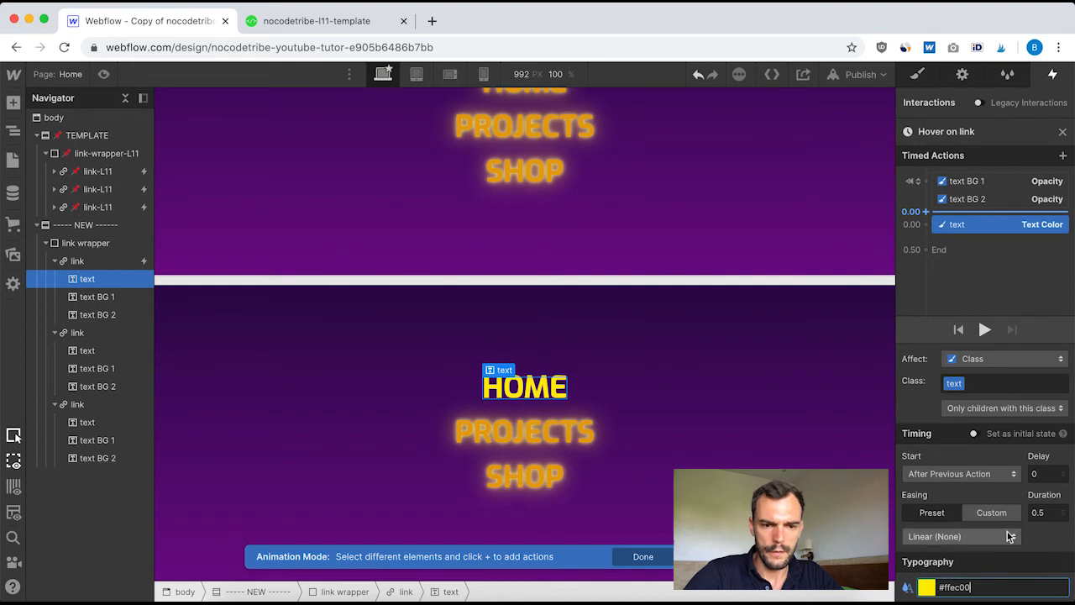
pyautogui.click(1052, 511)
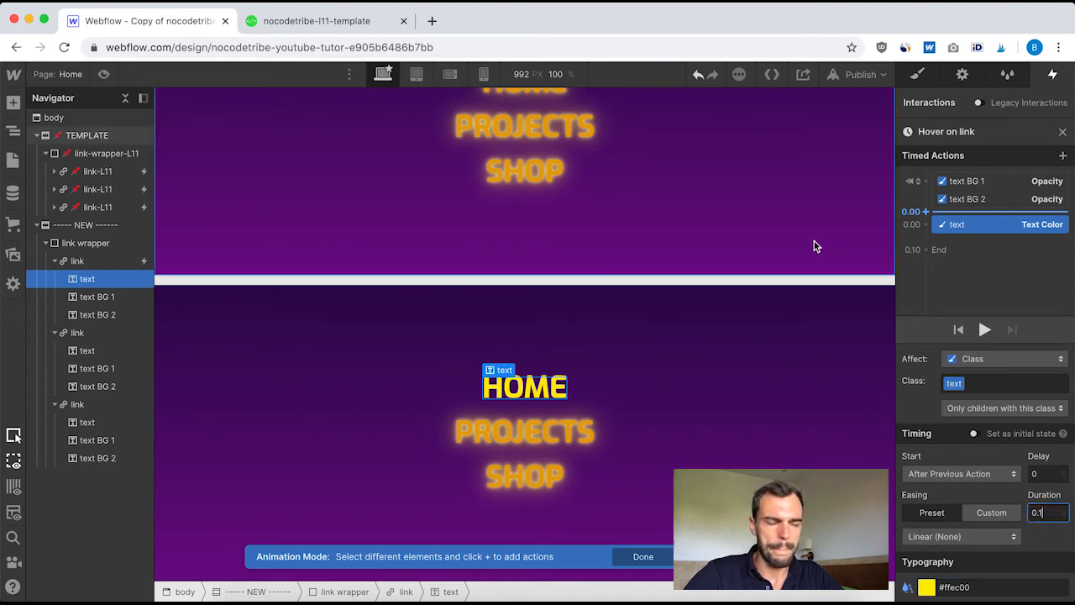
pyautogui.click(1063, 132)
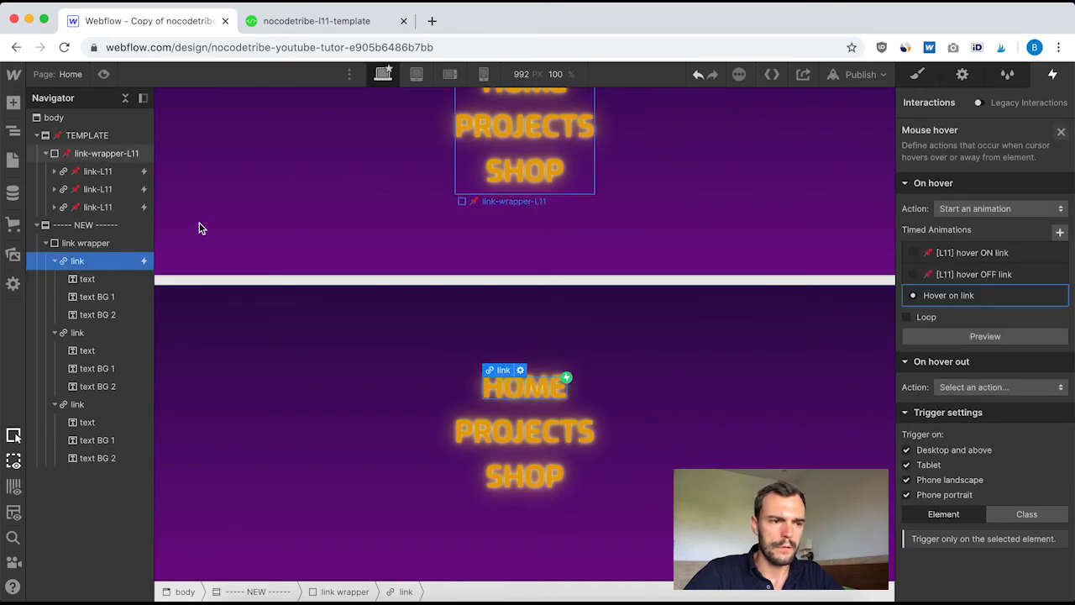
# Examine the text color action and the timed text-BG2-L11 and text-BG1-L11 opacity actions in the template's [L11] hover ON link animation
pyautogui.click(88, 171)
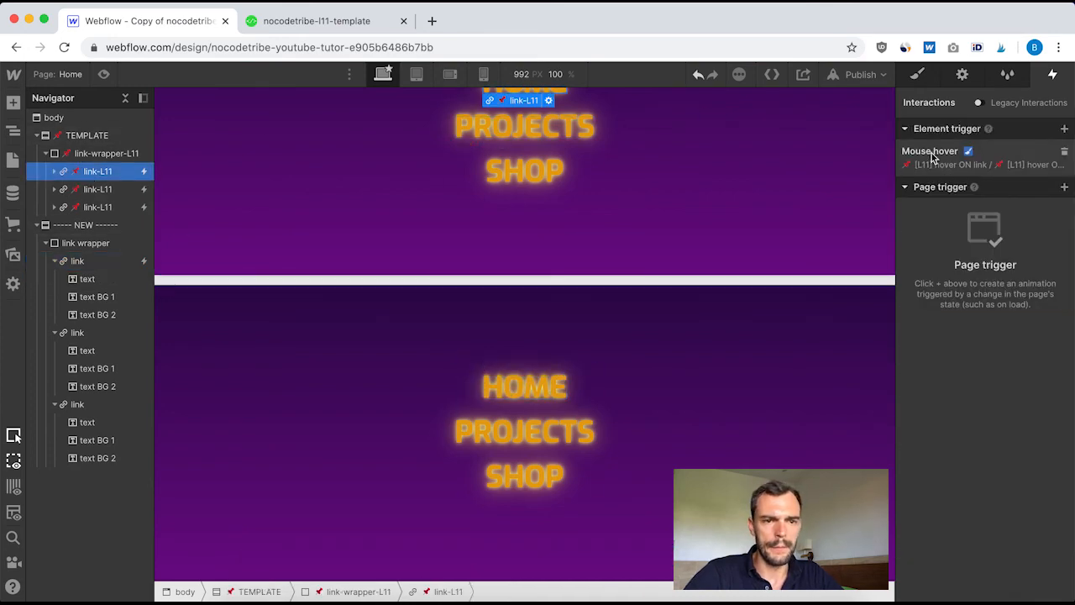
pyautogui.click(940, 159)
pyautogui.click(972, 255)
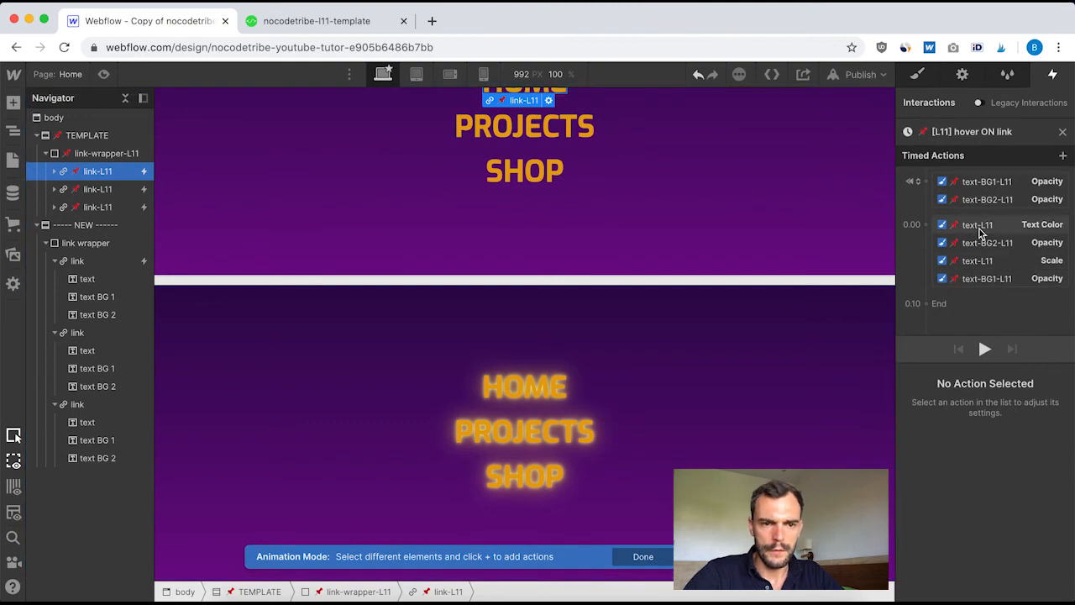
pyautogui.click(978, 225)
pyautogui.click(988, 243)
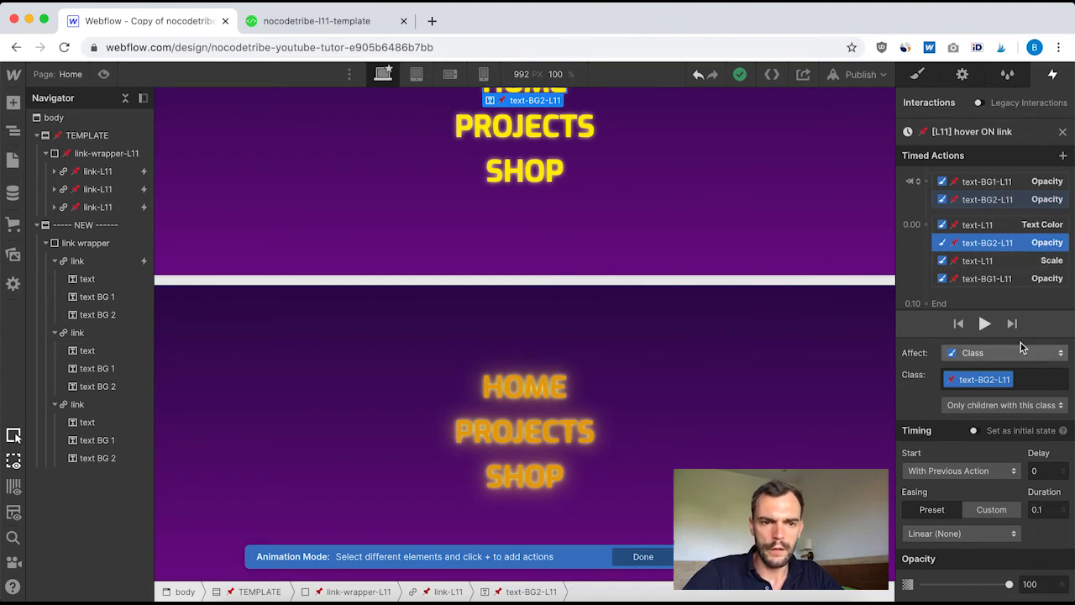
pyautogui.click(991, 280)
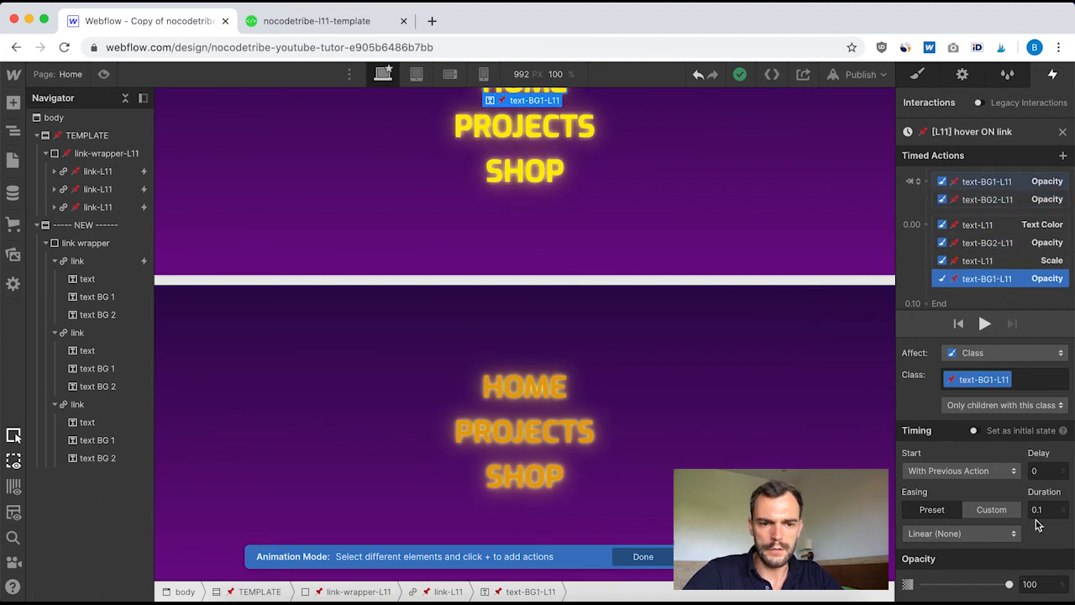
pyautogui.click(1060, 133)
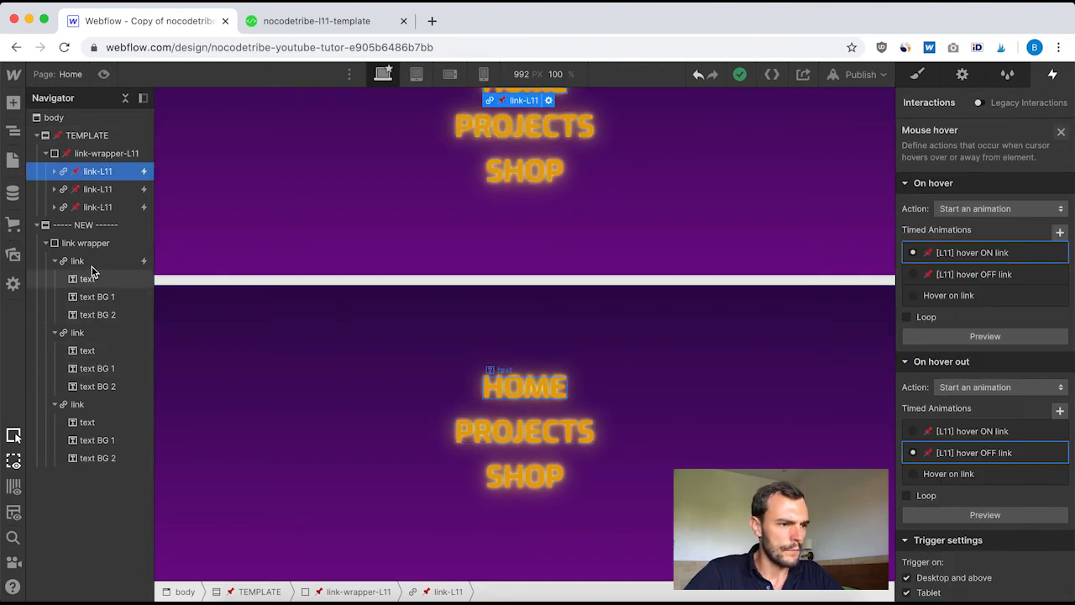
# Add an opacity action for text BG 1 alongside the text color action in Hover on link, at 100% with a 0.1 s duration
pyautogui.click(88, 262)
pyautogui.click(945, 164)
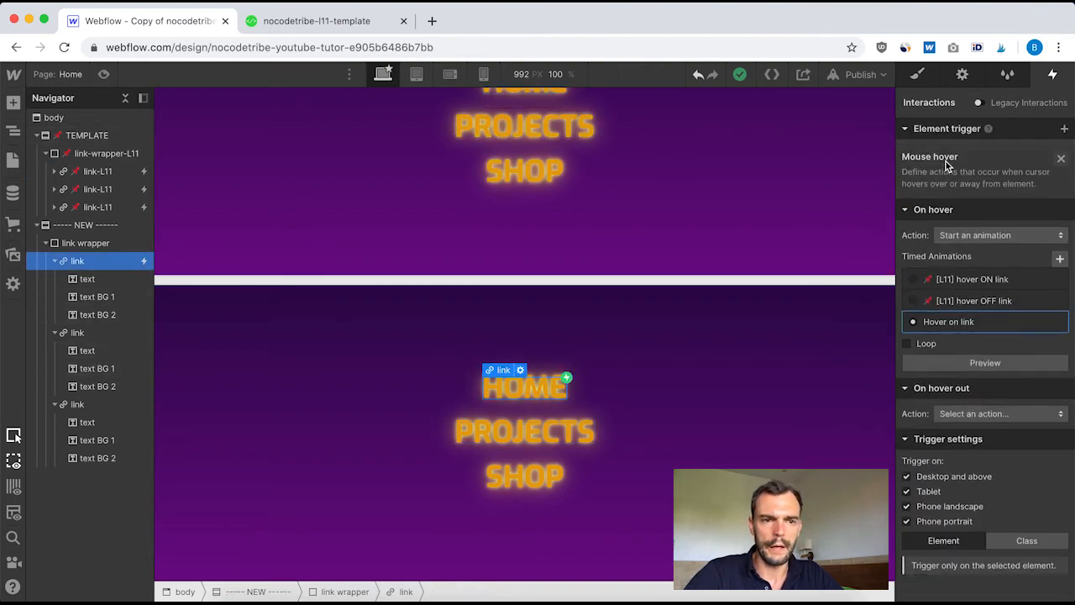
pyautogui.click(966, 322)
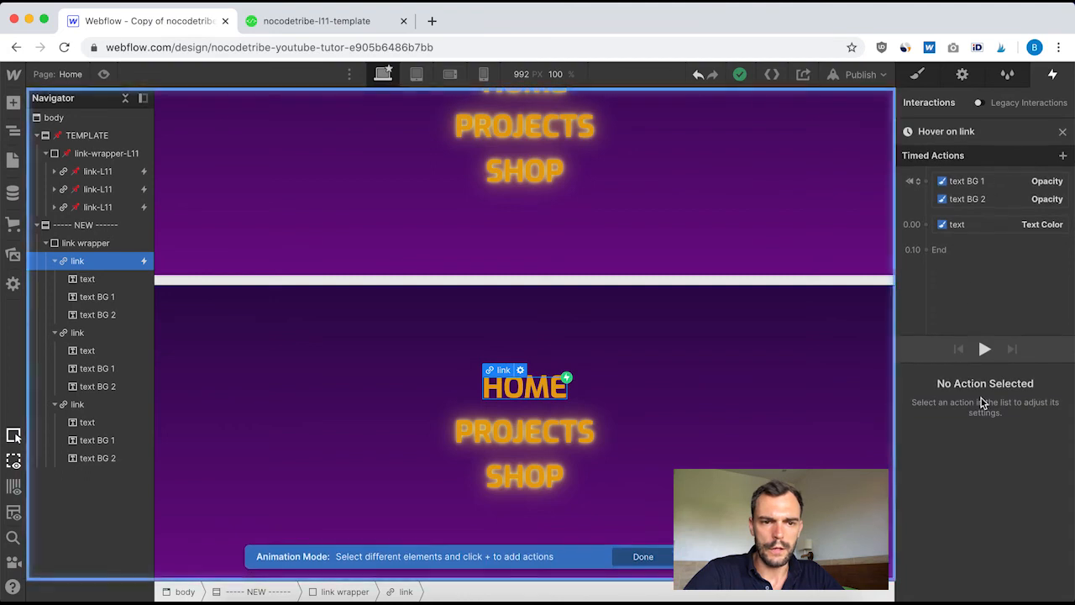
pyautogui.click(102, 298)
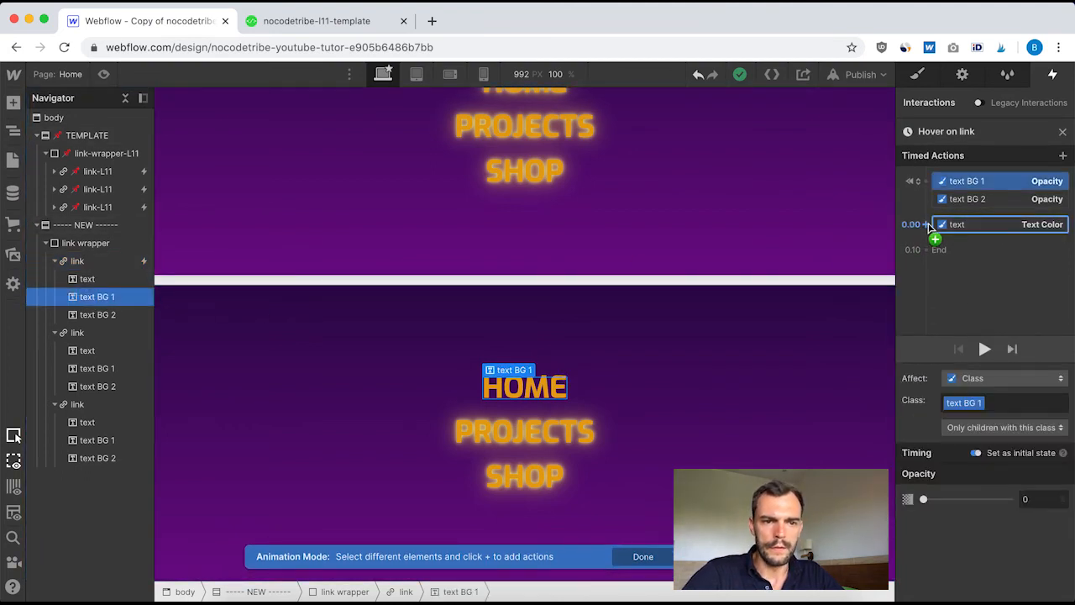
pyautogui.click(925, 225)
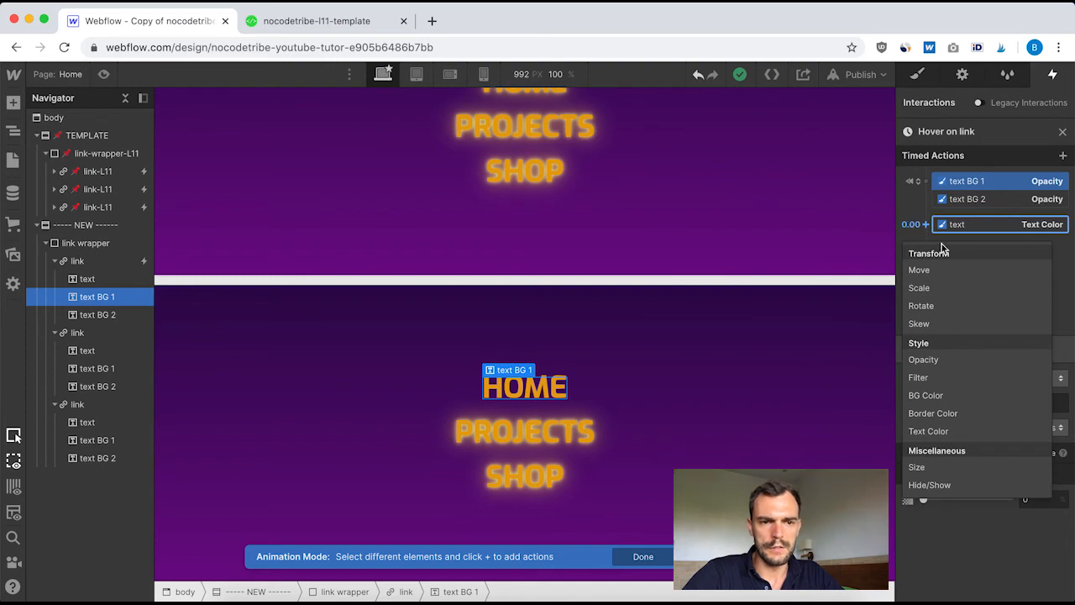
pyautogui.click(953, 359)
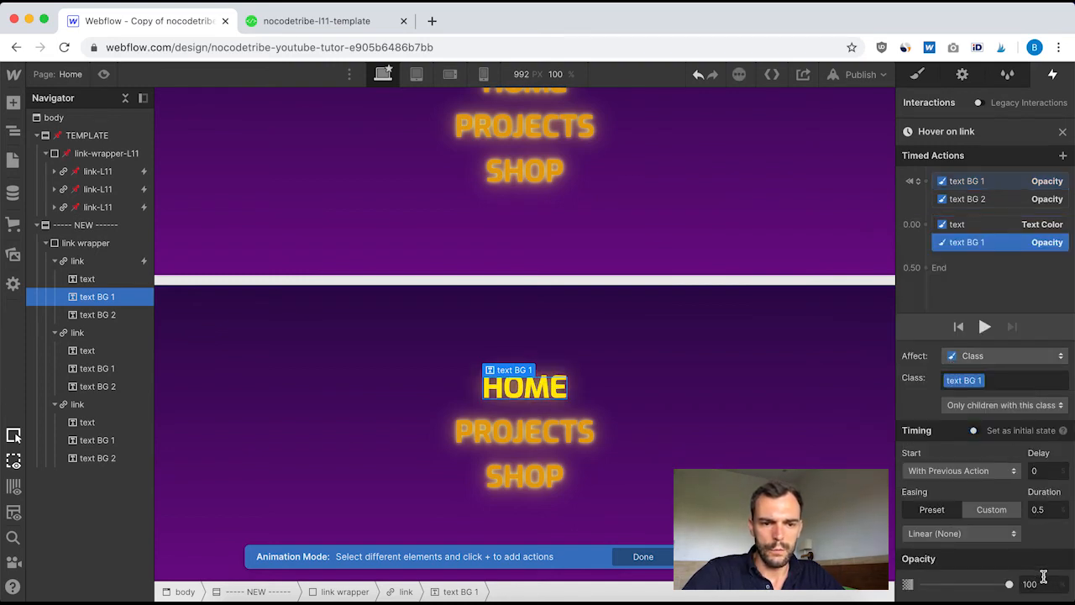
pyautogui.click(1042, 584)
pyautogui.click(1047, 510)
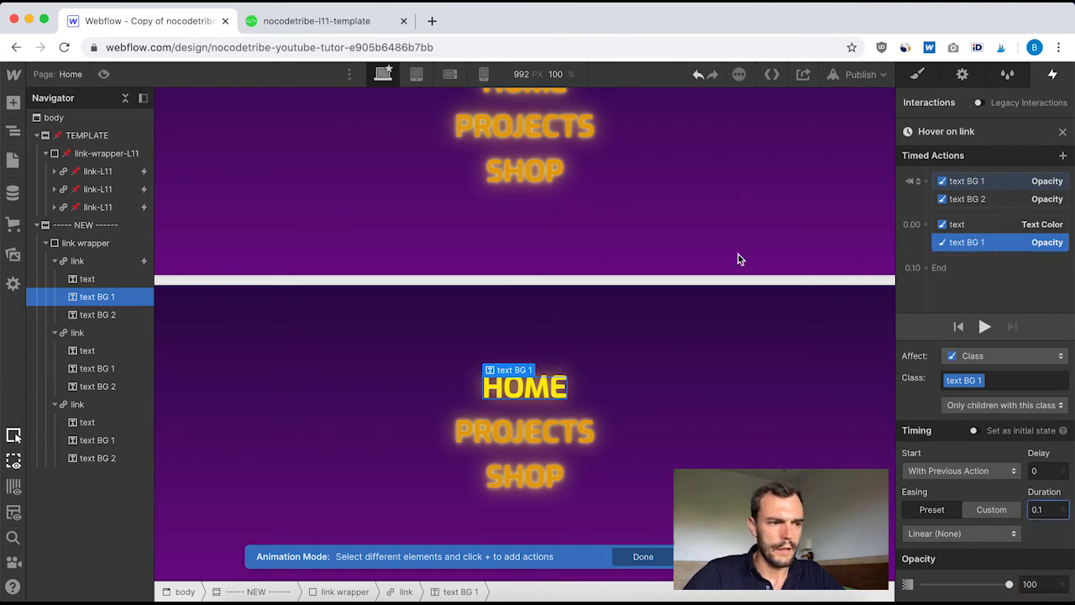
# Add an opacity action for text BG 2 at 0.00 s in Hover on link, at 100% with a 0.1 s duration, and leave the animation
pyautogui.click(98, 317)
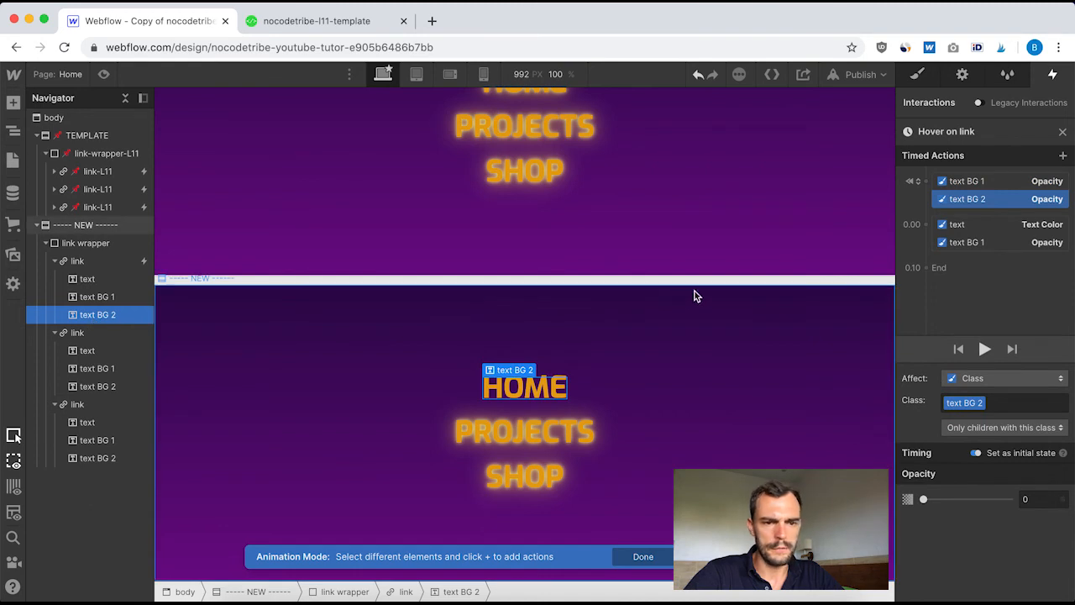
pyautogui.click(930, 225)
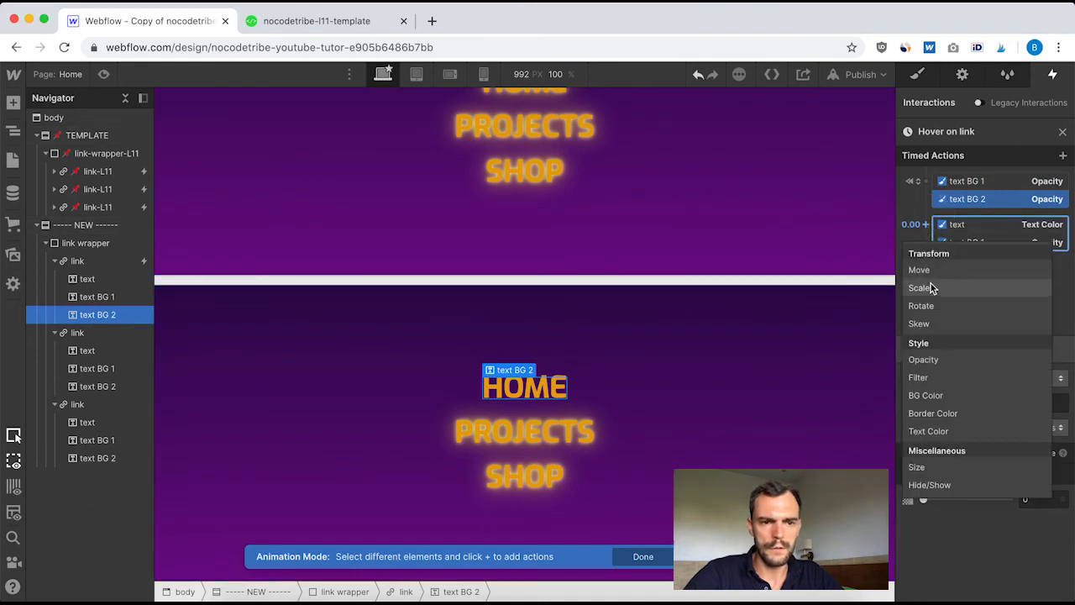
pyautogui.click(949, 361)
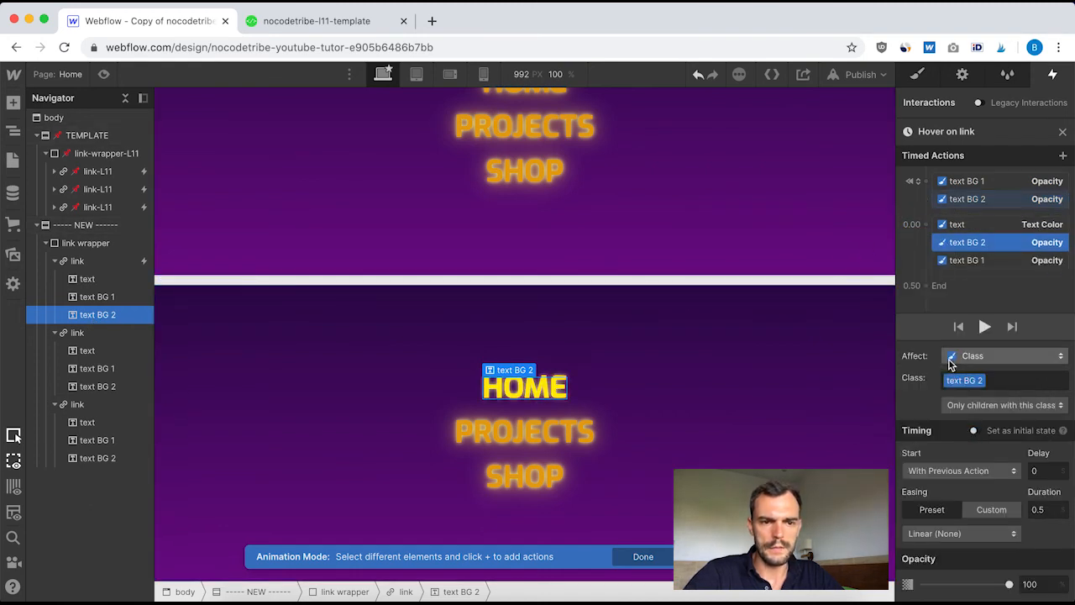
pyautogui.click(1044, 509)
pyautogui.press('BackSpace')
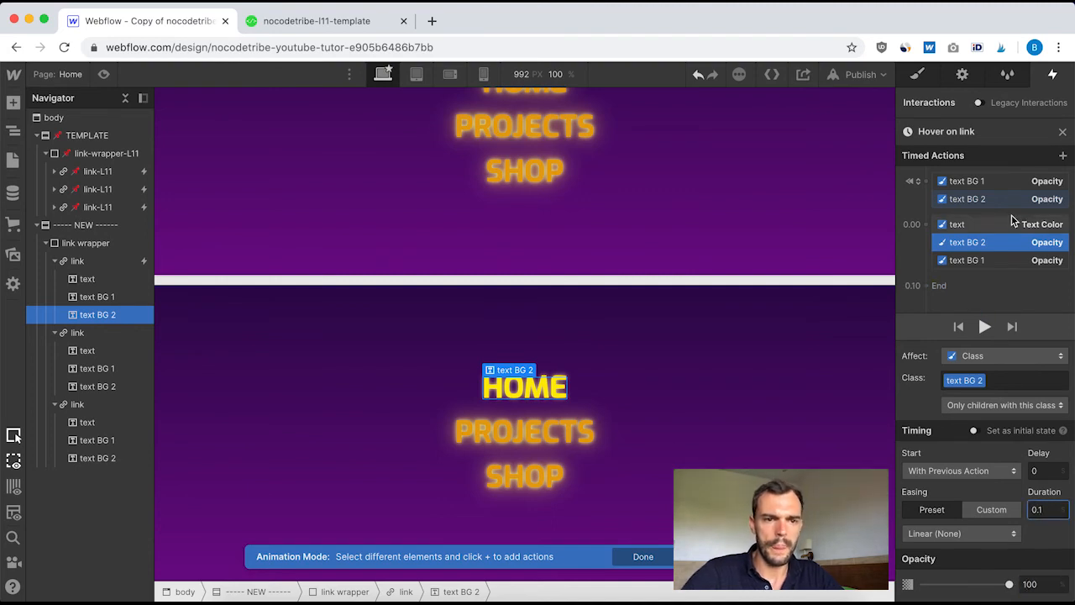
pyautogui.click(1062, 133)
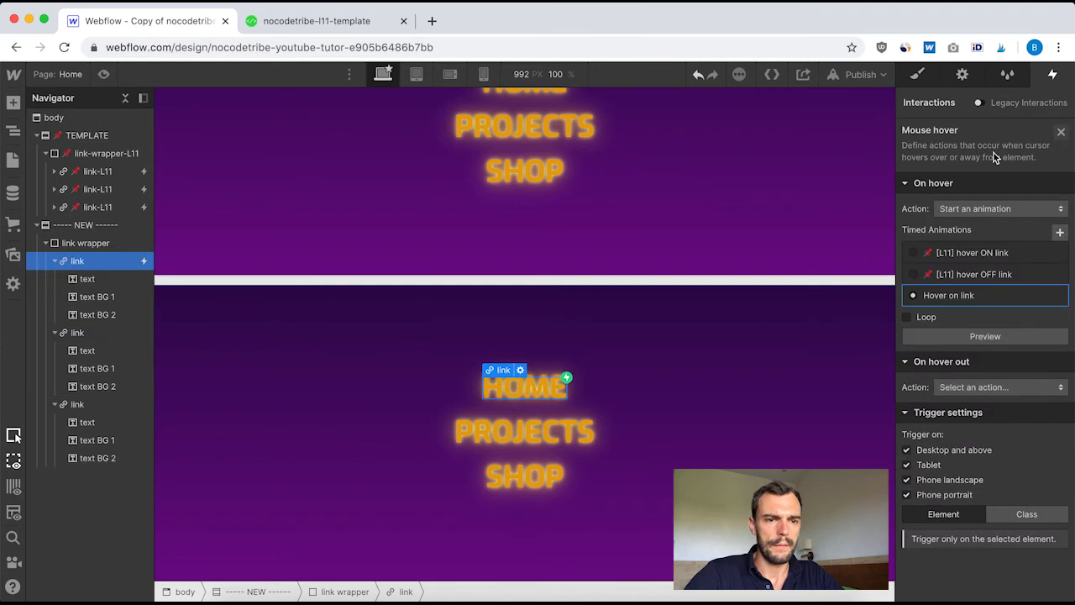
# Examine the timing and scale values of the text-L11 scale action in the template's [L11] hover ON link animation
pyautogui.click(91, 171)
pyautogui.click(933, 158)
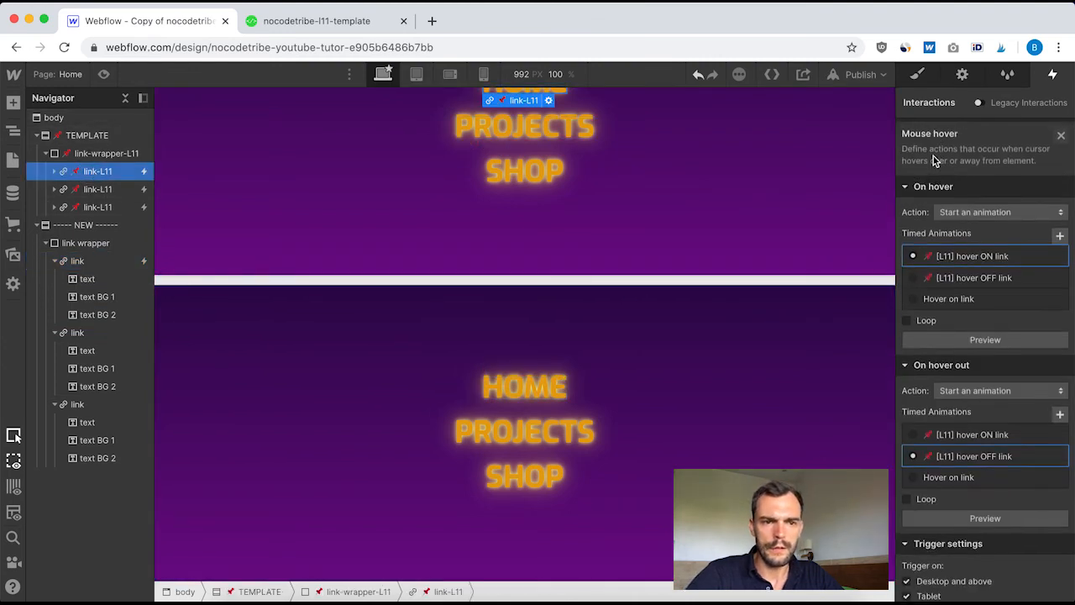
pyautogui.click(983, 252)
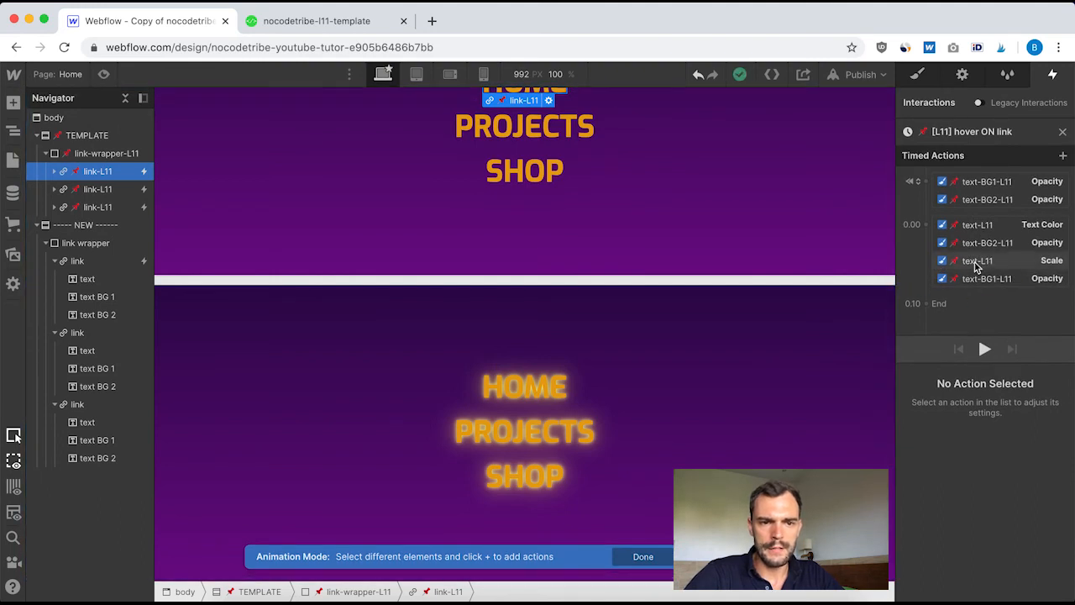
pyautogui.click(983, 261)
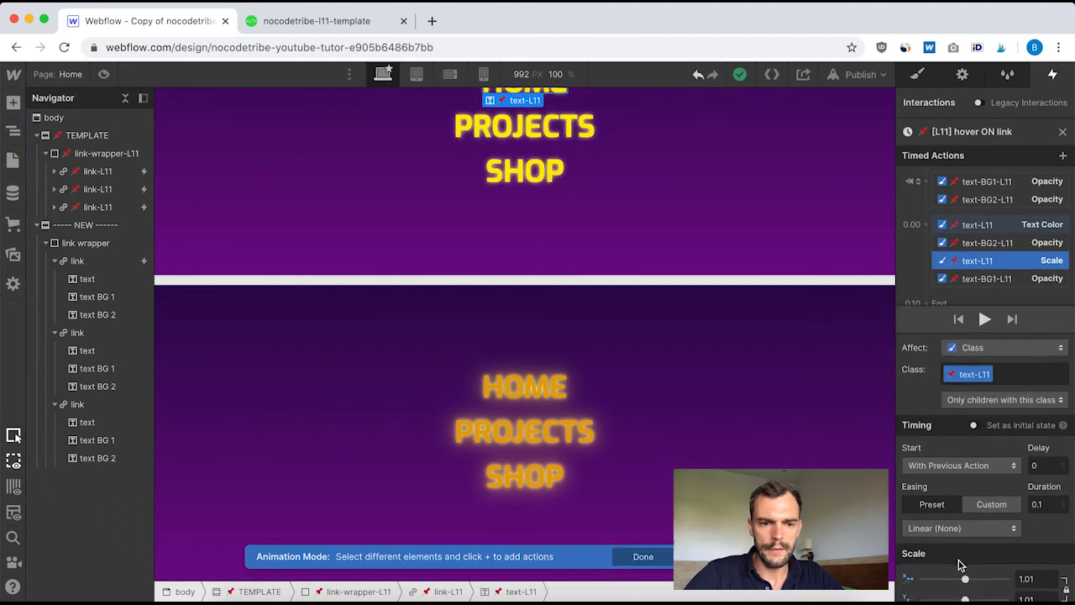
pyautogui.scroll(-1, 978, 566)
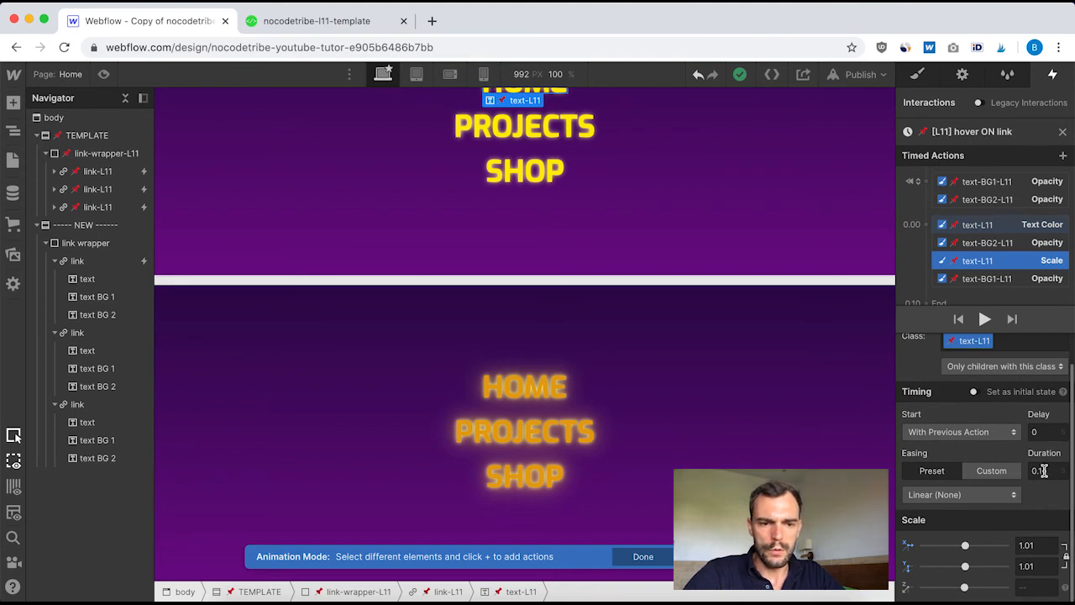
# Leave the template animation and add a scale action for text at 0.00 s in the first new link's Hover on link animation
pyautogui.scroll(1, 999, 495)
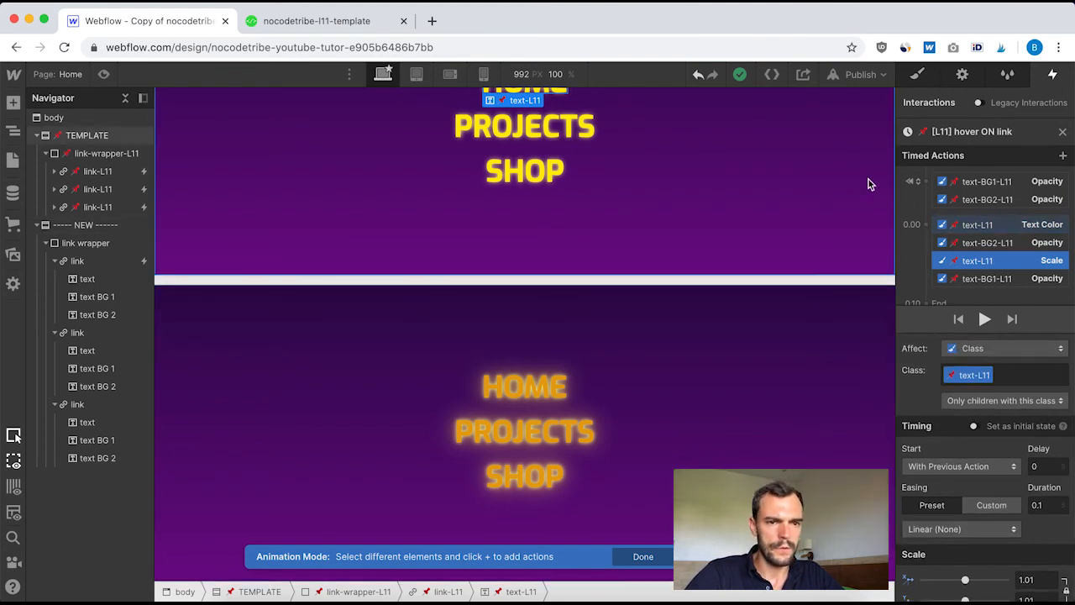
pyautogui.click(1064, 134)
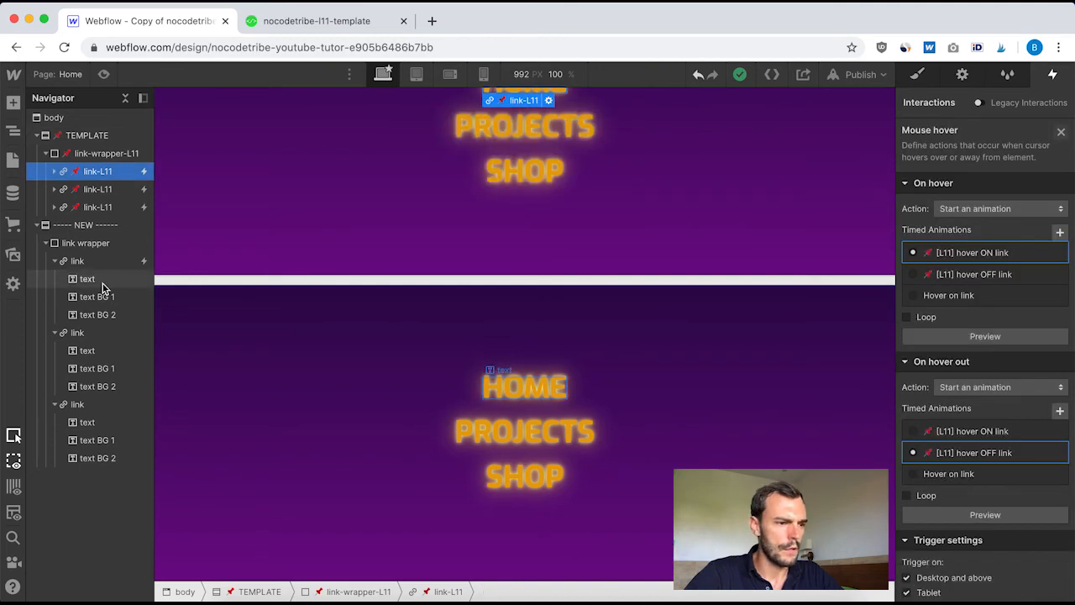
pyautogui.click(81, 262)
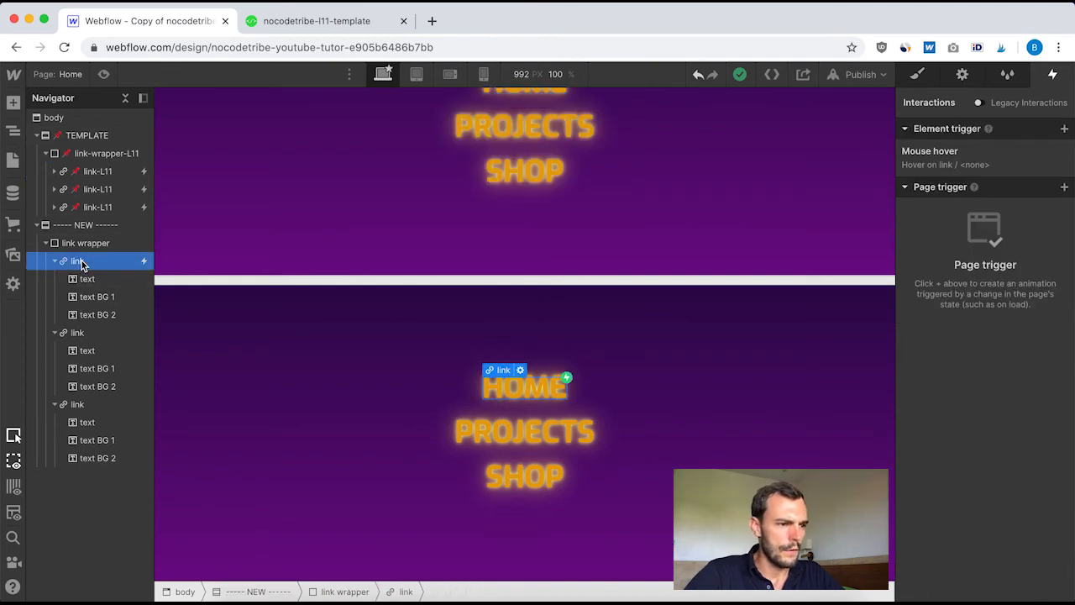
pyautogui.click(976, 160)
pyautogui.click(963, 299)
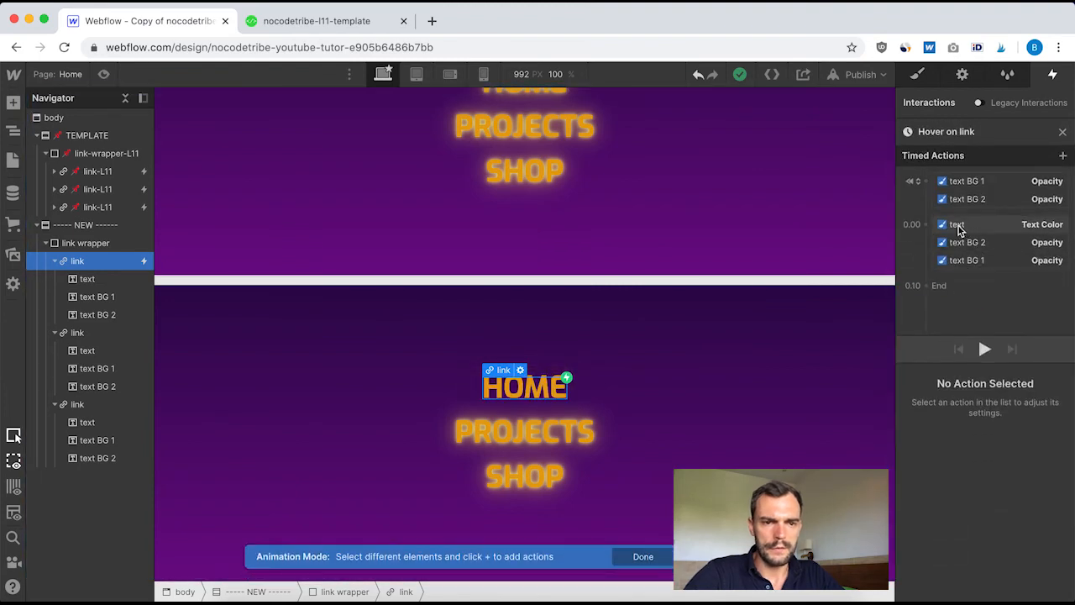
pyautogui.click(965, 225)
pyautogui.click(925, 225)
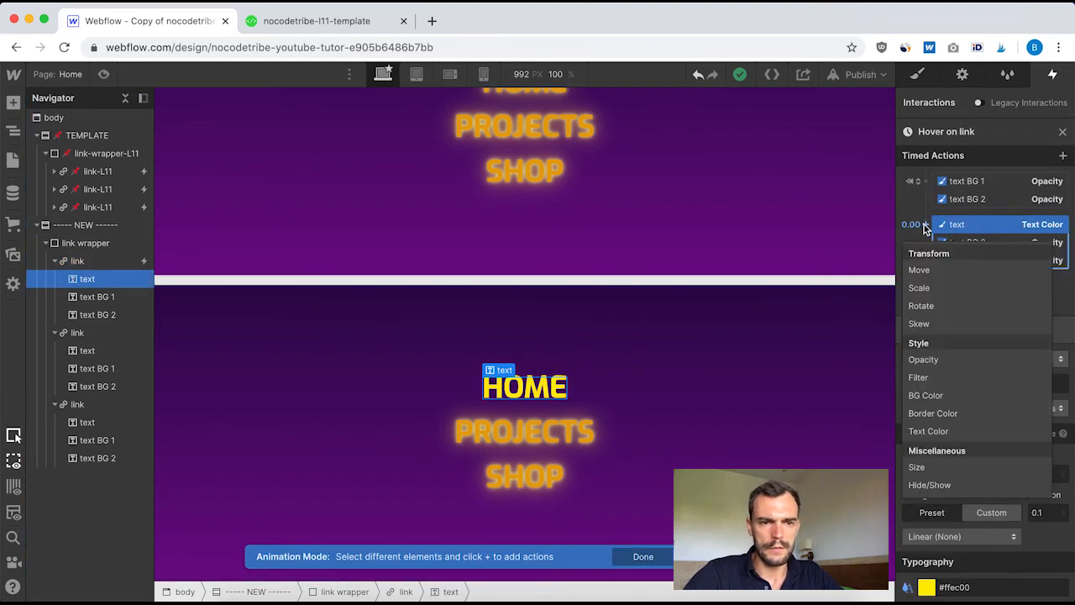
pyautogui.click(941, 290)
# Set the text scale action's duration to 0.1 s and its X and Y scale to 1.01
pyautogui.click(1047, 503)
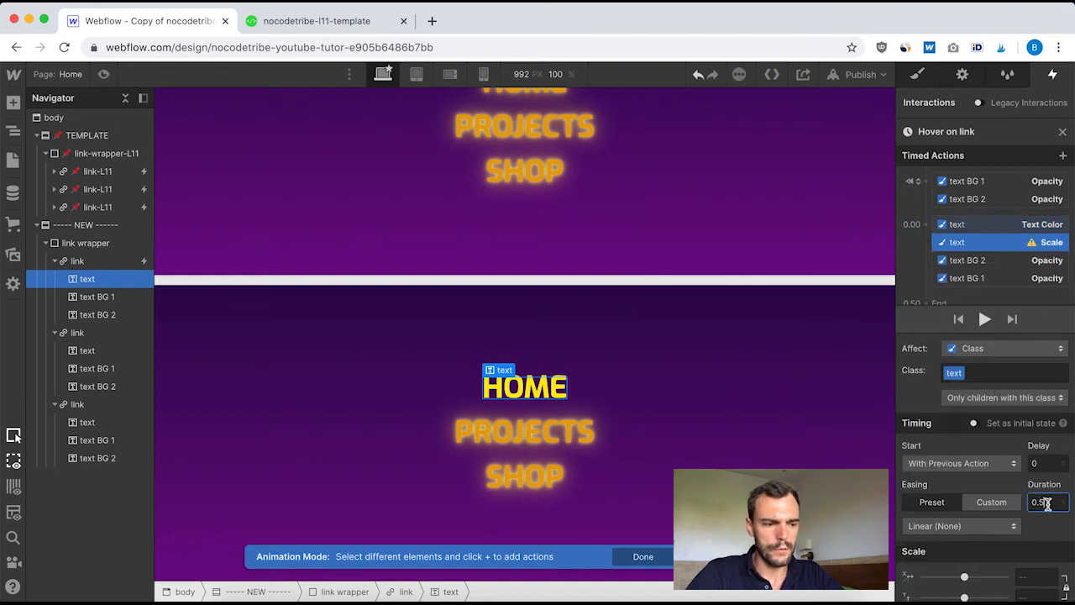
pyautogui.write('0.1')
pyautogui.click(1023, 576)
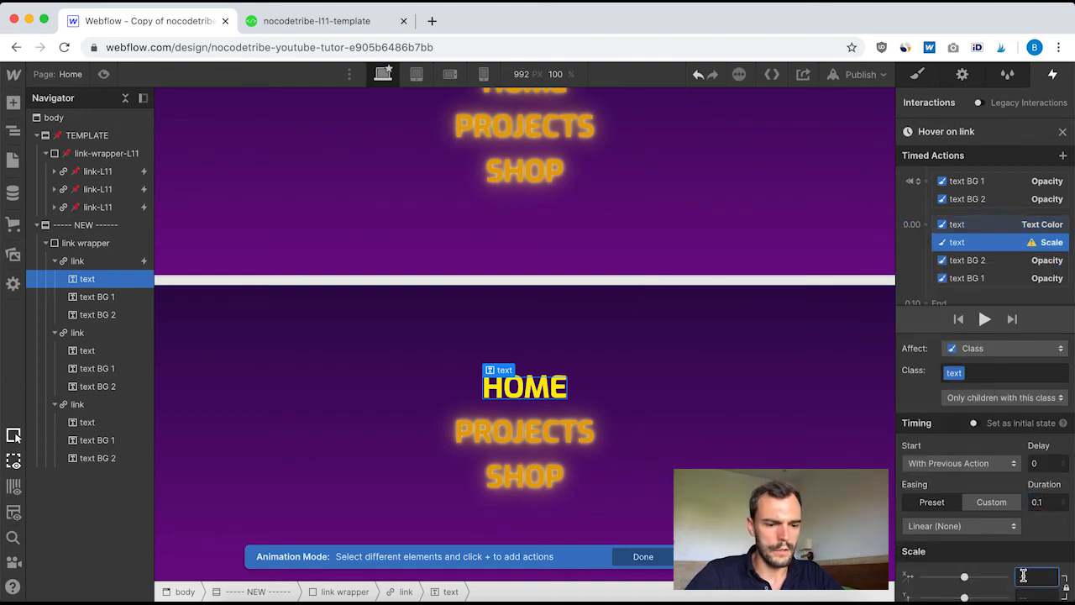
pyautogui.write('1.01')
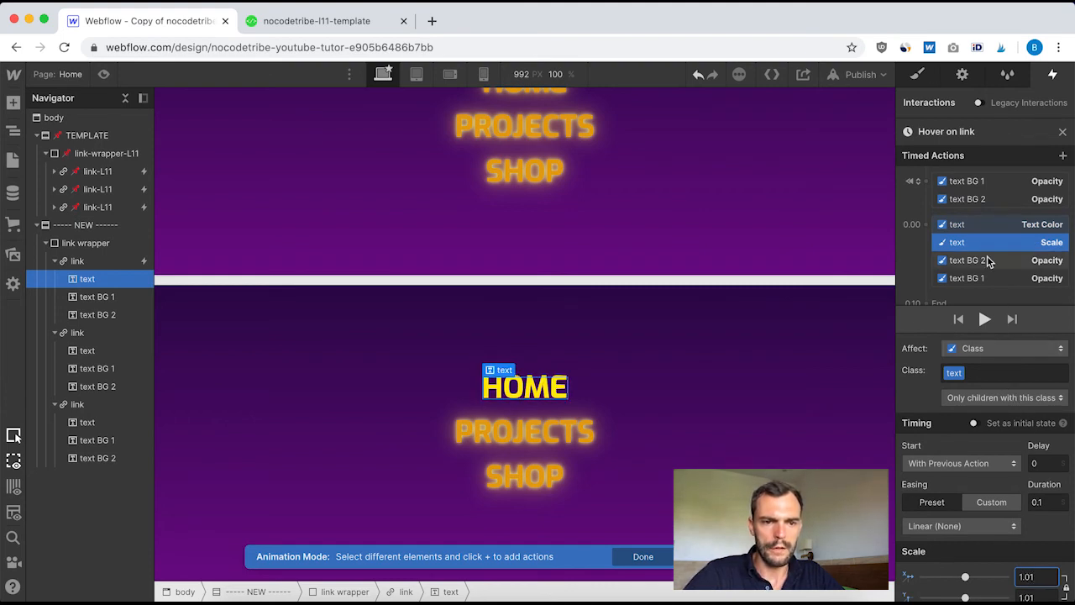
# Play the Hover on link animation several times to check the effect on HOME, and leave the animation
pyautogui.click(984, 323)
pyautogui.click(984, 324)
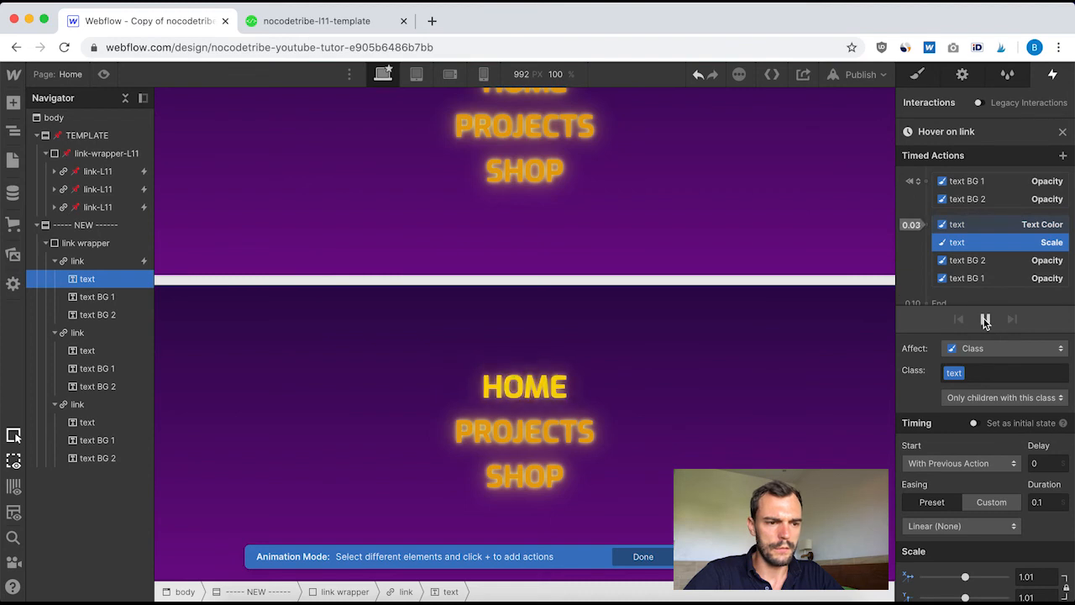
pyautogui.click(984, 324)
pyautogui.click(985, 323)
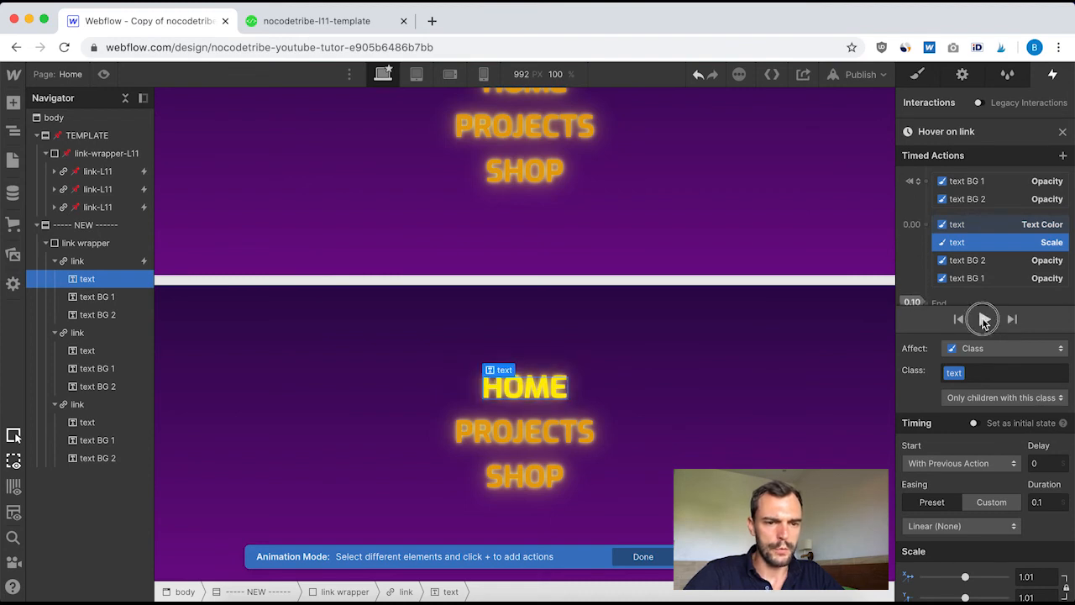
pyautogui.click(985, 323)
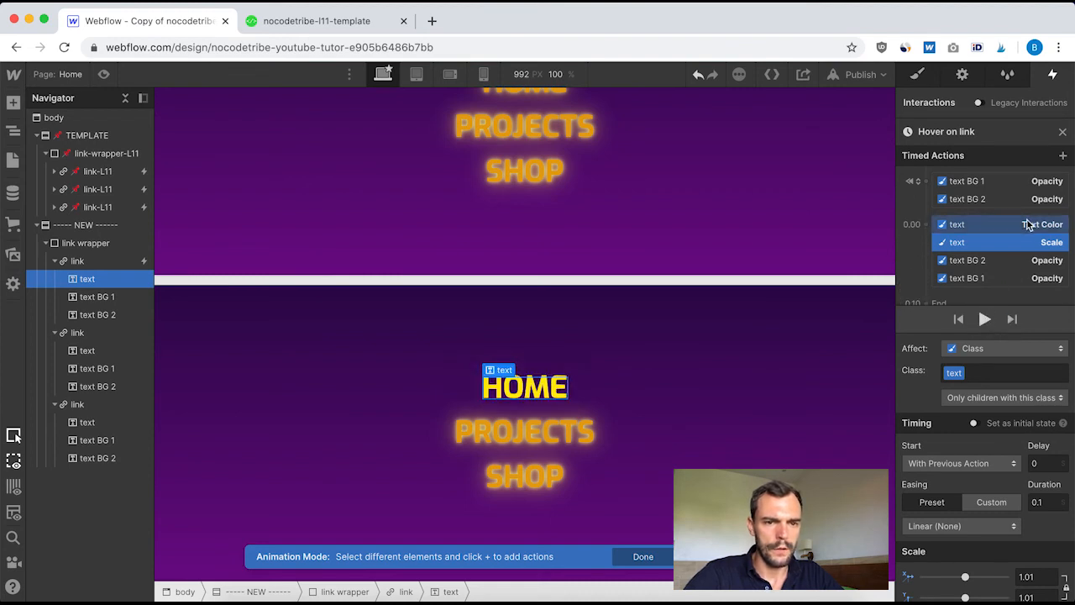
pyautogui.click(1063, 133)
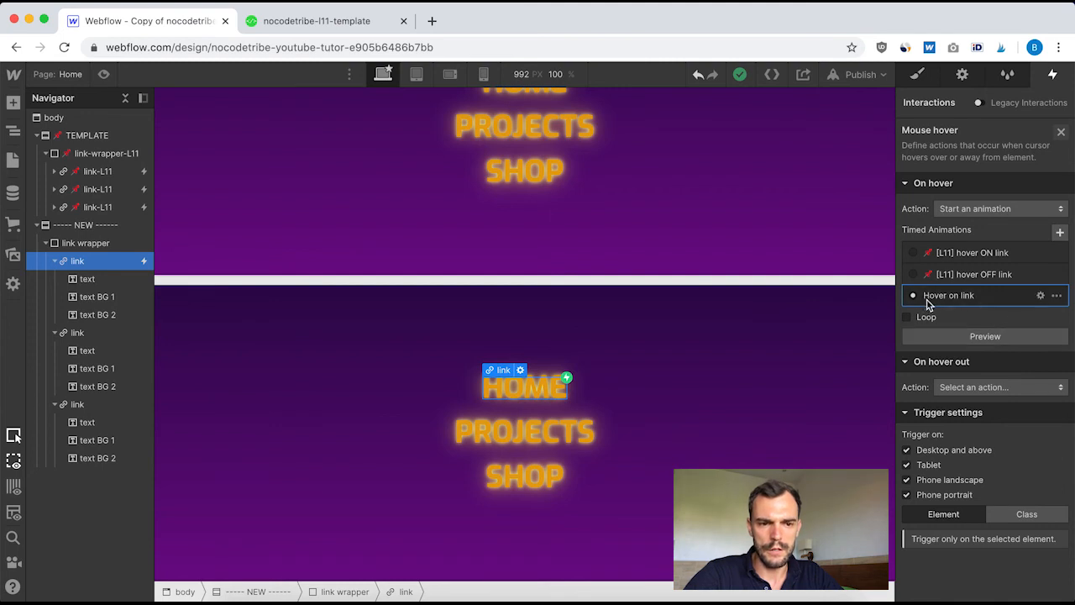
# Set the mouse hover trigger to apply to all elements with the link class, and check the page in preview mode
pyautogui.click(1028, 513)
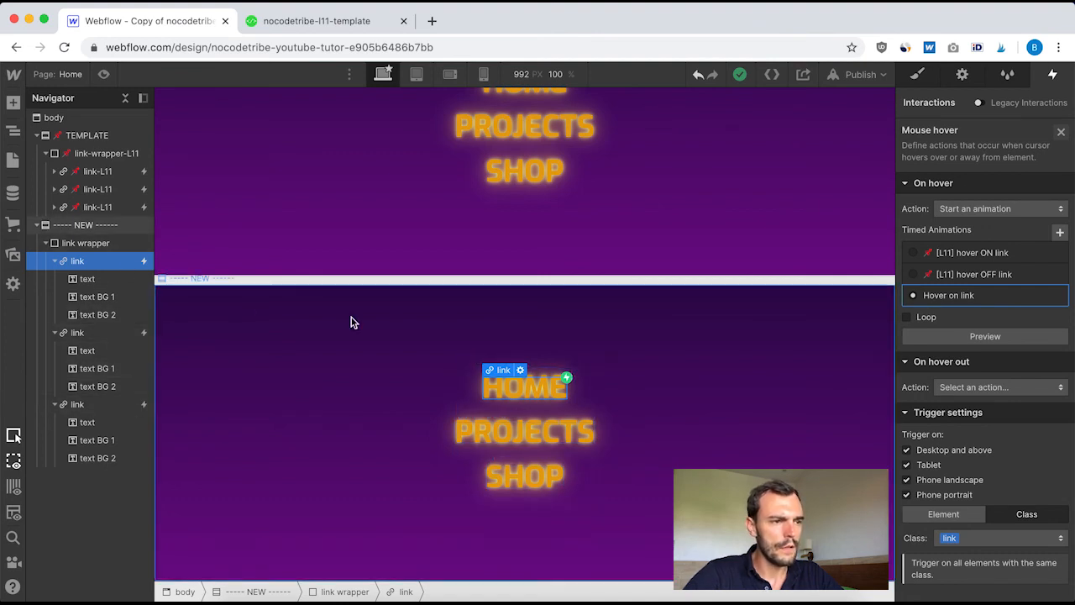
pyautogui.click(102, 74)
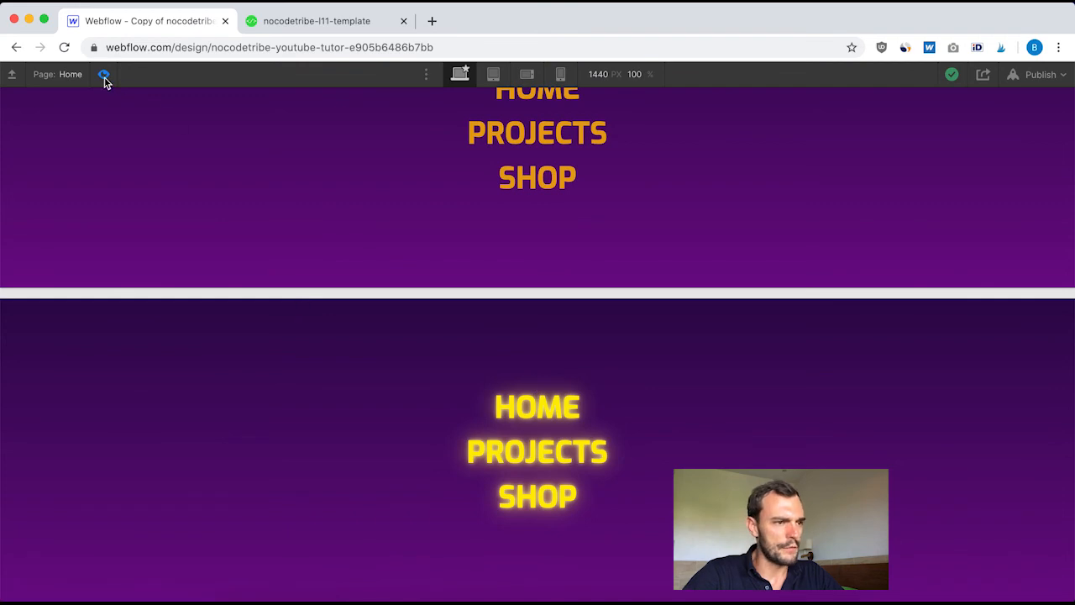
pyautogui.click(104, 75)
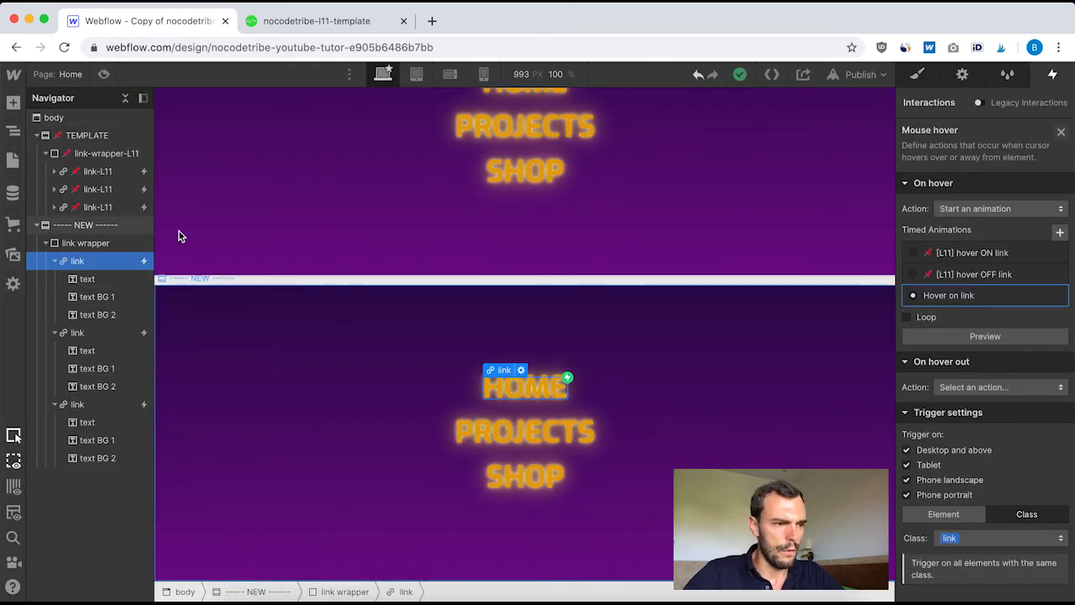
# Copy the color #e7a311 from the text-L11 text color action in the template's [L11] hover OFF link animation
pyautogui.click(97, 172)
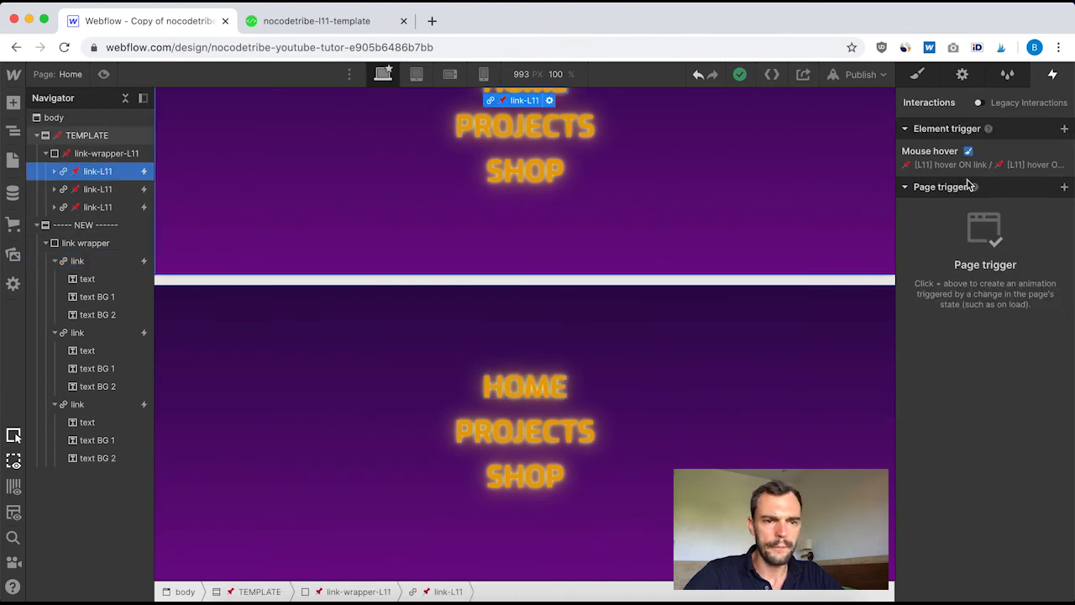
pyautogui.click(935, 162)
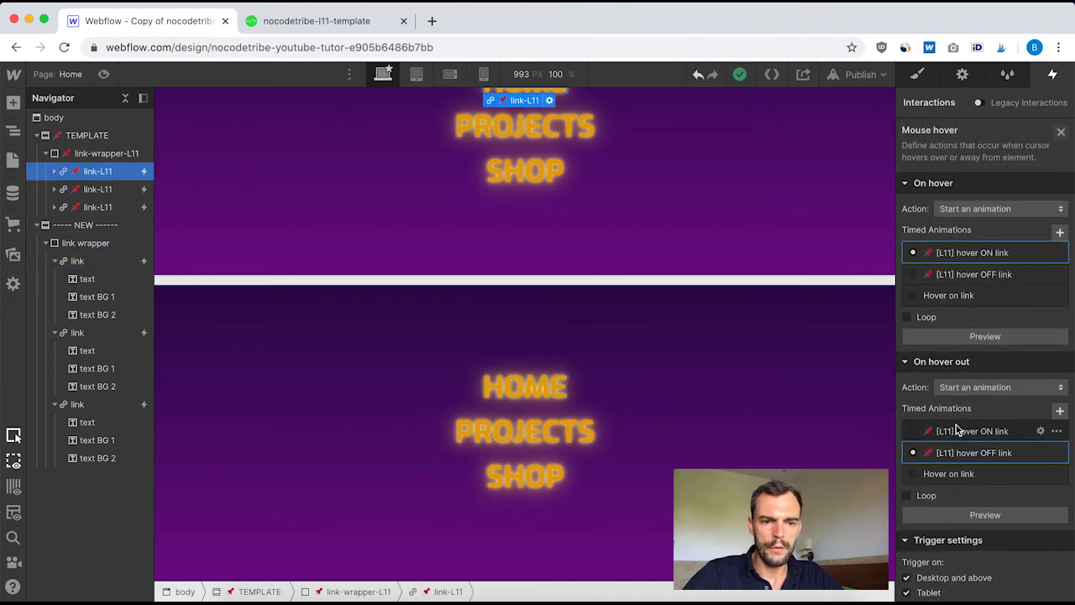
pyautogui.click(974, 457)
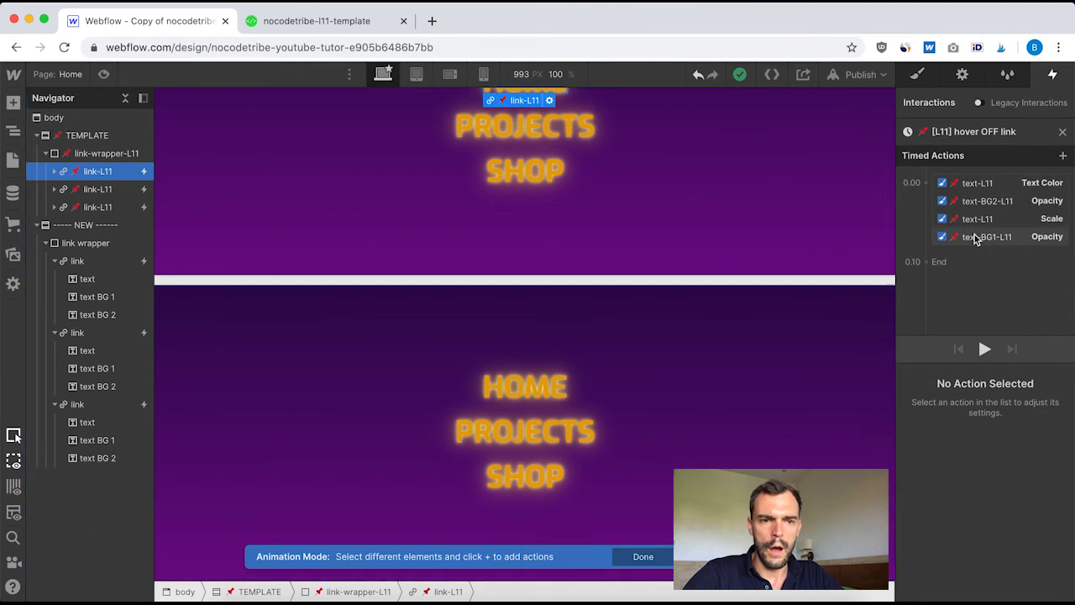
pyautogui.click(976, 185)
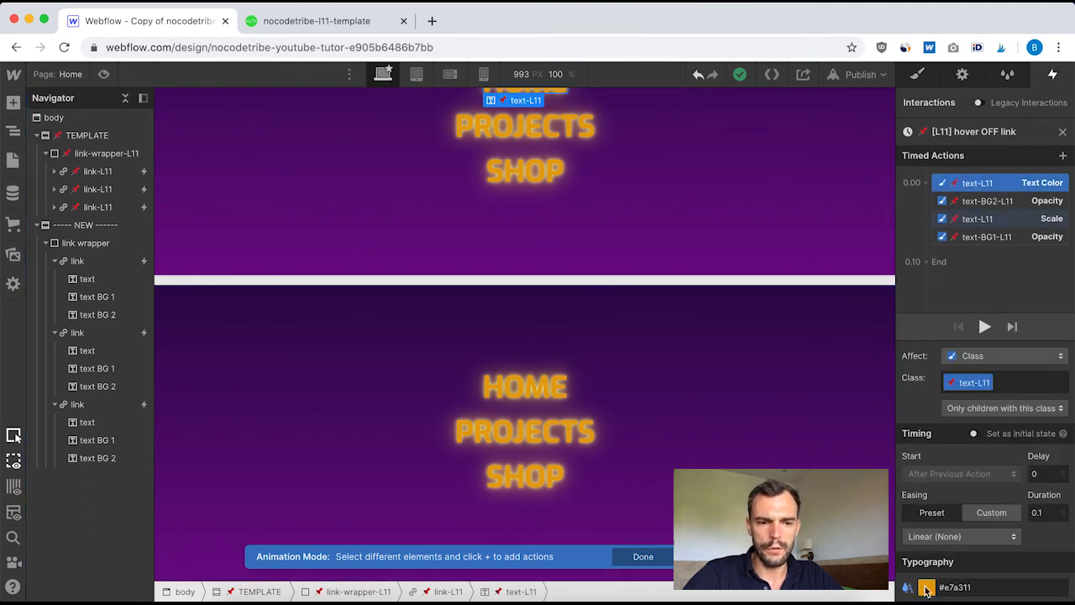
pyautogui.click(957, 585)
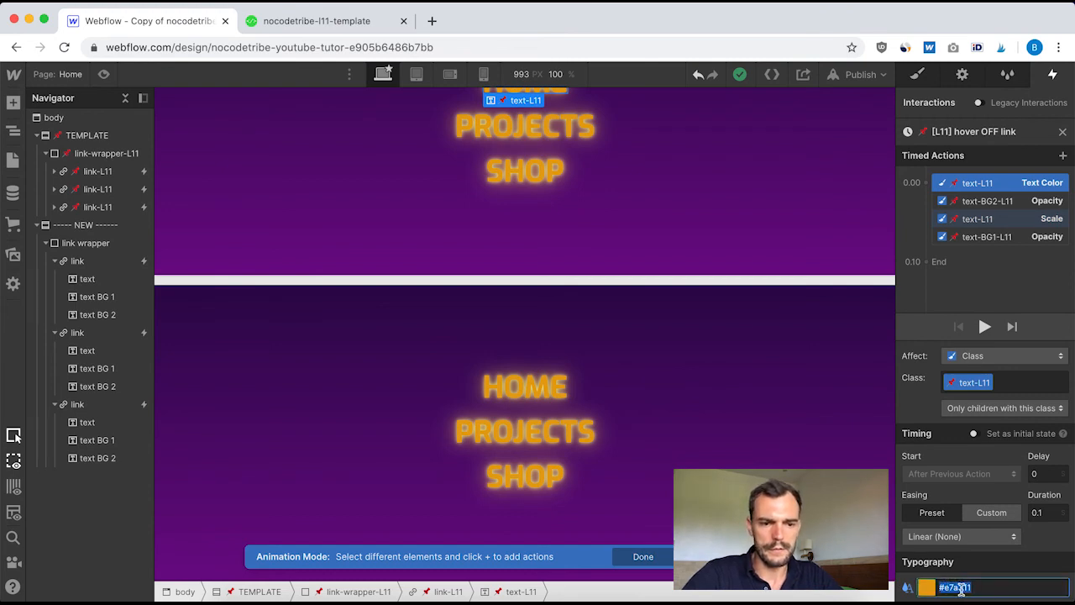
# Examine the text-BG2-L11 and text-BG1-L11 opacity actions and the text-L11 scale action in [L11] hover OFF link, and leave the animation
pyautogui.click(990, 201)
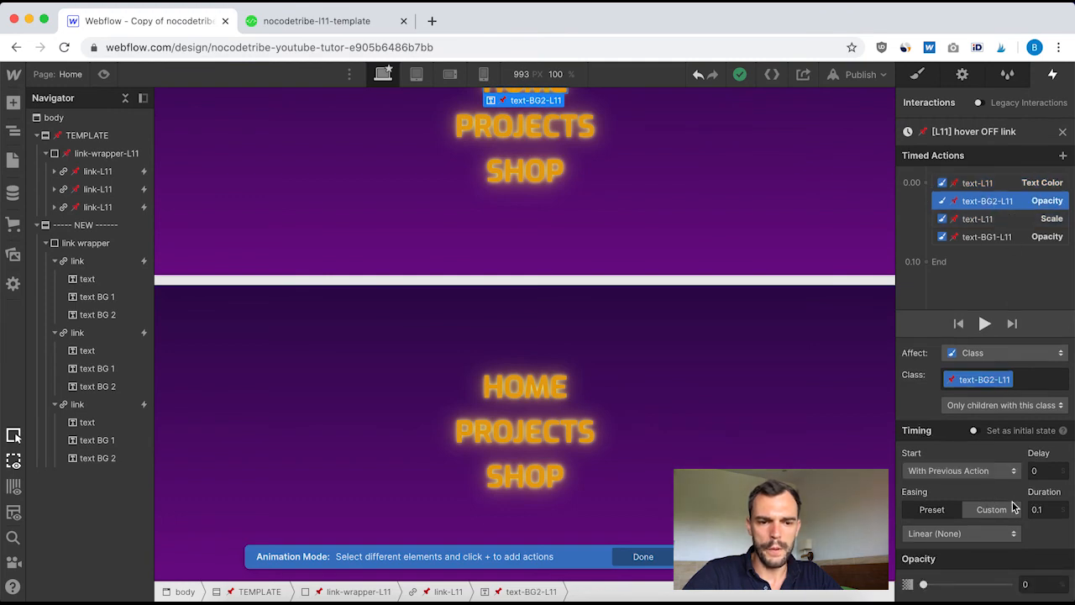
pyautogui.click(987, 222)
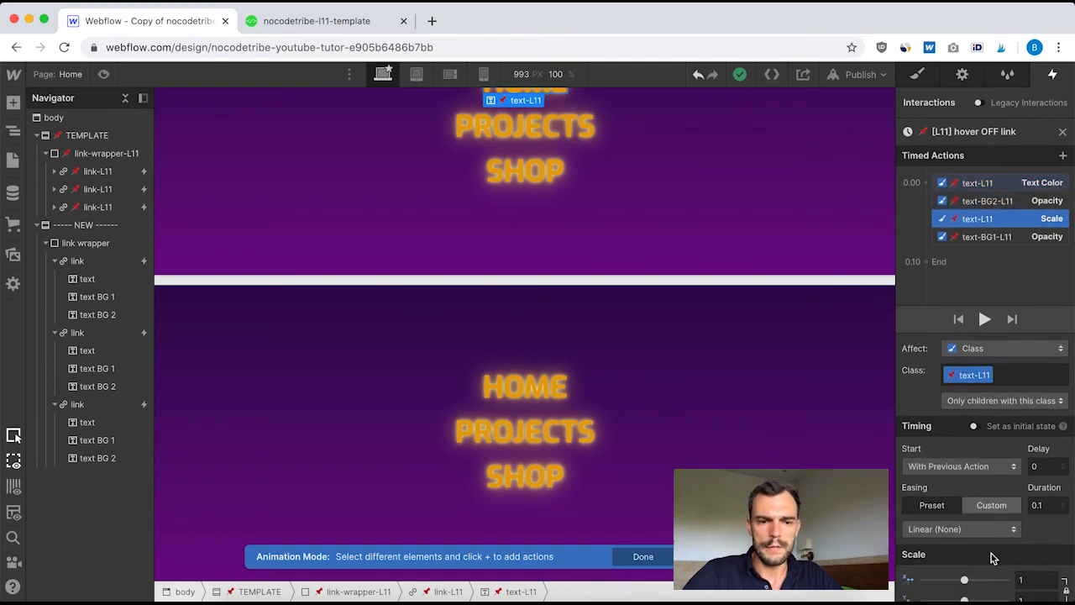
pyautogui.click(985, 238)
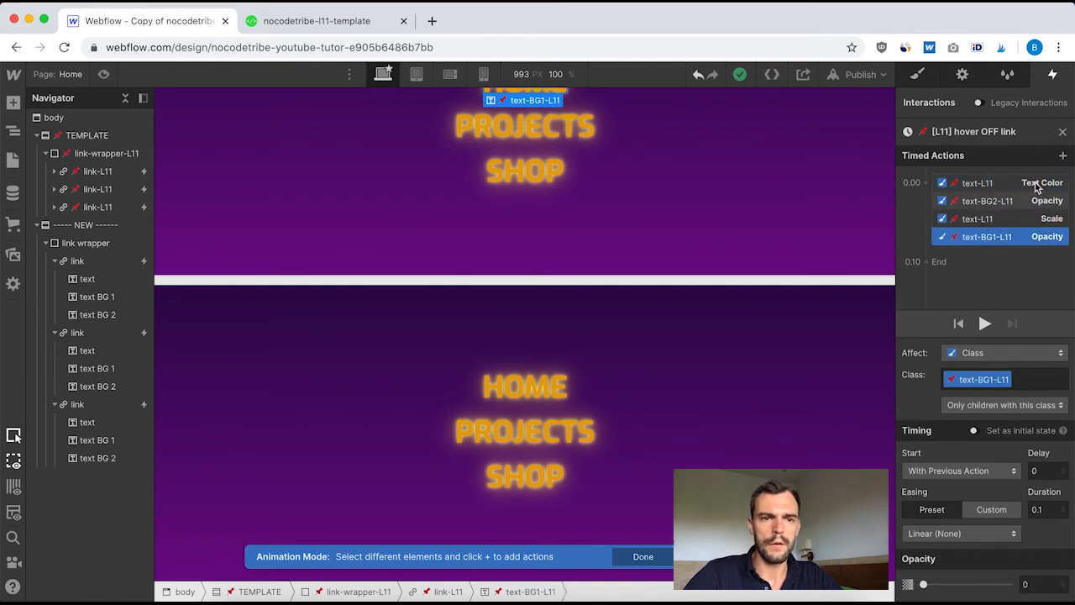
pyautogui.click(1064, 133)
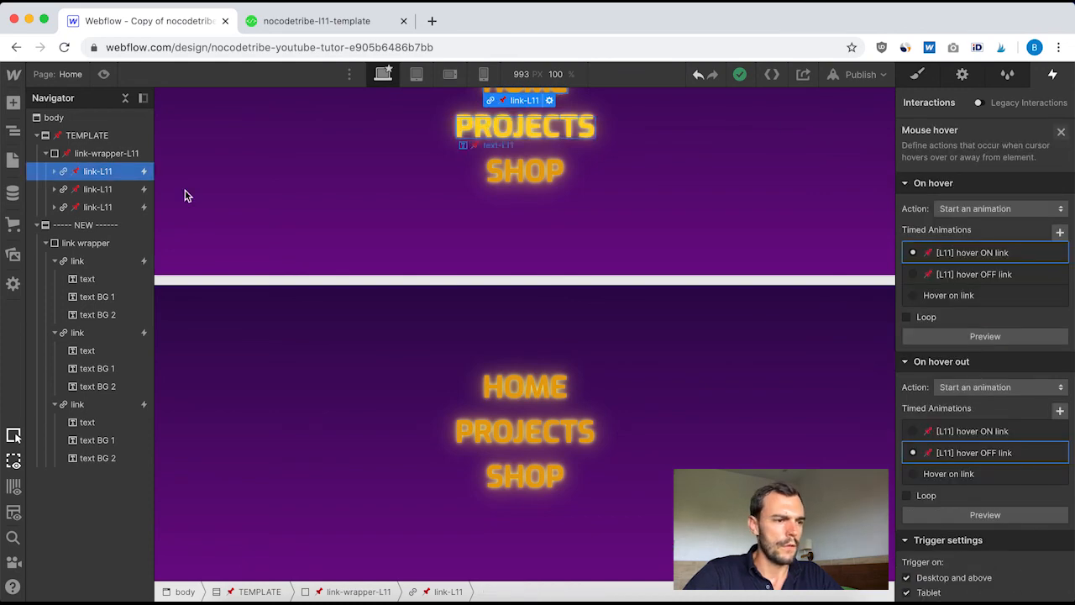
# Create a timed animation named "hover out link" for the on hover out trigger of the new section's first link
pyautogui.click(96, 261)
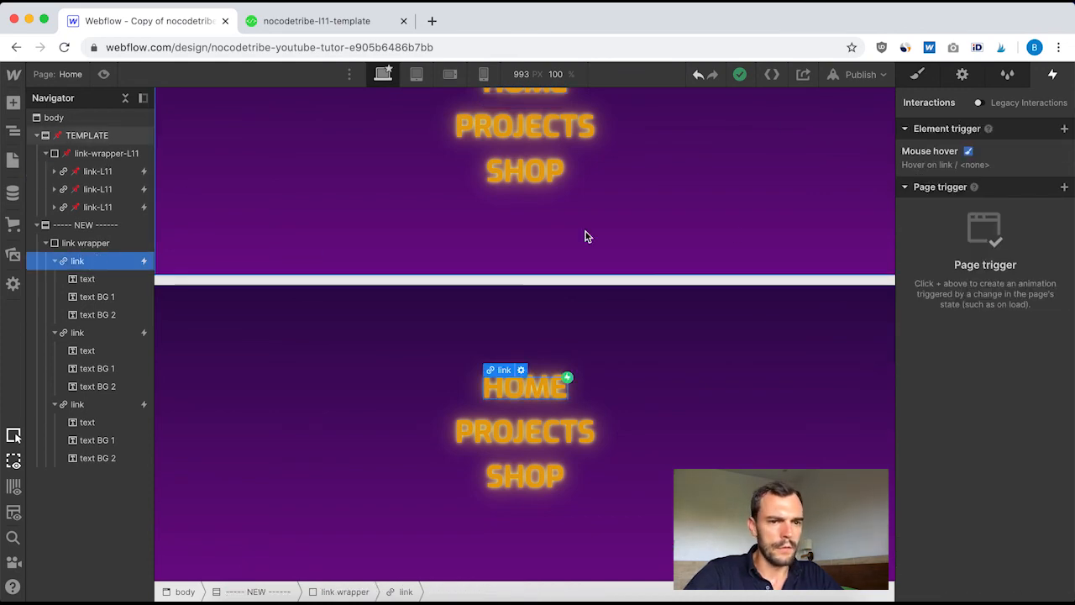
pyautogui.click(932, 162)
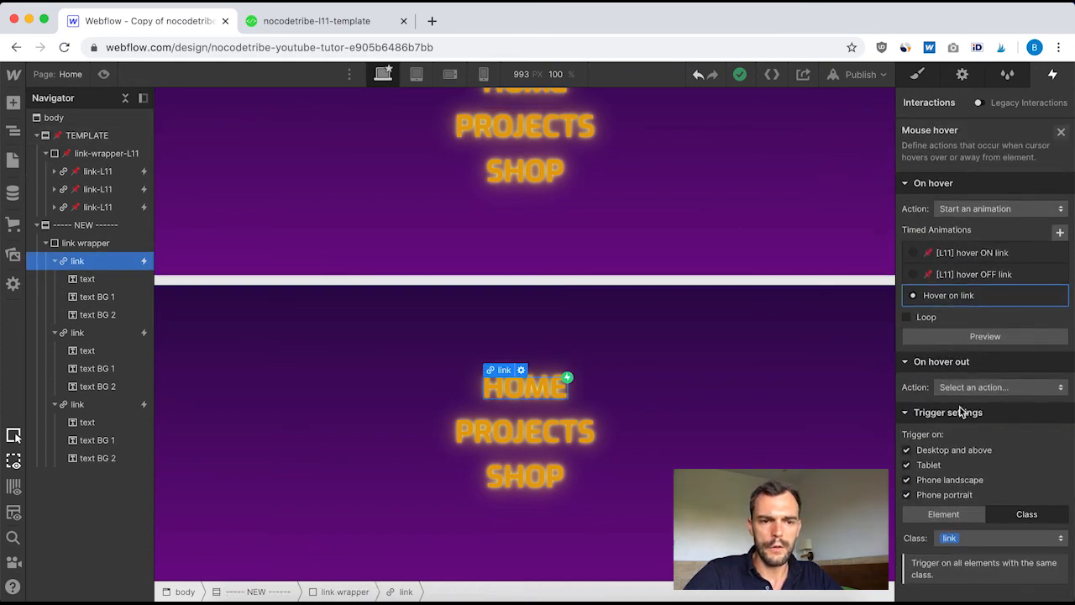
pyautogui.click(1001, 388)
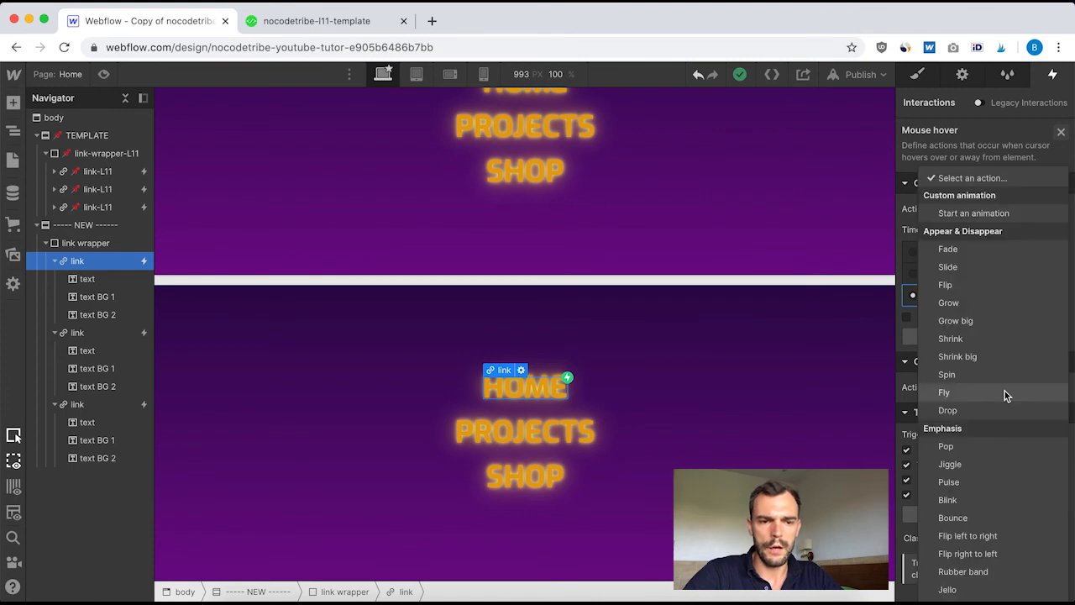
pyautogui.click(975, 213)
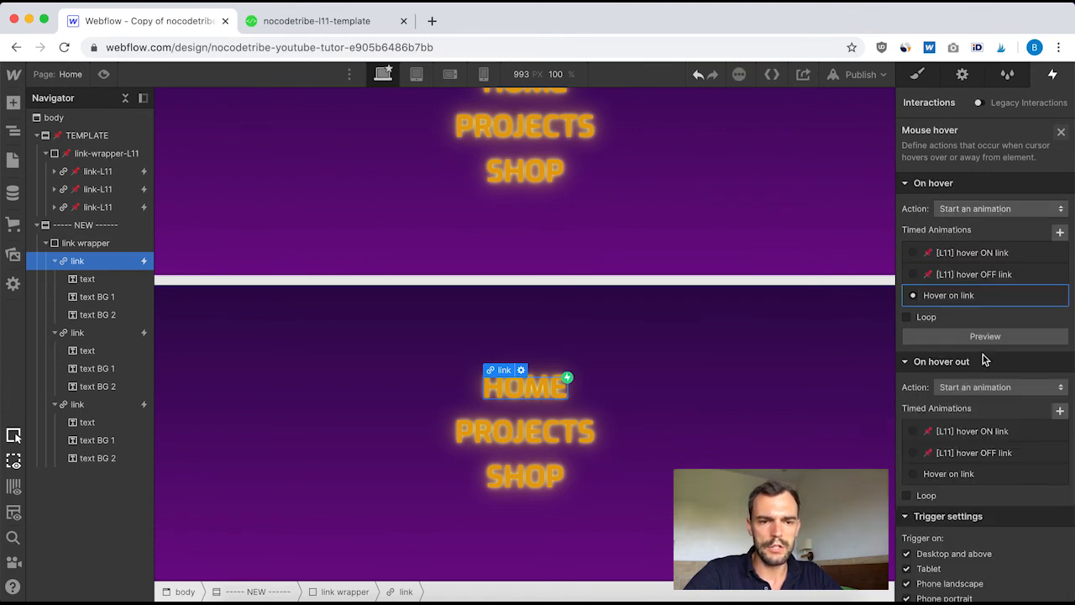
pyautogui.click(1060, 412)
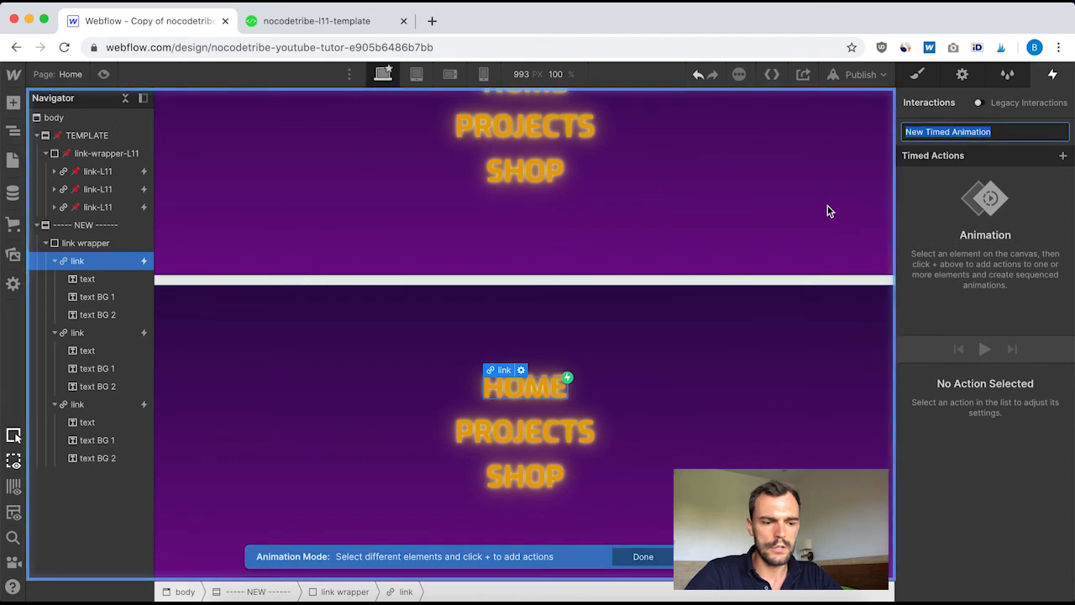
pyautogui.write('hover out link')
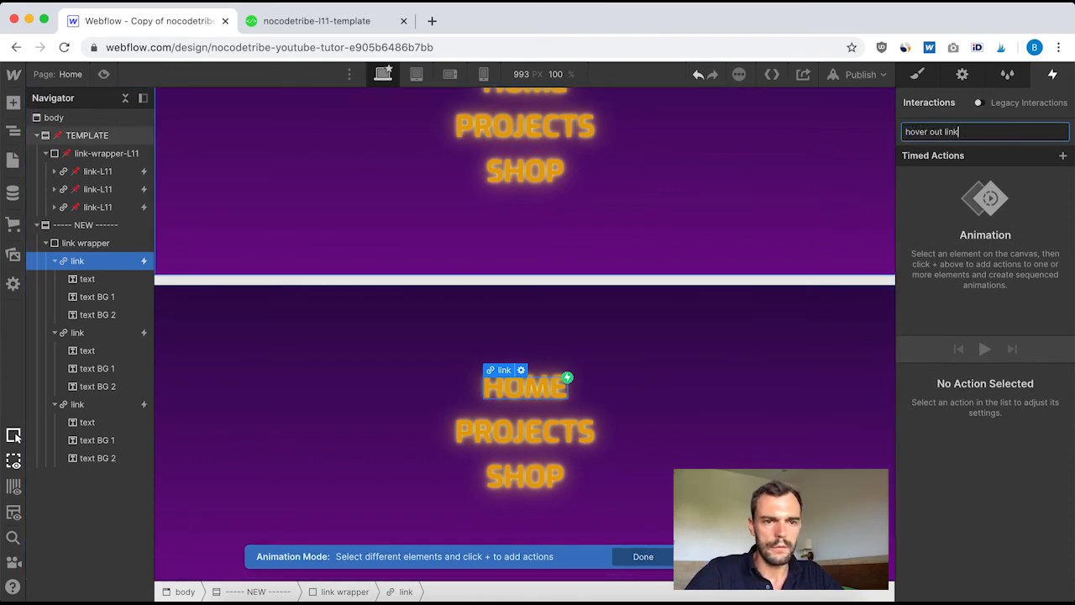
pyautogui.press('Return')
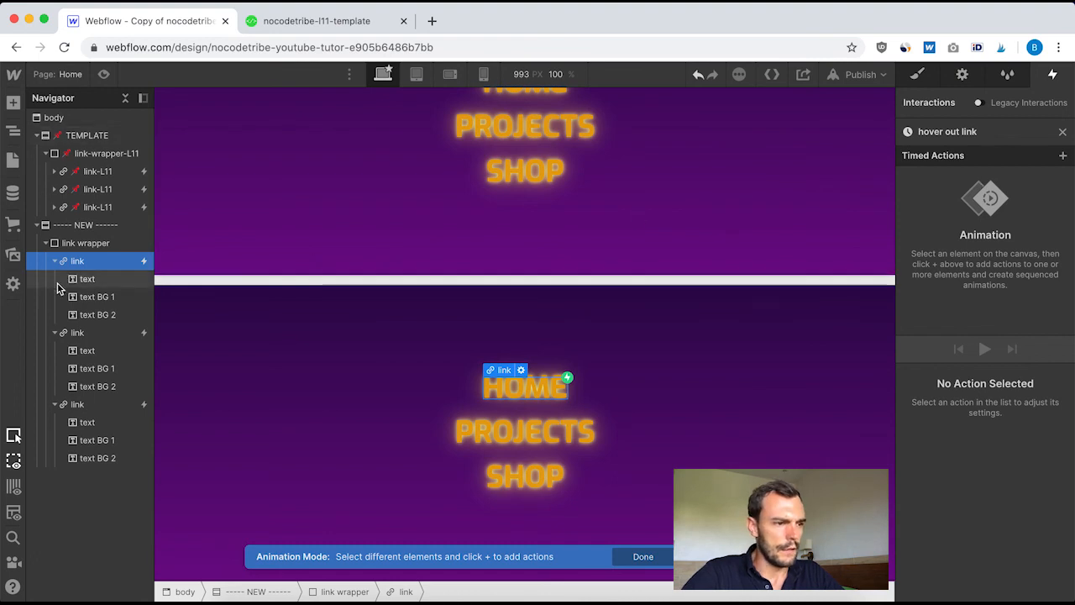
# Add a text color action for the first link's text in hover out link, with the color #e7a311
pyautogui.click(89, 281)
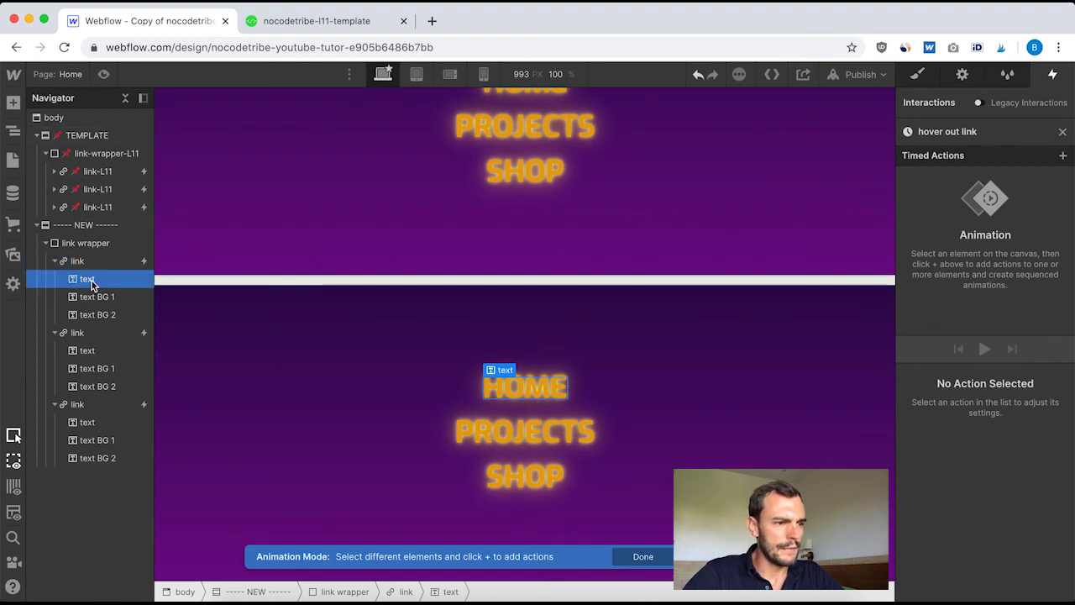
pyautogui.click(1063, 156)
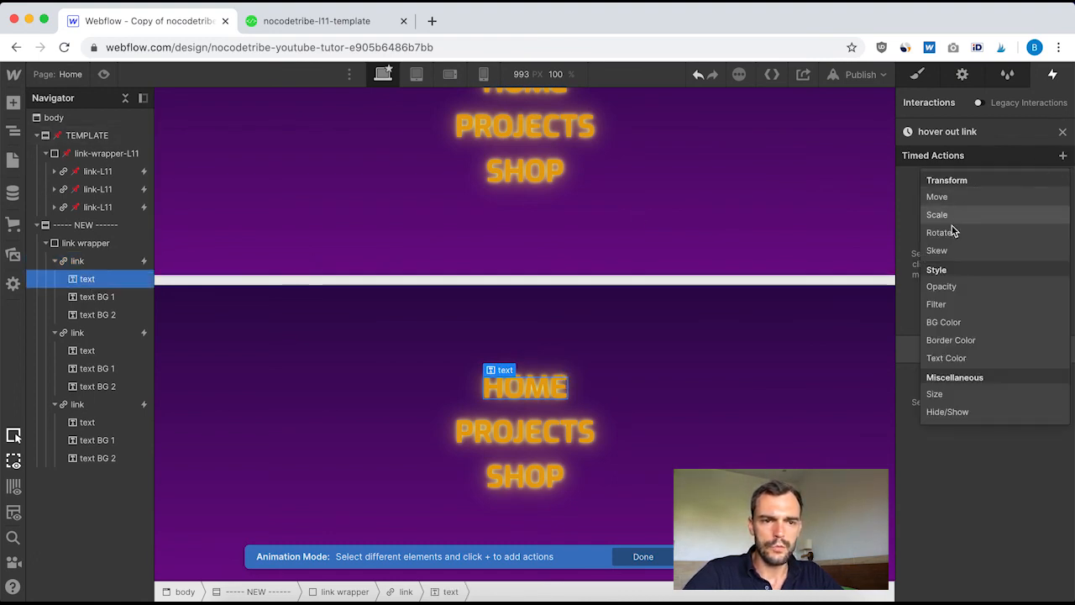
pyautogui.click(949, 357)
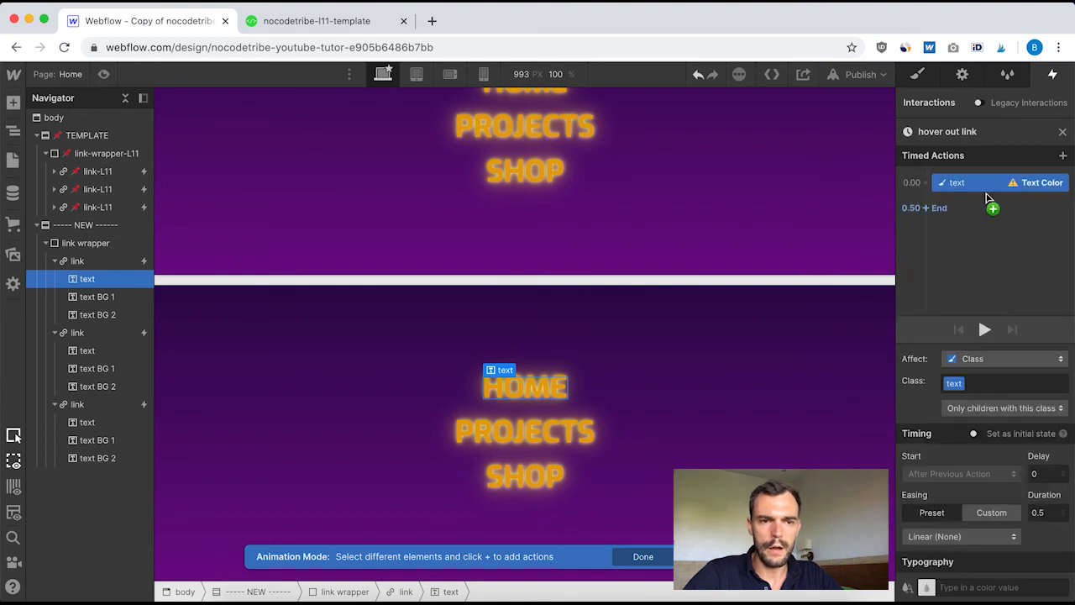
pyautogui.click(963, 585)
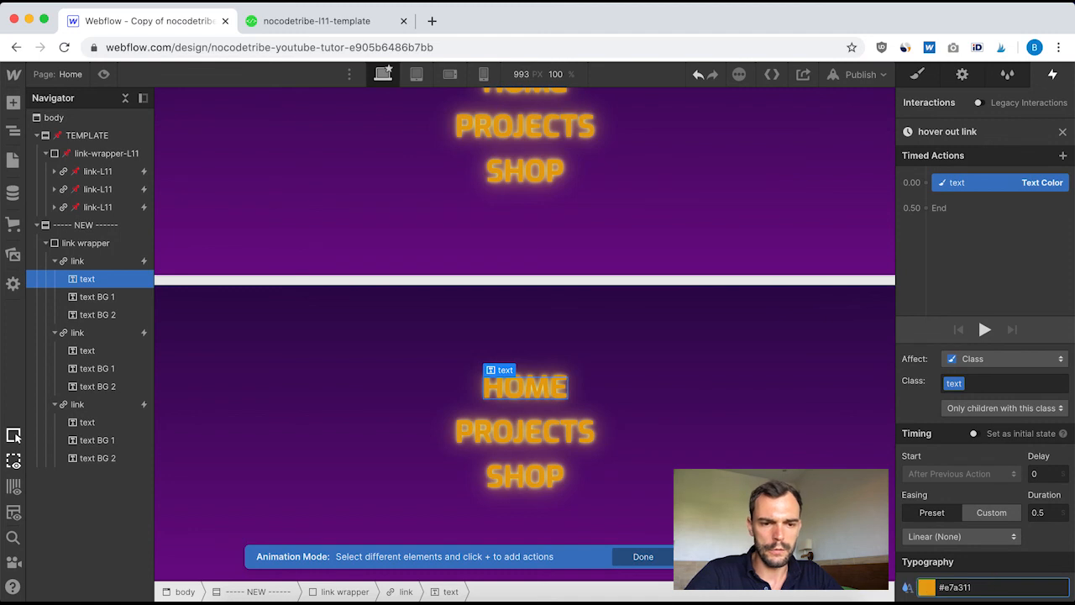
# Set the text color action's duration to 0.1 and add a simultaneous text BG 1 action with opacity 0 and duration 0.1
pyautogui.click(1045, 513)
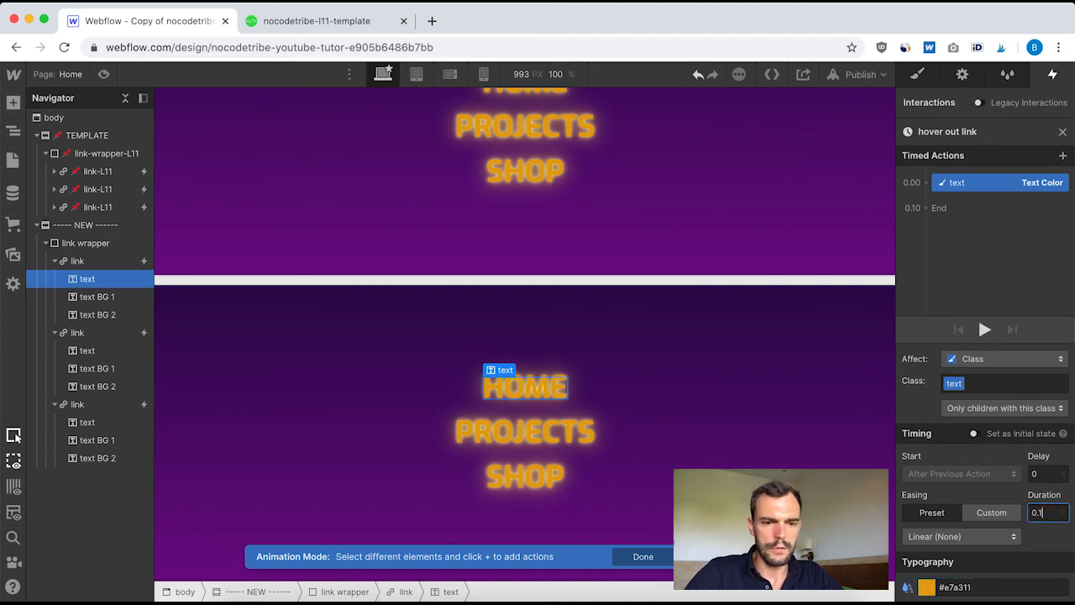
pyautogui.click(105, 299)
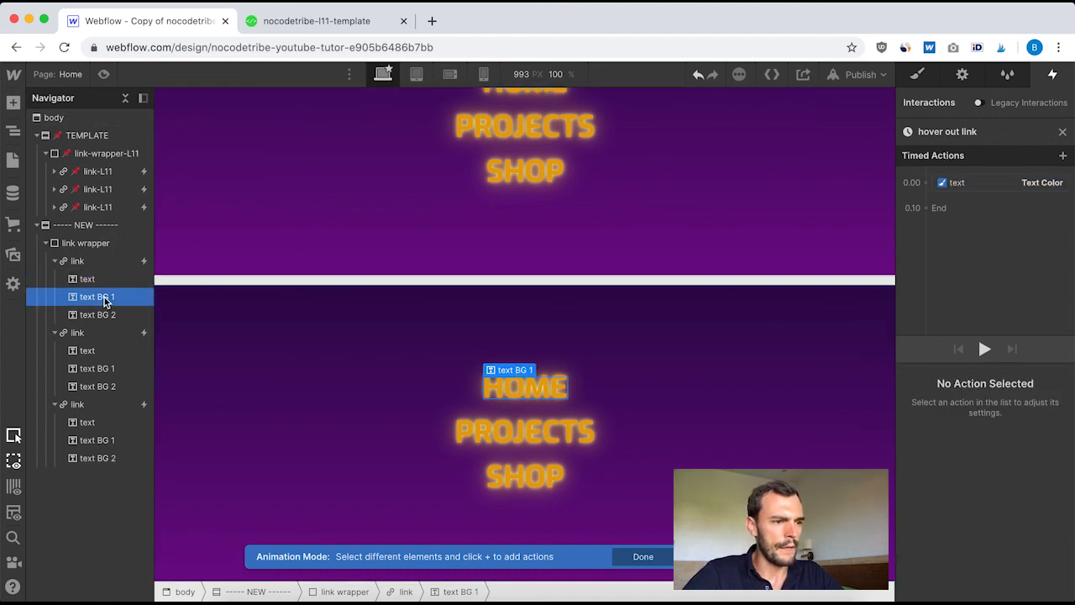
pyautogui.click(927, 185)
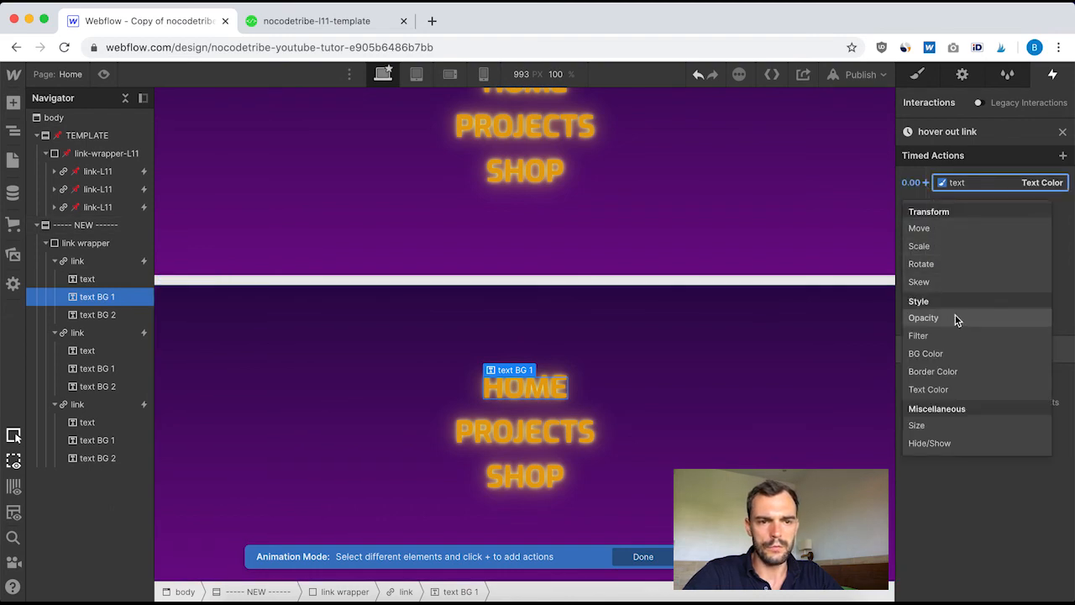
pyautogui.click(956, 320)
pyautogui.click(1043, 584)
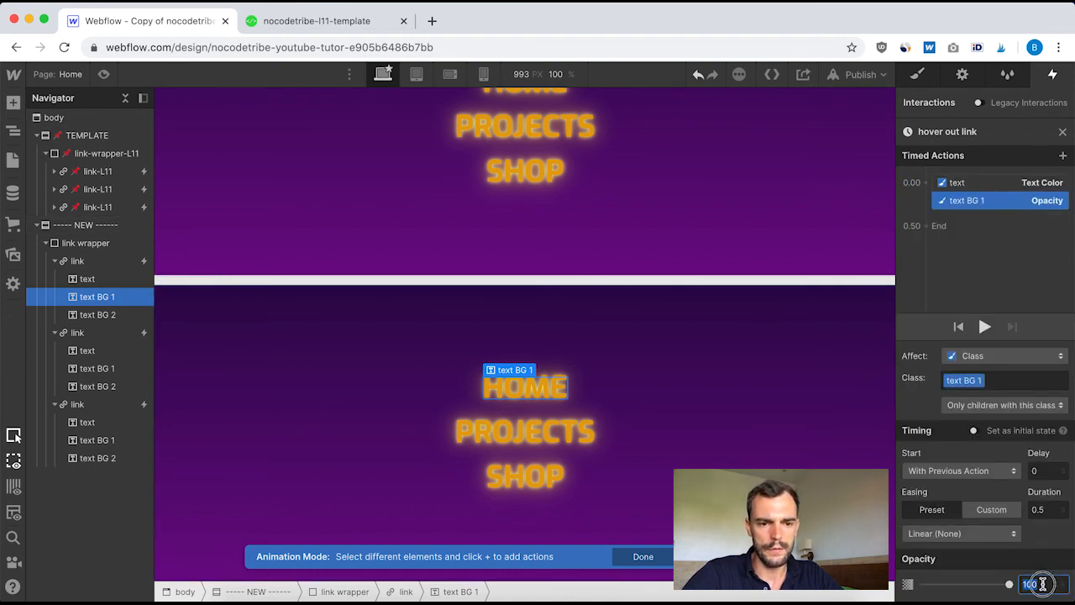
pyautogui.write('0')
pyautogui.click(1046, 509)
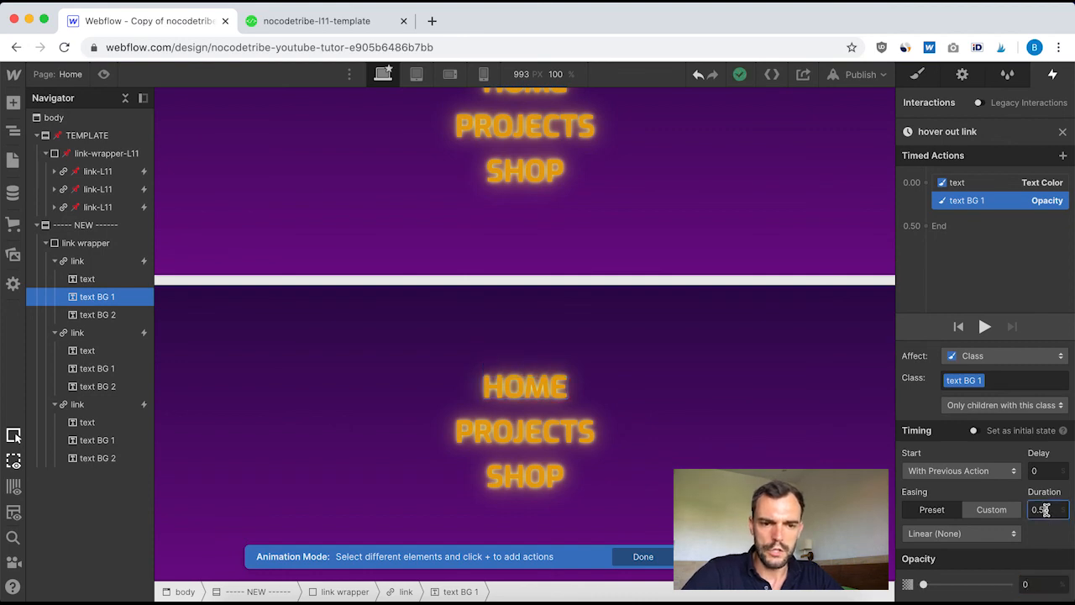
pyautogui.press('BackSpace')
pyautogui.write('1')
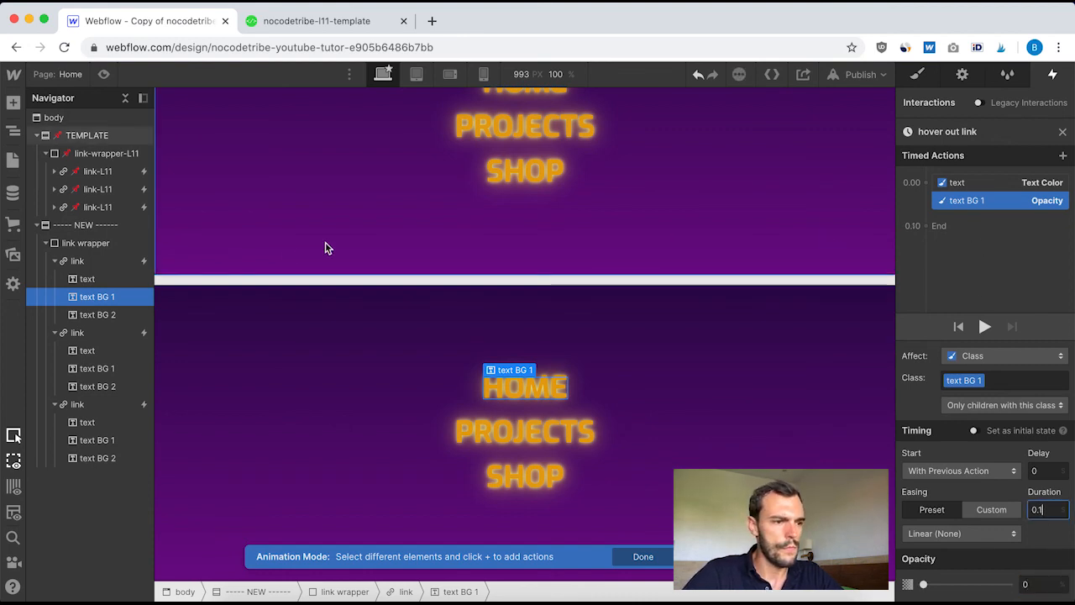
# Add an opacity action for the first link's text BG 2 at 0.00, with duration 0.1 and opacity 0
pyautogui.click(114, 316)
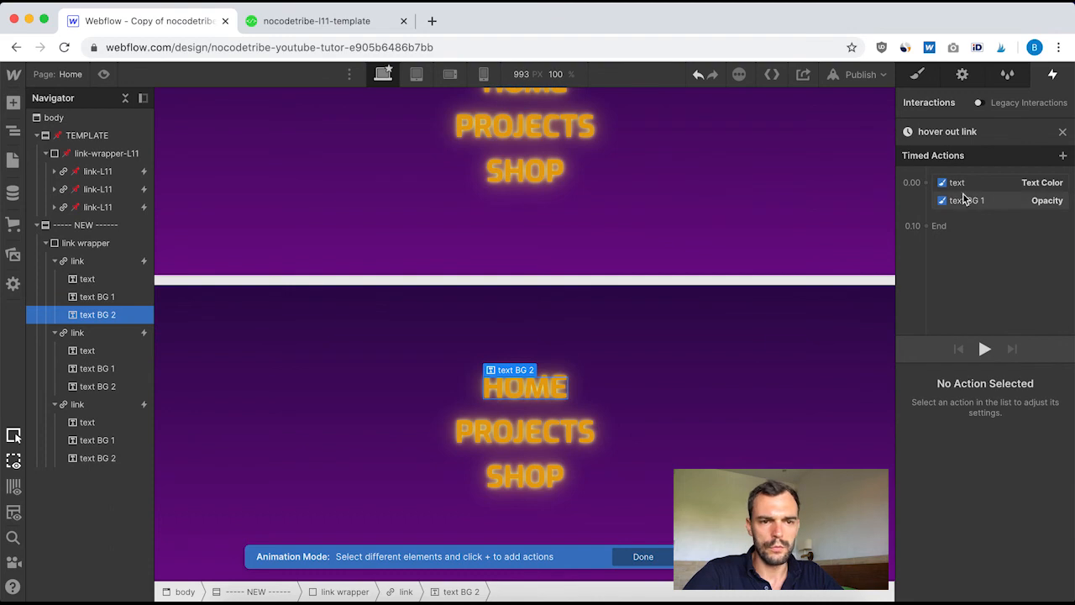
pyautogui.click(927, 183)
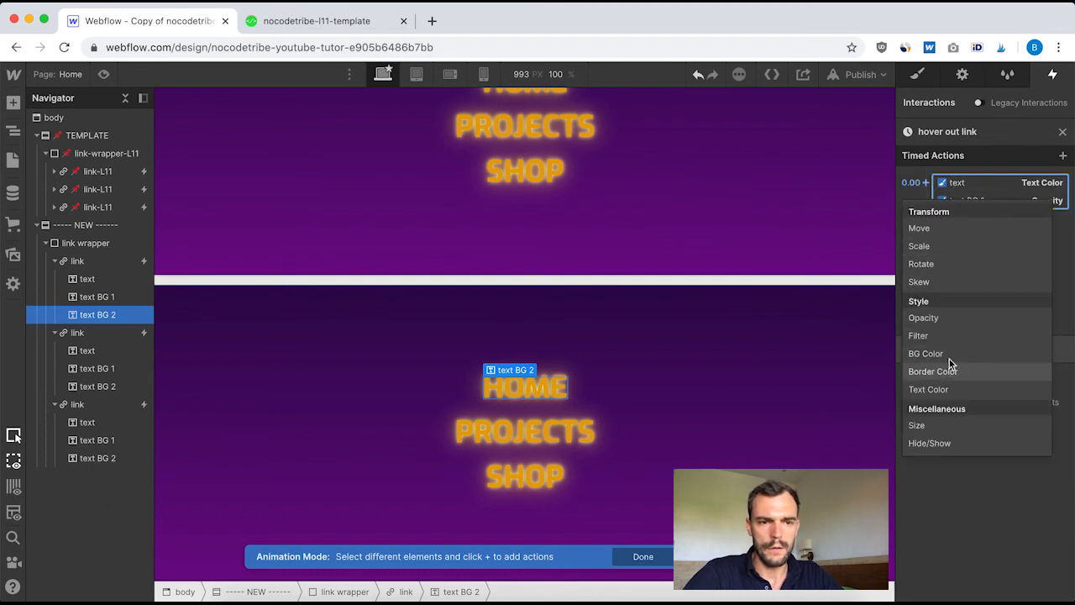
pyautogui.click(950, 319)
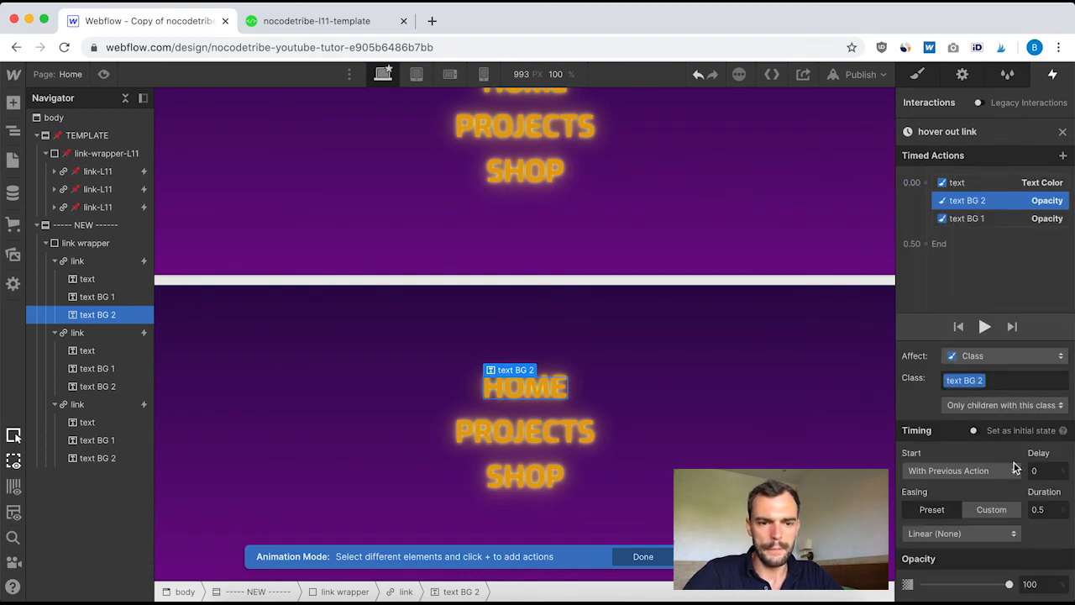
pyautogui.click(1051, 508)
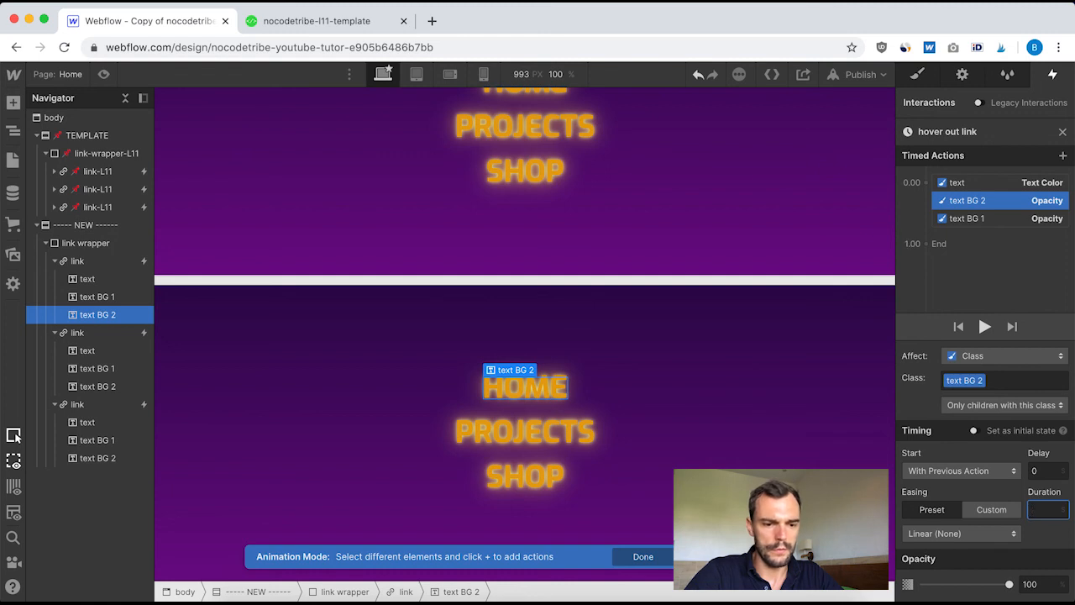
pyautogui.click(1041, 582)
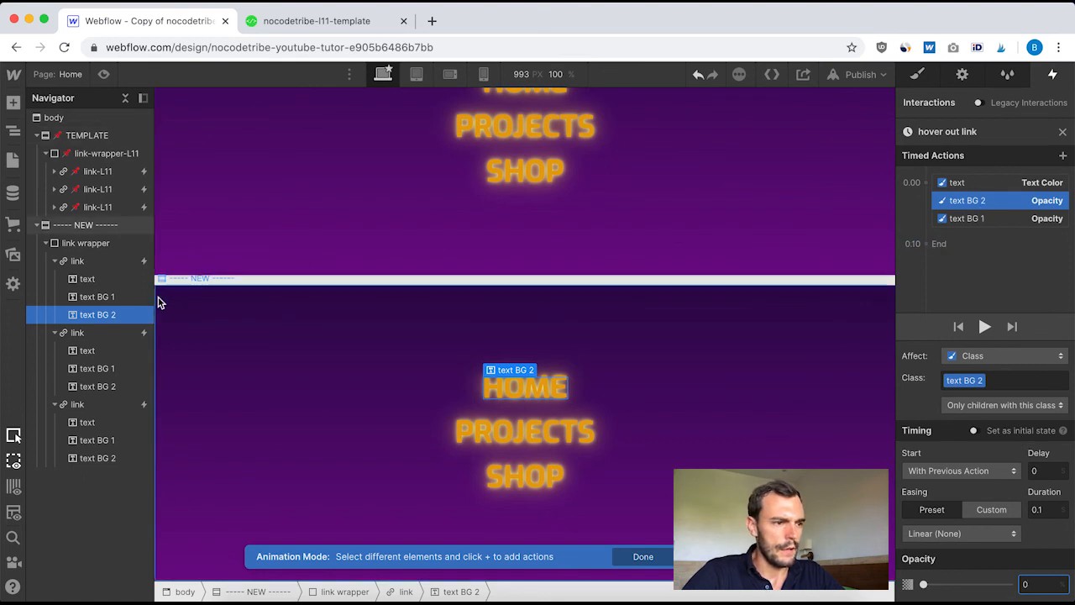
# Add a scale action for the first link's text at 0.00, with scale 1 and duration 0.1, and finish the hover out link animation
pyautogui.click(959, 184)
pyautogui.moveTo(960, 182); pyautogui.dragTo(927, 184)
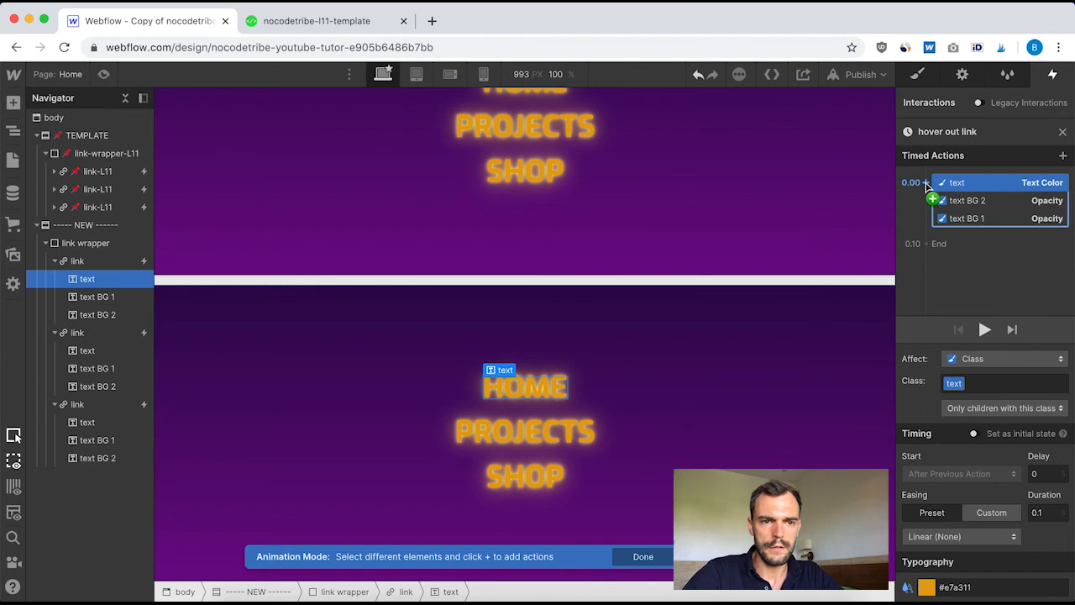
pyautogui.click(926, 183)
pyautogui.click(937, 247)
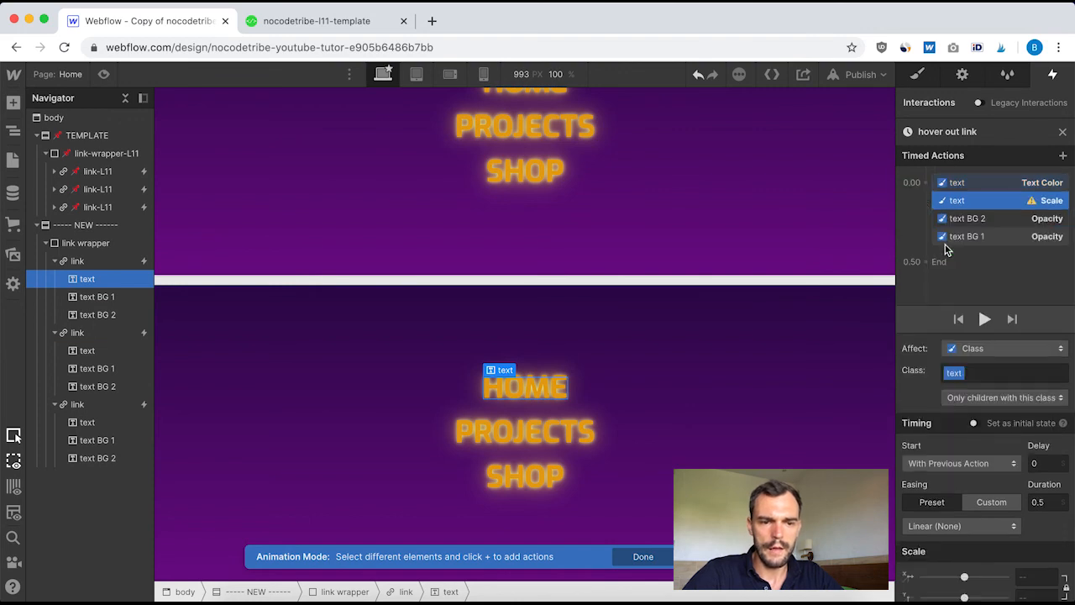
pyautogui.click(1033, 574)
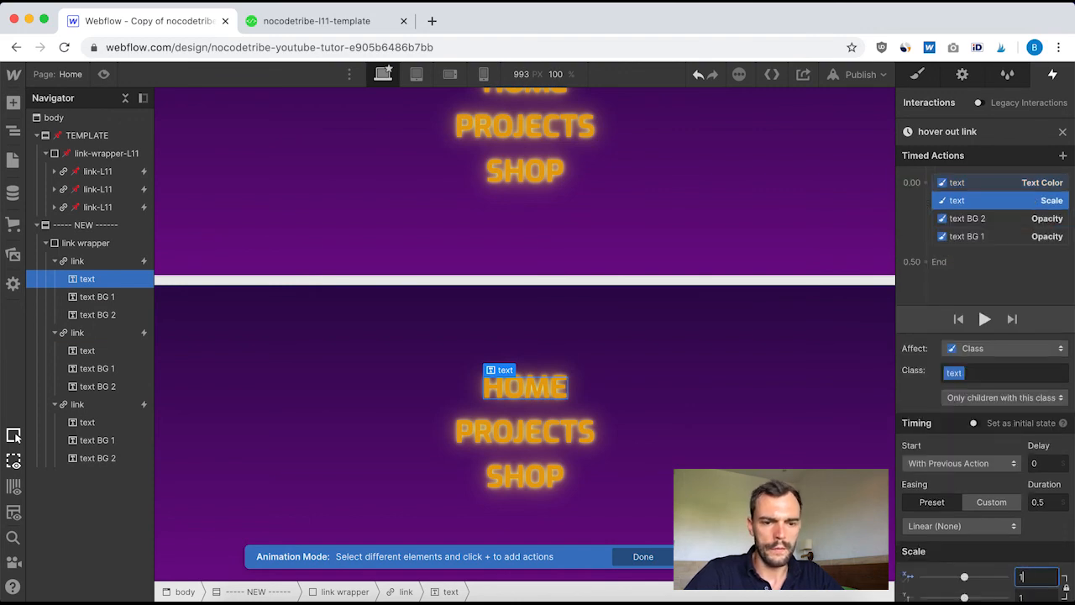
pyautogui.click(1052, 504)
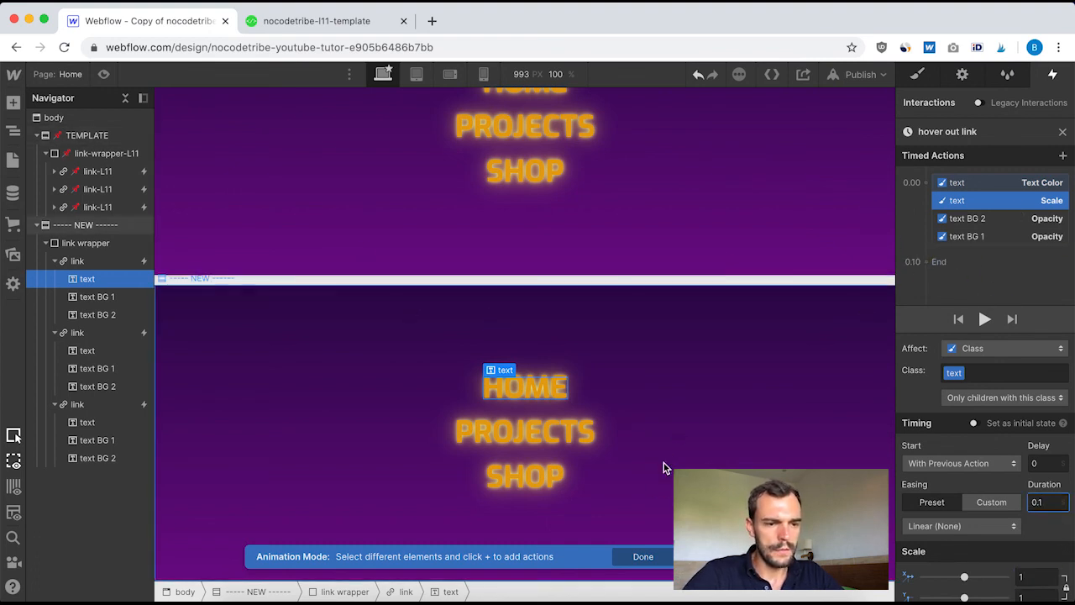
pyautogui.click(649, 556)
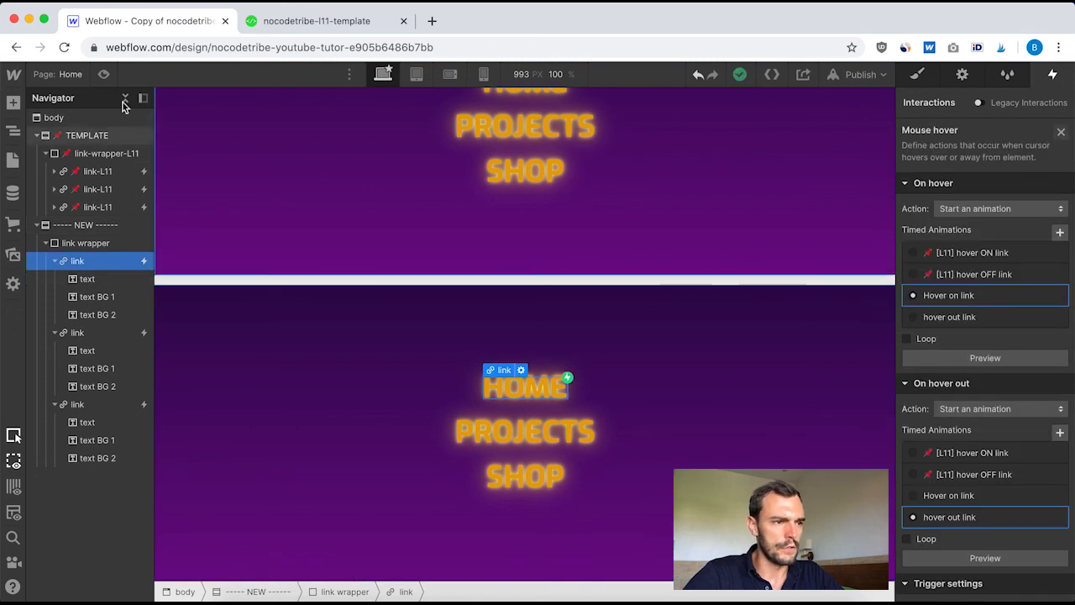
# Preview the page and compare the hover and hover-out effects of the new section's links with the template's links
pyautogui.click(103, 74)
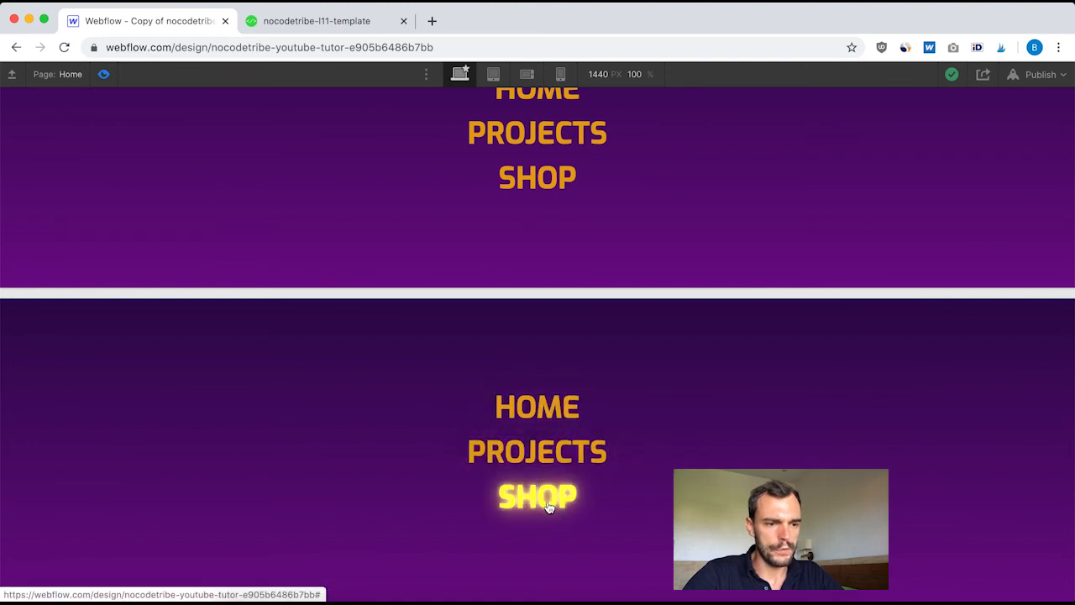
pyautogui.scroll(2, 622, 388)
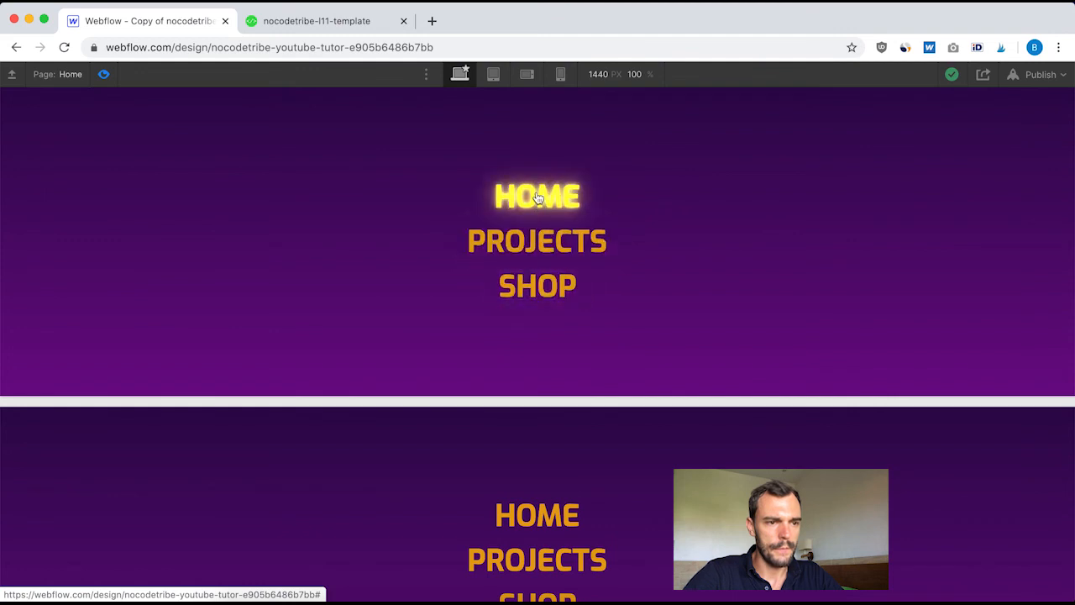
pyautogui.scroll(-2, 537, 317)
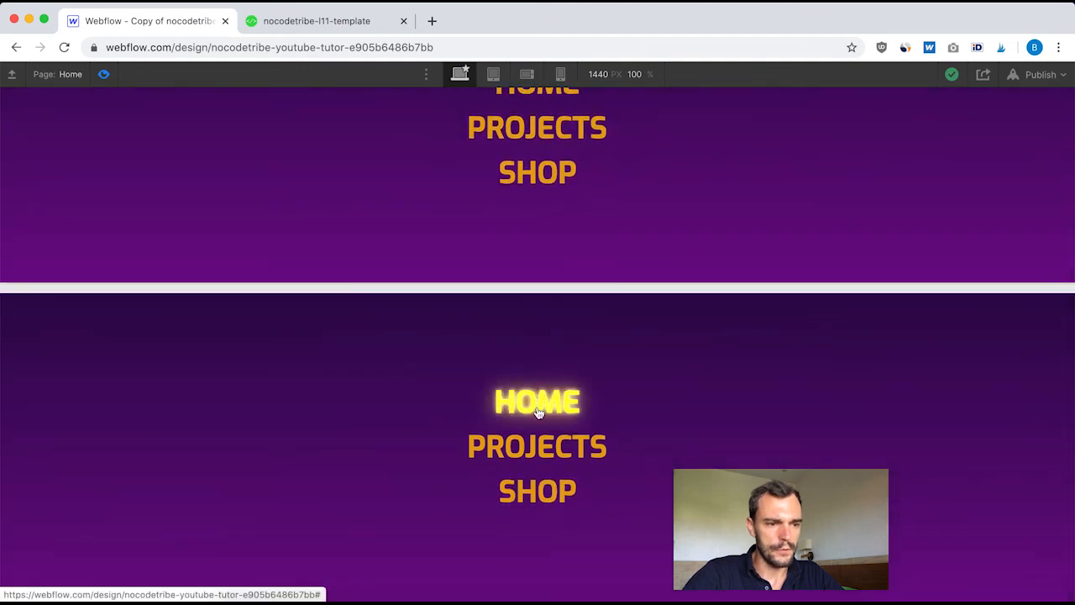